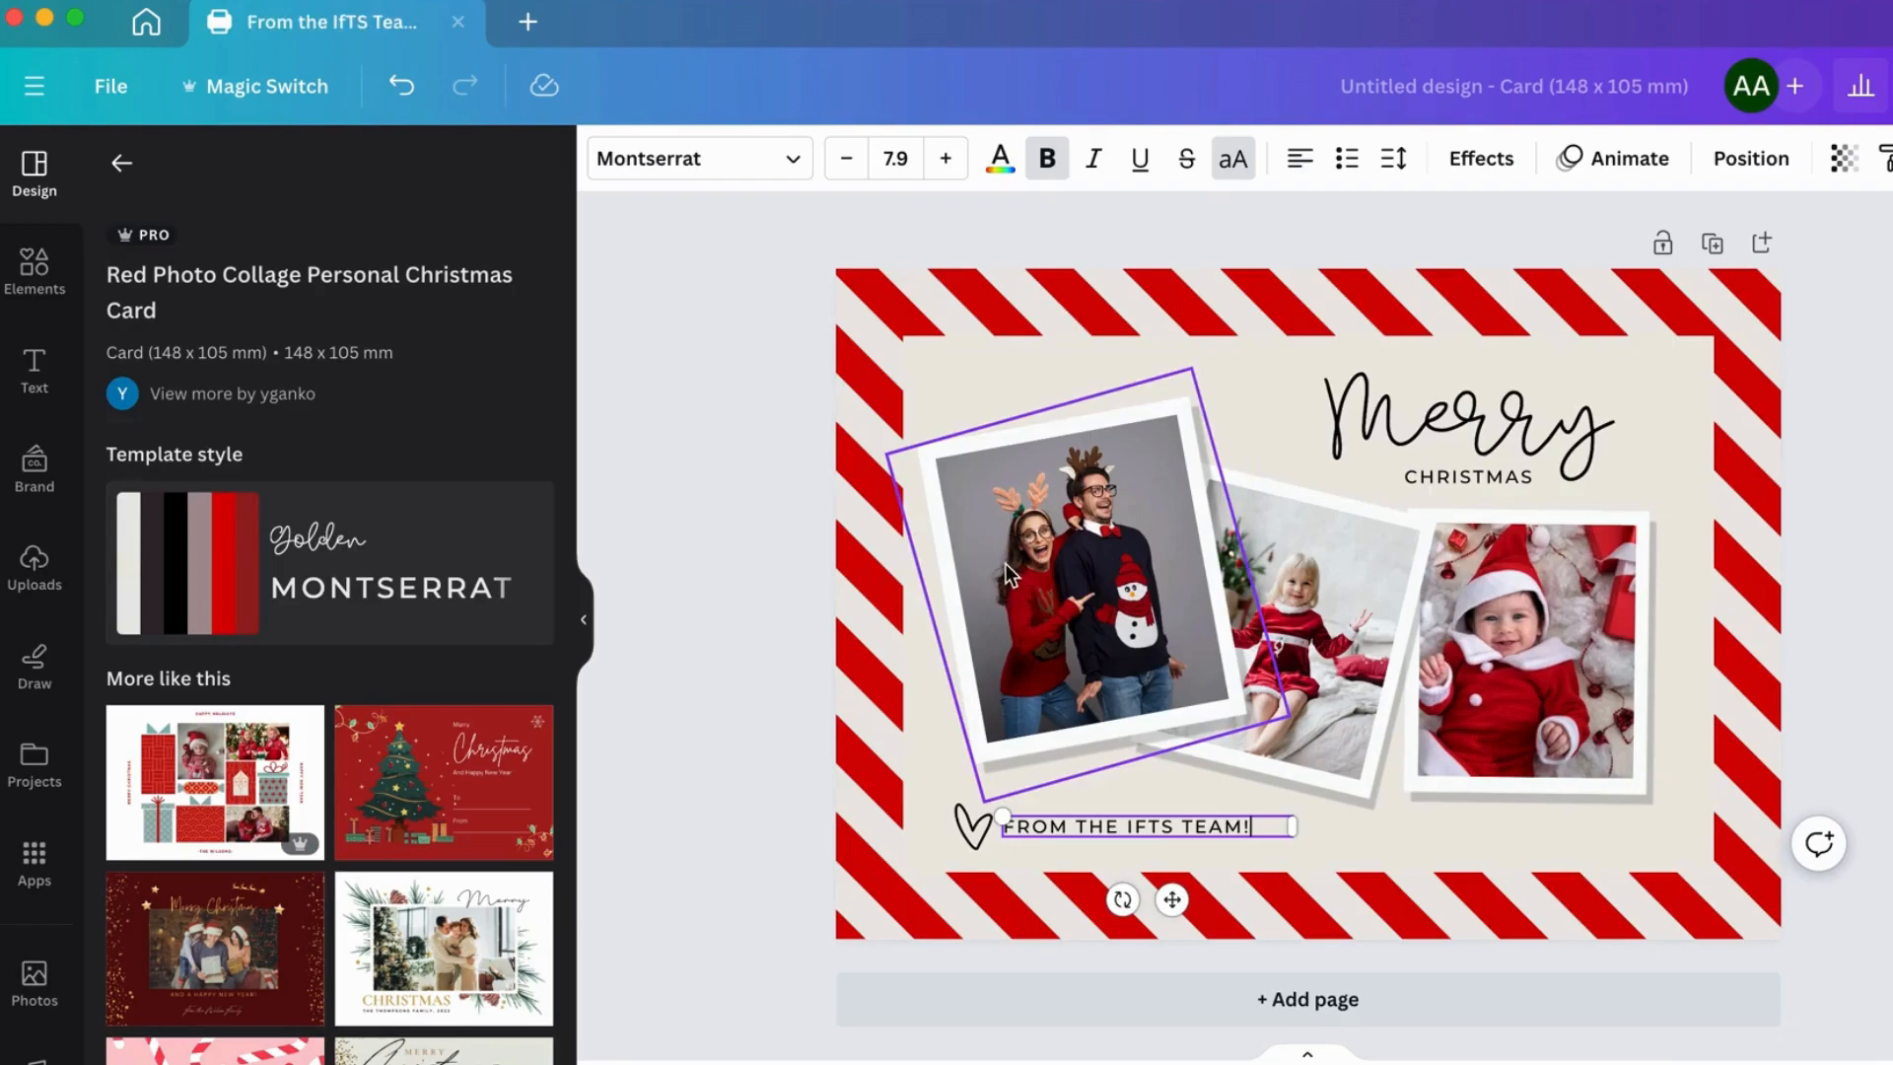
# - Open the uploaded media and start uploading new image files for the Christmas card
pyautogui.click(33, 572)
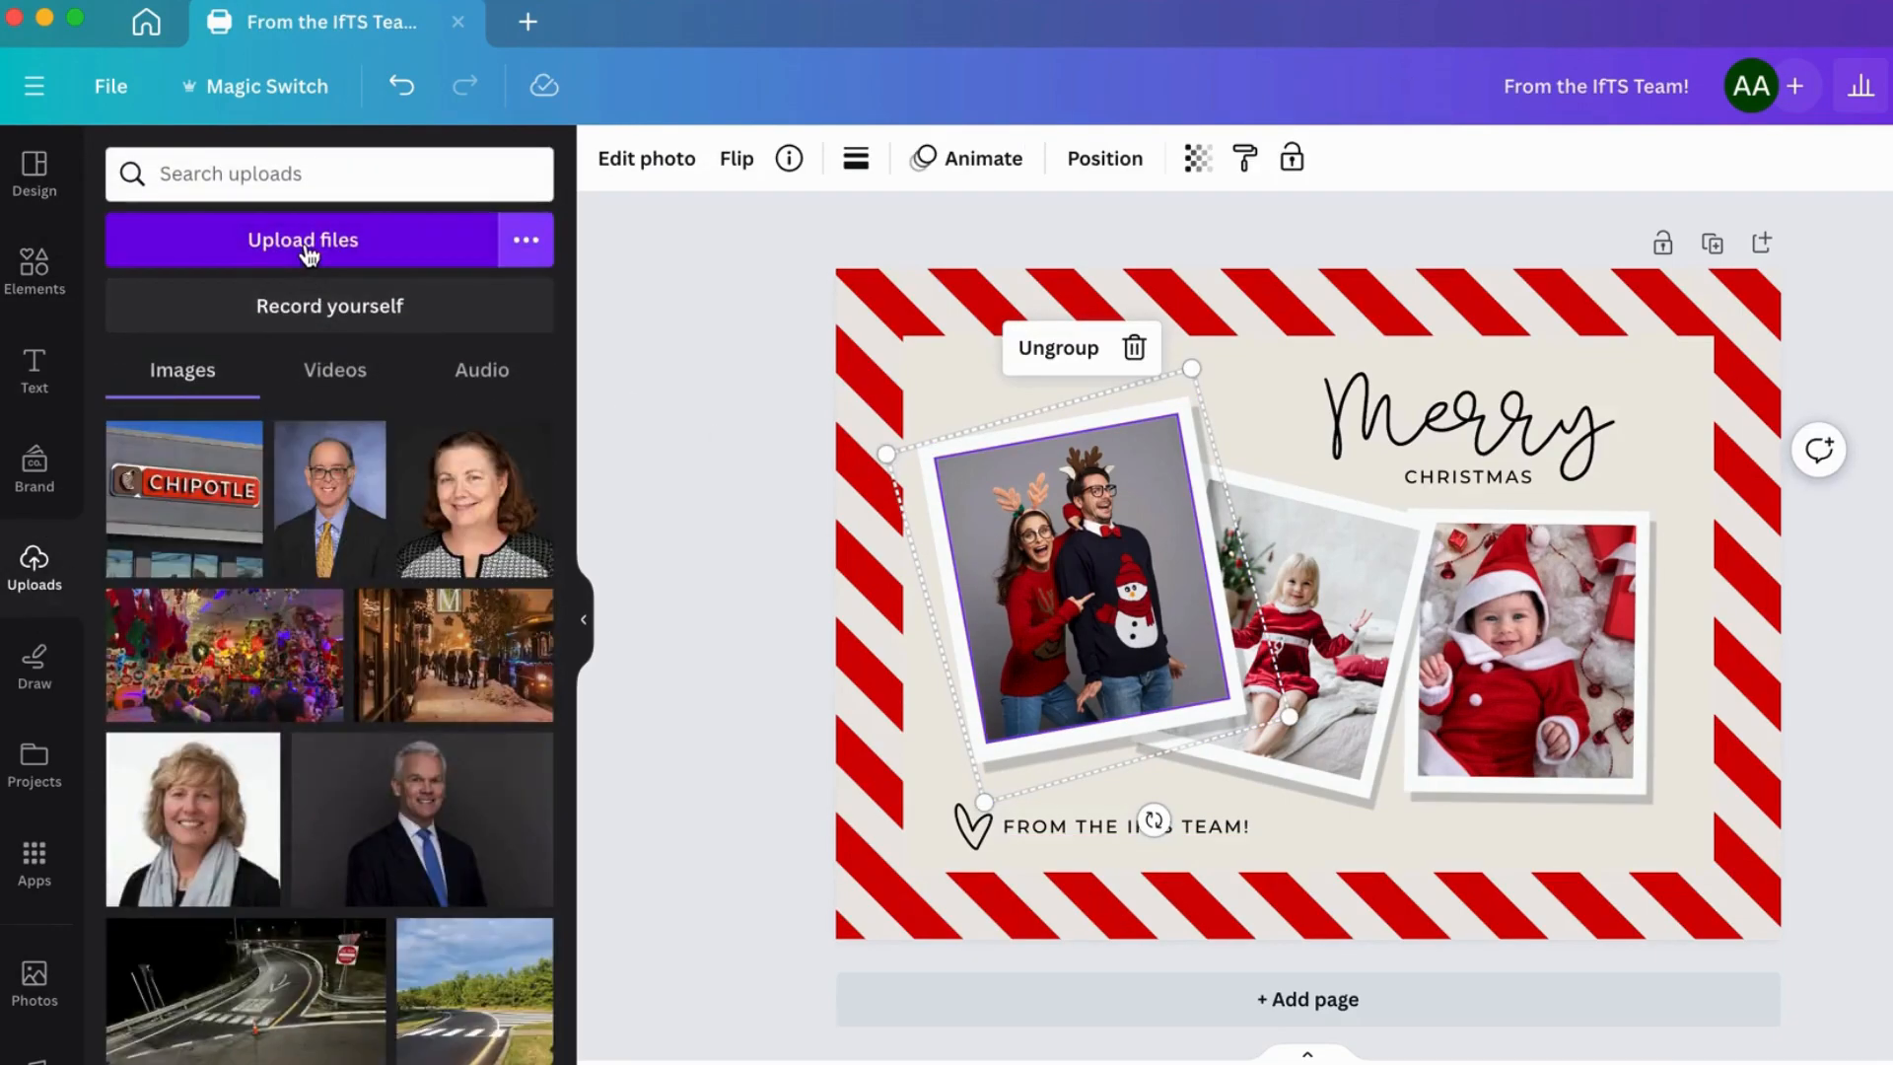
pyautogui.click(306, 246)
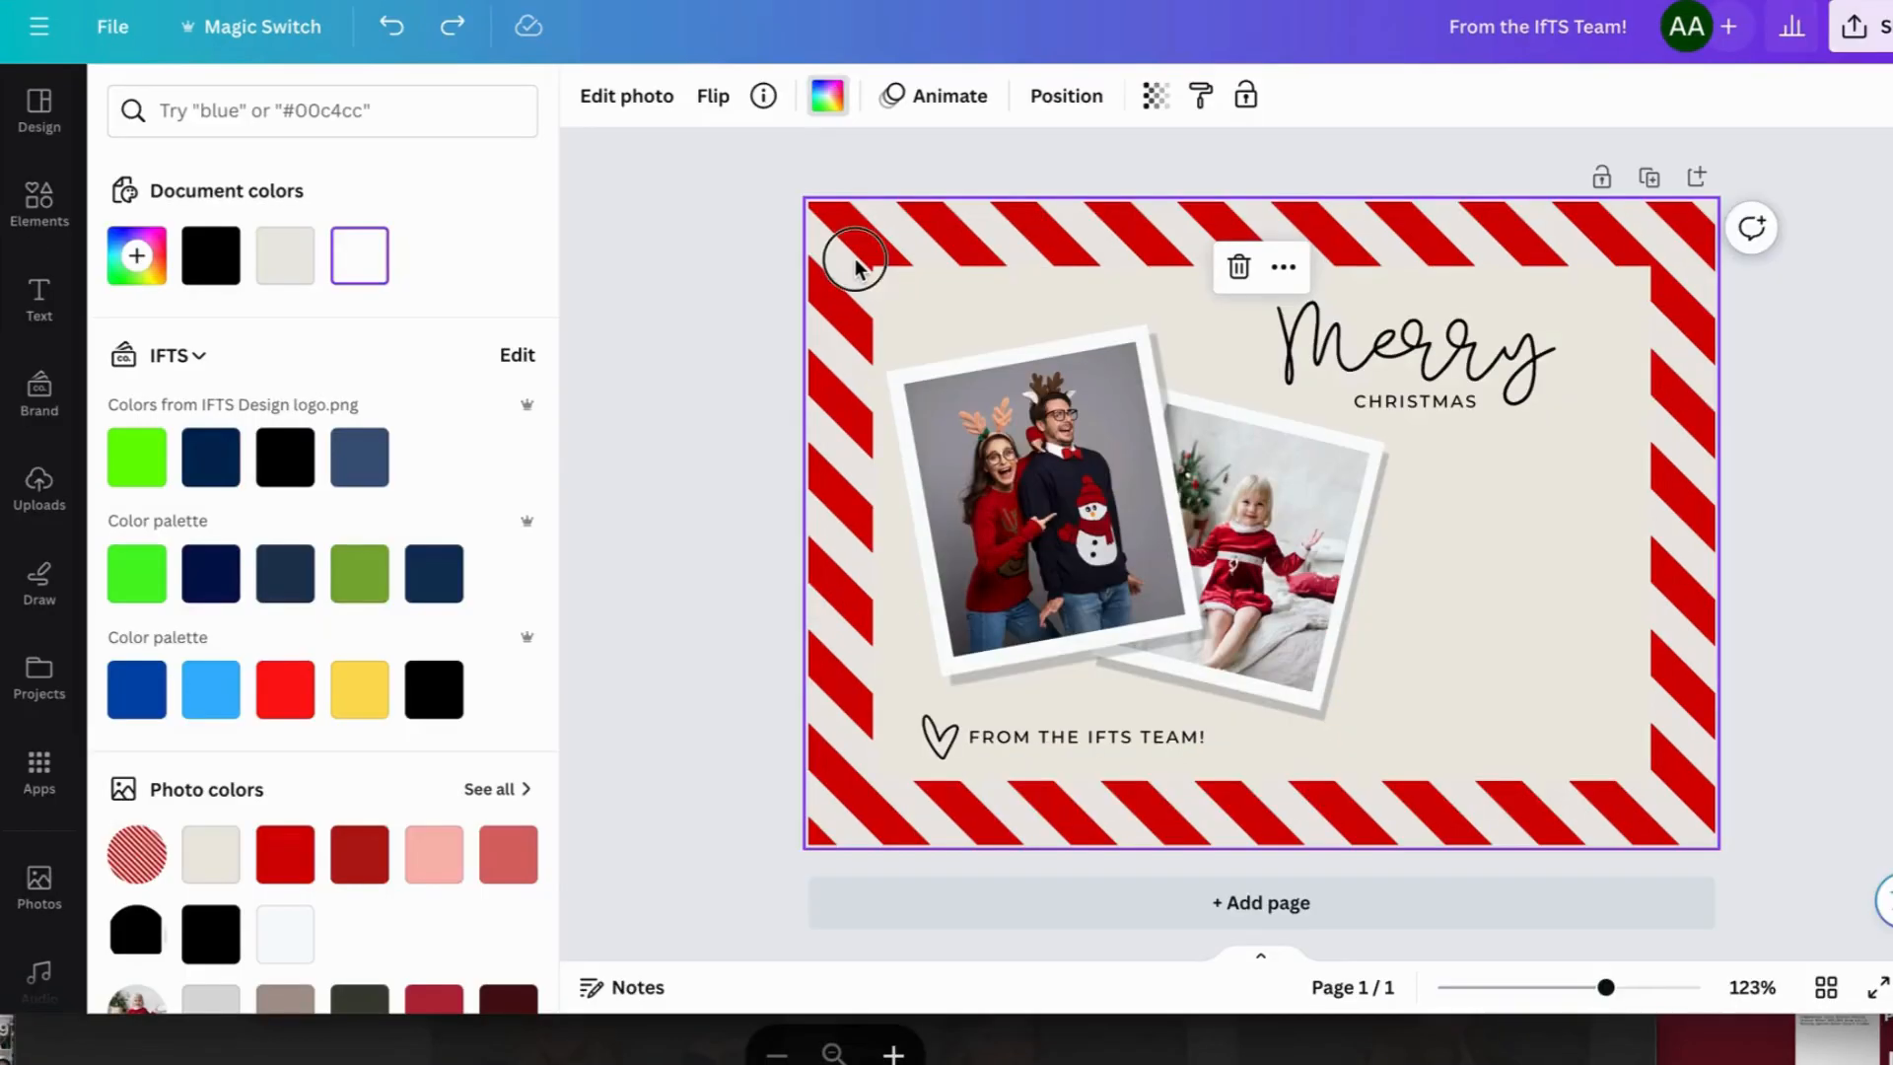
# - Recolor the card's beige central panel with the olive green from the IFTS brand palette
pyautogui.click(925, 307)
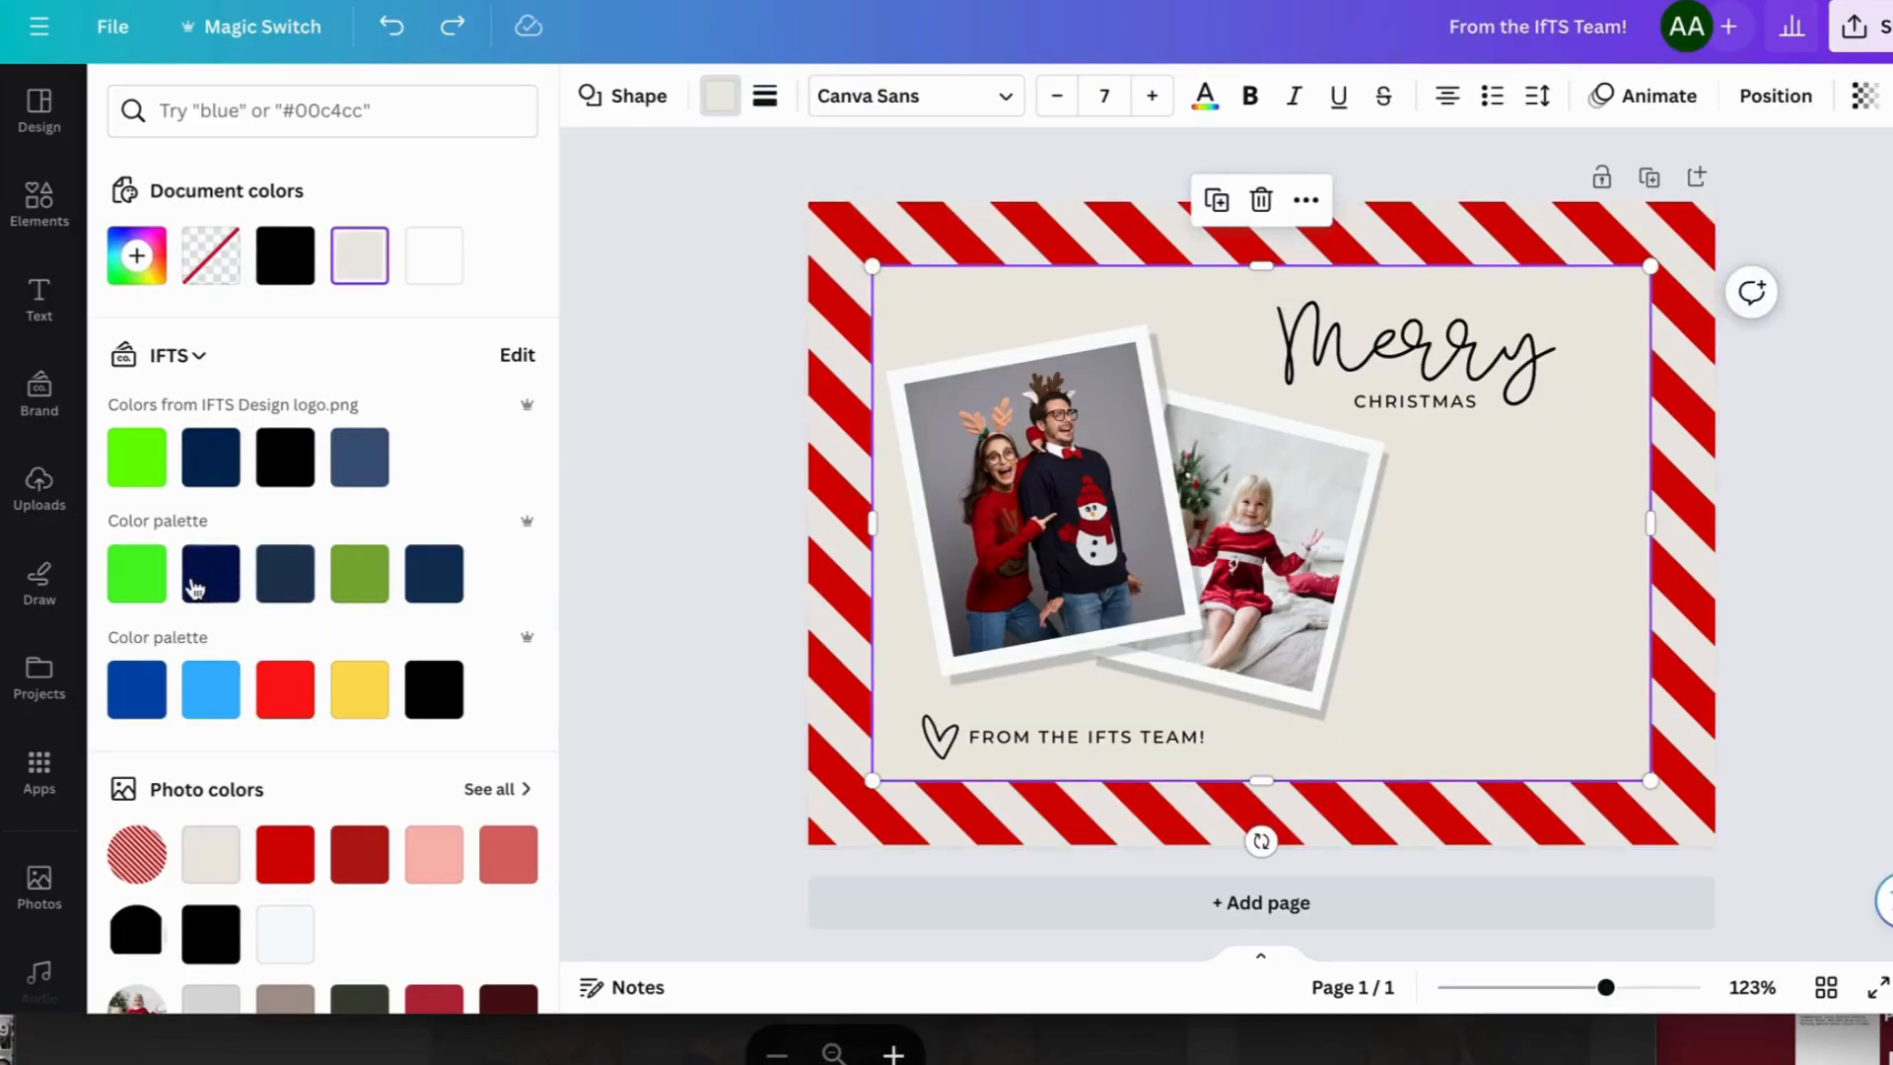
pyautogui.click(360, 582)
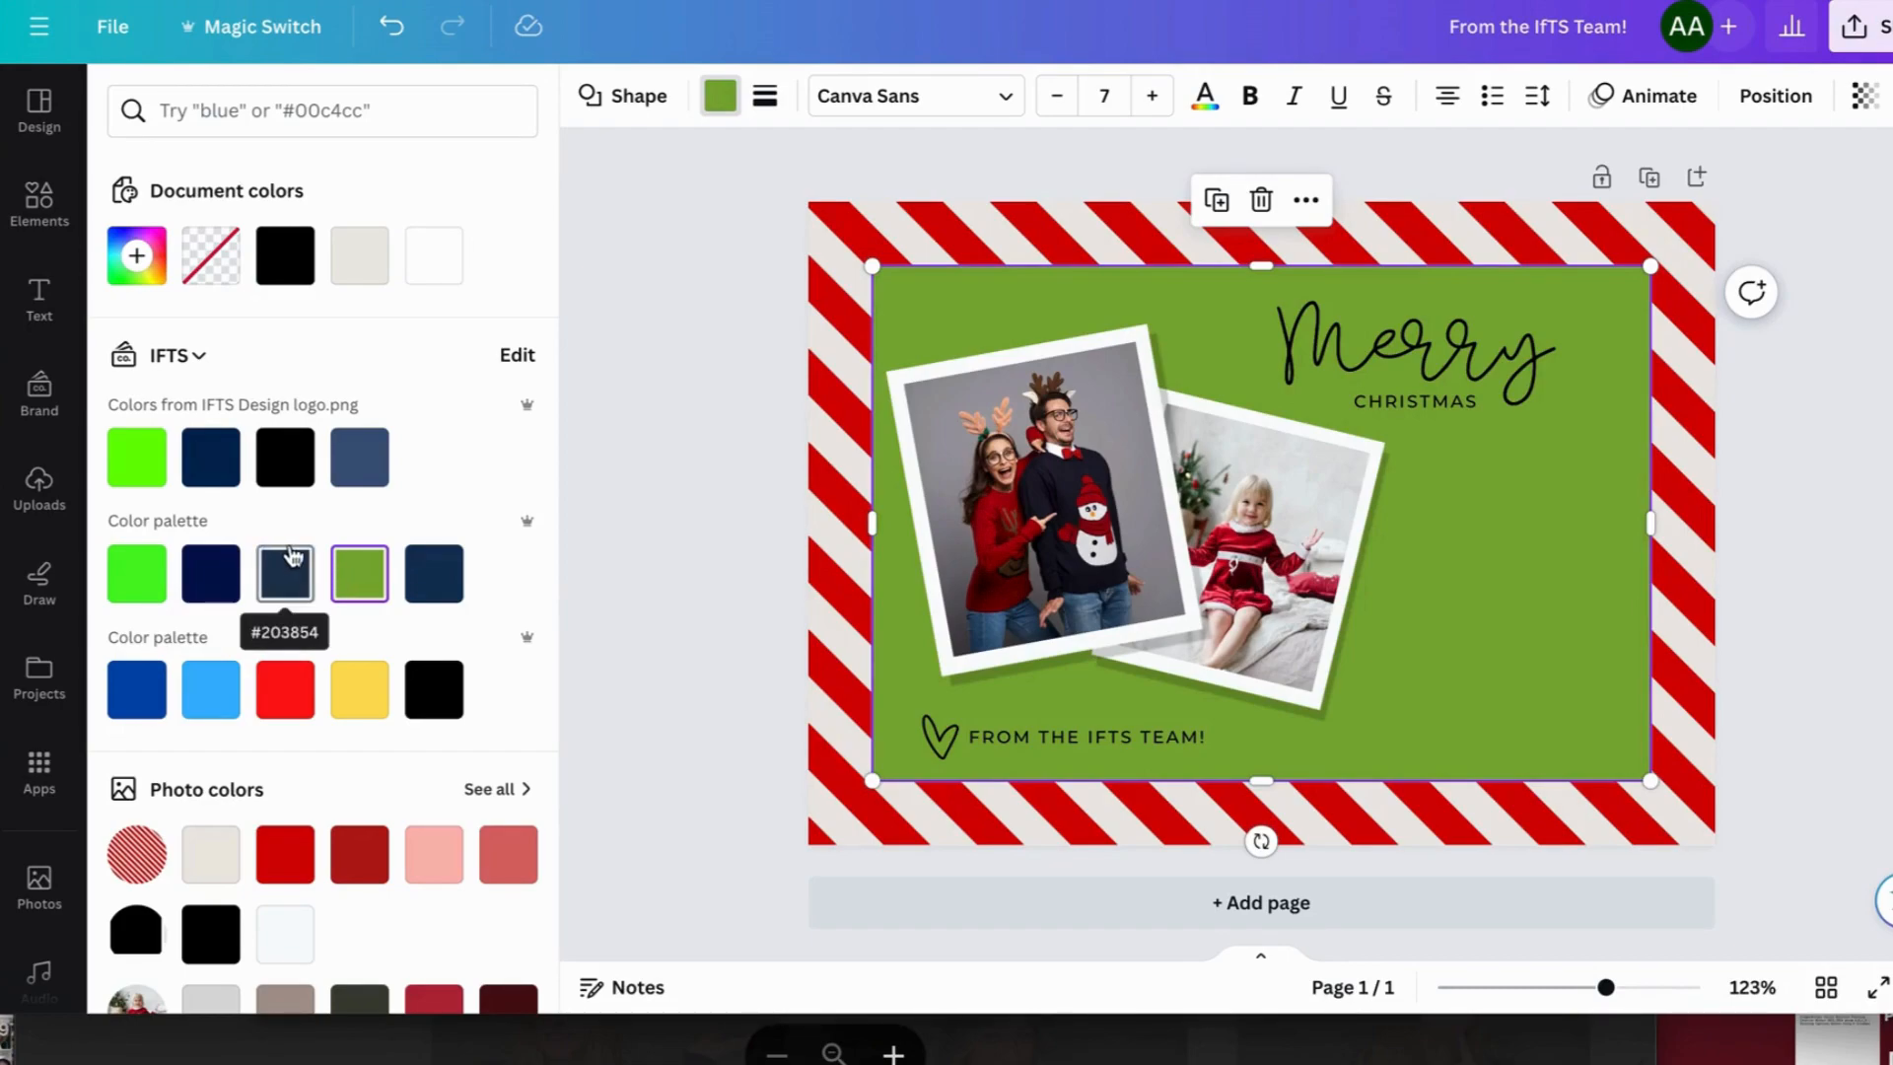
# - Add the photo of the blonde woman with one raised palm and crop off the empty area above her head
pyautogui.click(1060, 463)
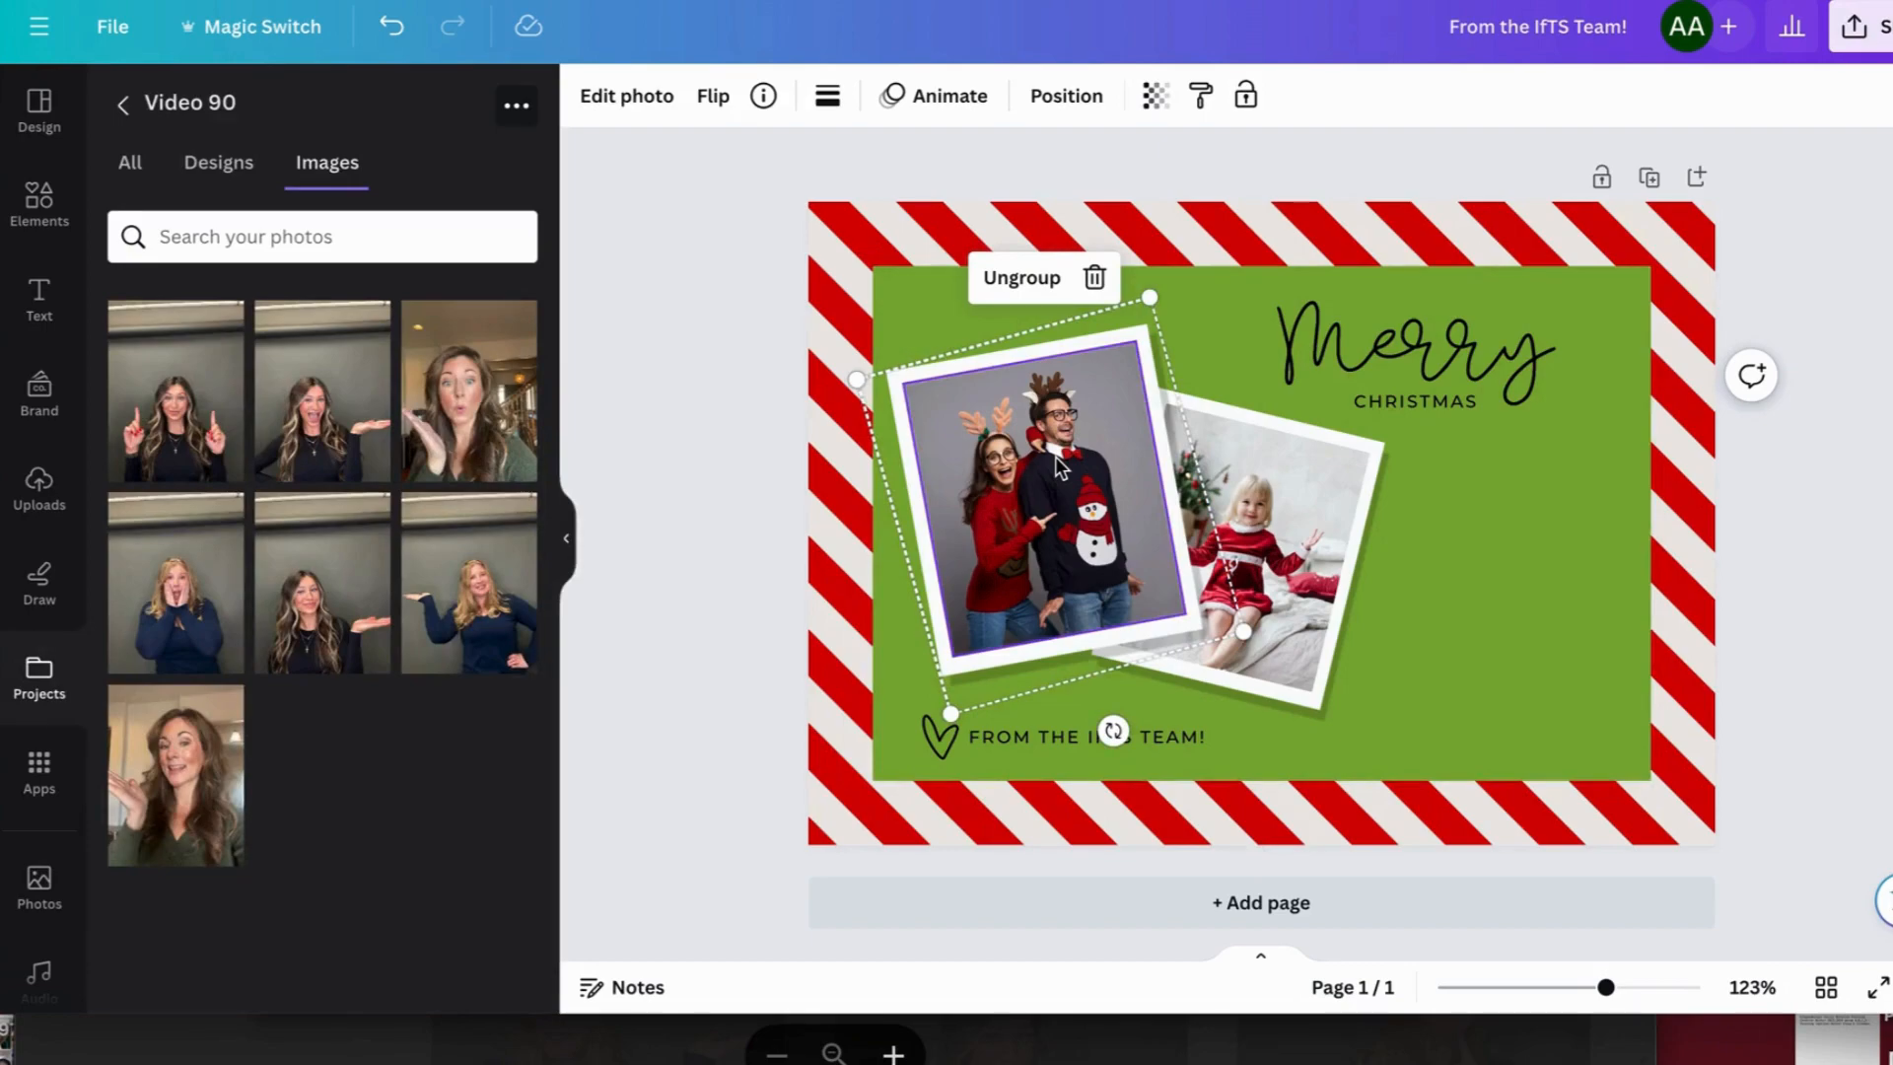
pyautogui.click(481, 629)
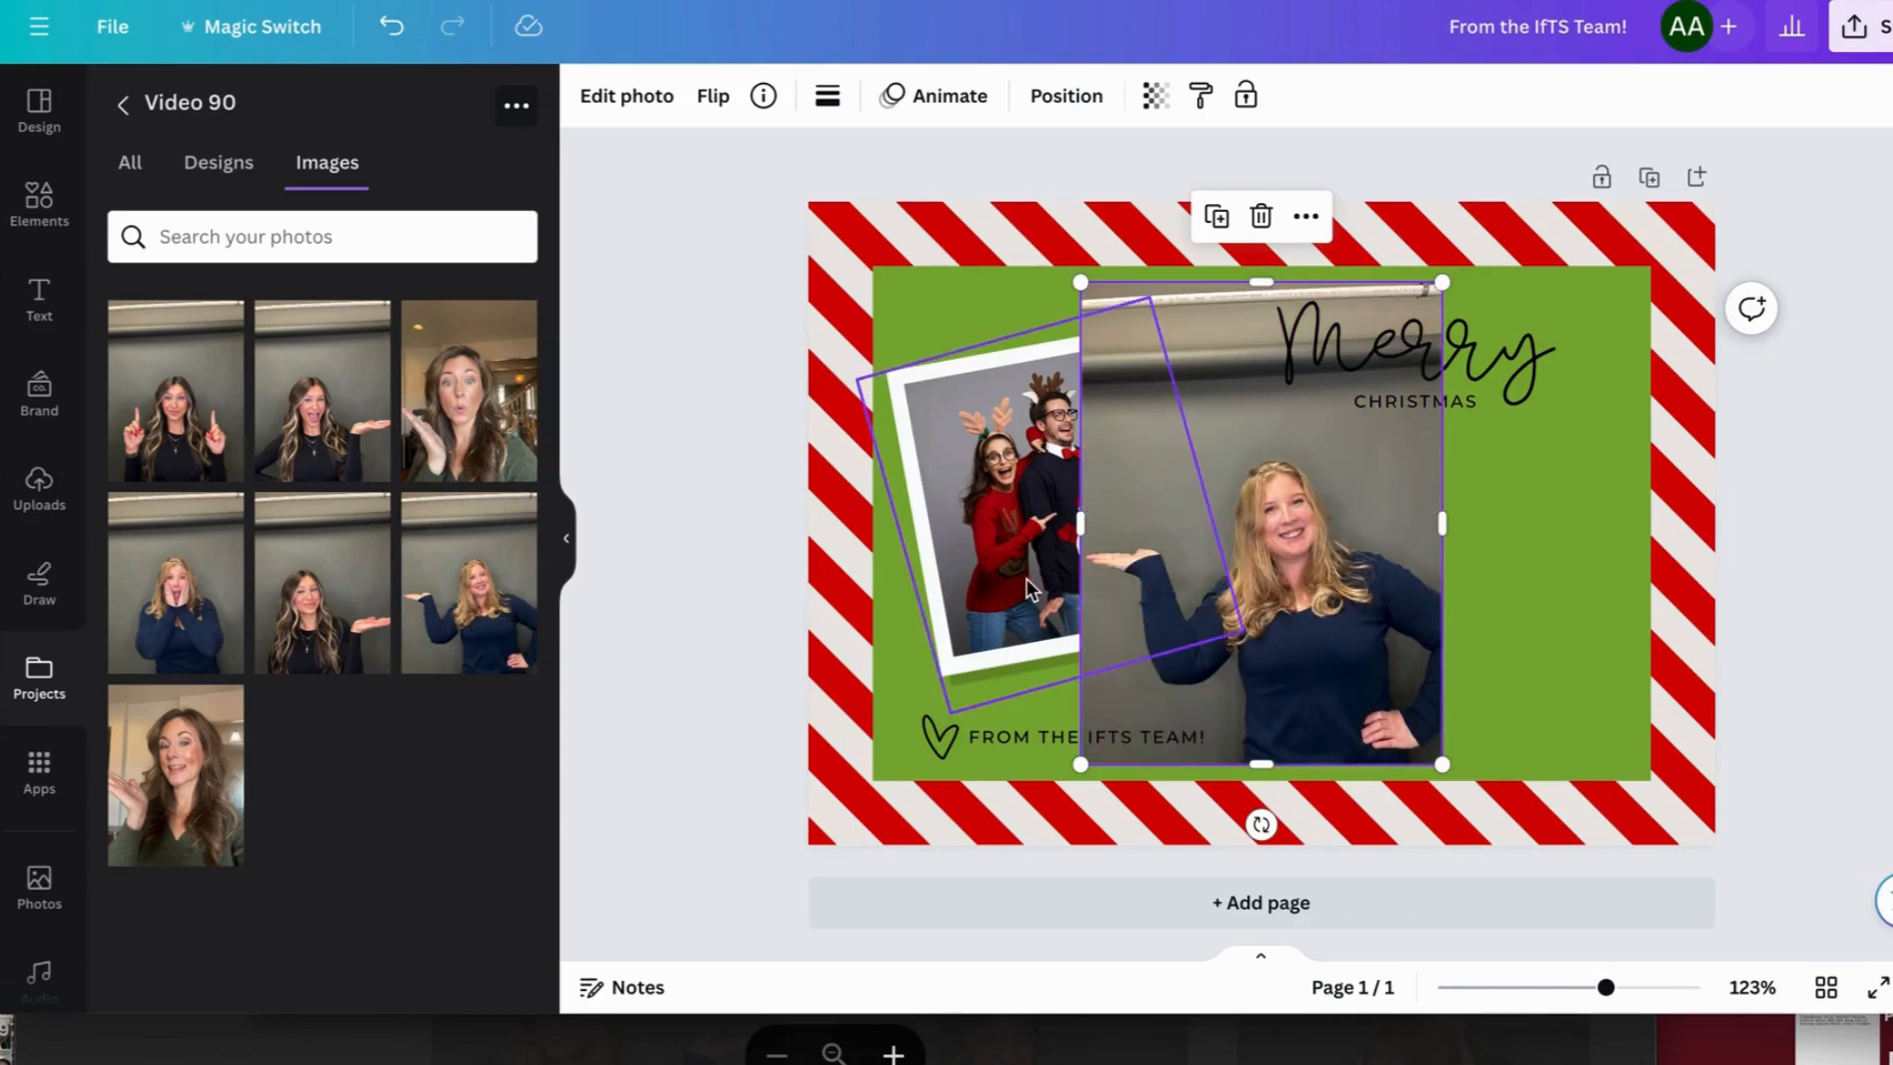
pyautogui.moveTo(1257, 283); pyautogui.dragTo(1256, 456)
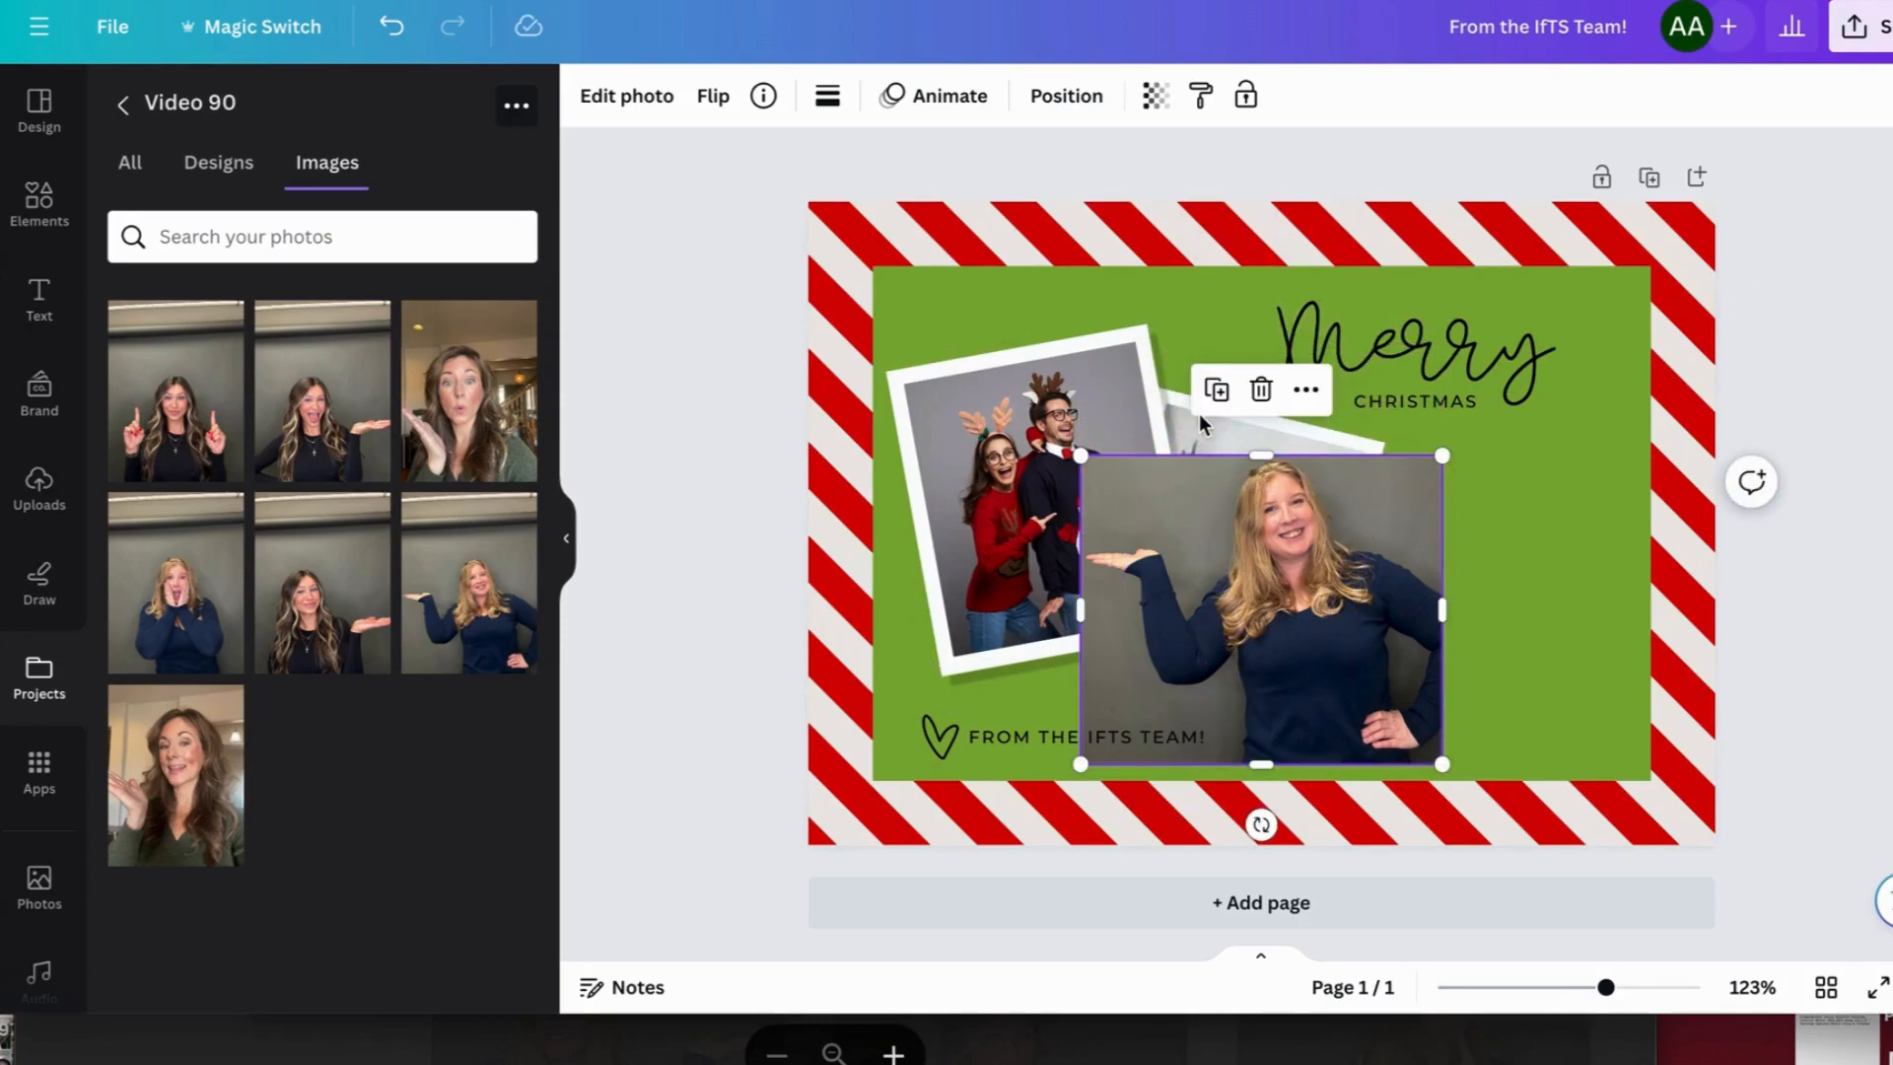
# - Delete the sample photo of the little girl from the middle polaroid frame
pyautogui.click(1249, 449)
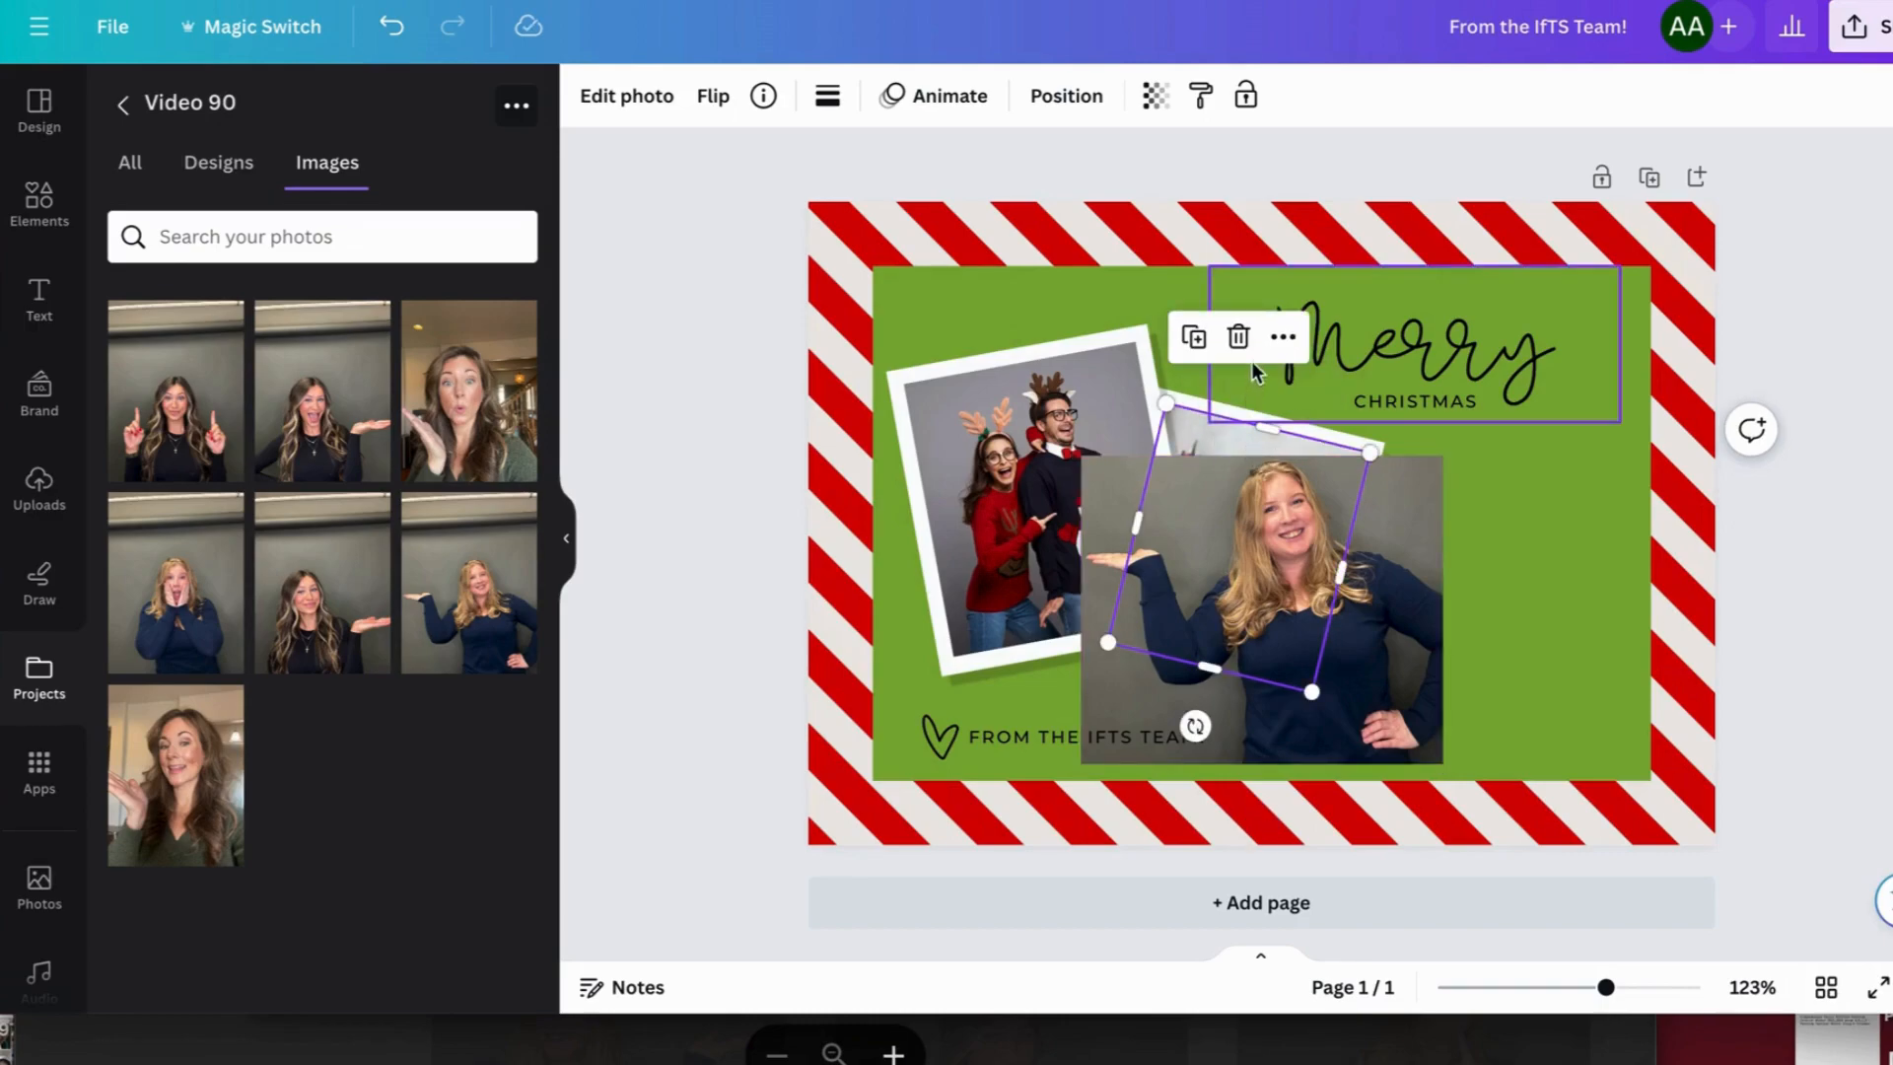
pyautogui.click(1238, 337)
pyautogui.click(1207, 423)
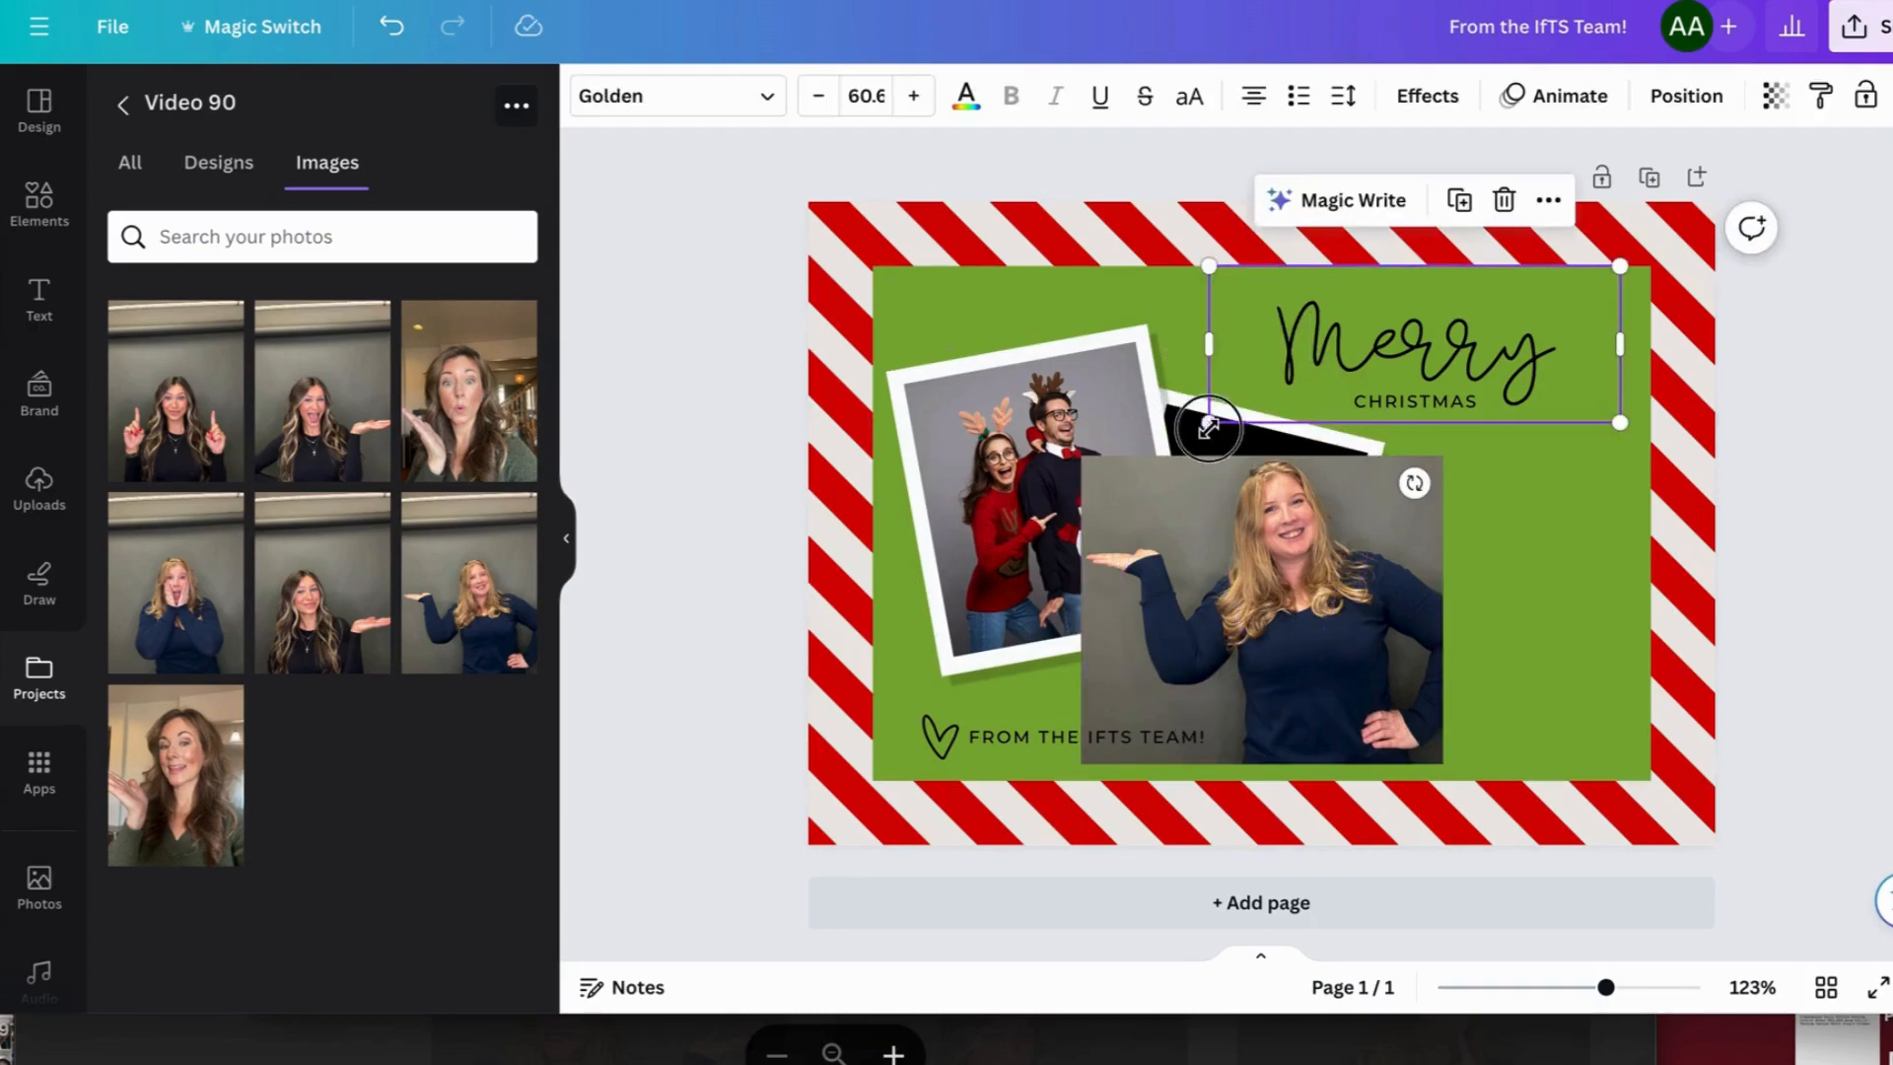
pyautogui.moveTo(1167, 510); pyautogui.dragTo(1361, 409)
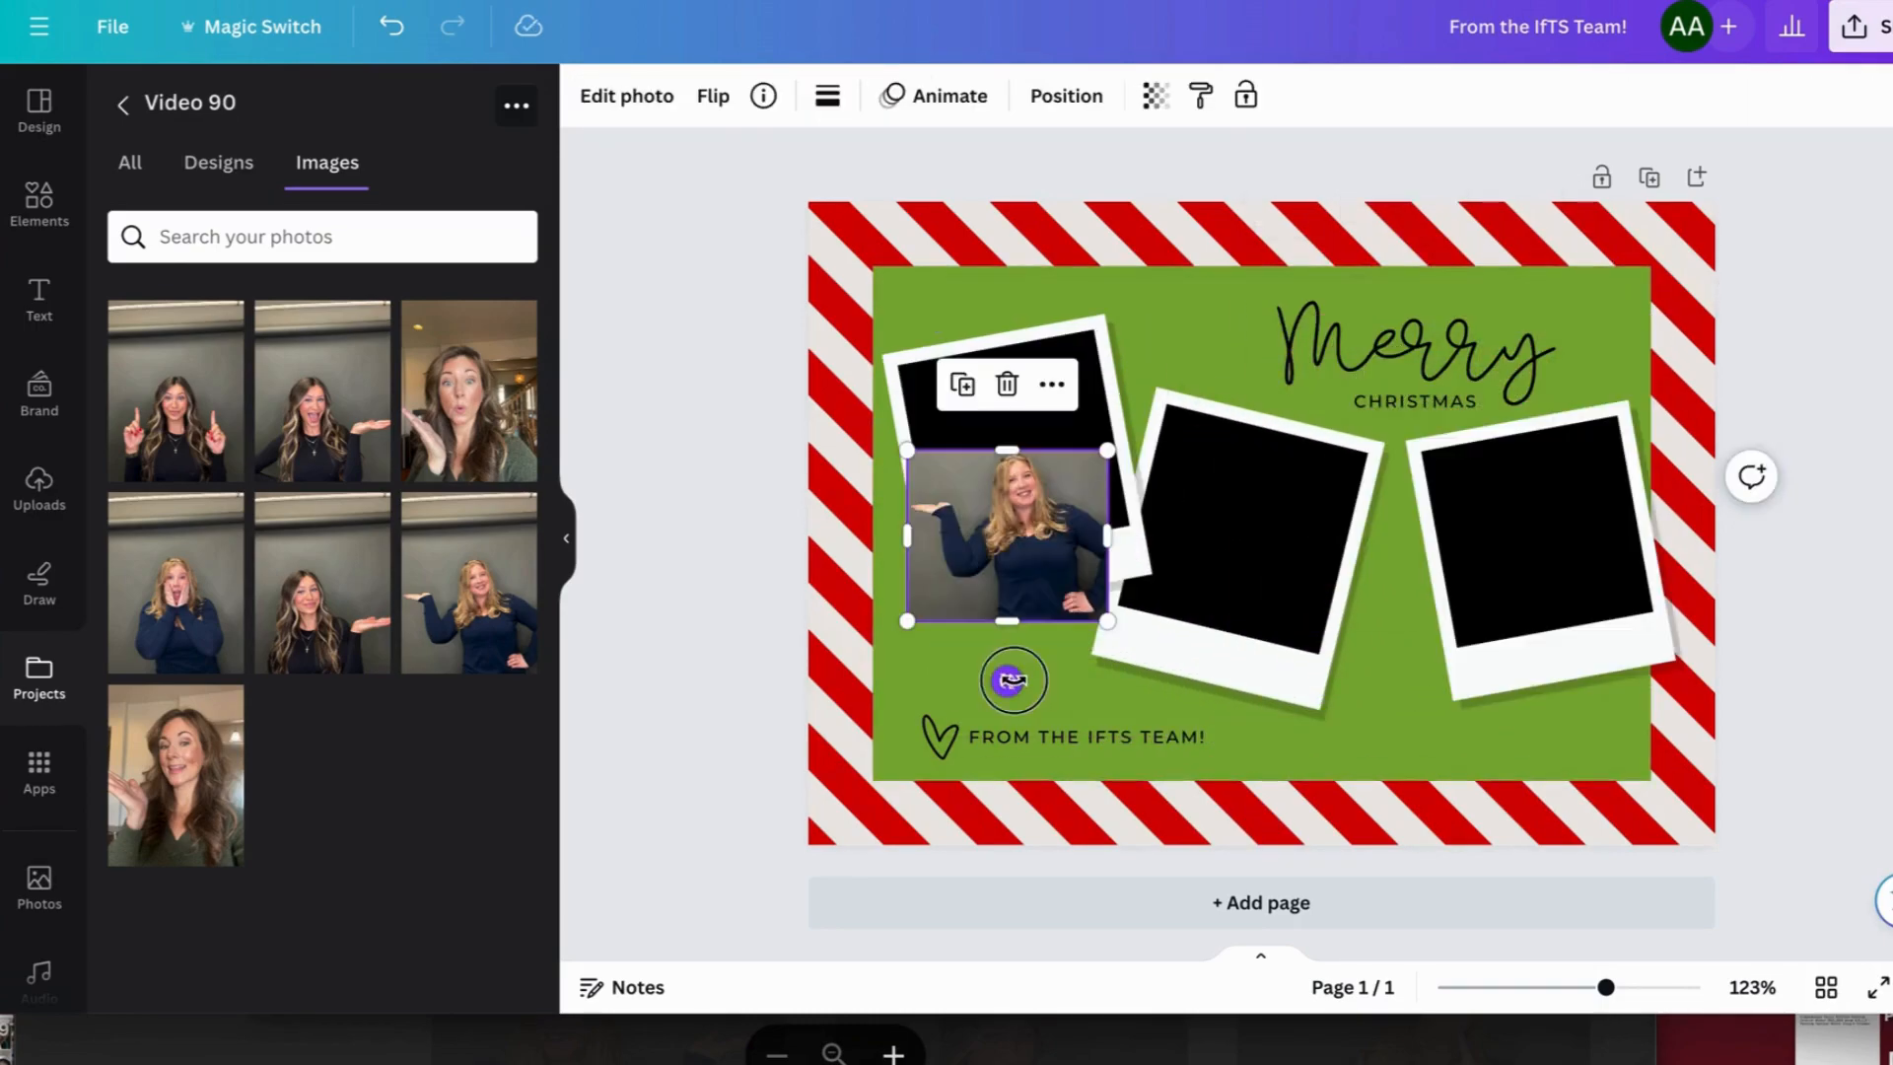
# - Move, tilt and resize the blonde woman's photo to fit inside the middle polaroid frame
pyautogui.moveTo(1013, 676); pyautogui.dragTo(1244, 584)
pyautogui.moveTo(1256, 665); pyautogui.dragTo(1200, 661)
pyautogui.moveTo(1221, 540); pyautogui.dragTo(1229, 533)
pyautogui.moveTo(1262, 441); pyautogui.dragTo(1263, 422)
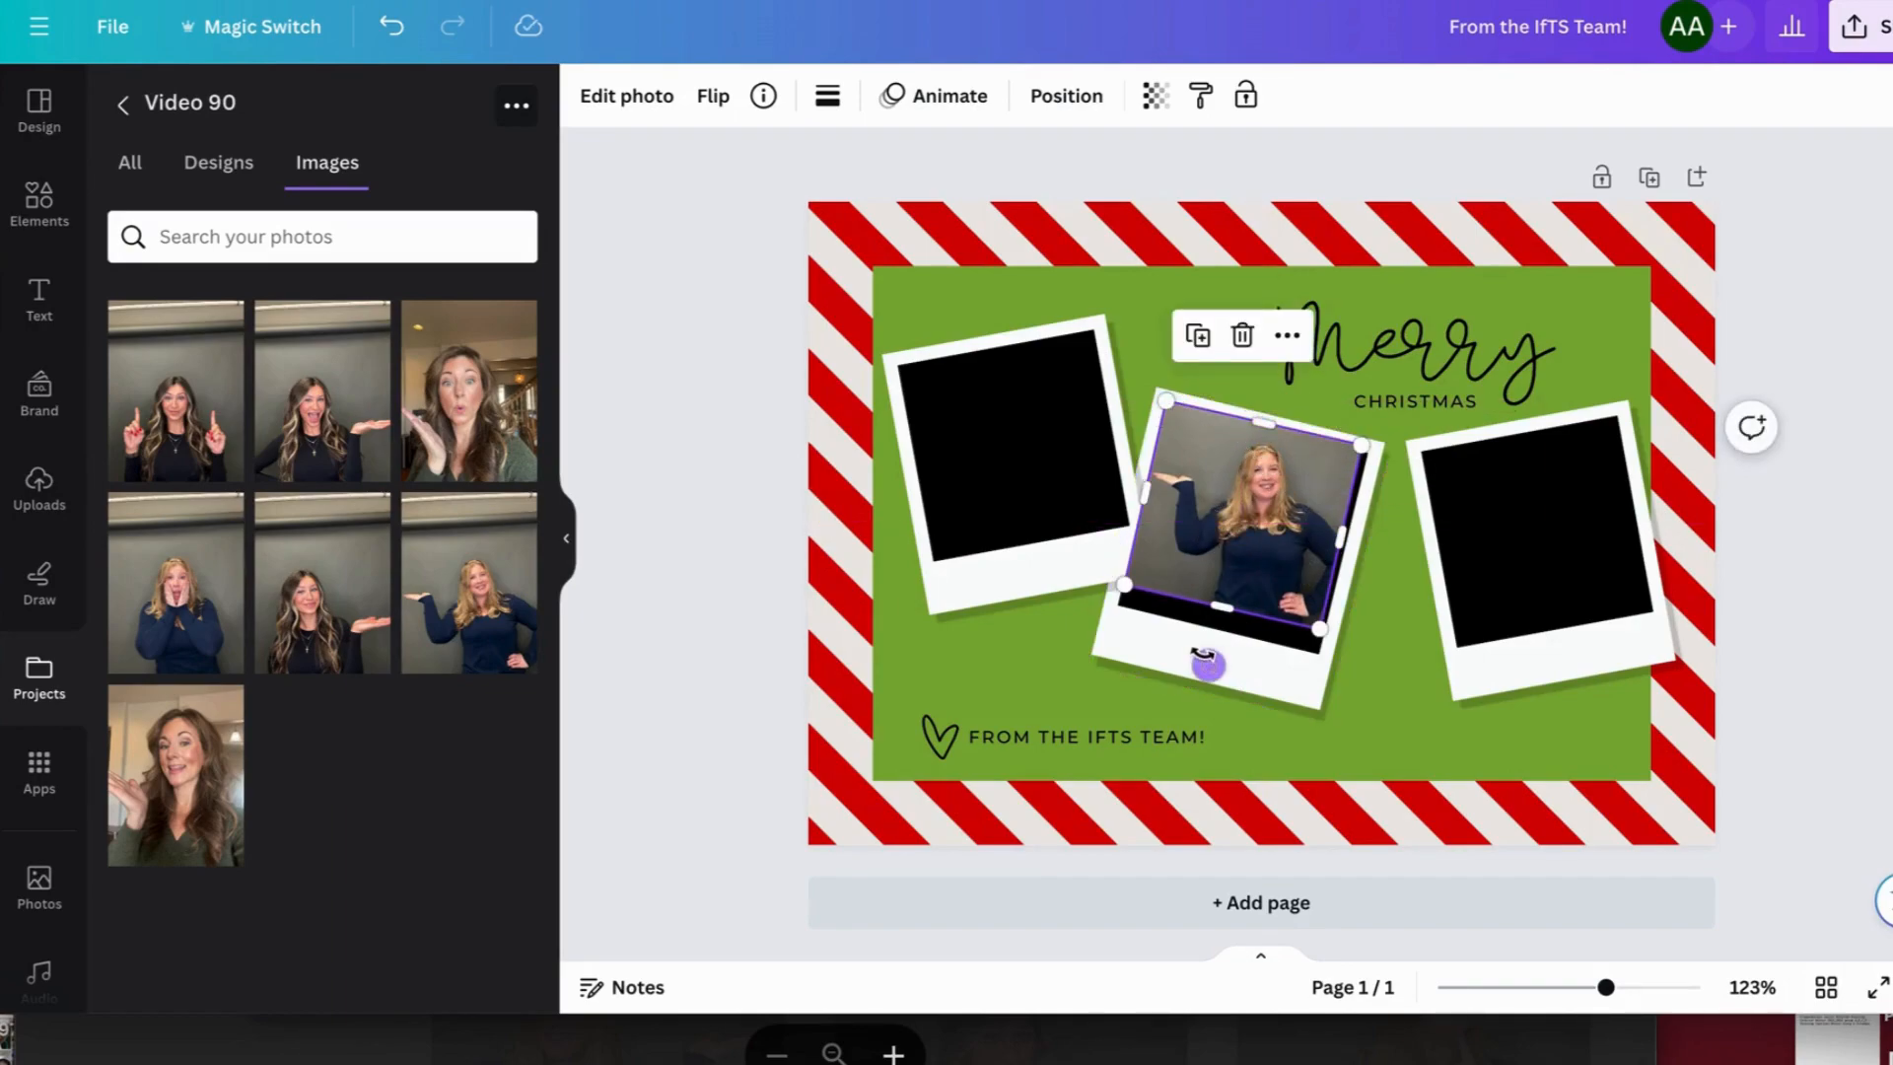
pyautogui.moveTo(1205, 660); pyautogui.dragTo(1200, 662)
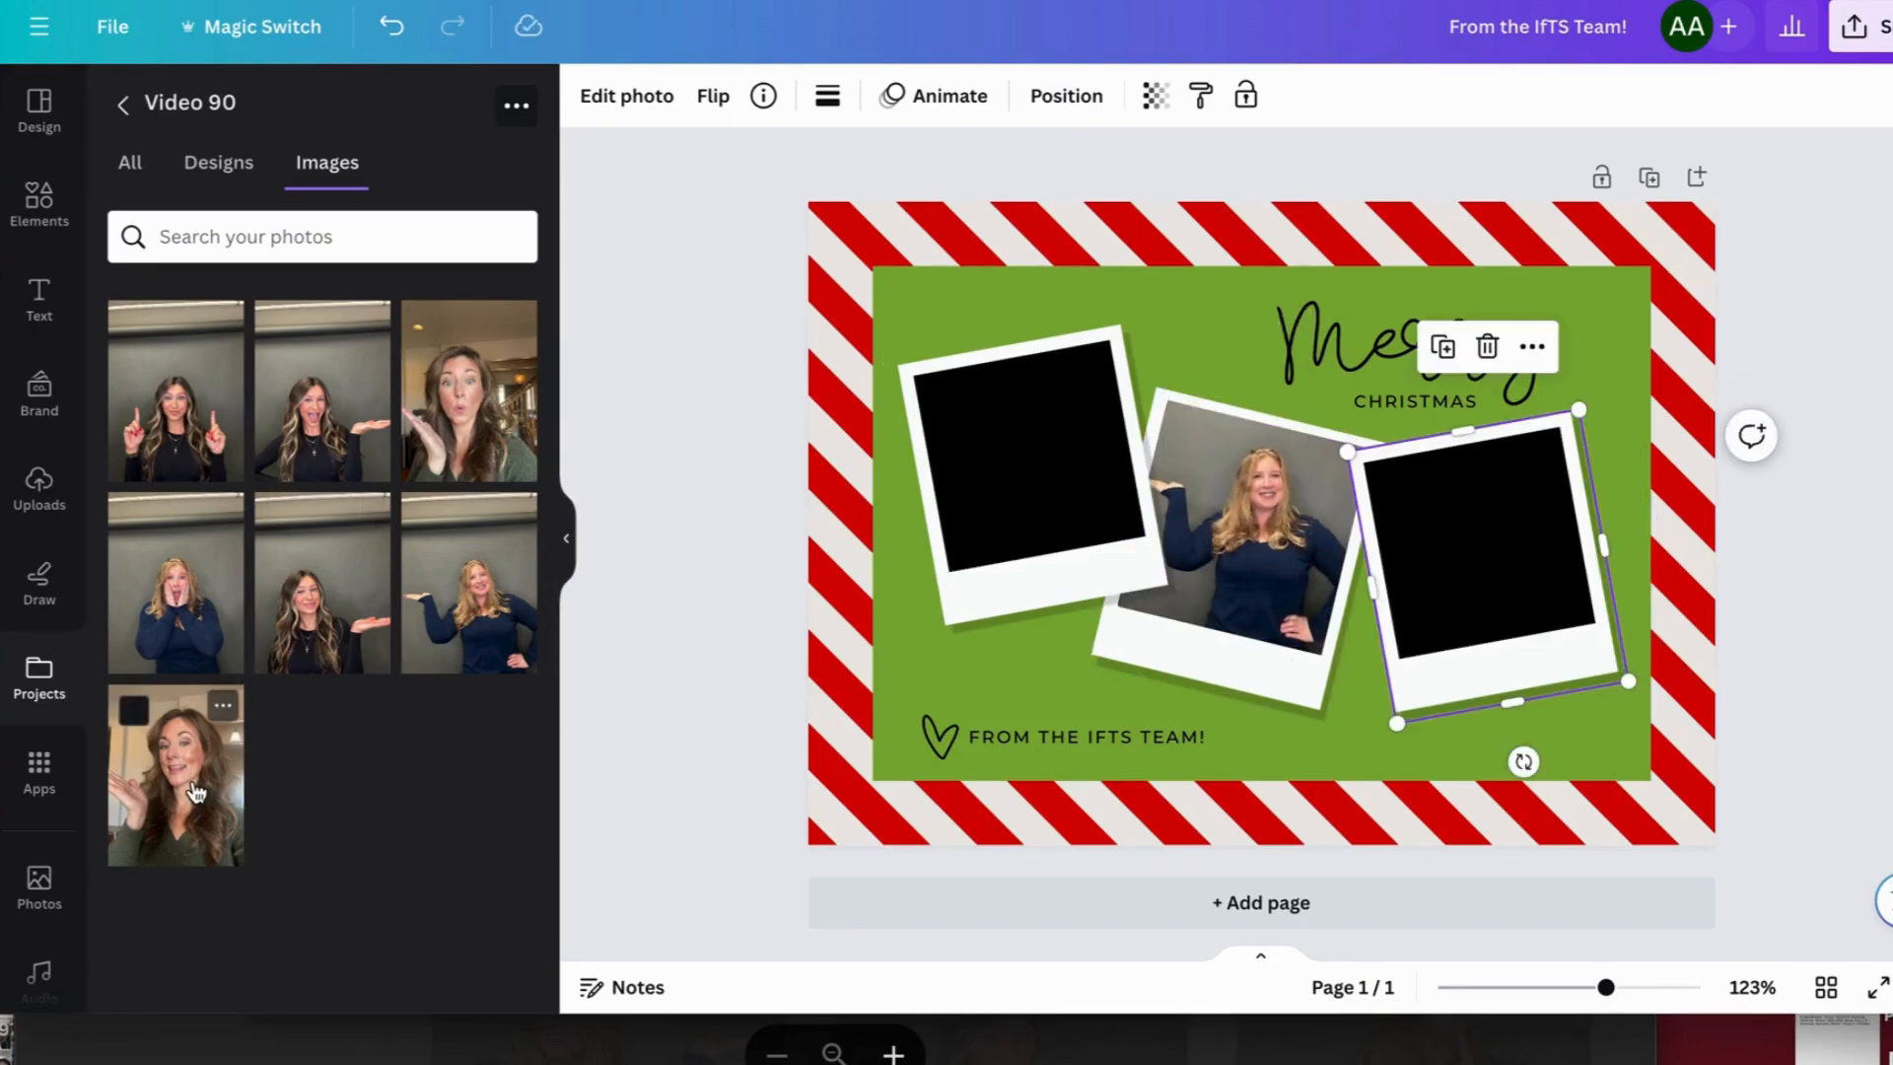
# - Place the photo of the brown-haired woman with a raised palm in the third polaroid frame and fit it to the opening
pyautogui.moveTo(196, 792); pyautogui.dragTo(1499, 685)
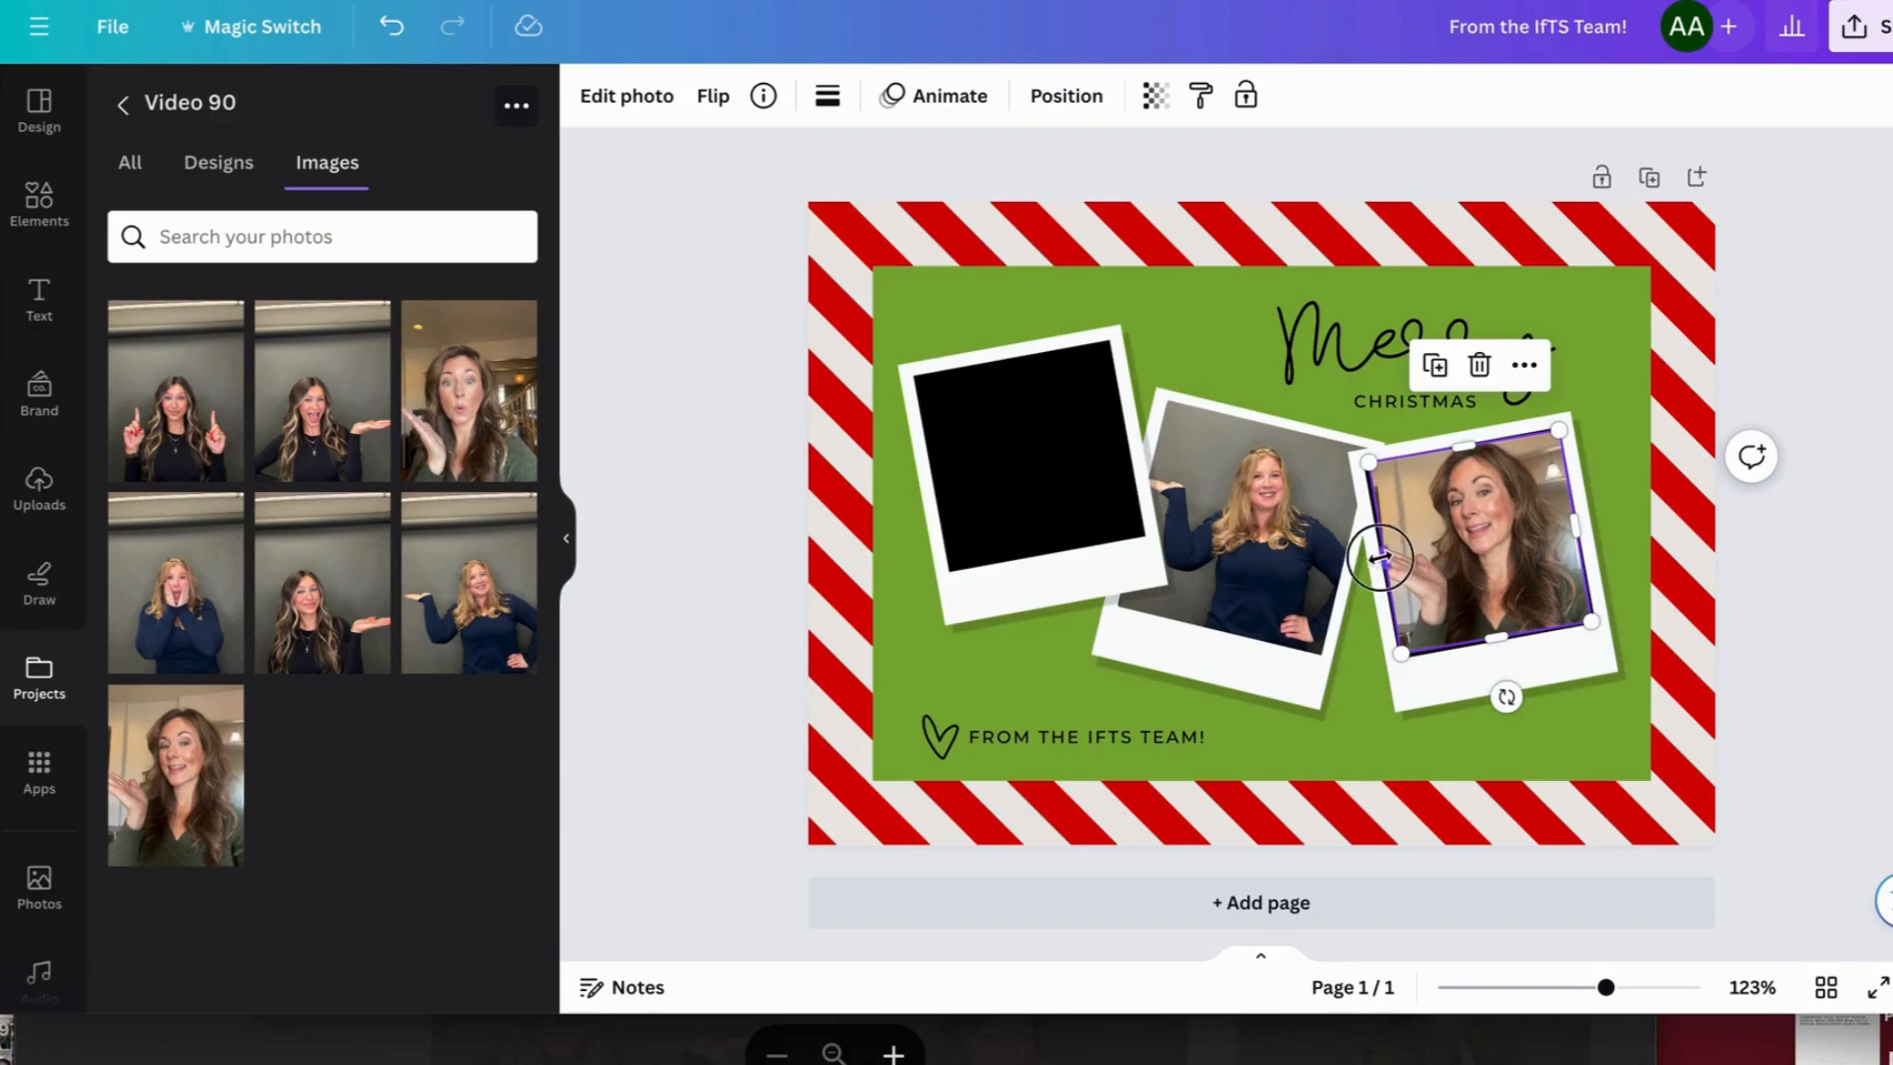
pyautogui.click(1380, 558)
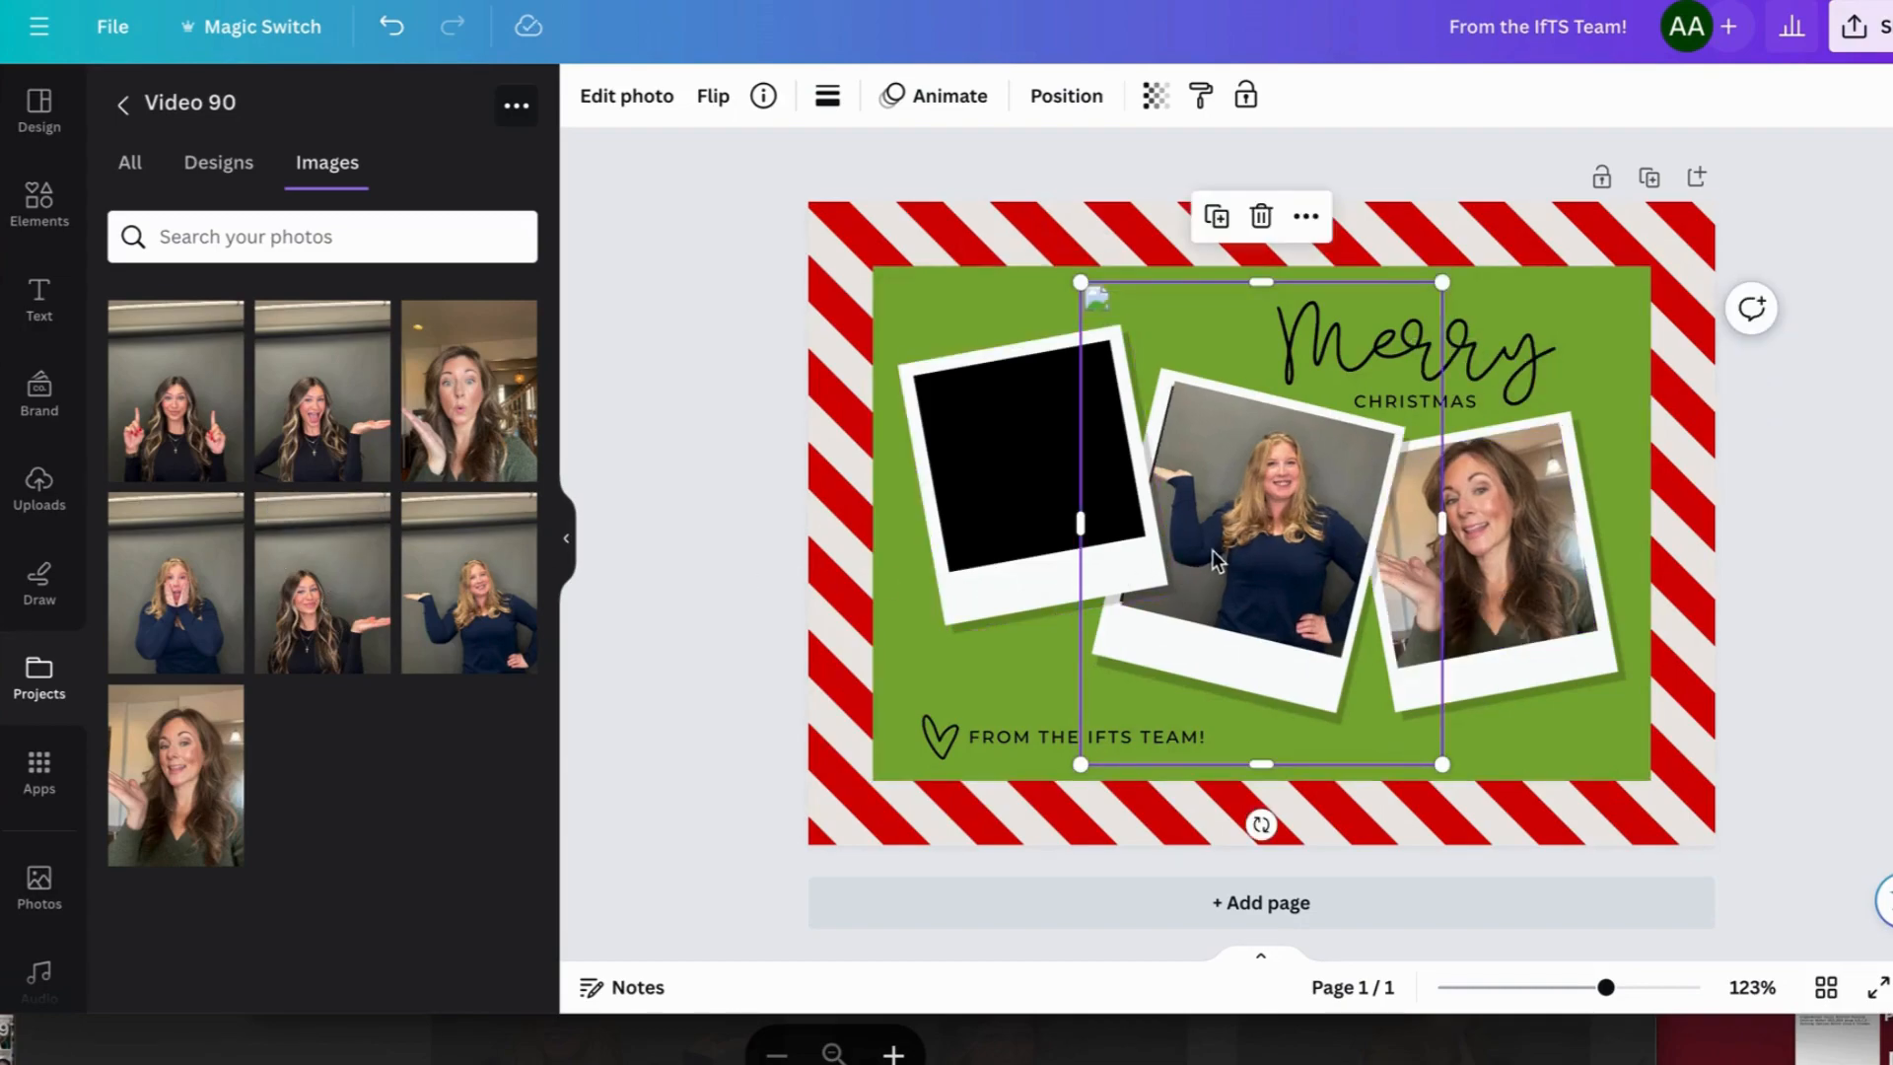
# - Crop and shrink the photo of the long-haired woman in black with a raised palm, then move it over the empty first frame
pyautogui.moveTo(1209, 527); pyautogui.dragTo(1035, 499)
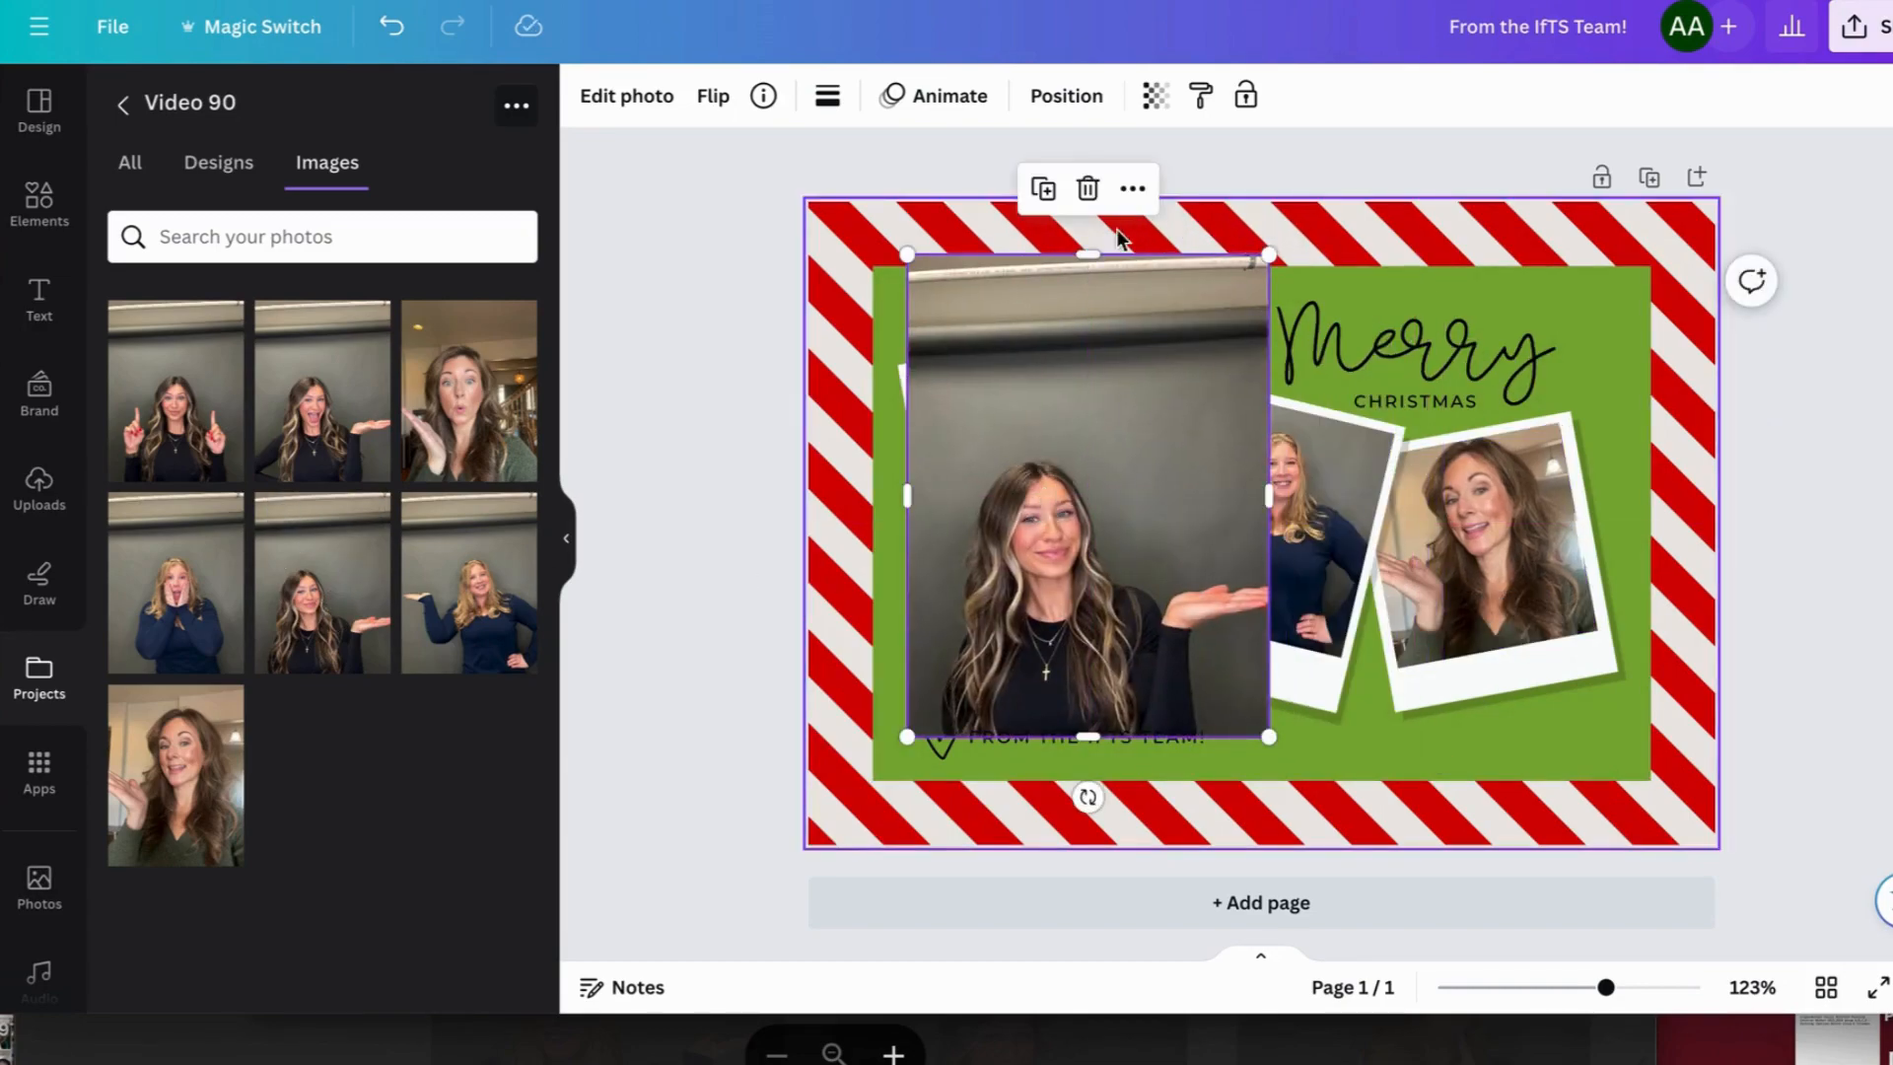
pyautogui.moveTo(1087, 254); pyautogui.dragTo(1056, 398)
pyautogui.moveTo(1269, 408); pyautogui.dragTo(1155, 510)
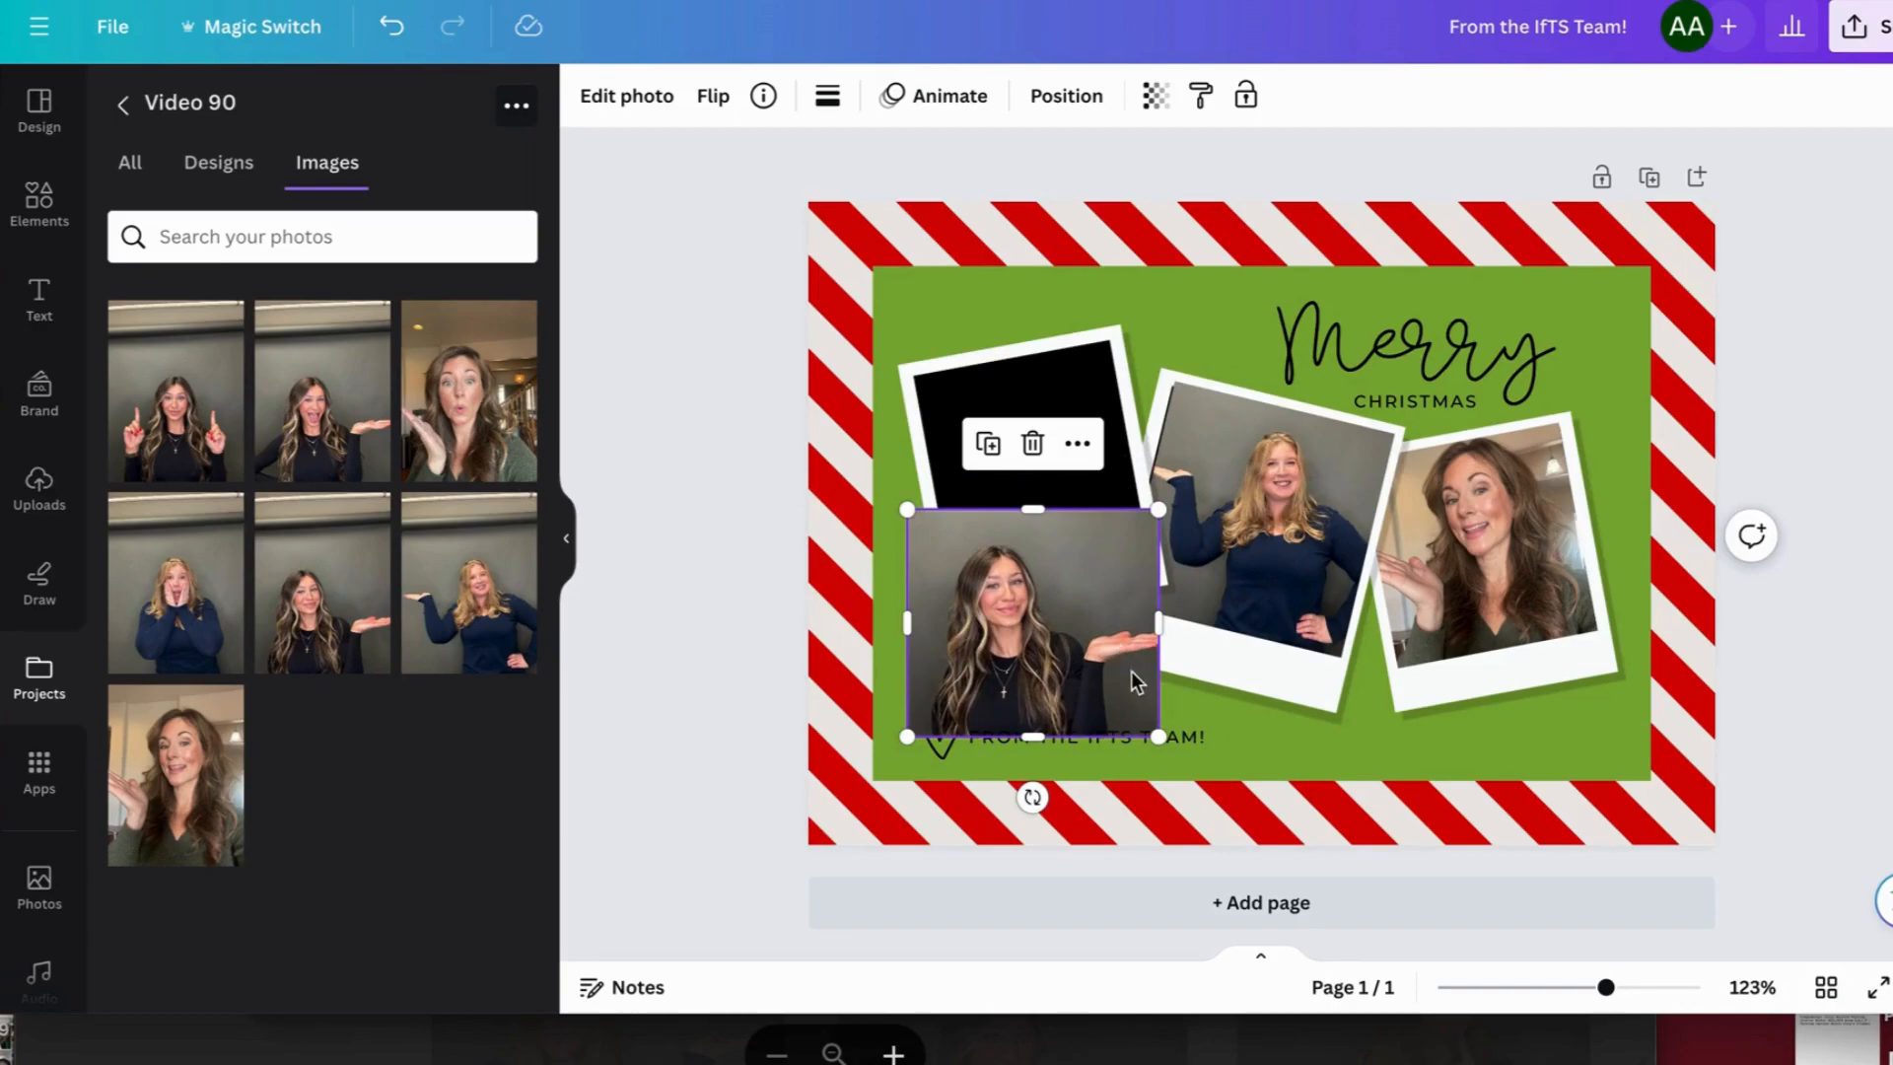
pyautogui.moveTo(1087, 606); pyautogui.dragTo(1088, 460)
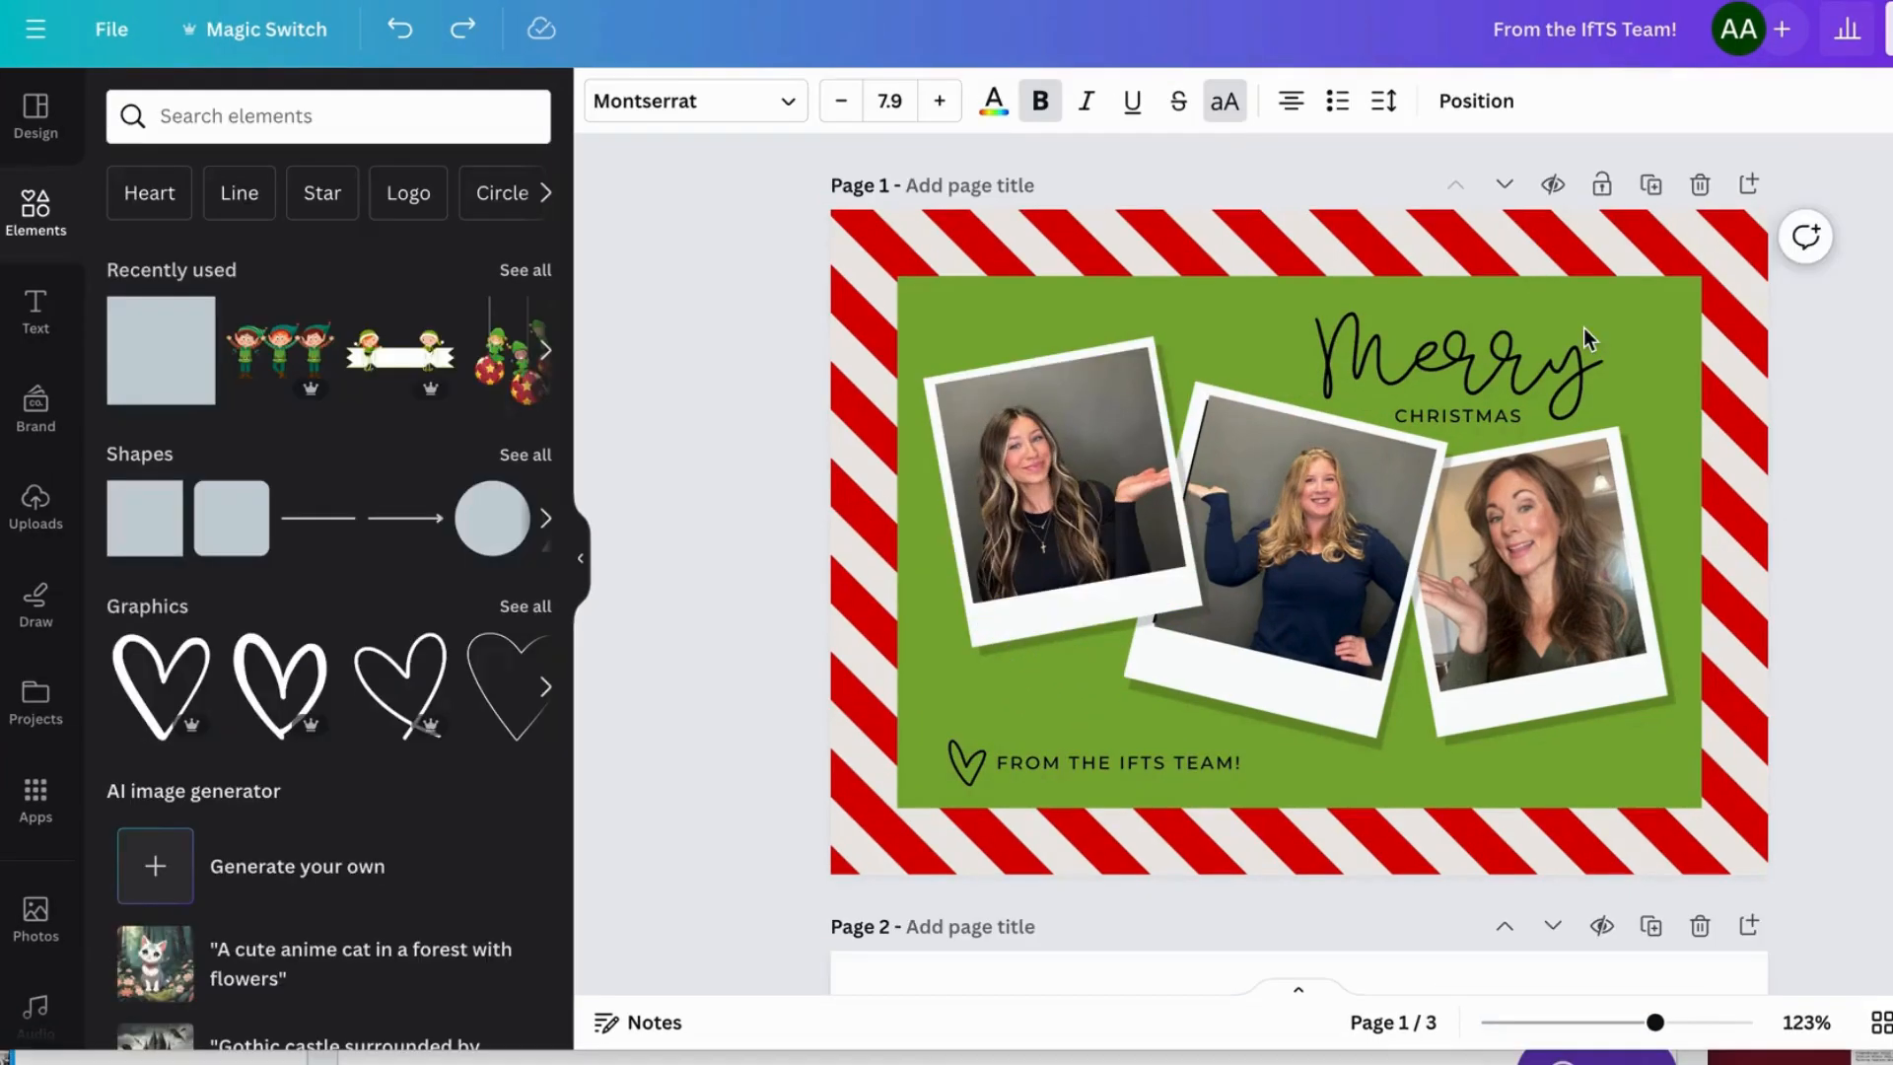
# - Remove the background from the brown-haired woman's photo in the third polaroid frame
pyautogui.click(1554, 584)
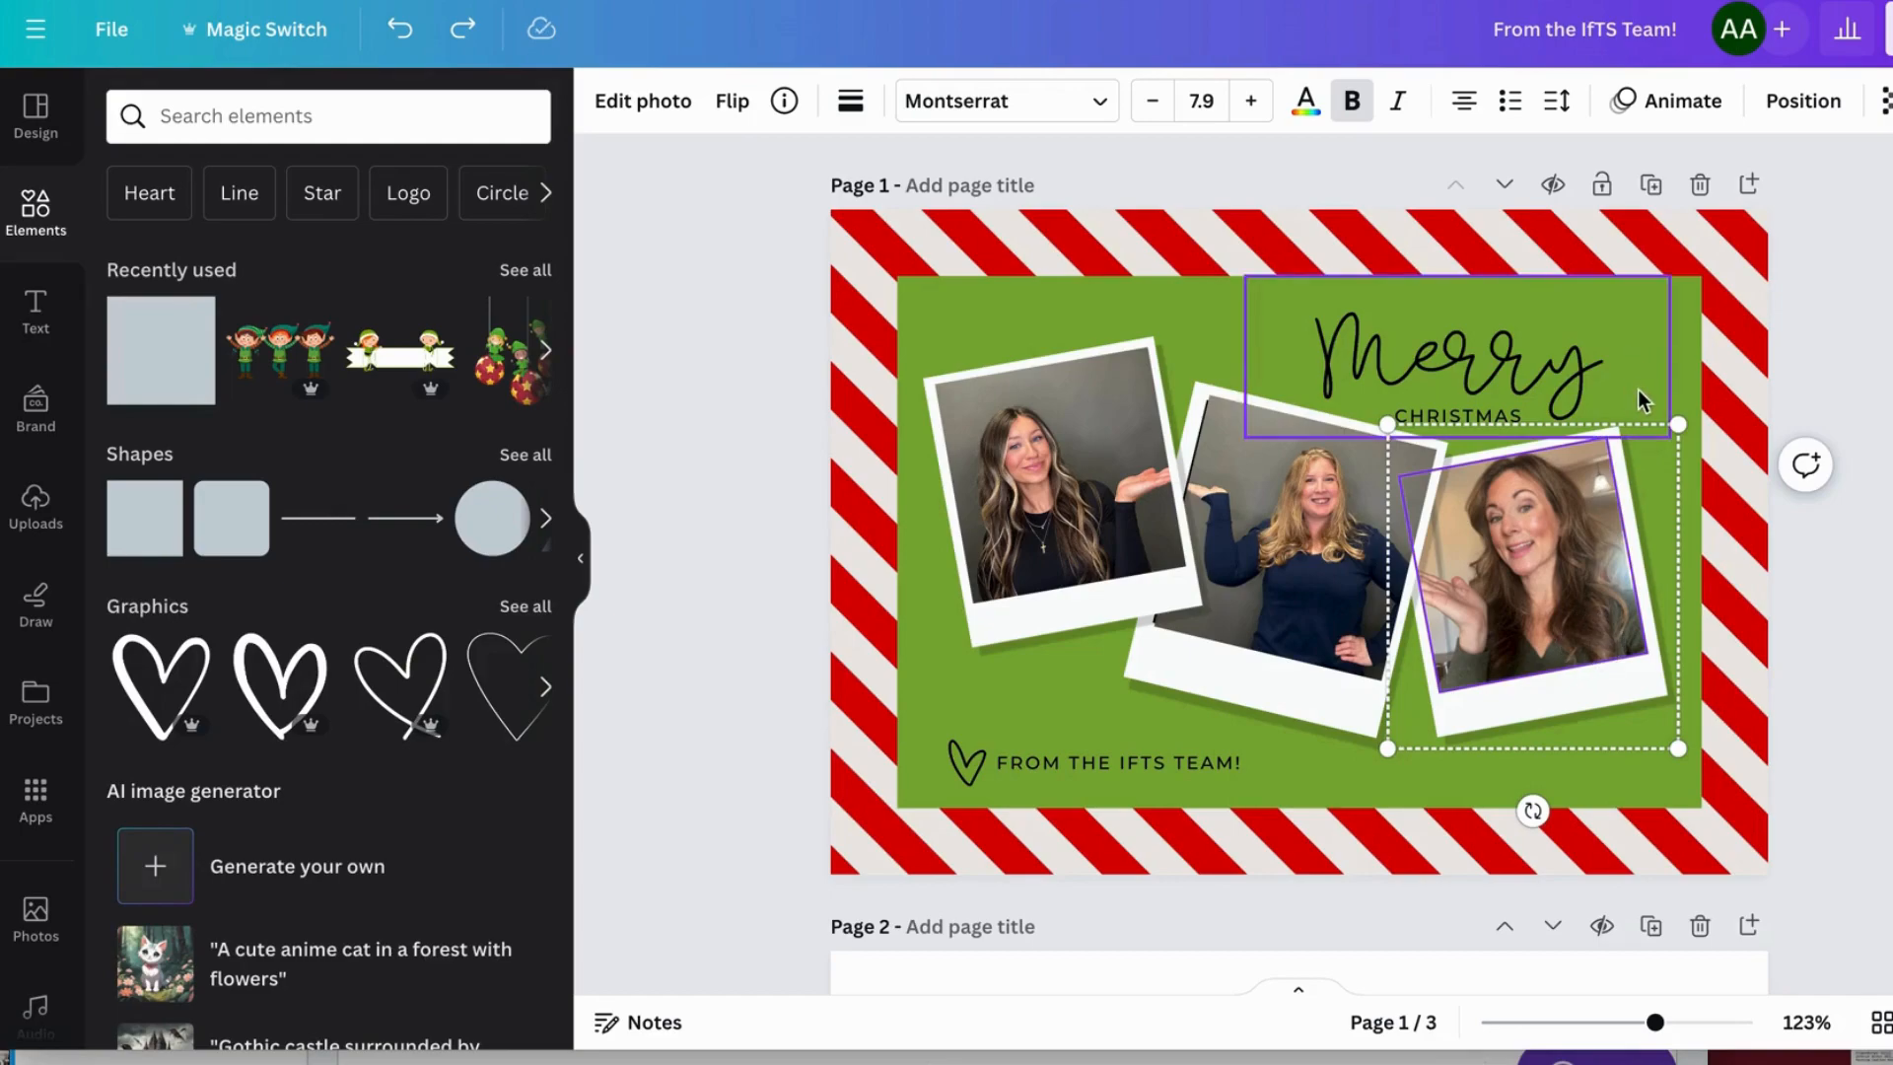
pyautogui.click(650, 105)
pyautogui.click(184, 310)
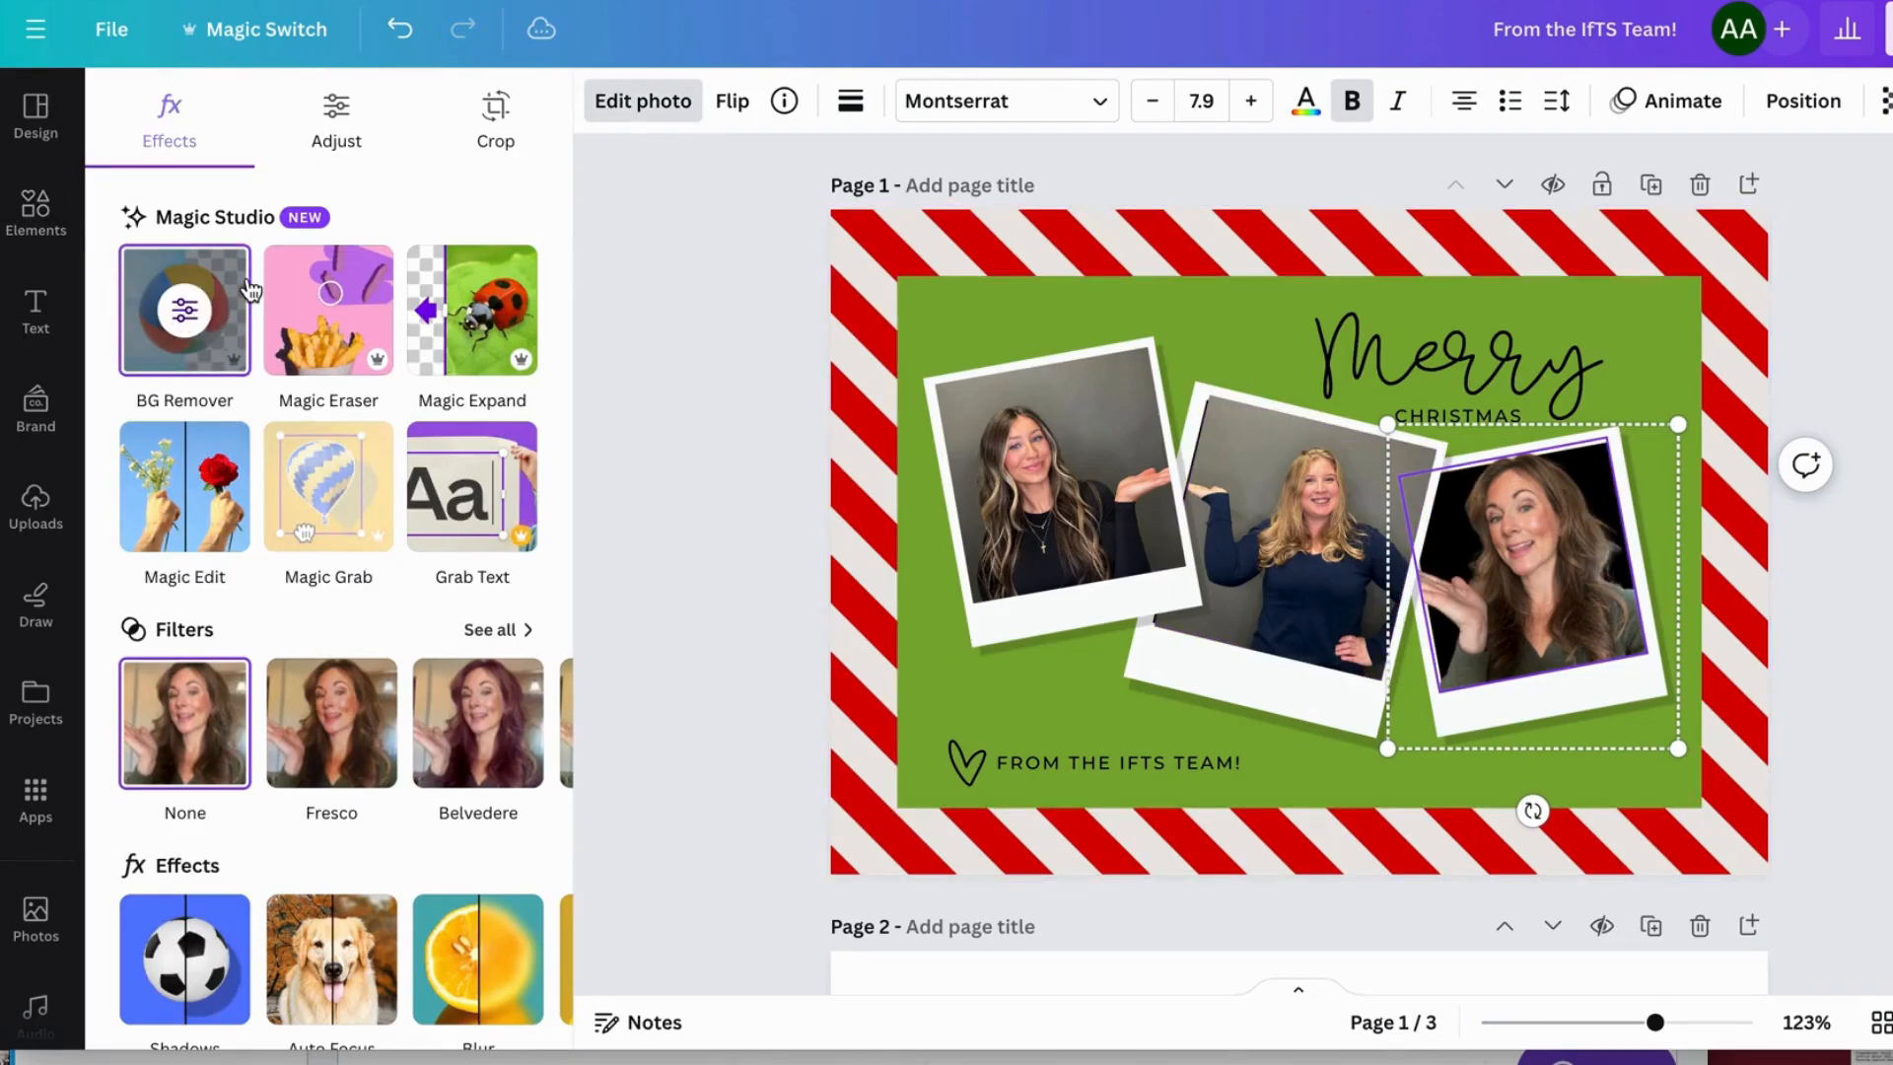
# - Add a square filled with the gray sampled from the first photo's backdrop and move it over the third frame
pyautogui.click(44, 213)
pyautogui.click(154, 365)
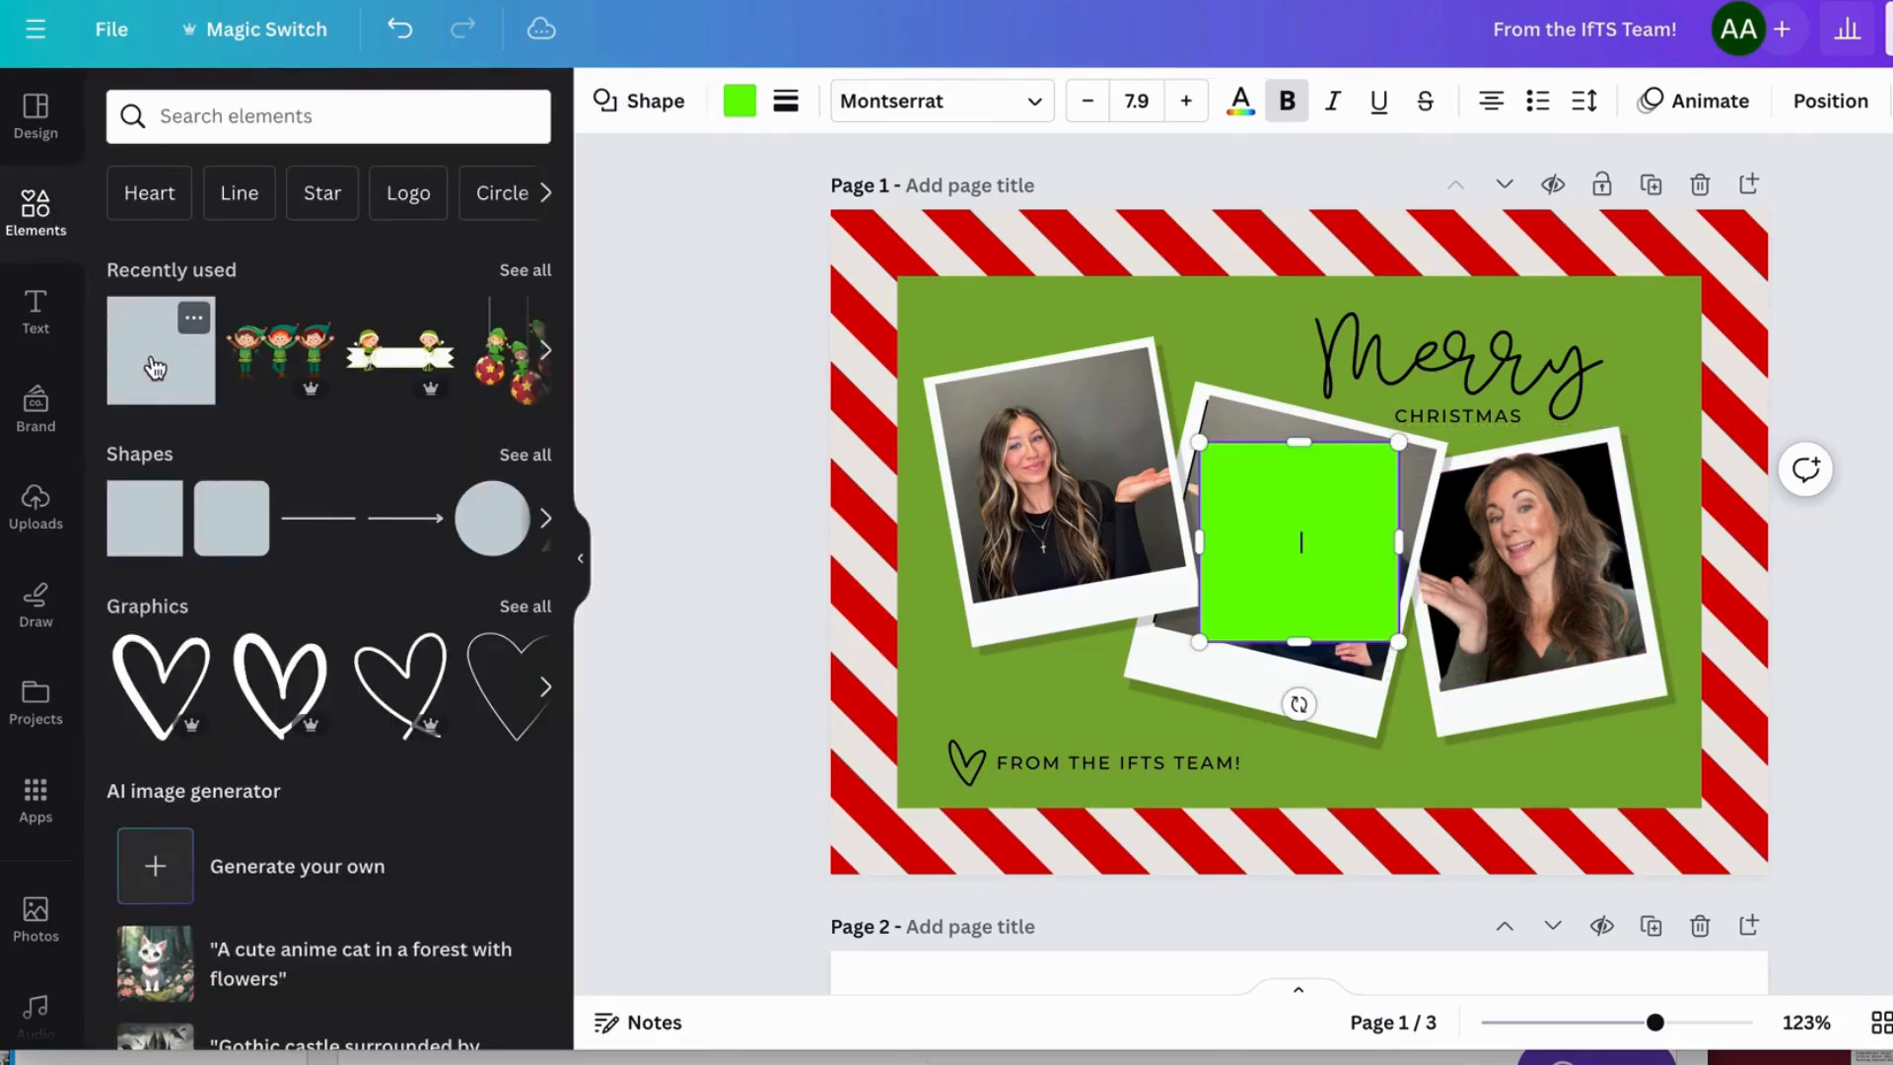
pyautogui.click(738, 99)
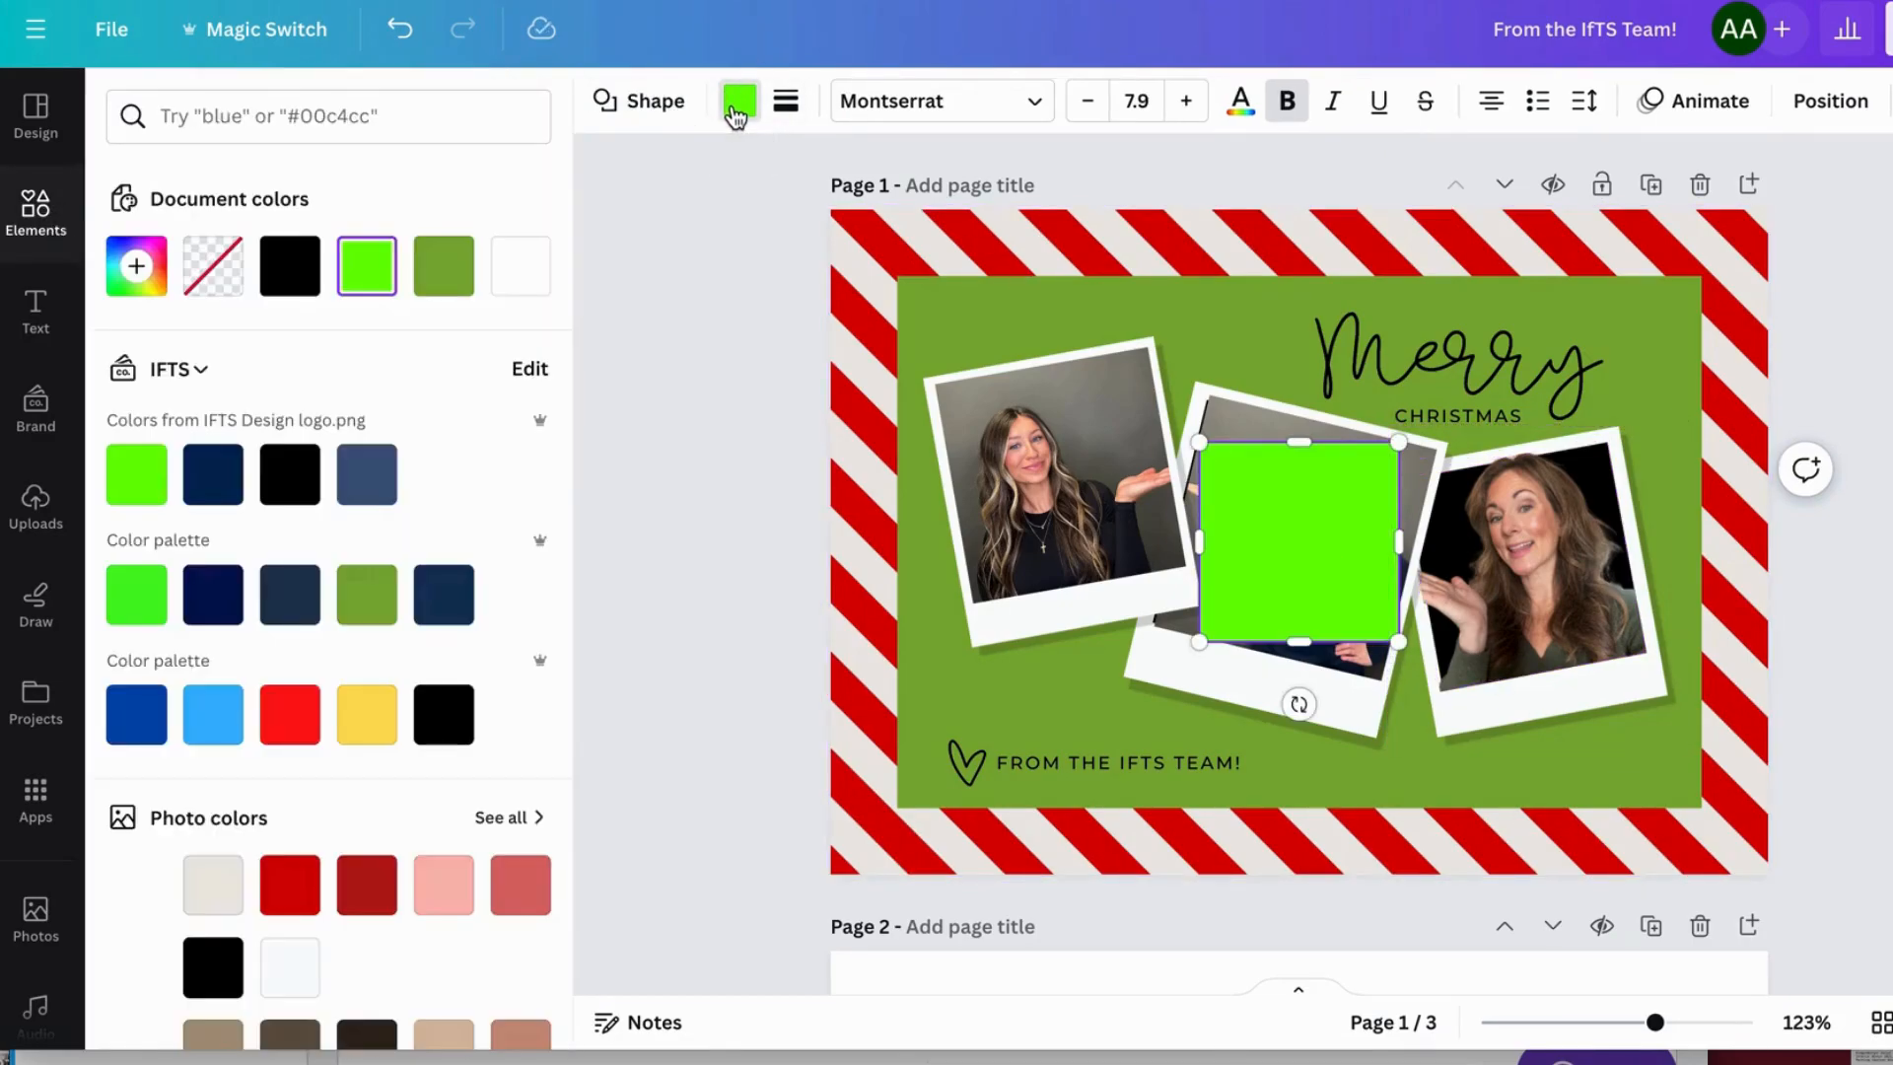
pyautogui.click(136, 265)
pyautogui.click(479, 610)
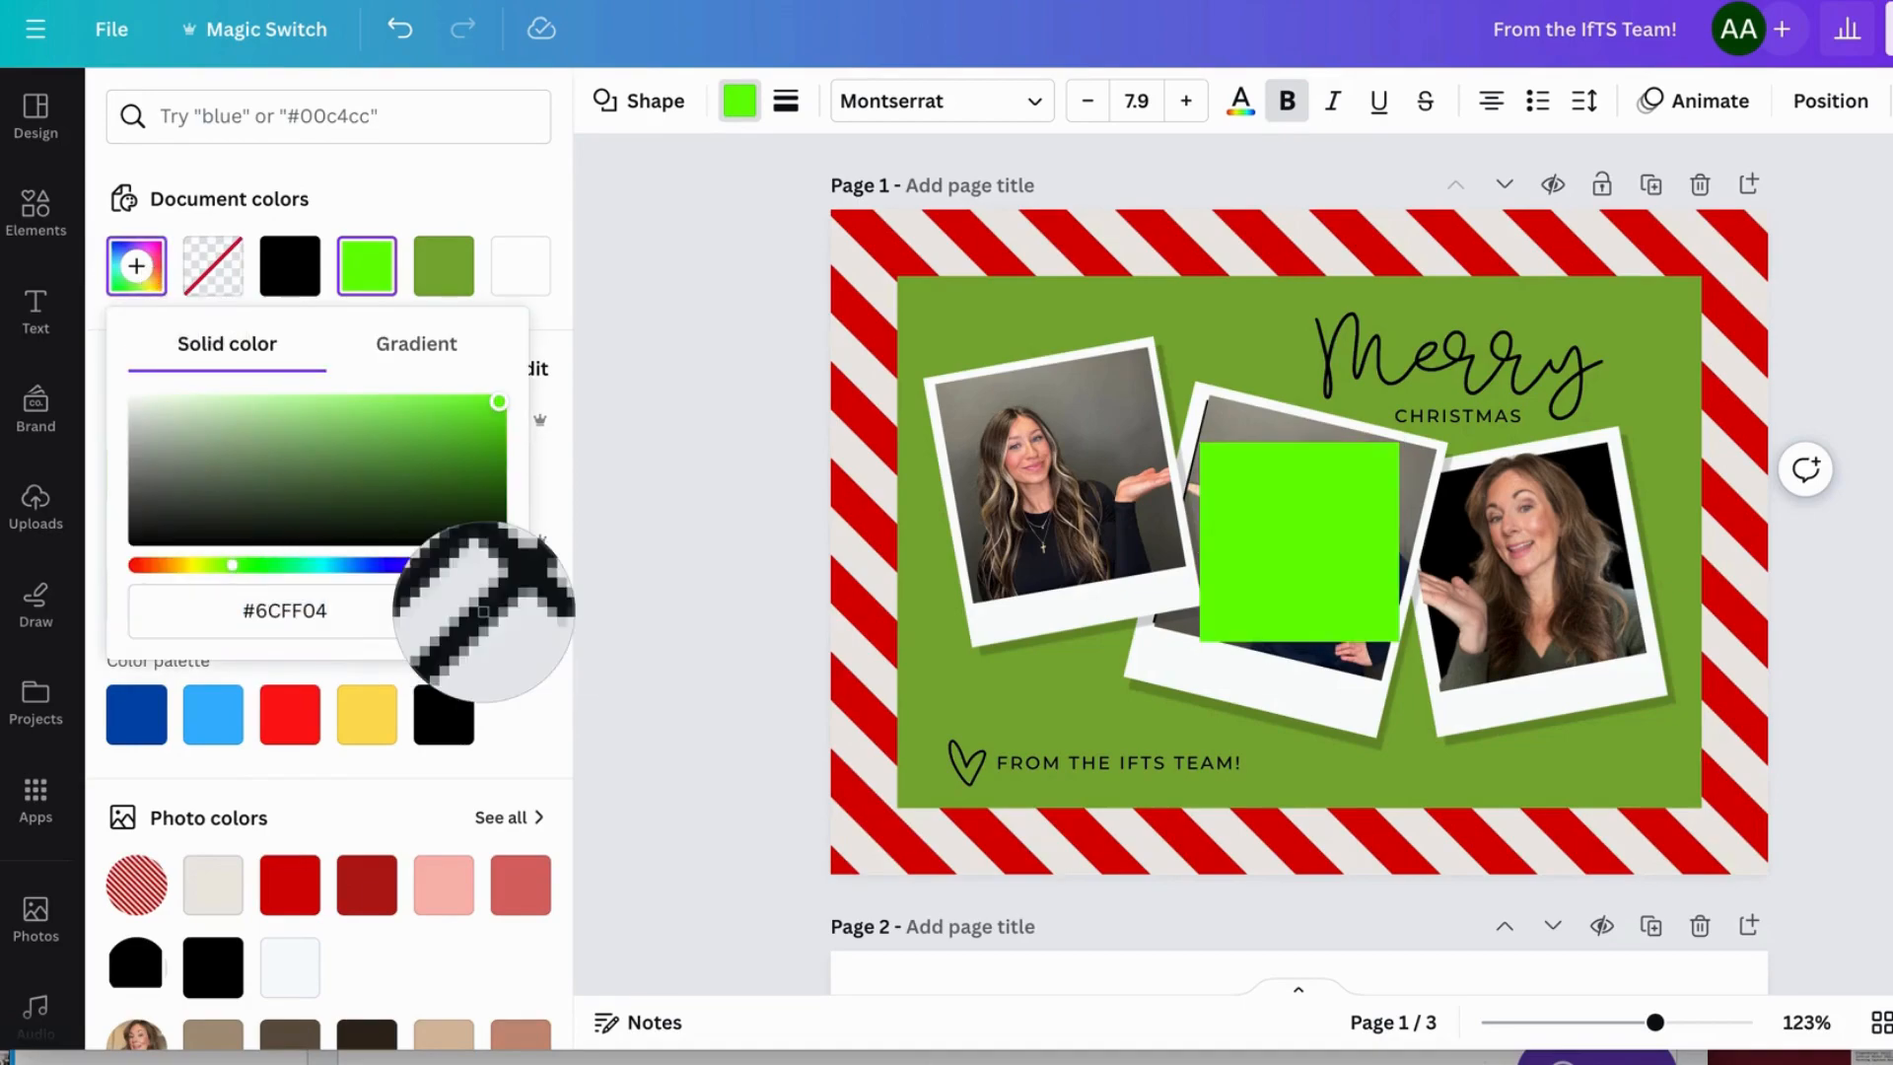
pyautogui.click(1106, 419)
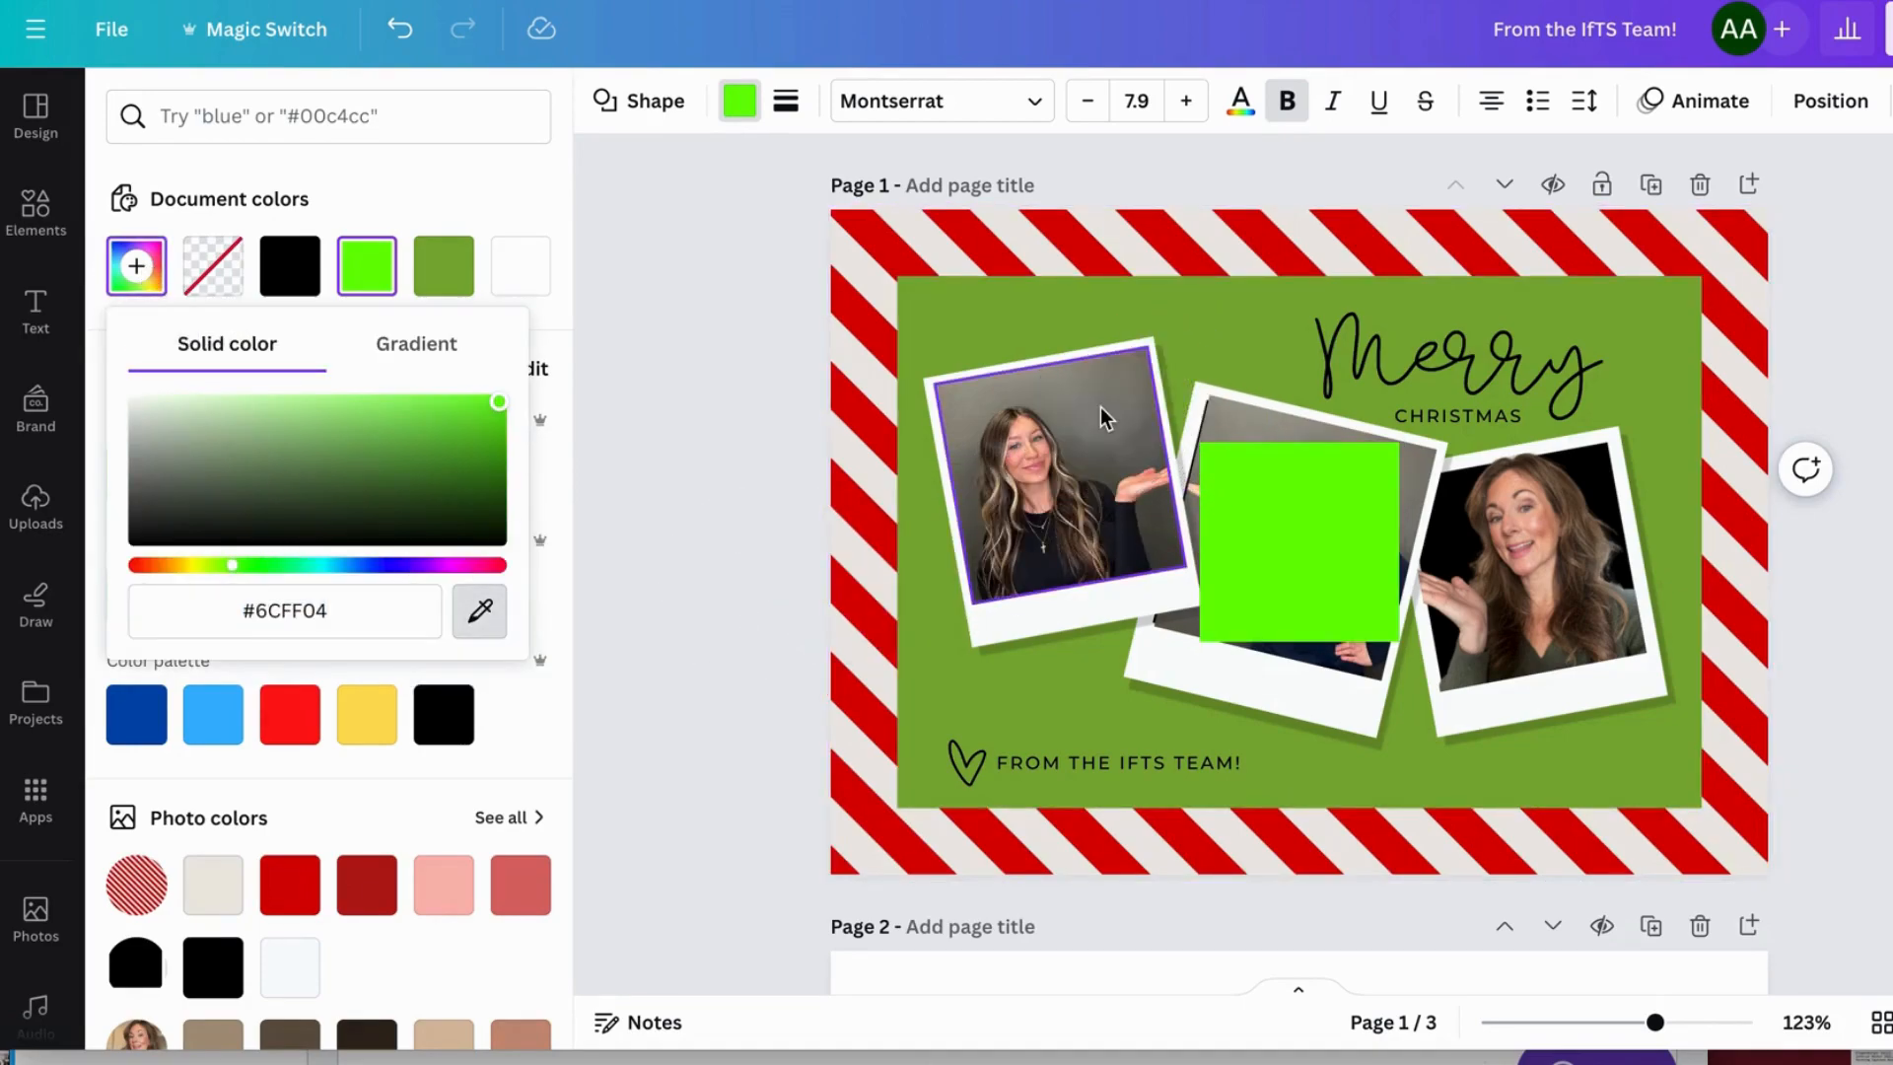
pyautogui.moveTo(1323, 529); pyautogui.dragTo(1547, 528)
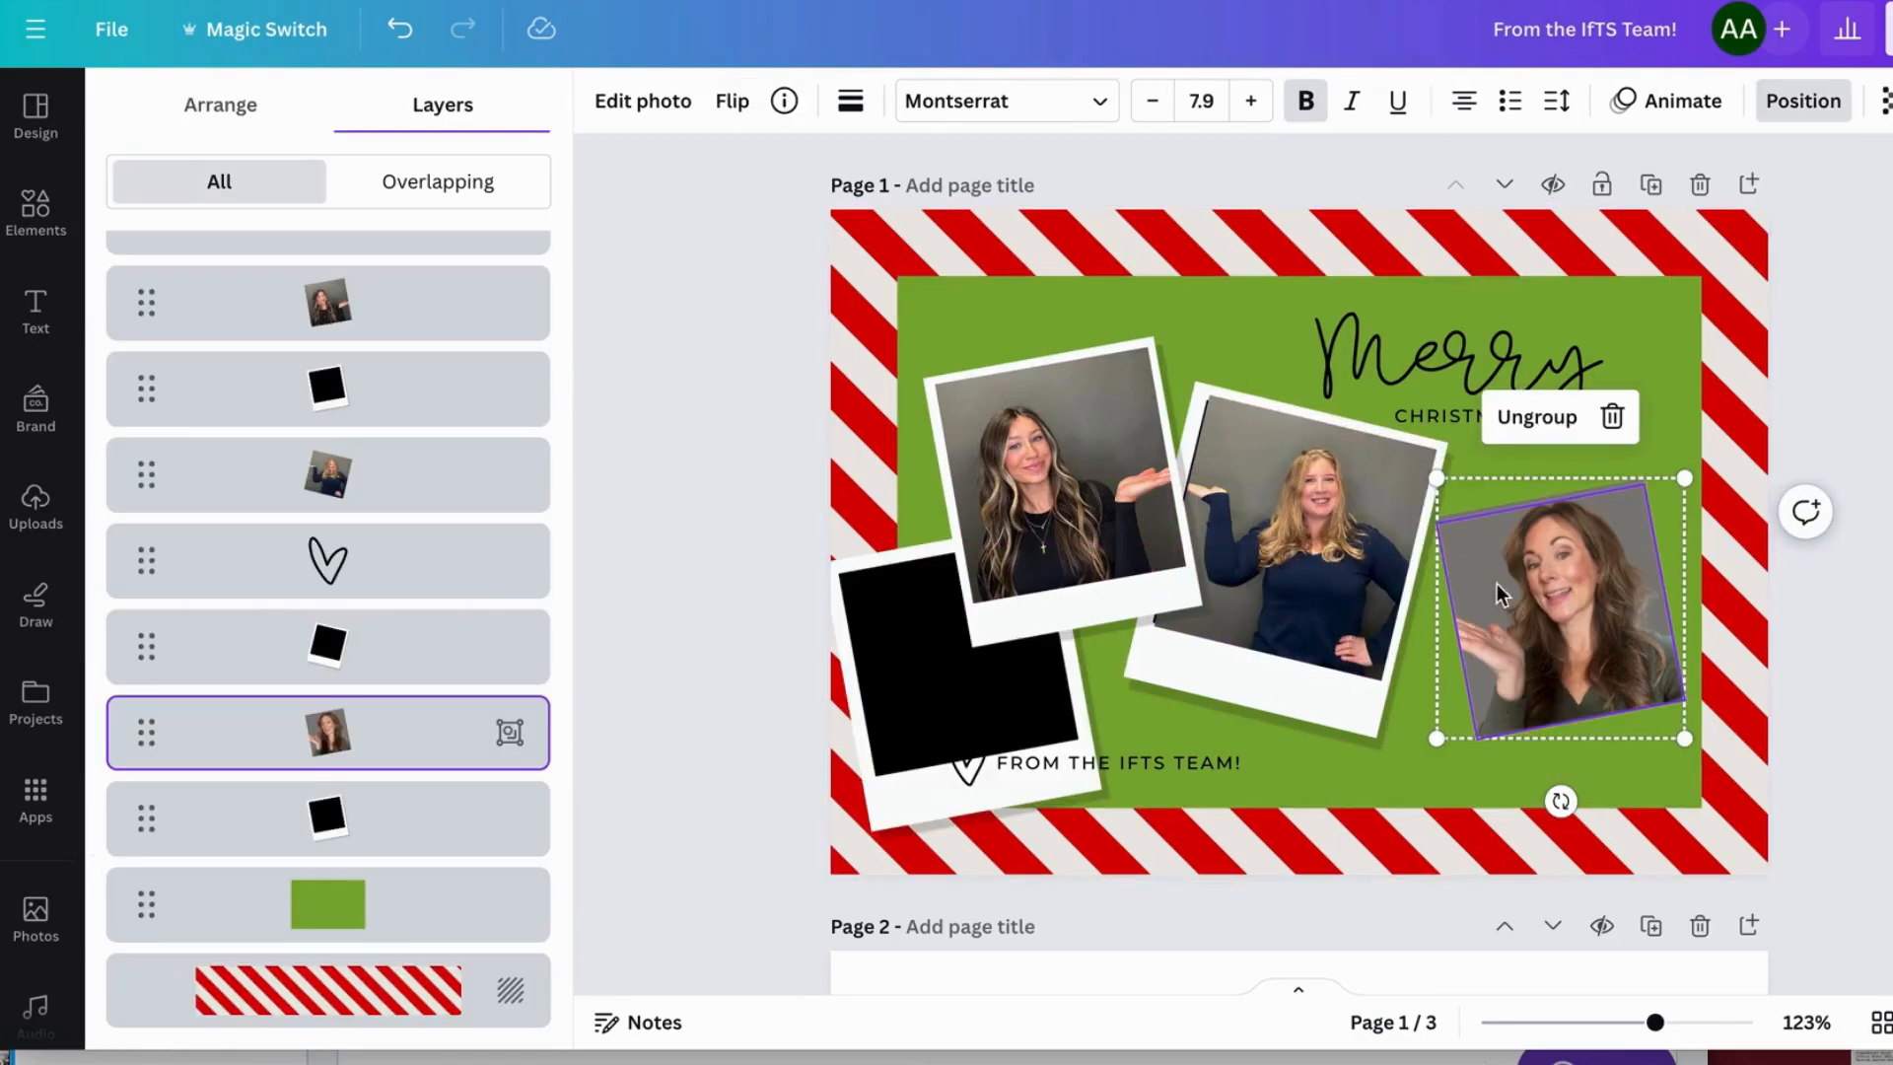
# - Apply a Drop shadow effect to the brown-haired woman's cutout photo
pyautogui.click(649, 101)
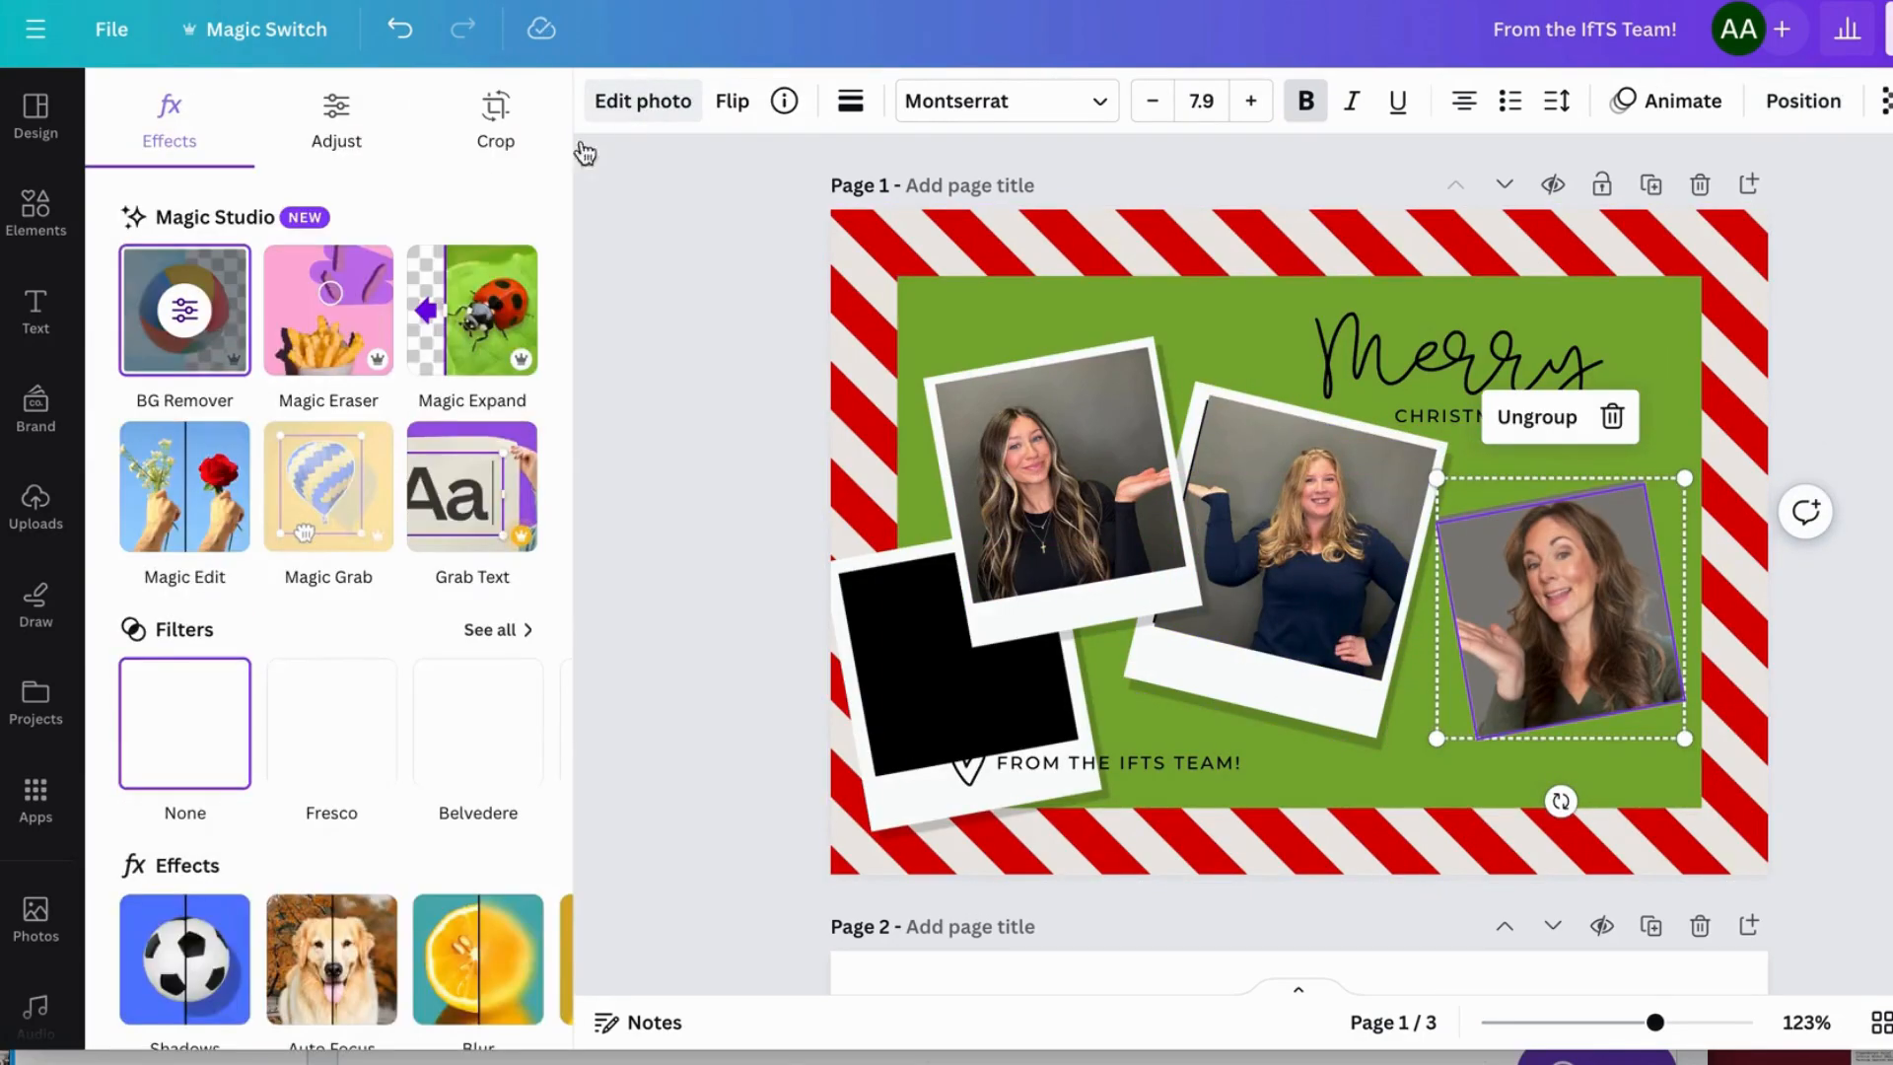
pyautogui.scroll(-2, 295, 710)
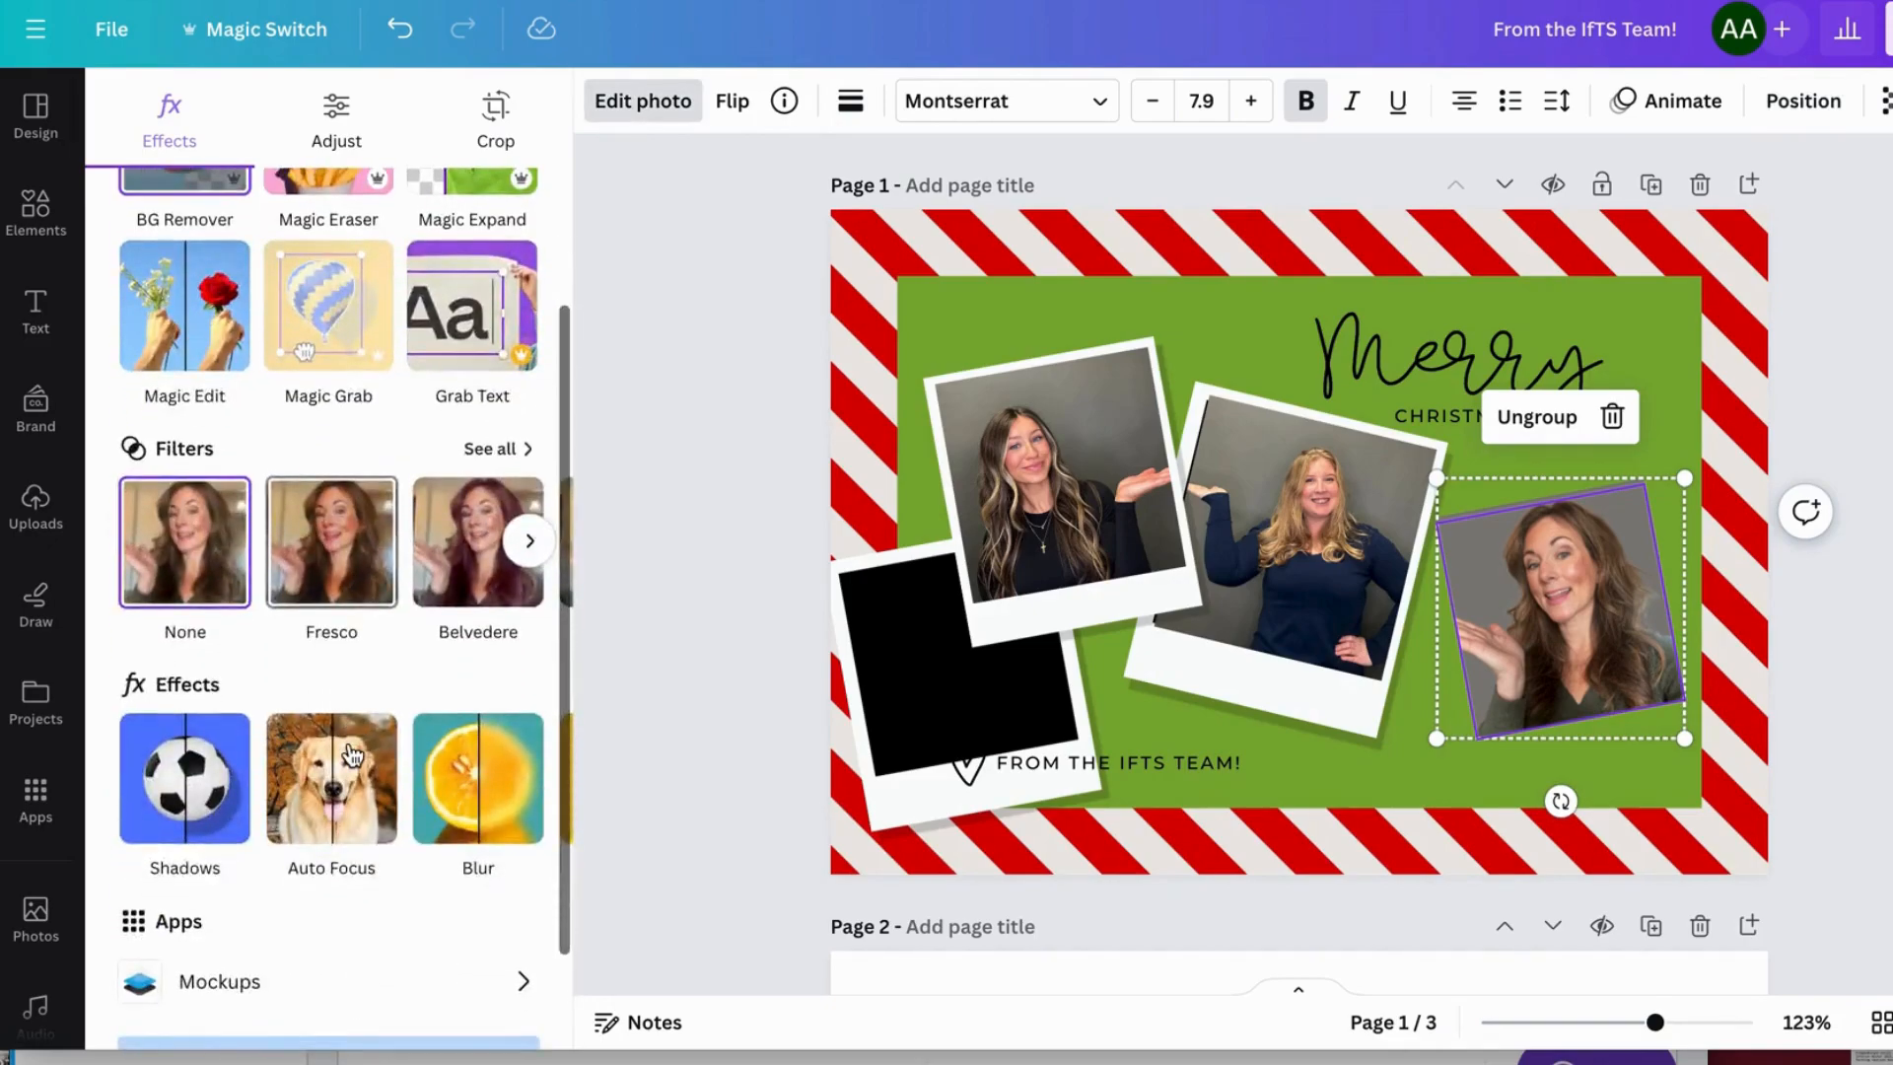
pyautogui.click(193, 773)
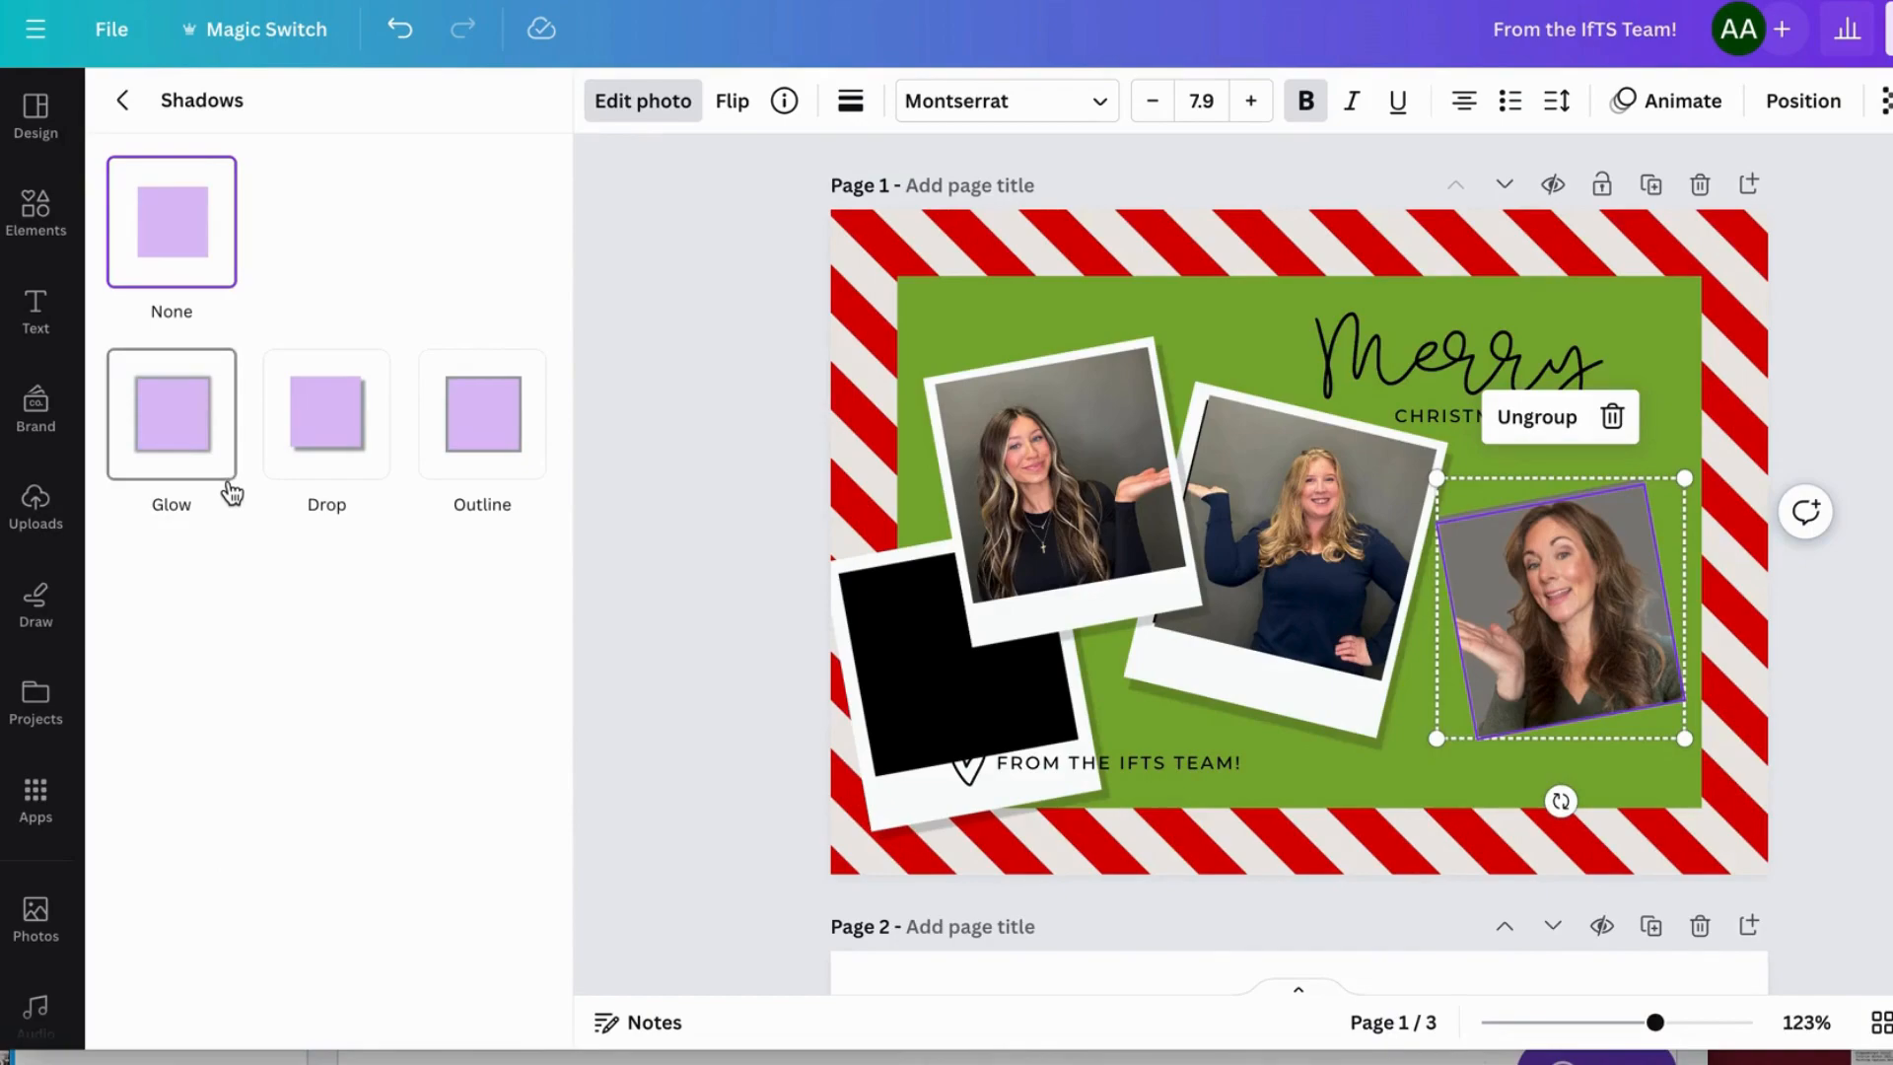
pyautogui.click(335, 452)
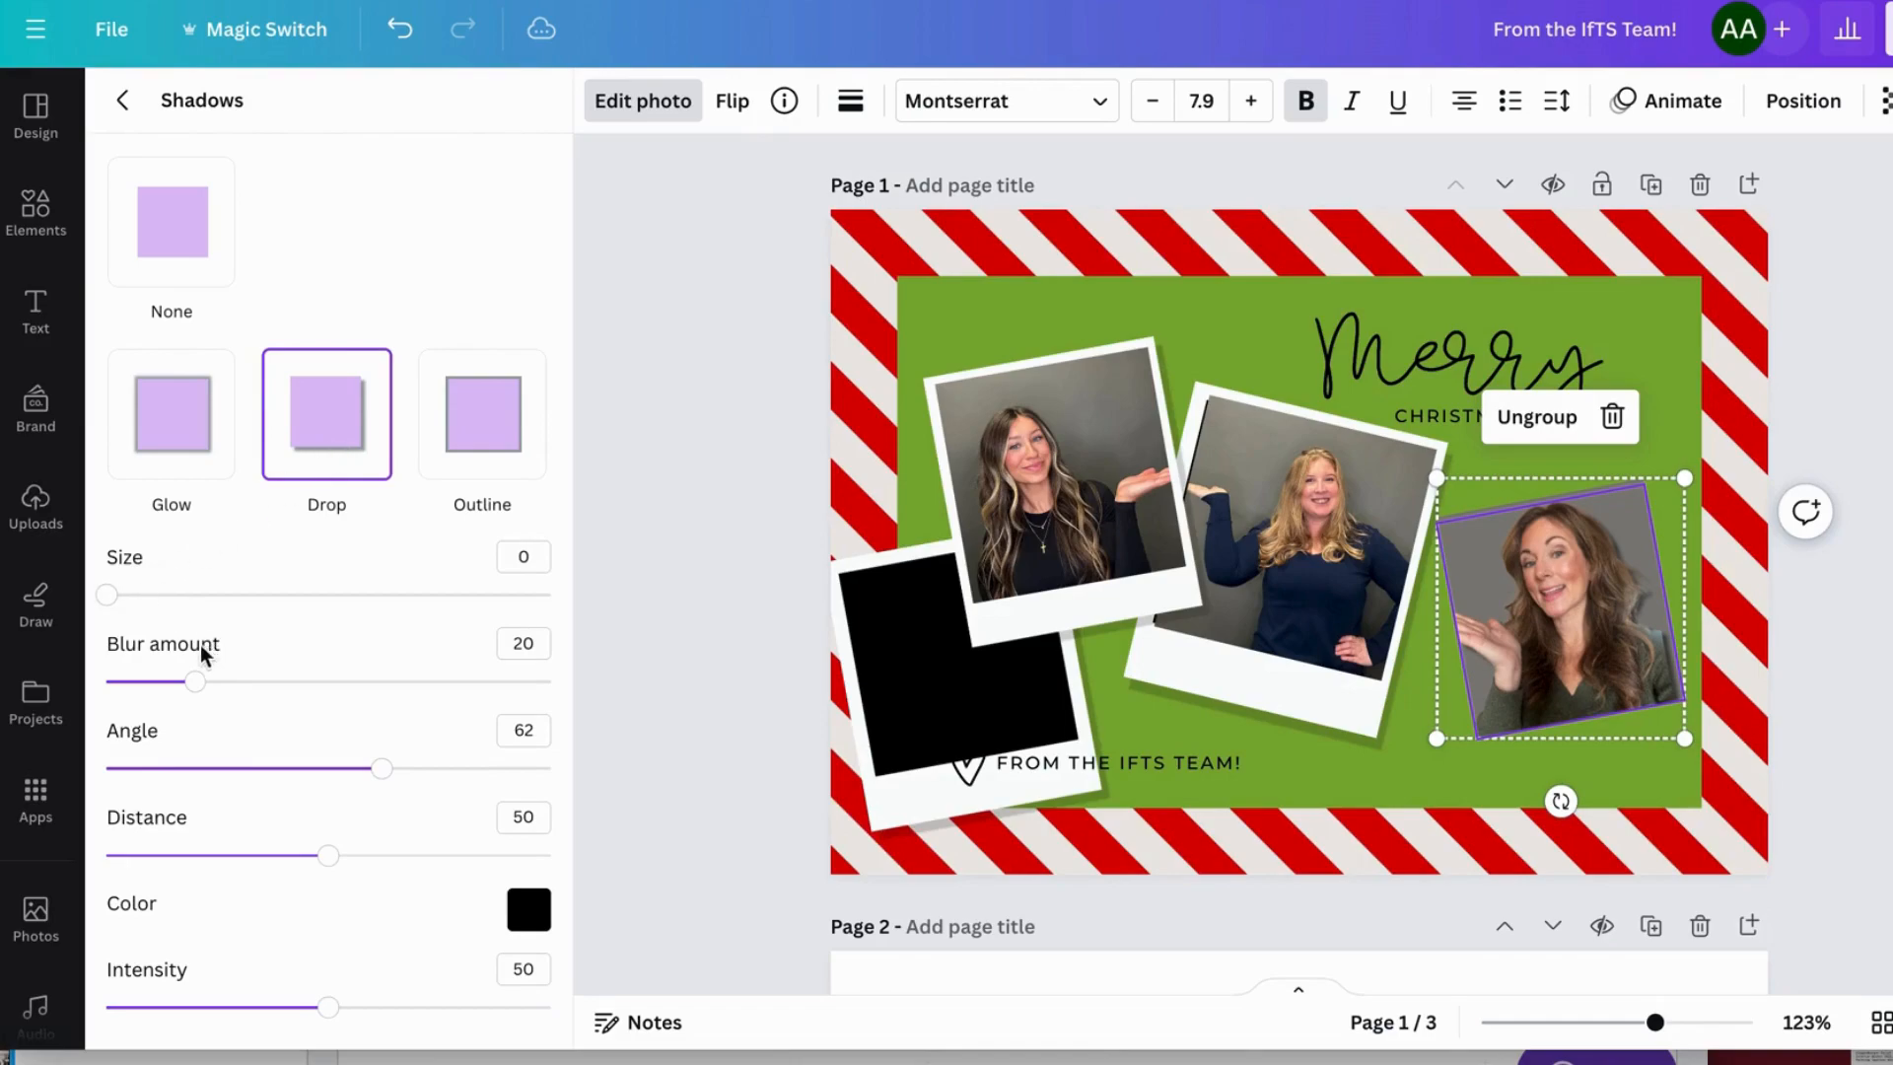
# - Adjust the cutout's drop shadow to size 14, blur amount 98 and distance 73, and increase its intensity
pyautogui.moveTo(191, 693); pyautogui.dragTo(233, 683)
pyautogui.moveTo(110, 595); pyautogui.dragTo(169, 593)
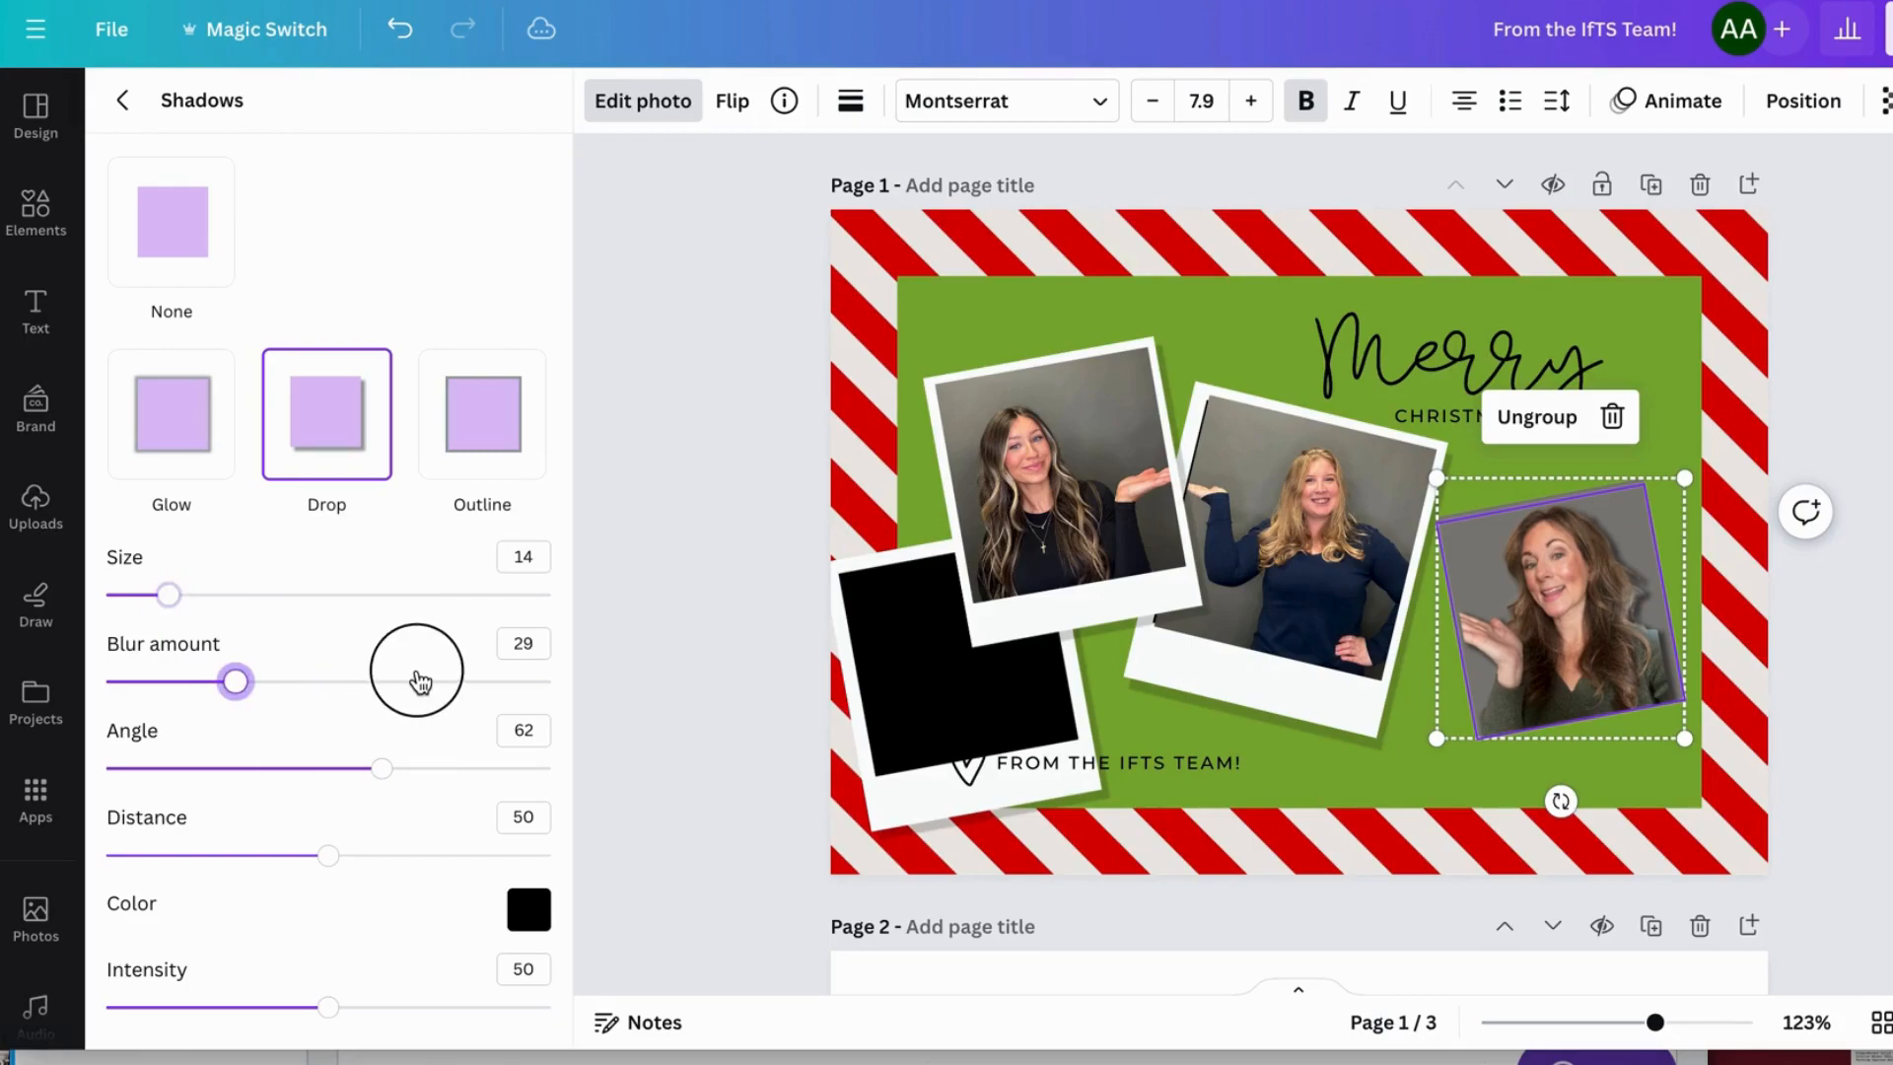
pyautogui.click(414, 679)
pyautogui.moveTo(414, 679); pyautogui.dragTo(541, 680)
pyautogui.moveTo(328, 856); pyautogui.dragTo(432, 868)
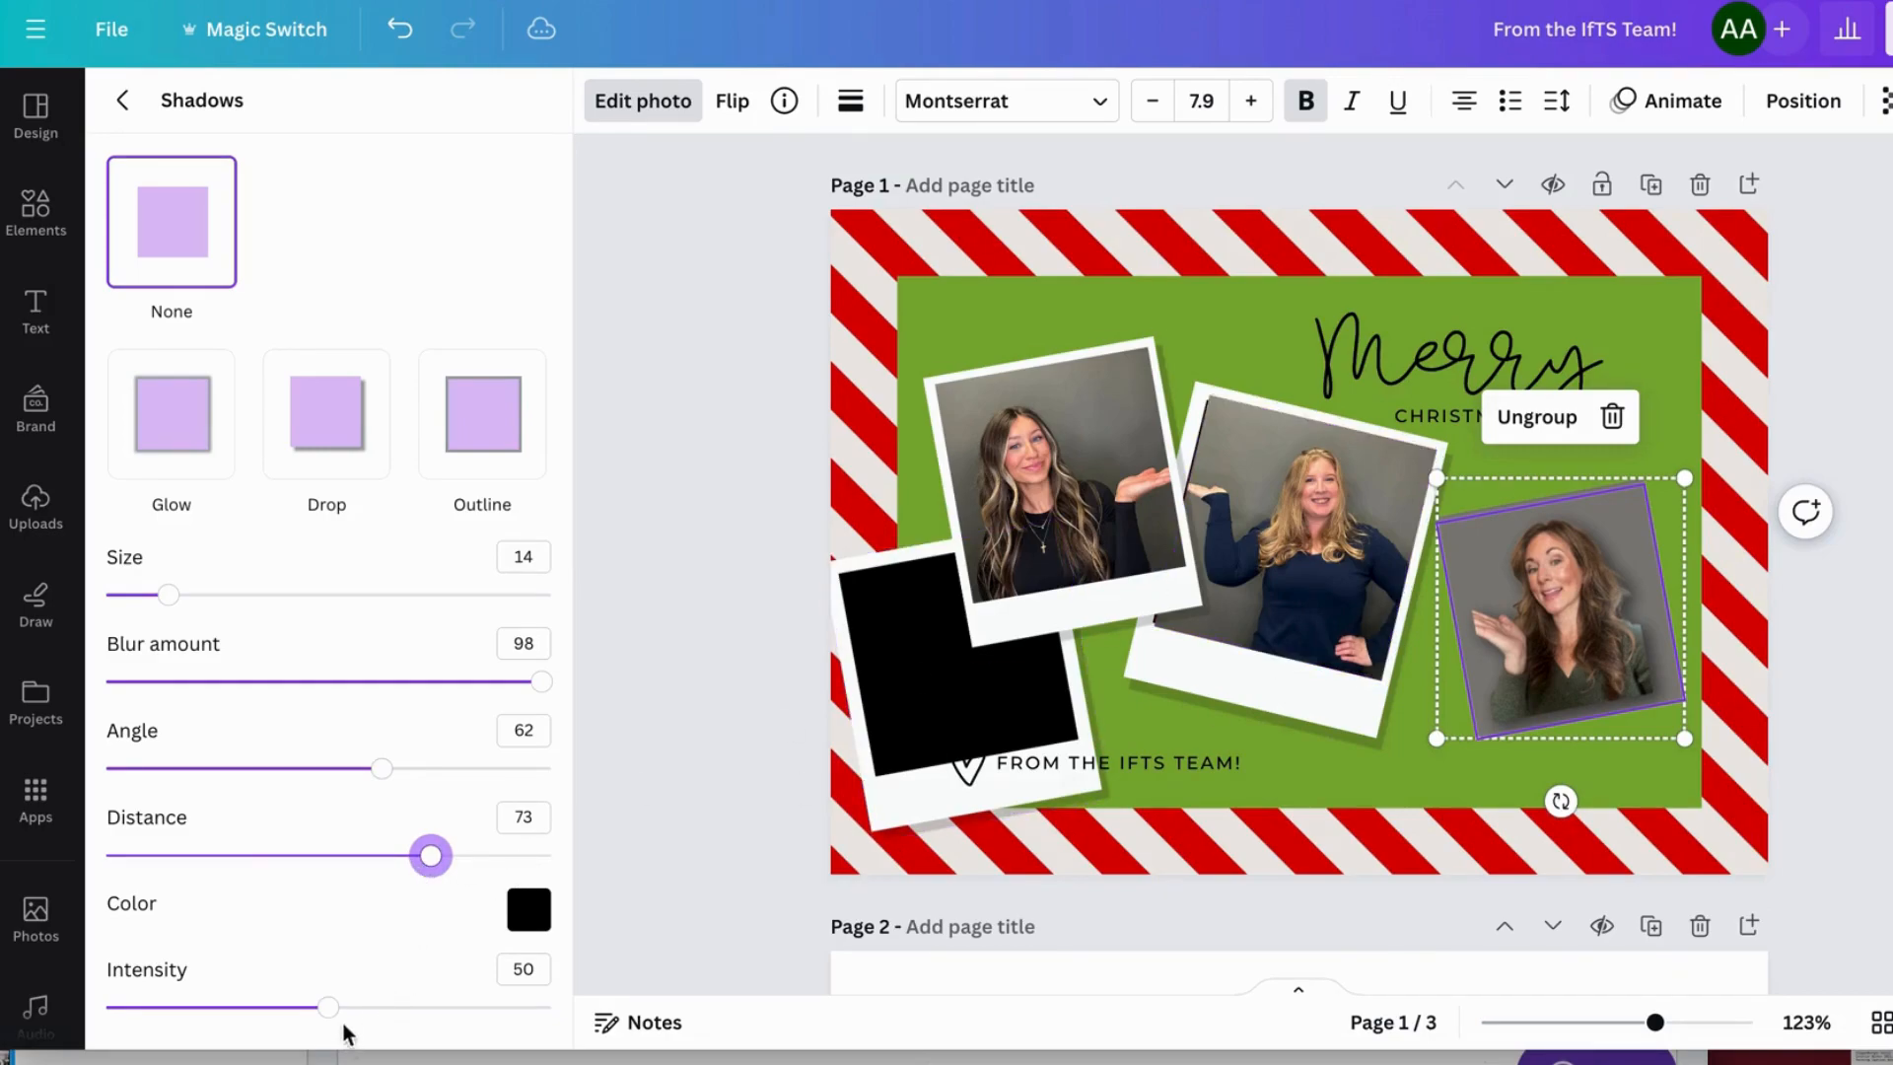
pyautogui.moveTo(333, 1016); pyautogui.dragTo(365, 1016)
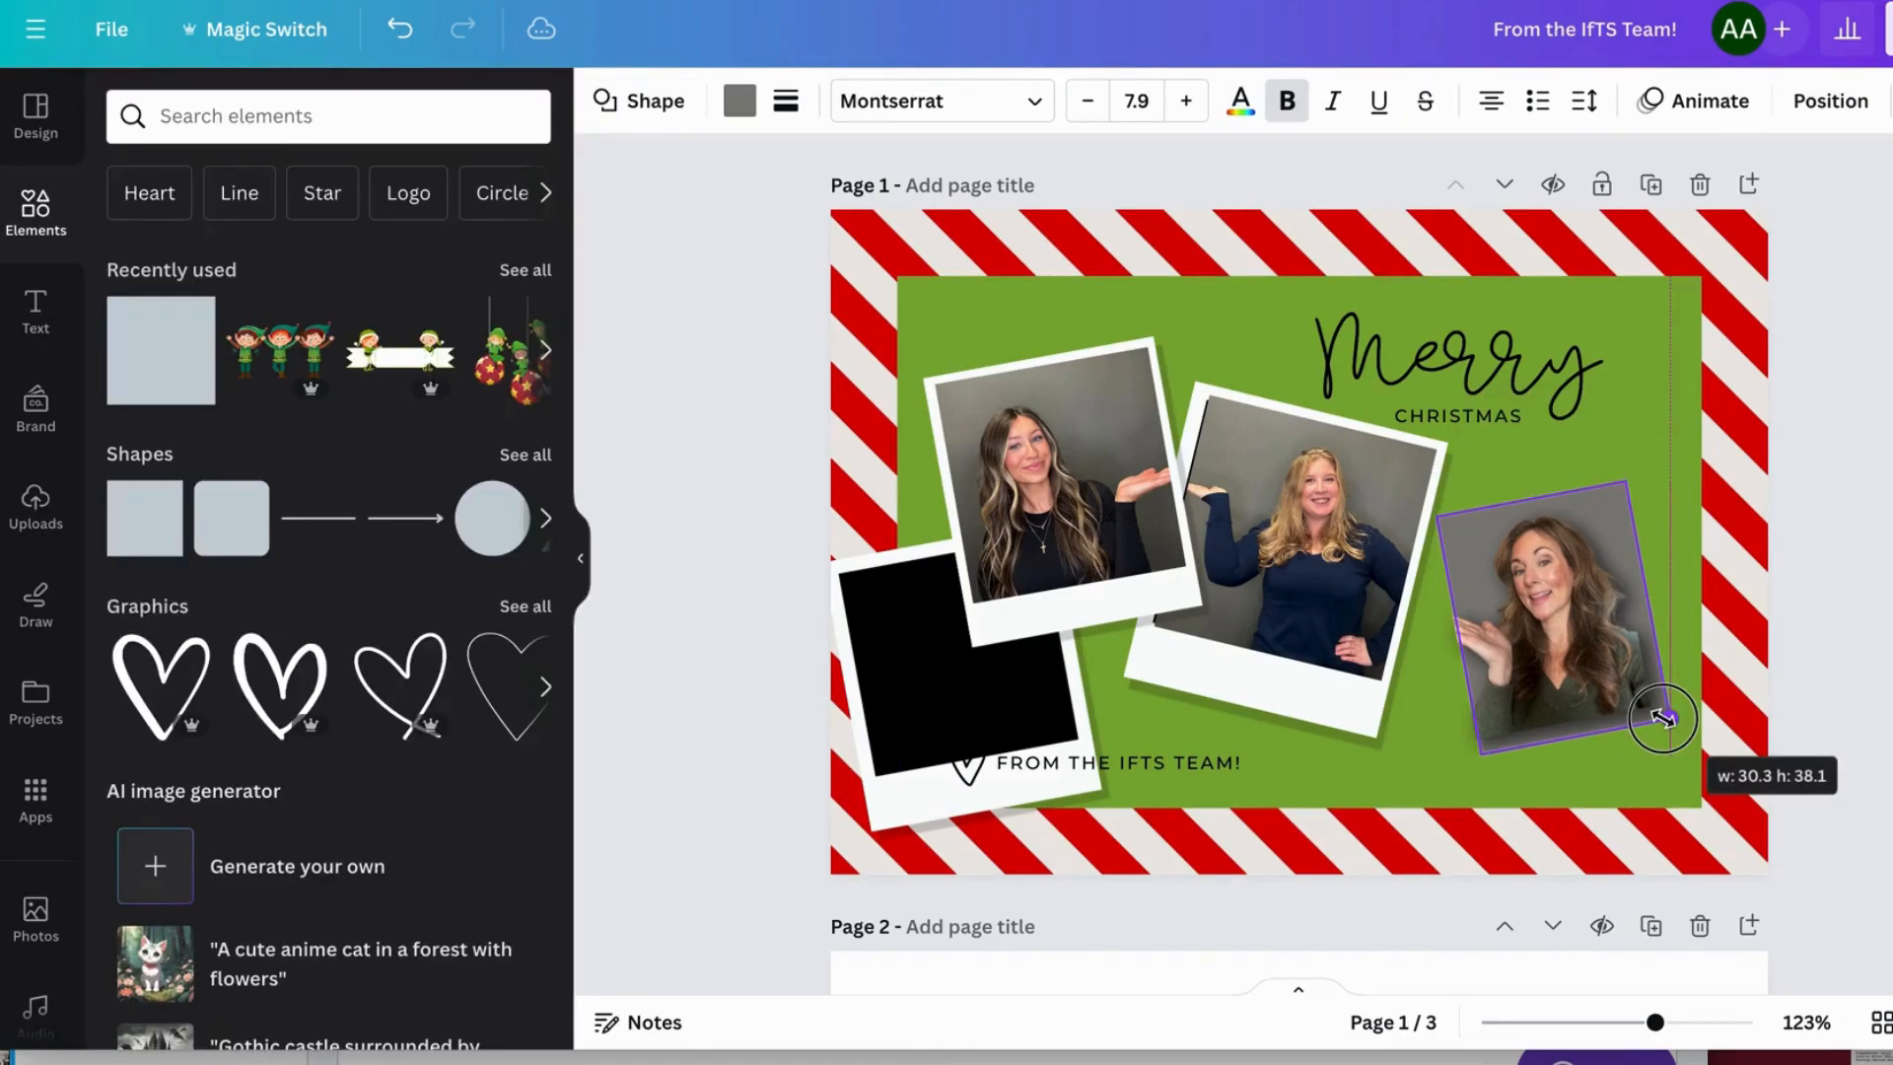
# - Resize the gray square to about 30.3 by 38.1 and fit the brown-haired woman's cutout within the third frame's opening
pyautogui.moveTo(1662, 718); pyautogui.dragTo(1666, 717)
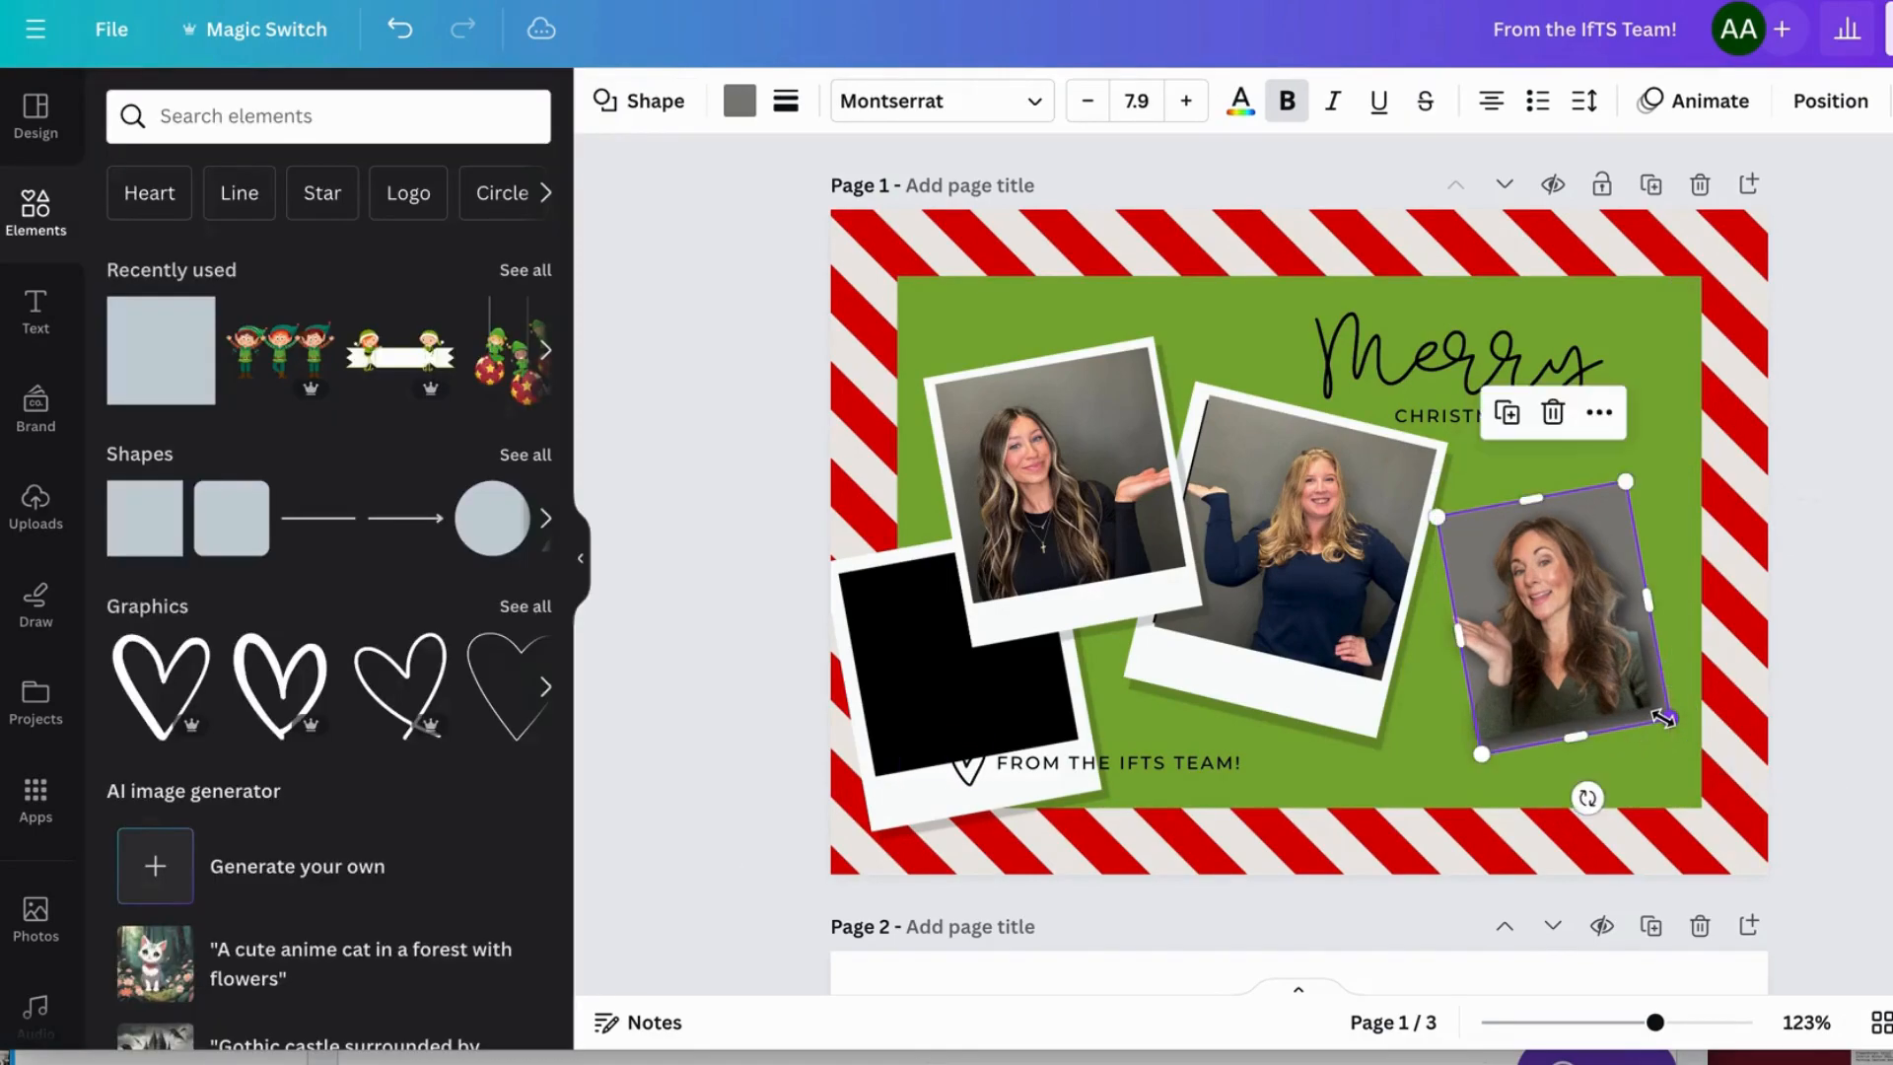
pyautogui.click(1629, 677)
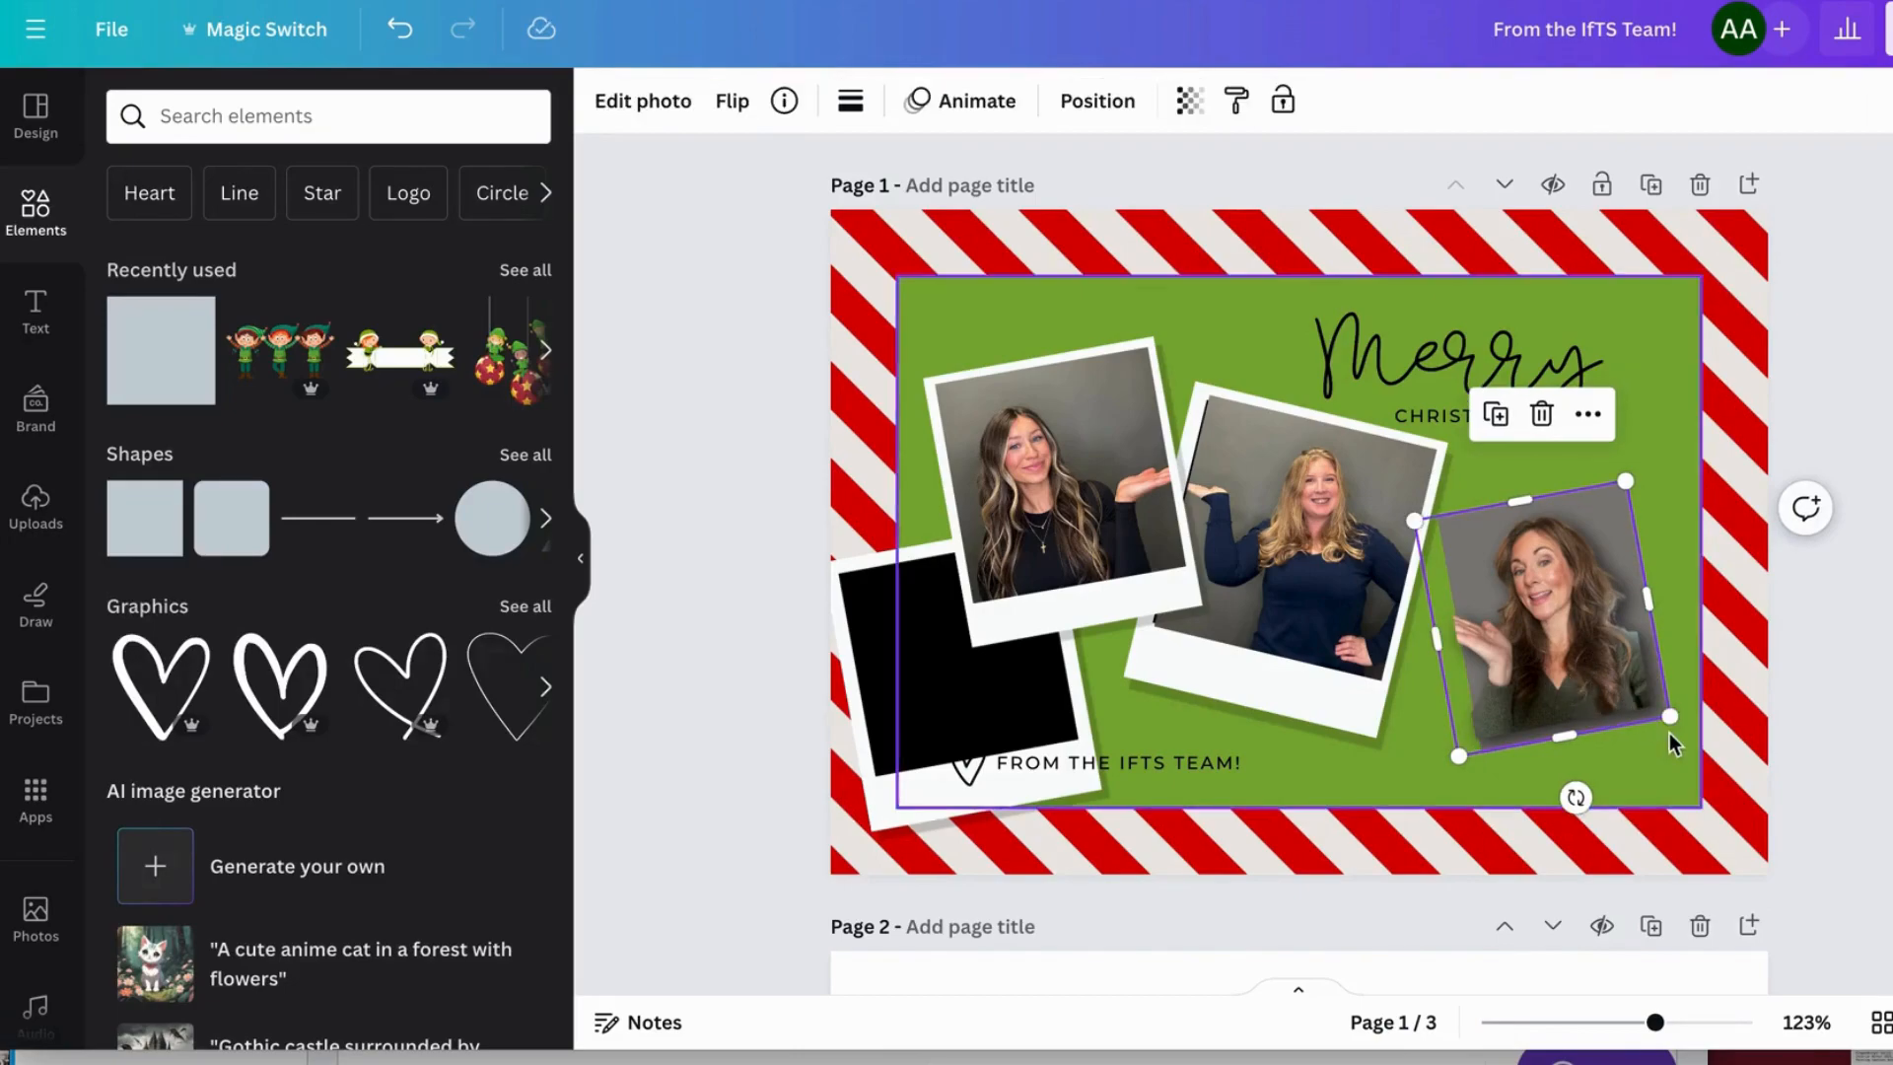
pyautogui.moveTo(1666, 709); pyautogui.dragTo(1580, 742)
pyautogui.moveTo(1657, 601); pyautogui.dragTo(1652, 600)
pyautogui.moveTo(1438, 643); pyautogui.dragTo(1460, 641)
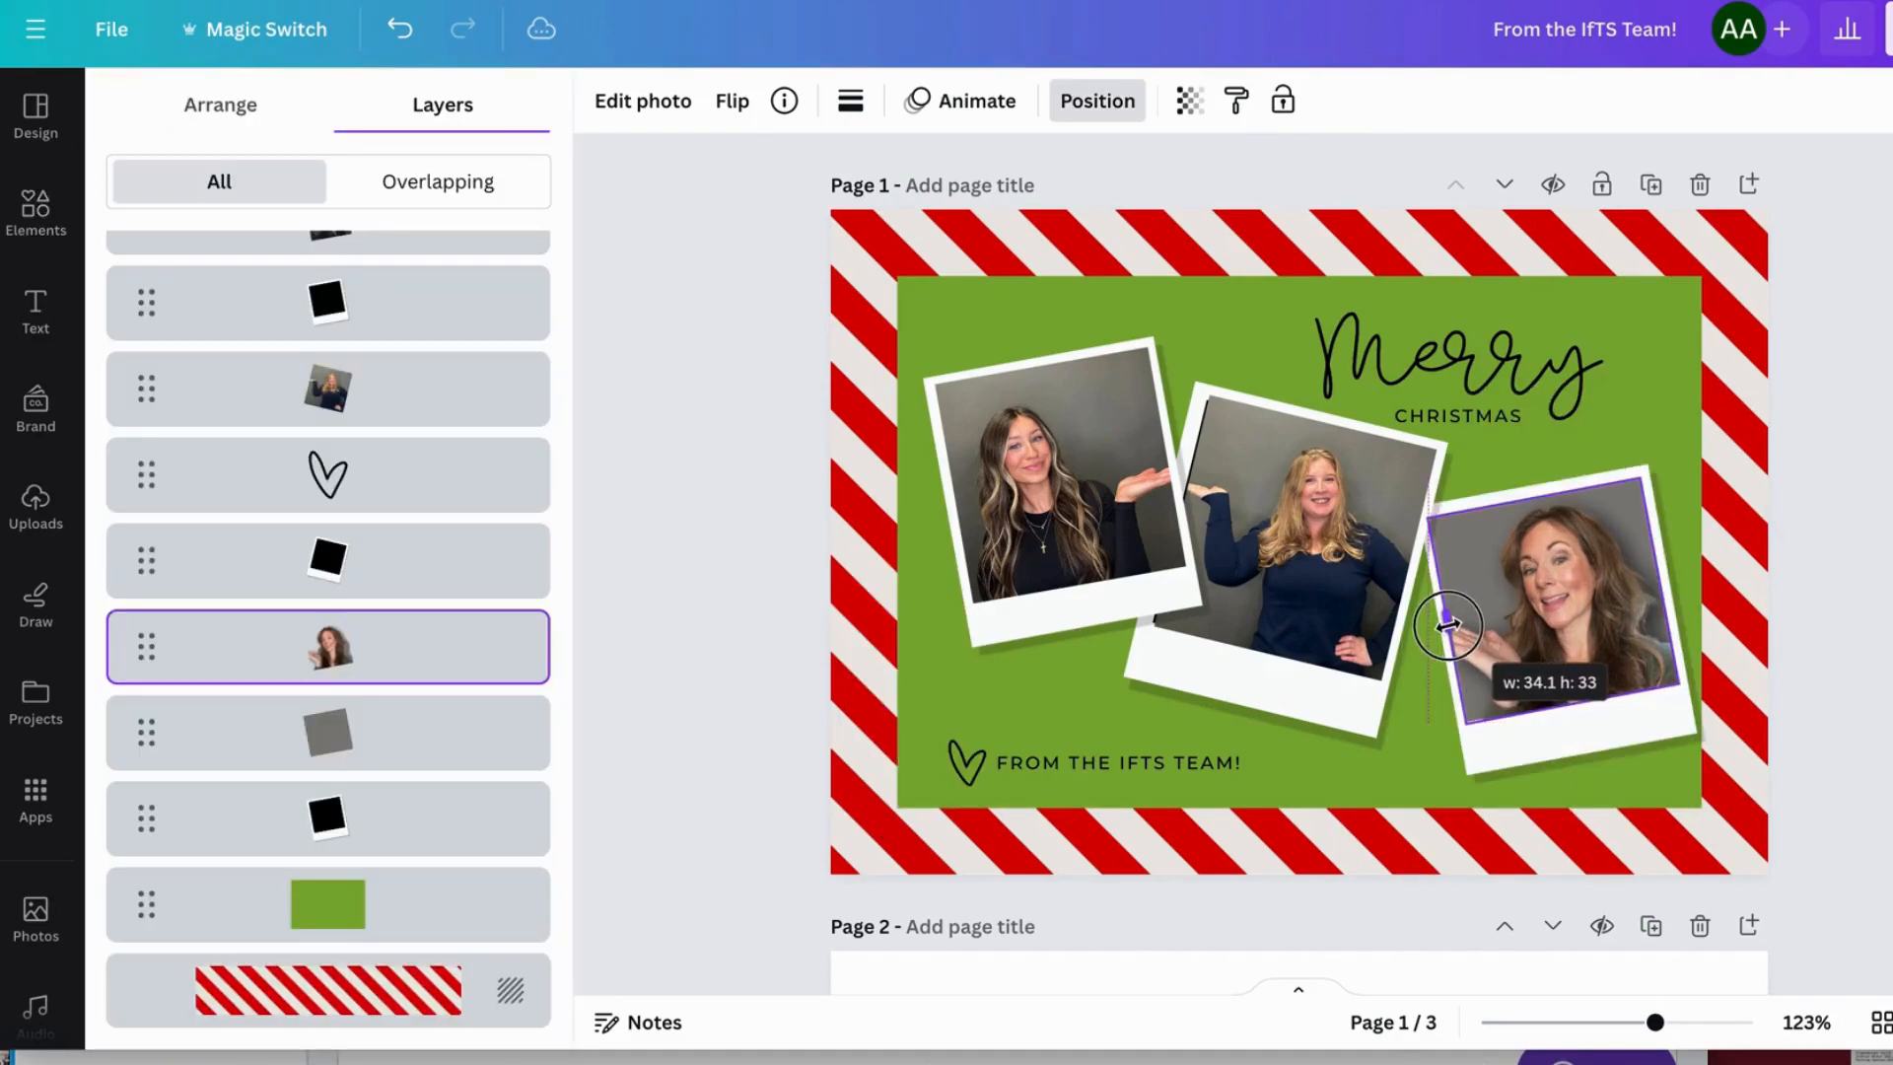
pyautogui.moveTo(1451, 627); pyautogui.dragTo(1460, 621)
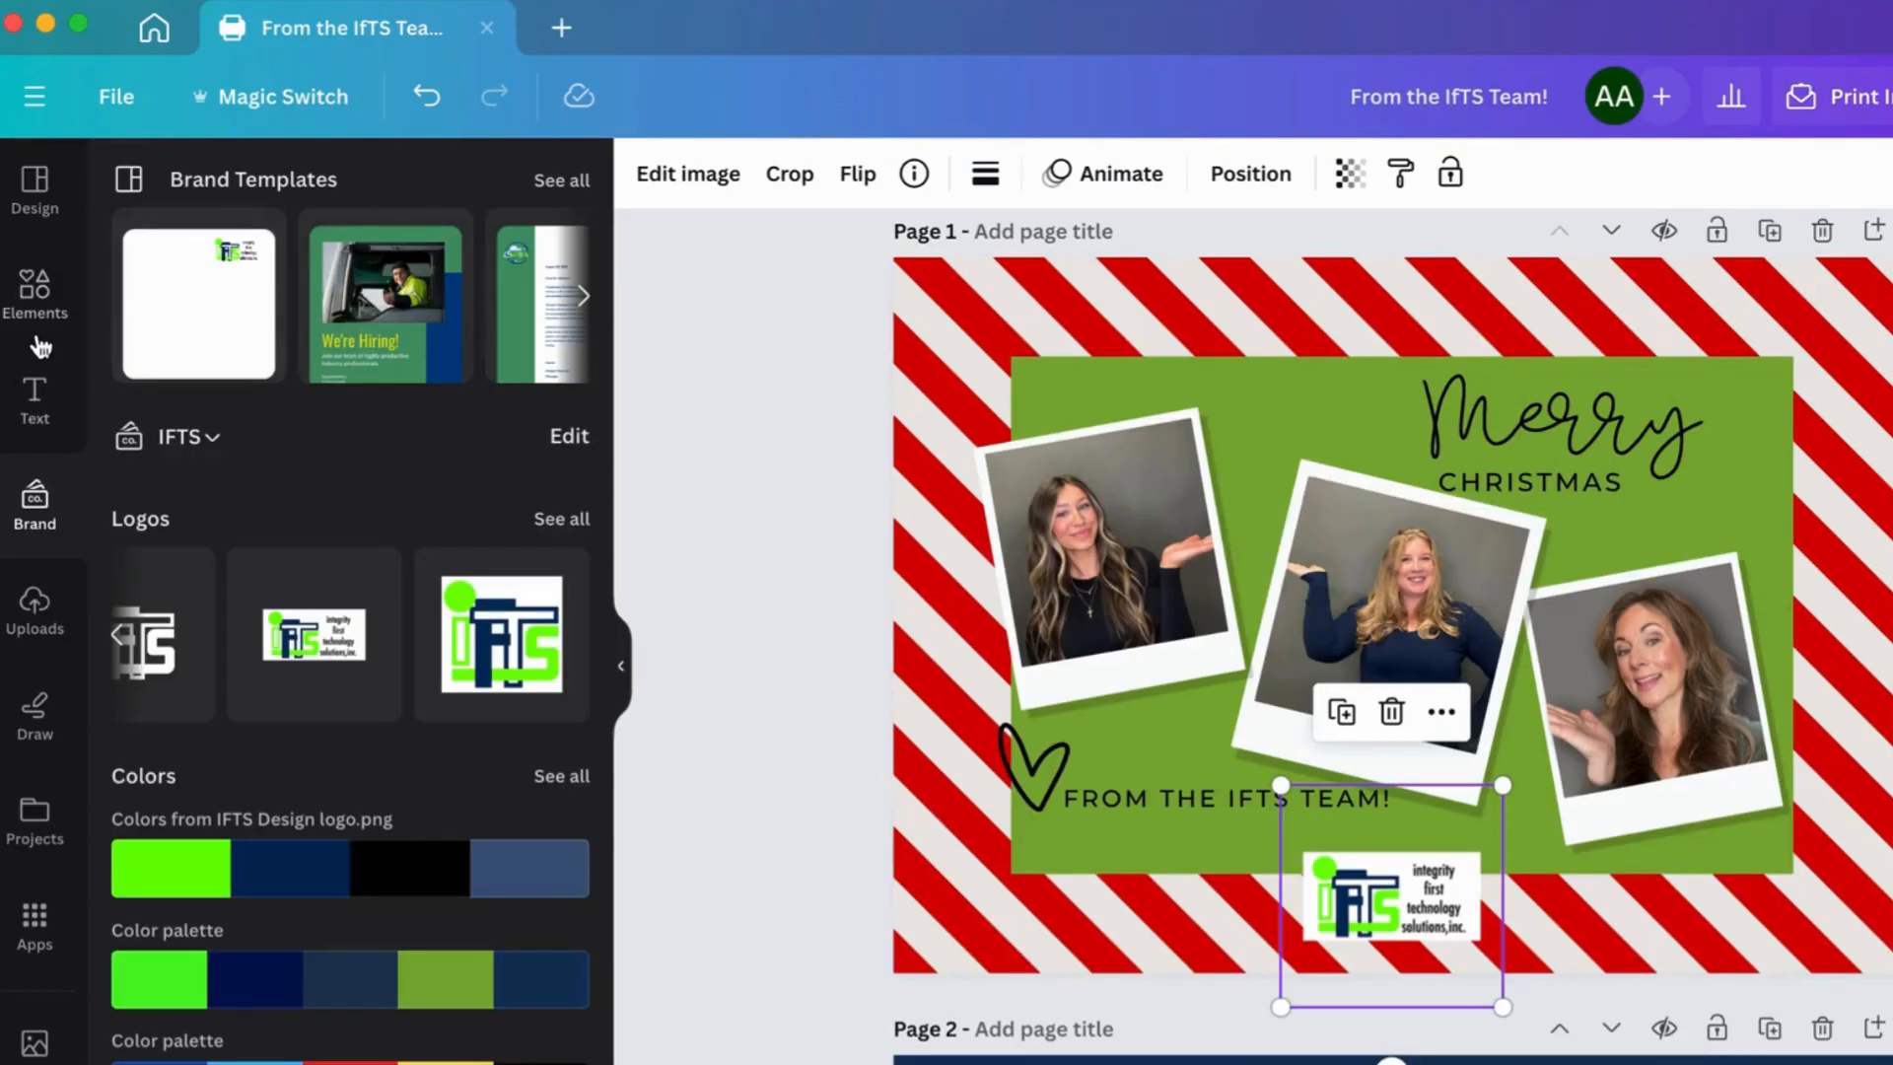
# - Search the elements for "string of christmas lights" and add the draped warm-white string lights graphic to page 1
pyautogui.click(38, 313)
pyautogui.click(306, 189)
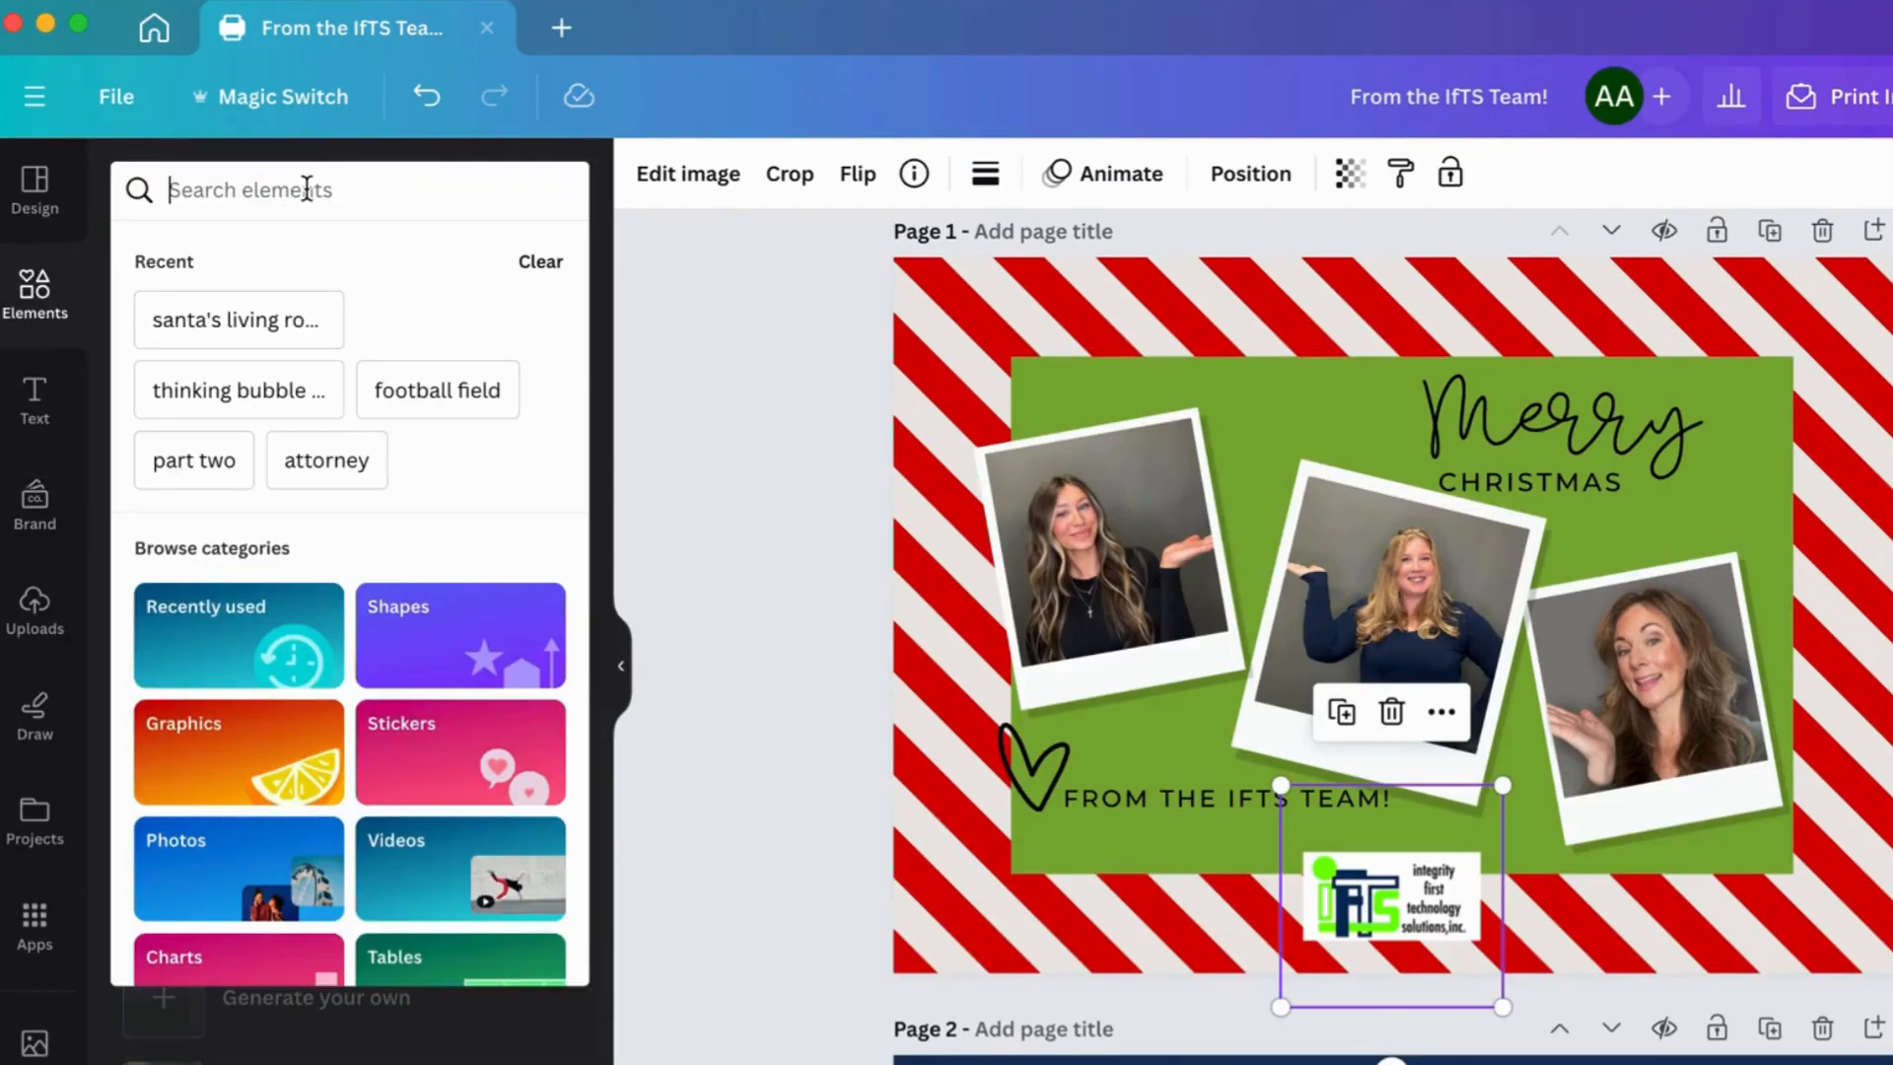
pyautogui.write('string of')
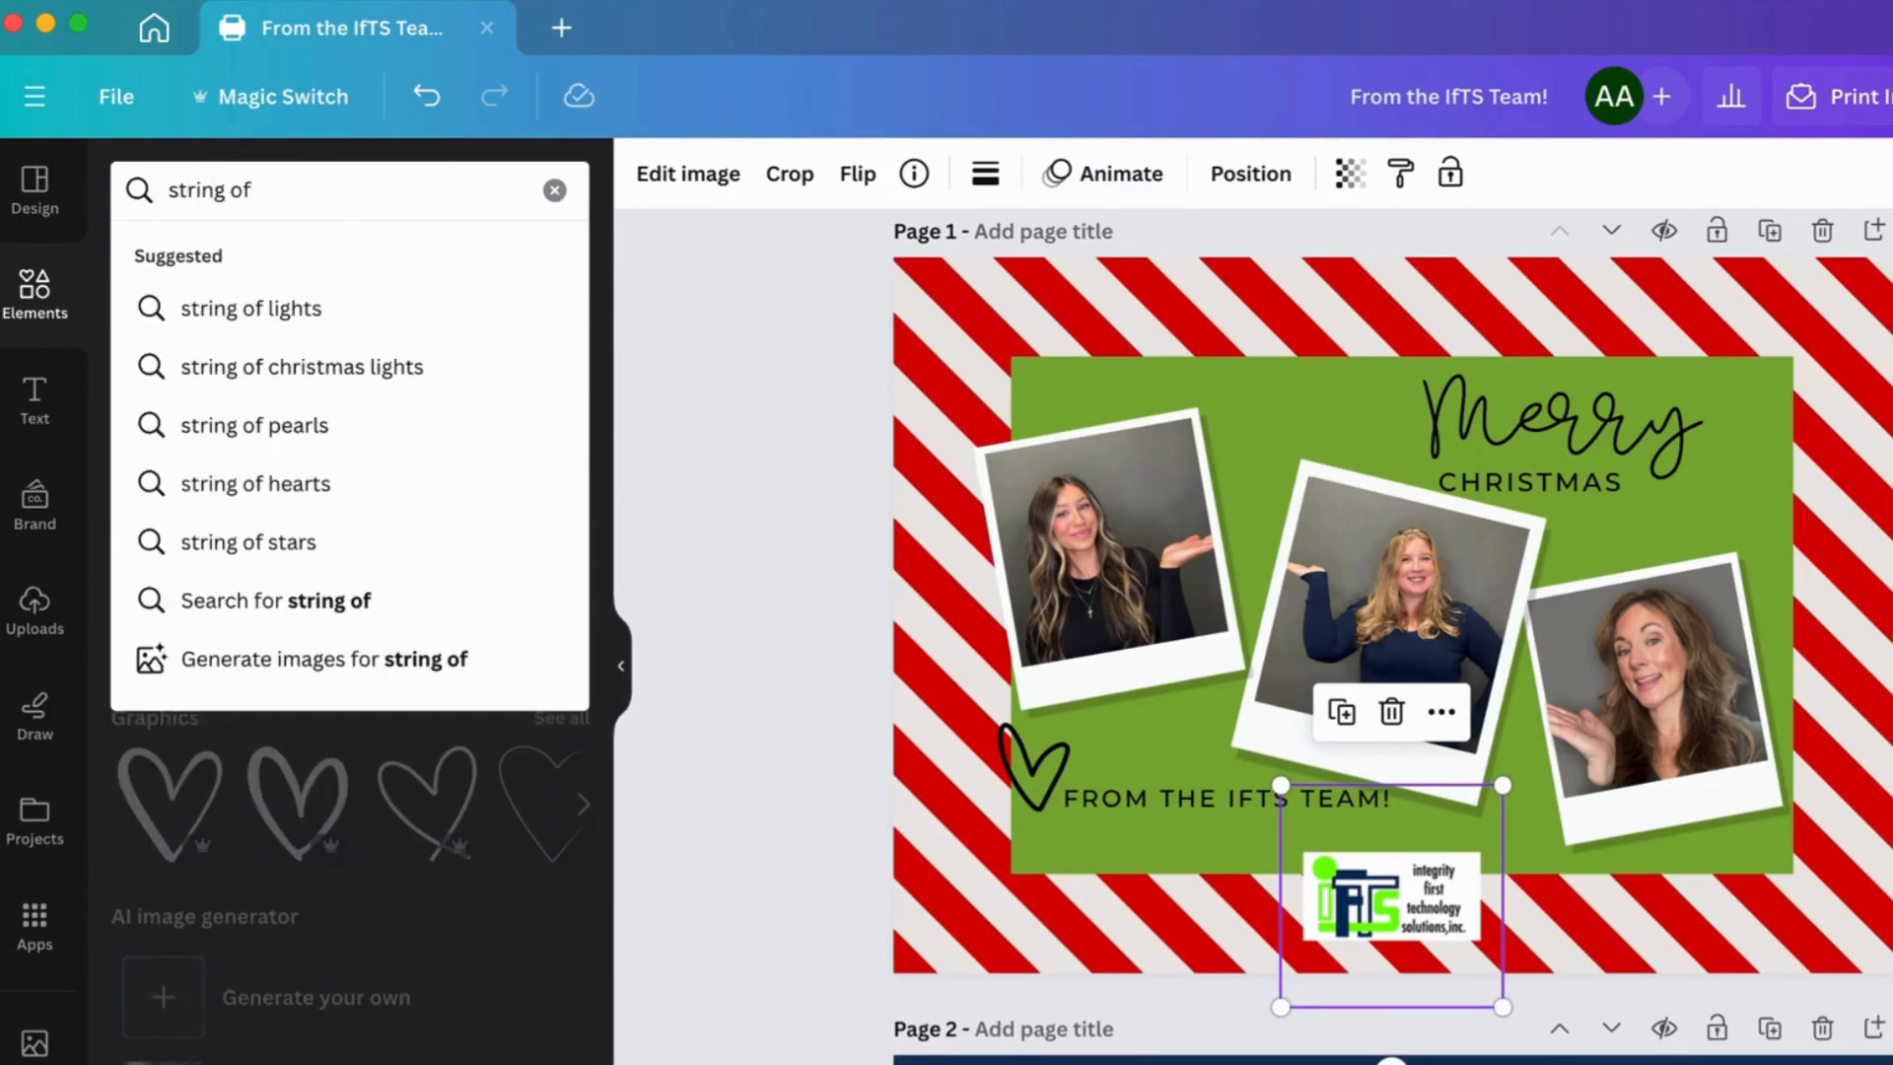
pyautogui.click(380, 357)
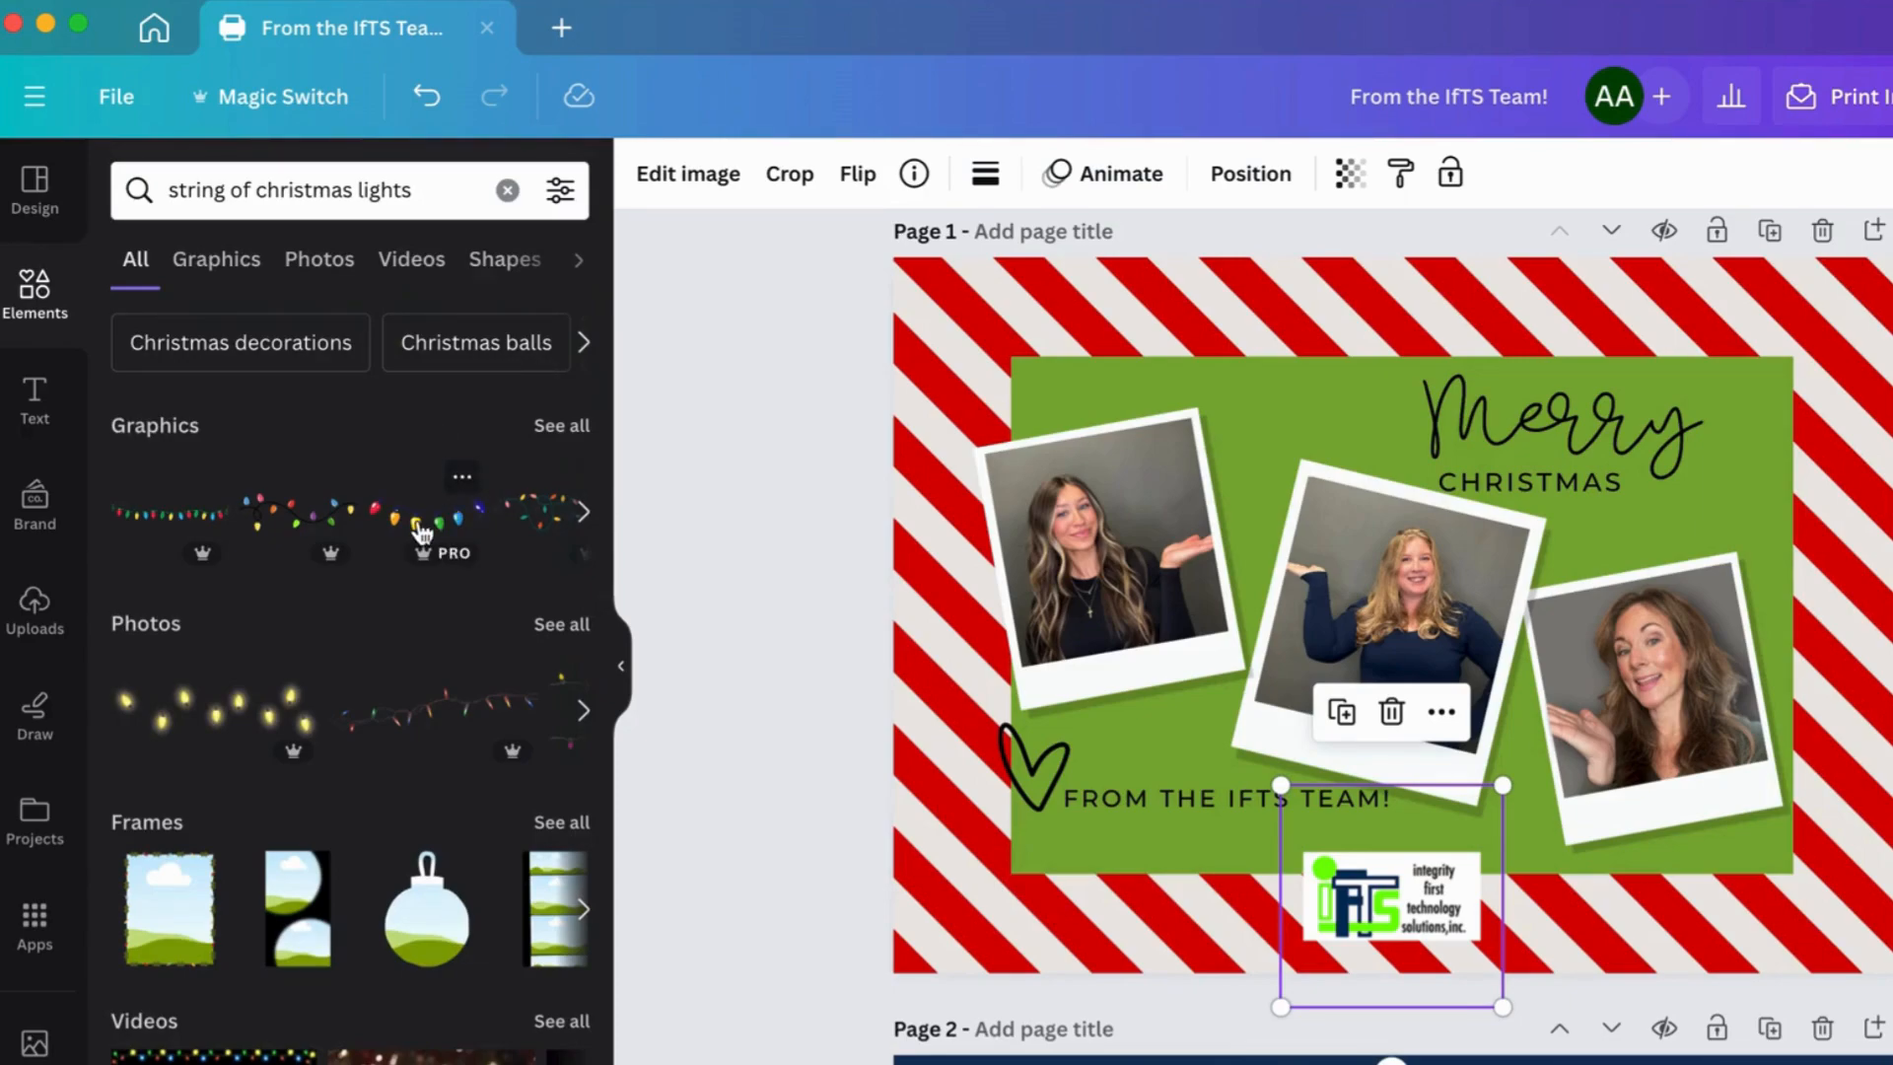
pyautogui.click(558, 425)
pyautogui.scroll(-2, 424, 749)
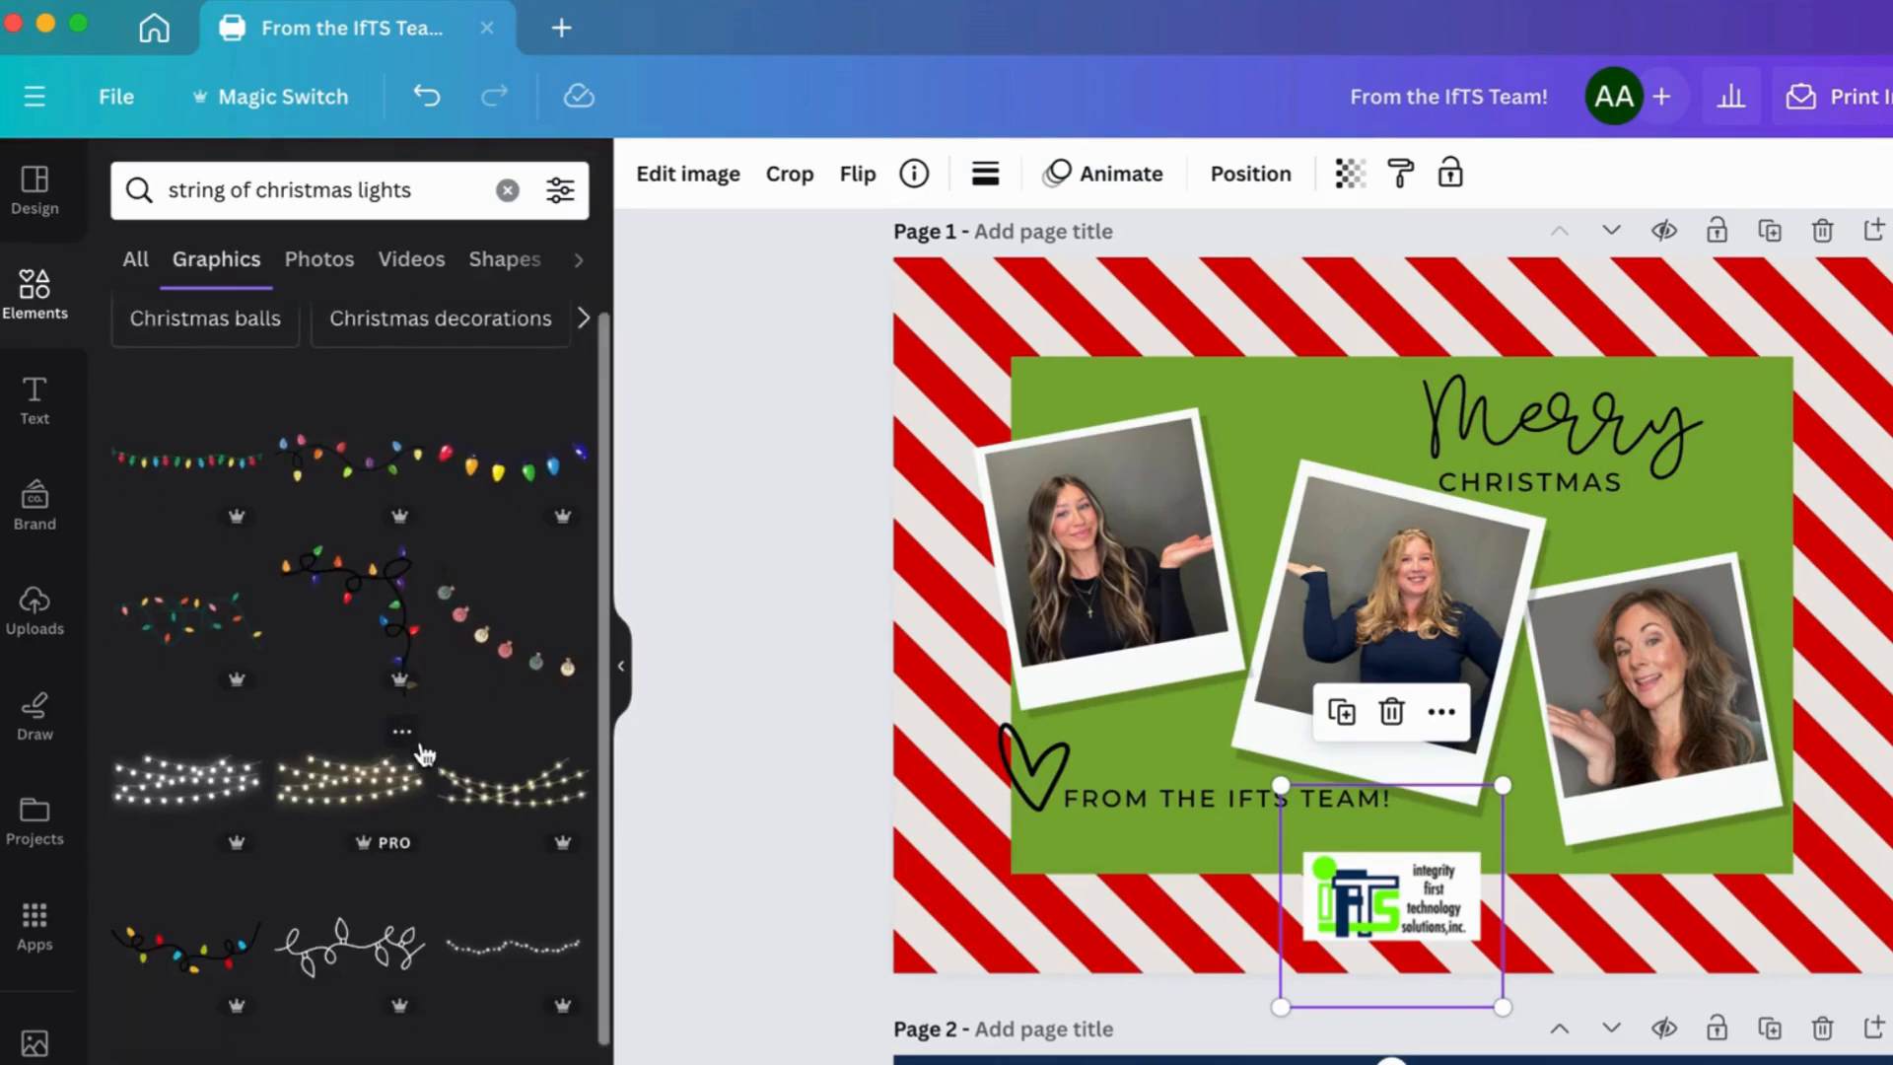
pyautogui.scroll(-1, 424, 754)
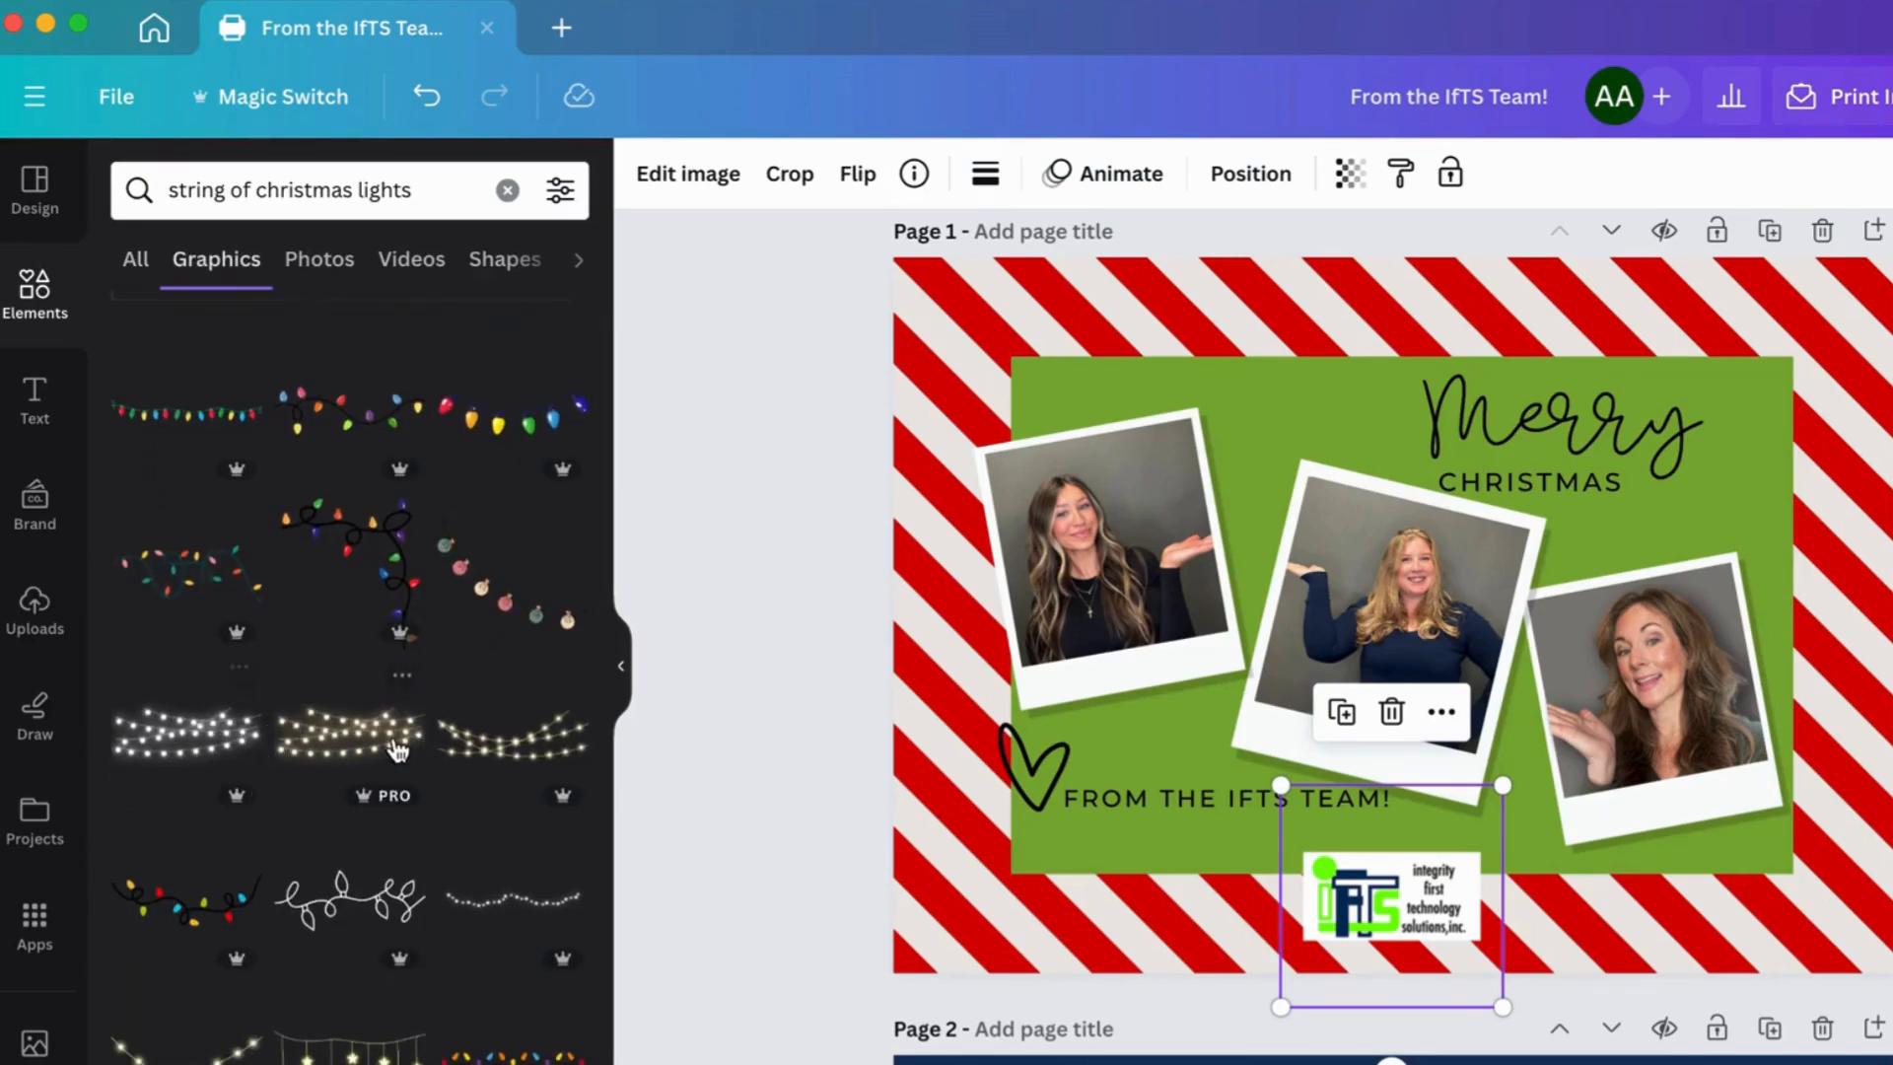
pyautogui.click(507, 761)
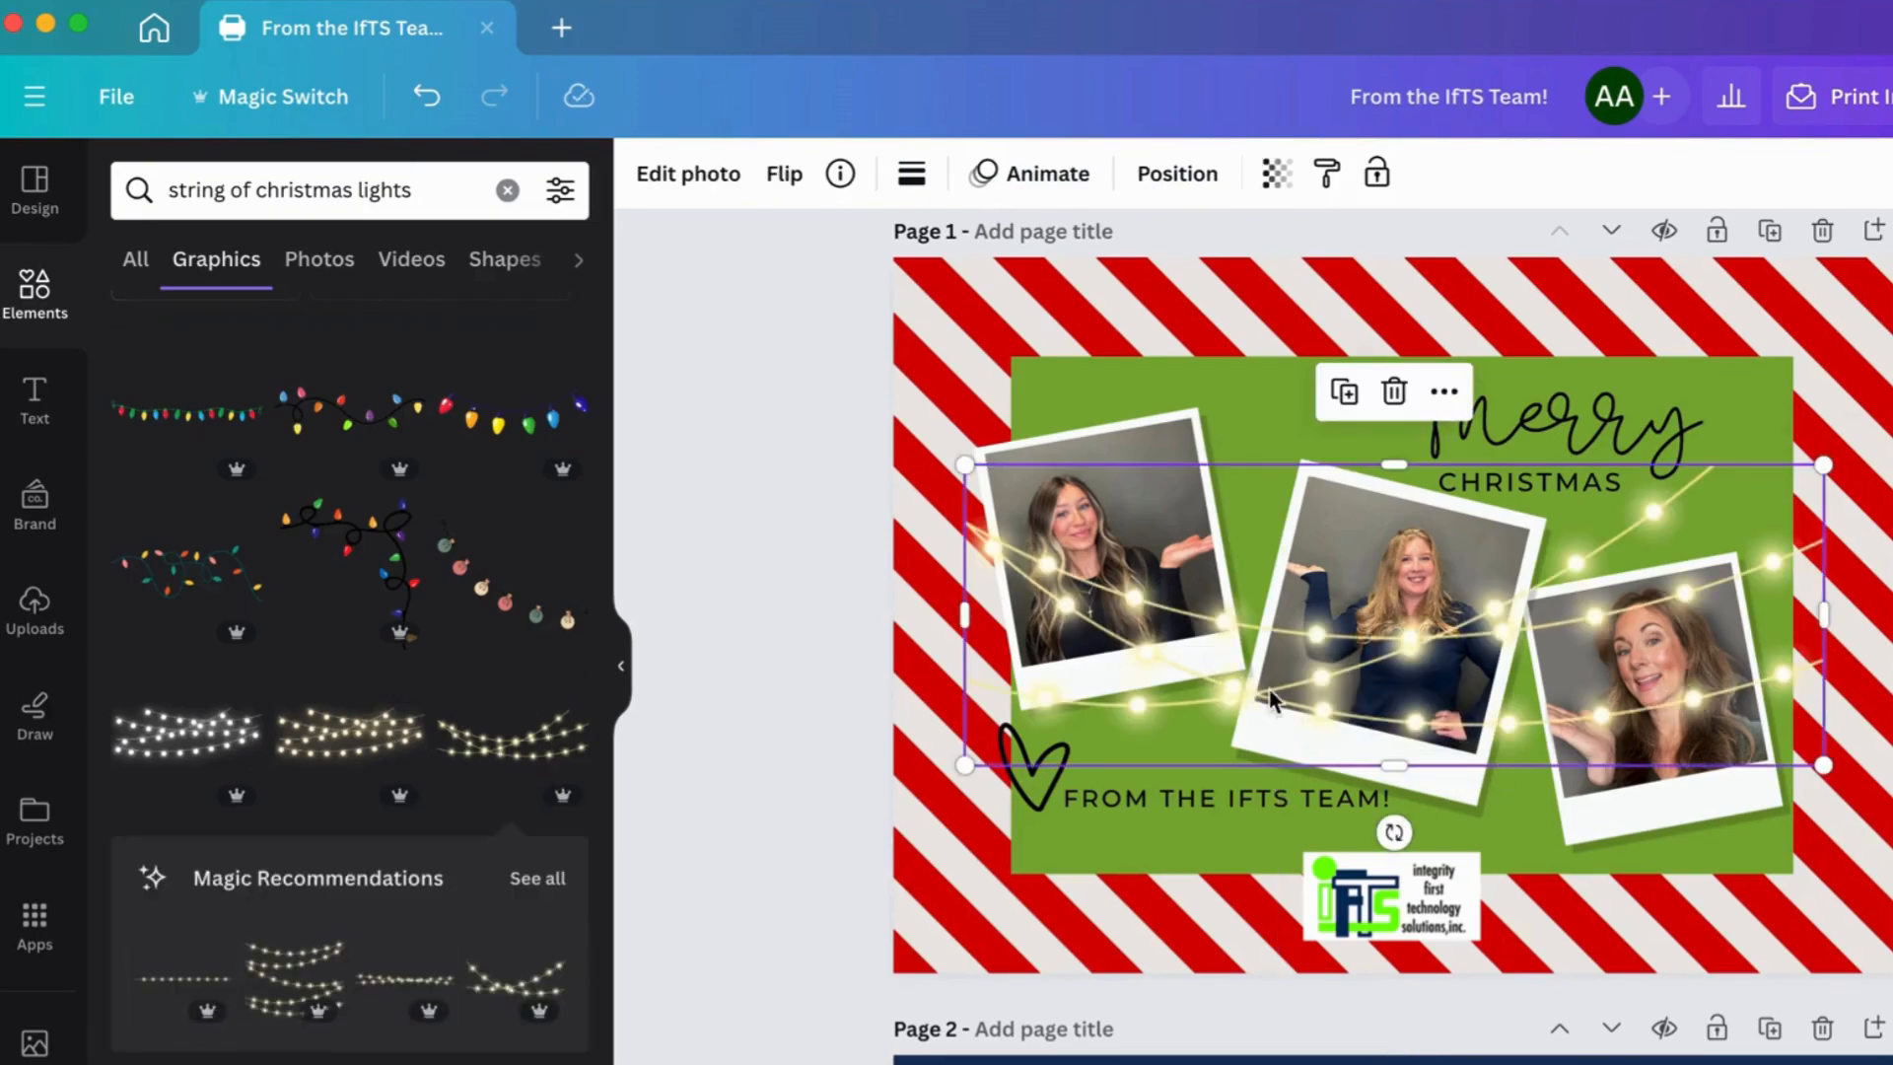
# - Move the string lights to the card's upper-left corner, tilt them upward to the right and enlarge them slightly
pyautogui.moveTo(1277, 589); pyautogui.dragTo(1117, 427)
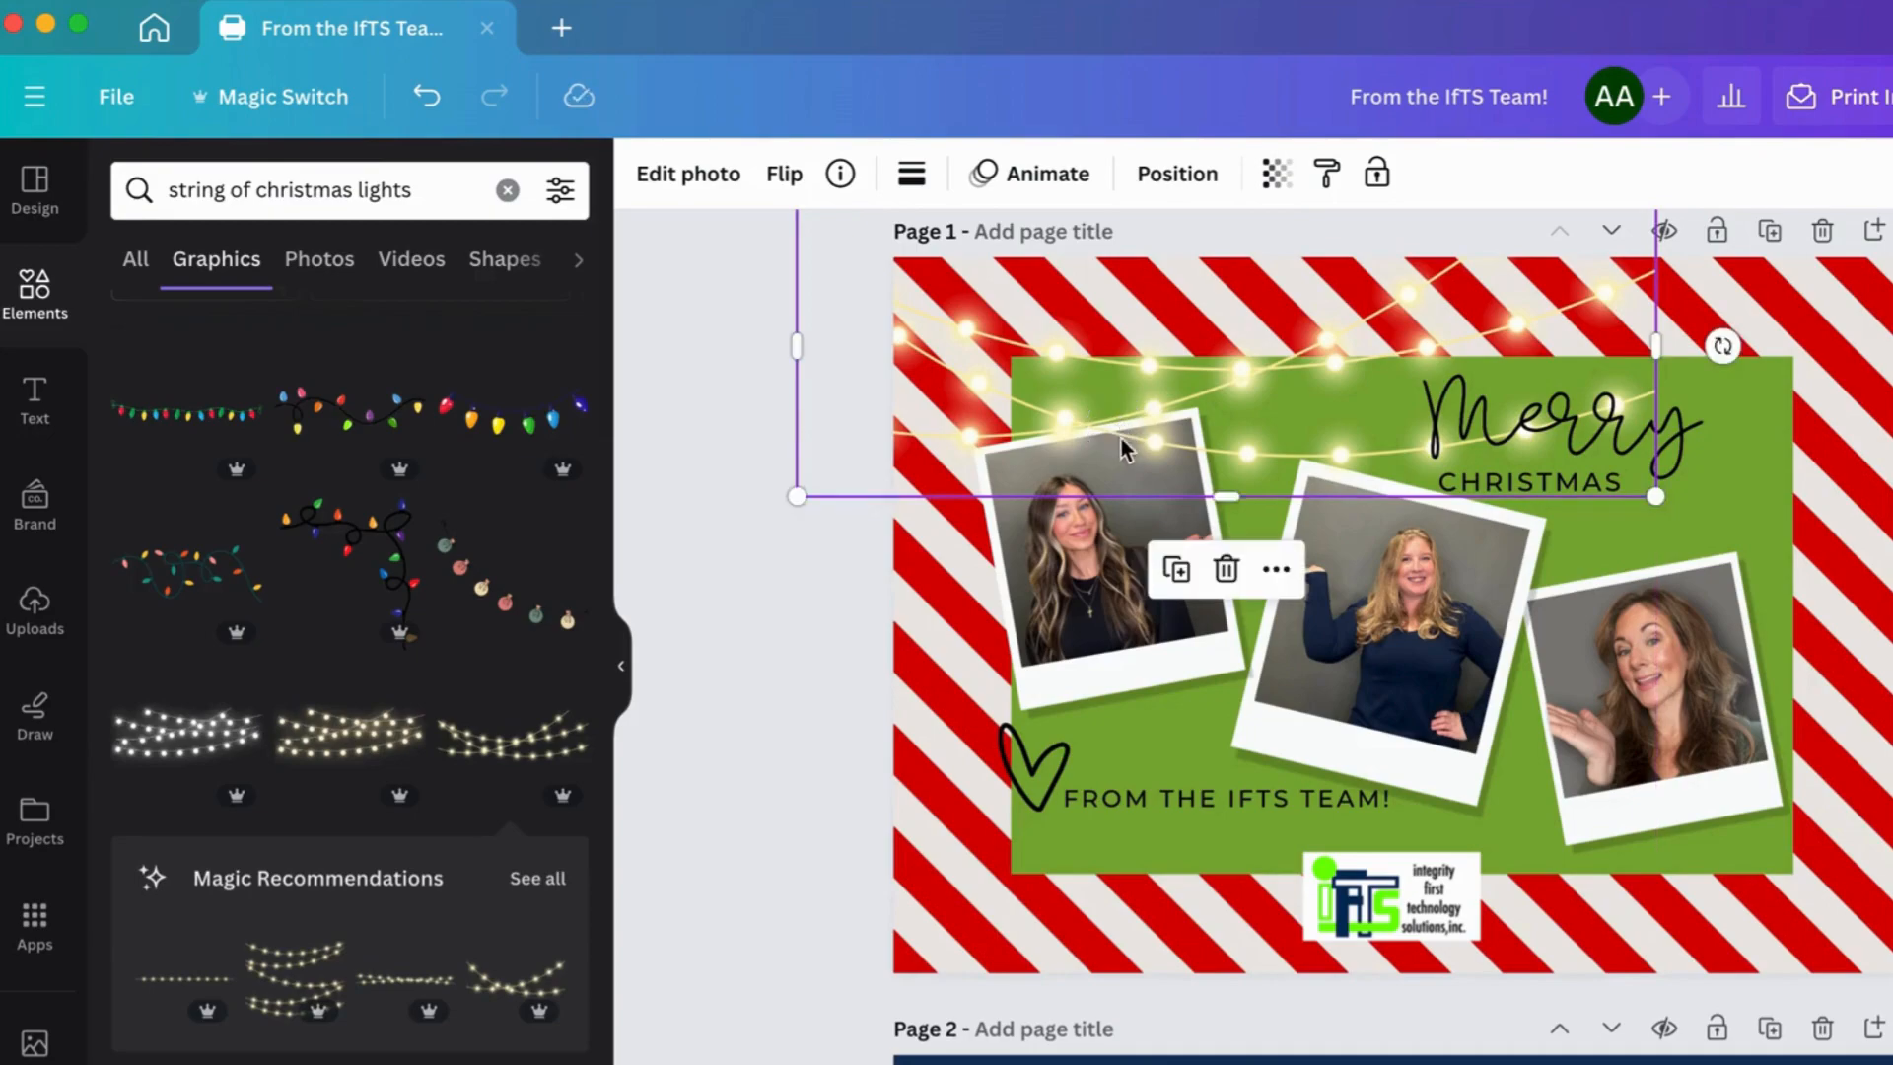
pyautogui.moveTo(1720, 340); pyautogui.dragTo(1702, 193)
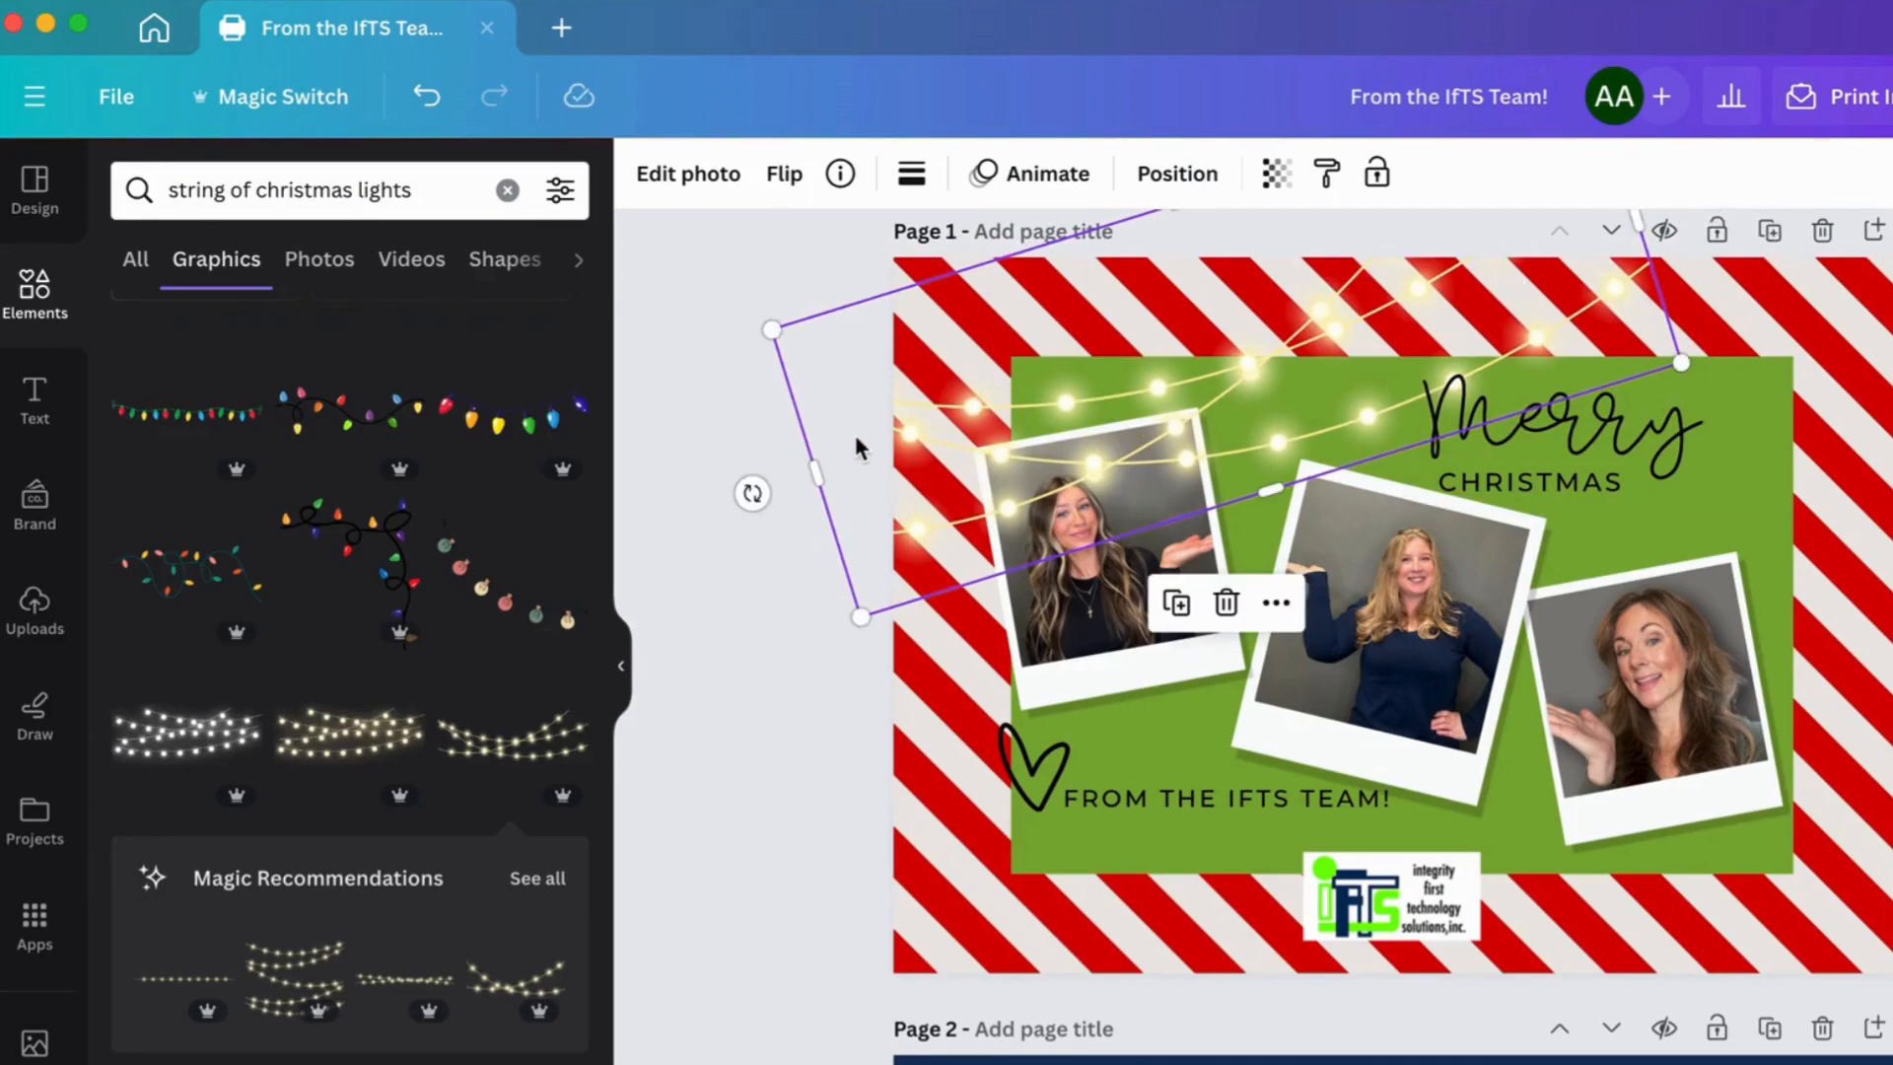
pyautogui.moveTo(771, 329); pyautogui.dragTo(642, 325)
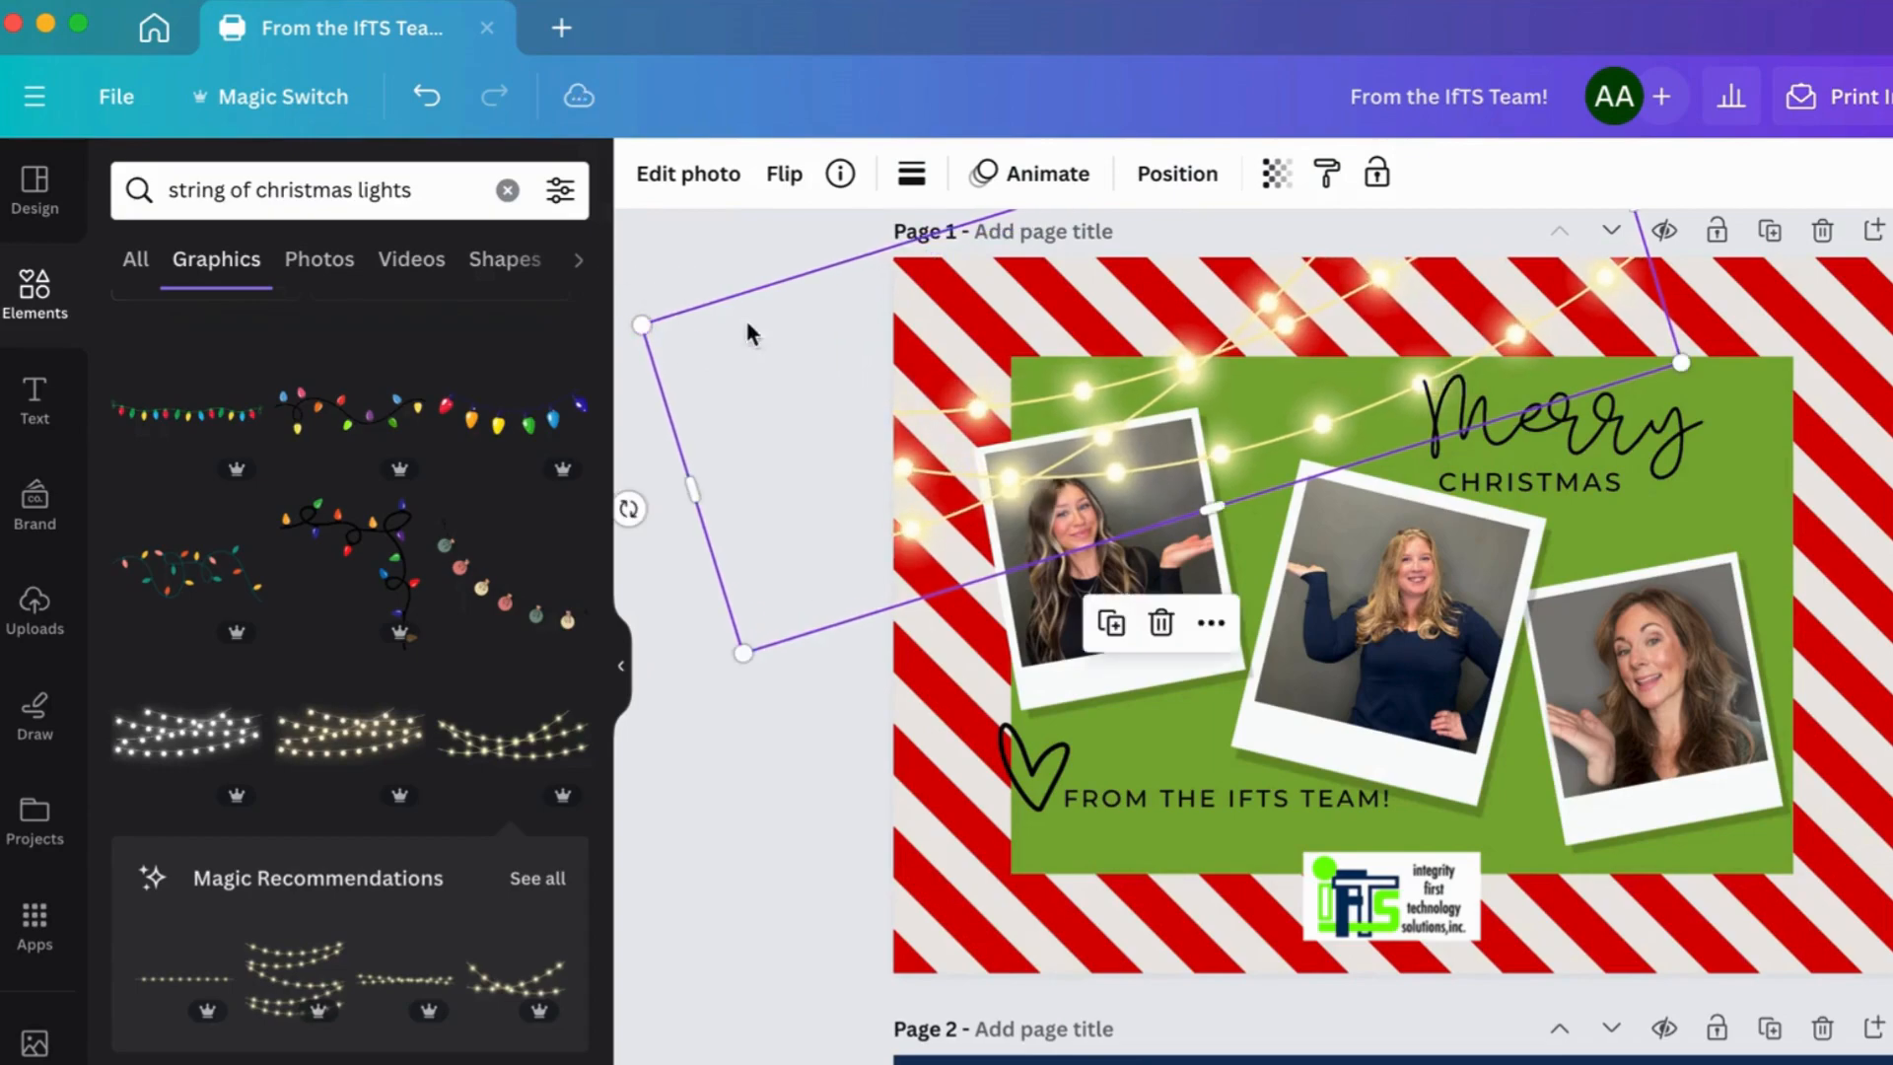
# - Duplicate the string lights, flip the copy vertically, and rotate and place it across the card's lower-right corner
pyautogui.moveTo(1149, 434); pyautogui.dragTo(1423, 682)
pyautogui.click(1125, 611)
pyautogui.moveTo(1498, 843); pyautogui.dragTo(1361, 836)
pyautogui.click(793, 173)
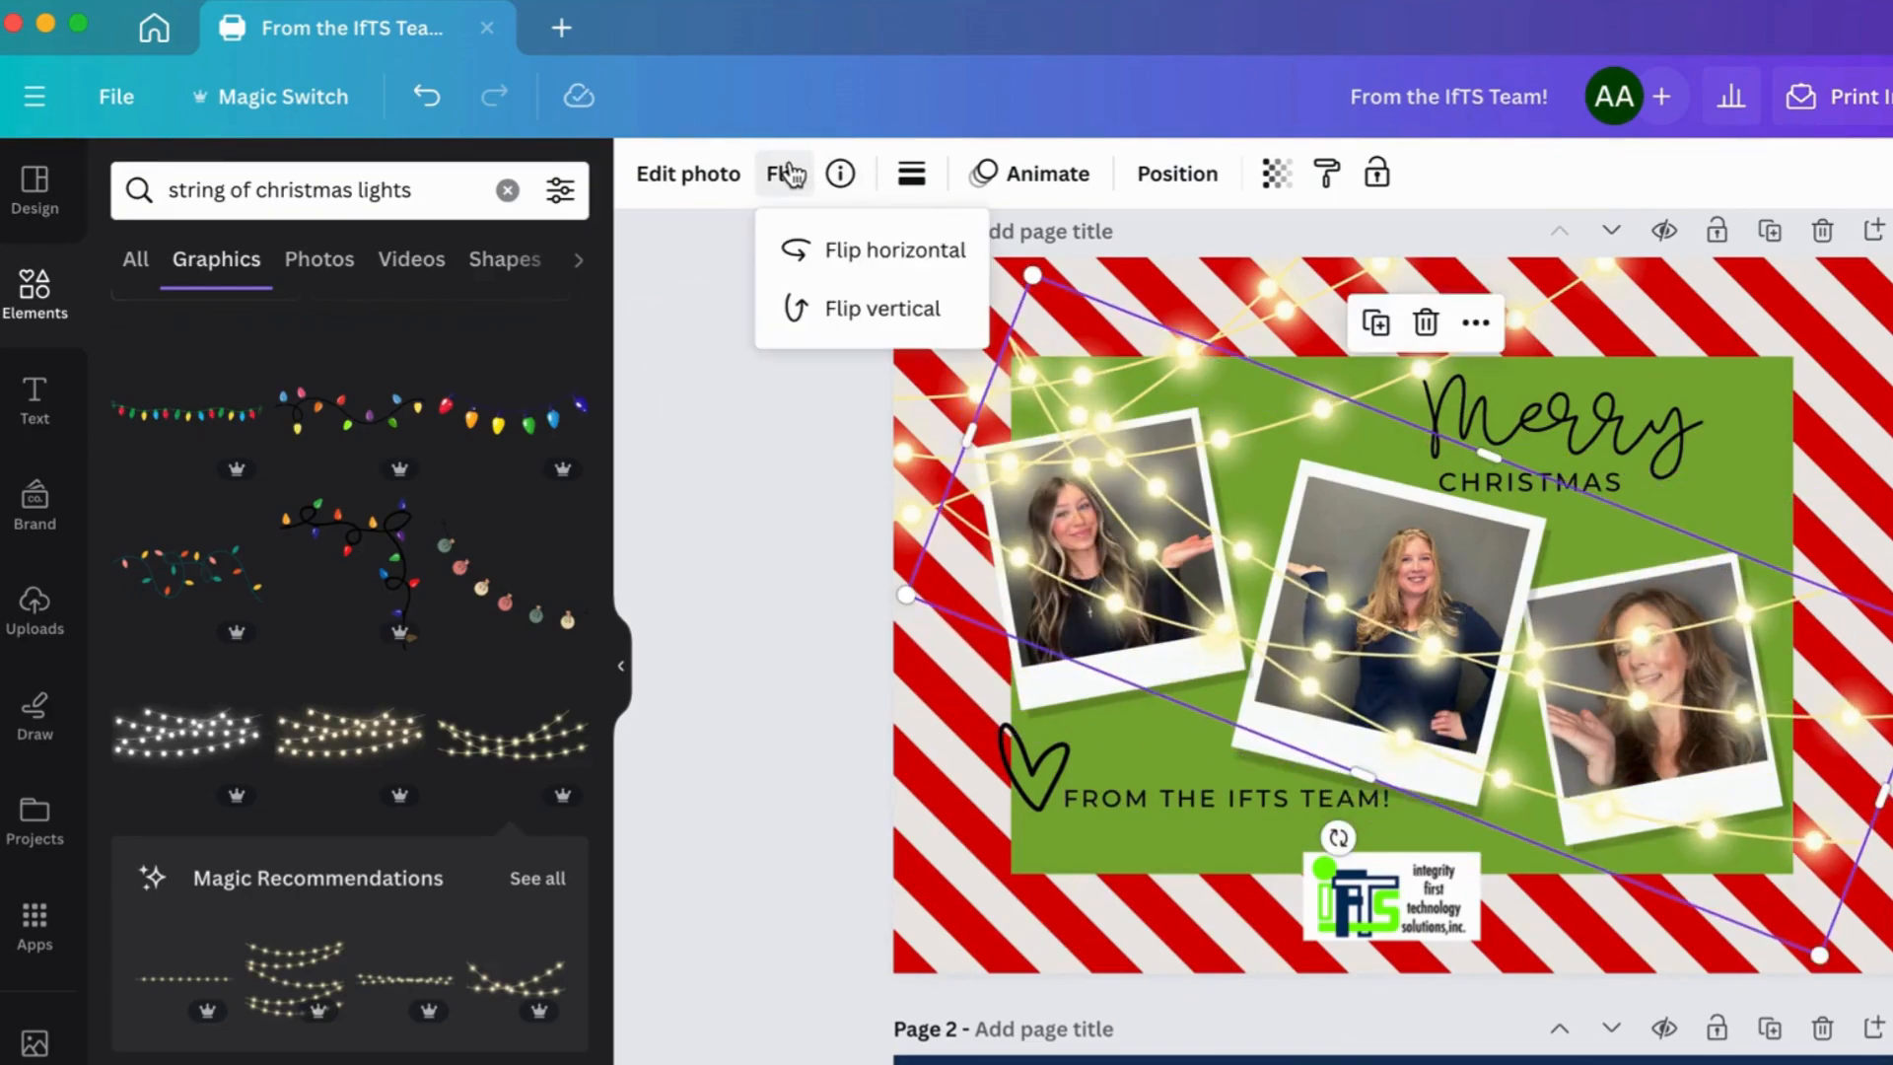
pyautogui.click(800, 310)
pyautogui.moveTo(1472, 656); pyautogui.dragTo(1690, 690)
pyautogui.moveTo(1560, 874); pyautogui.dragTo(1663, 662)
pyautogui.moveTo(1664, 662)
pyautogui.mouseDown()
pyautogui.moveTo(1754, 727)
pyautogui.moveTo(1790, 794)
pyautogui.mouseUp()
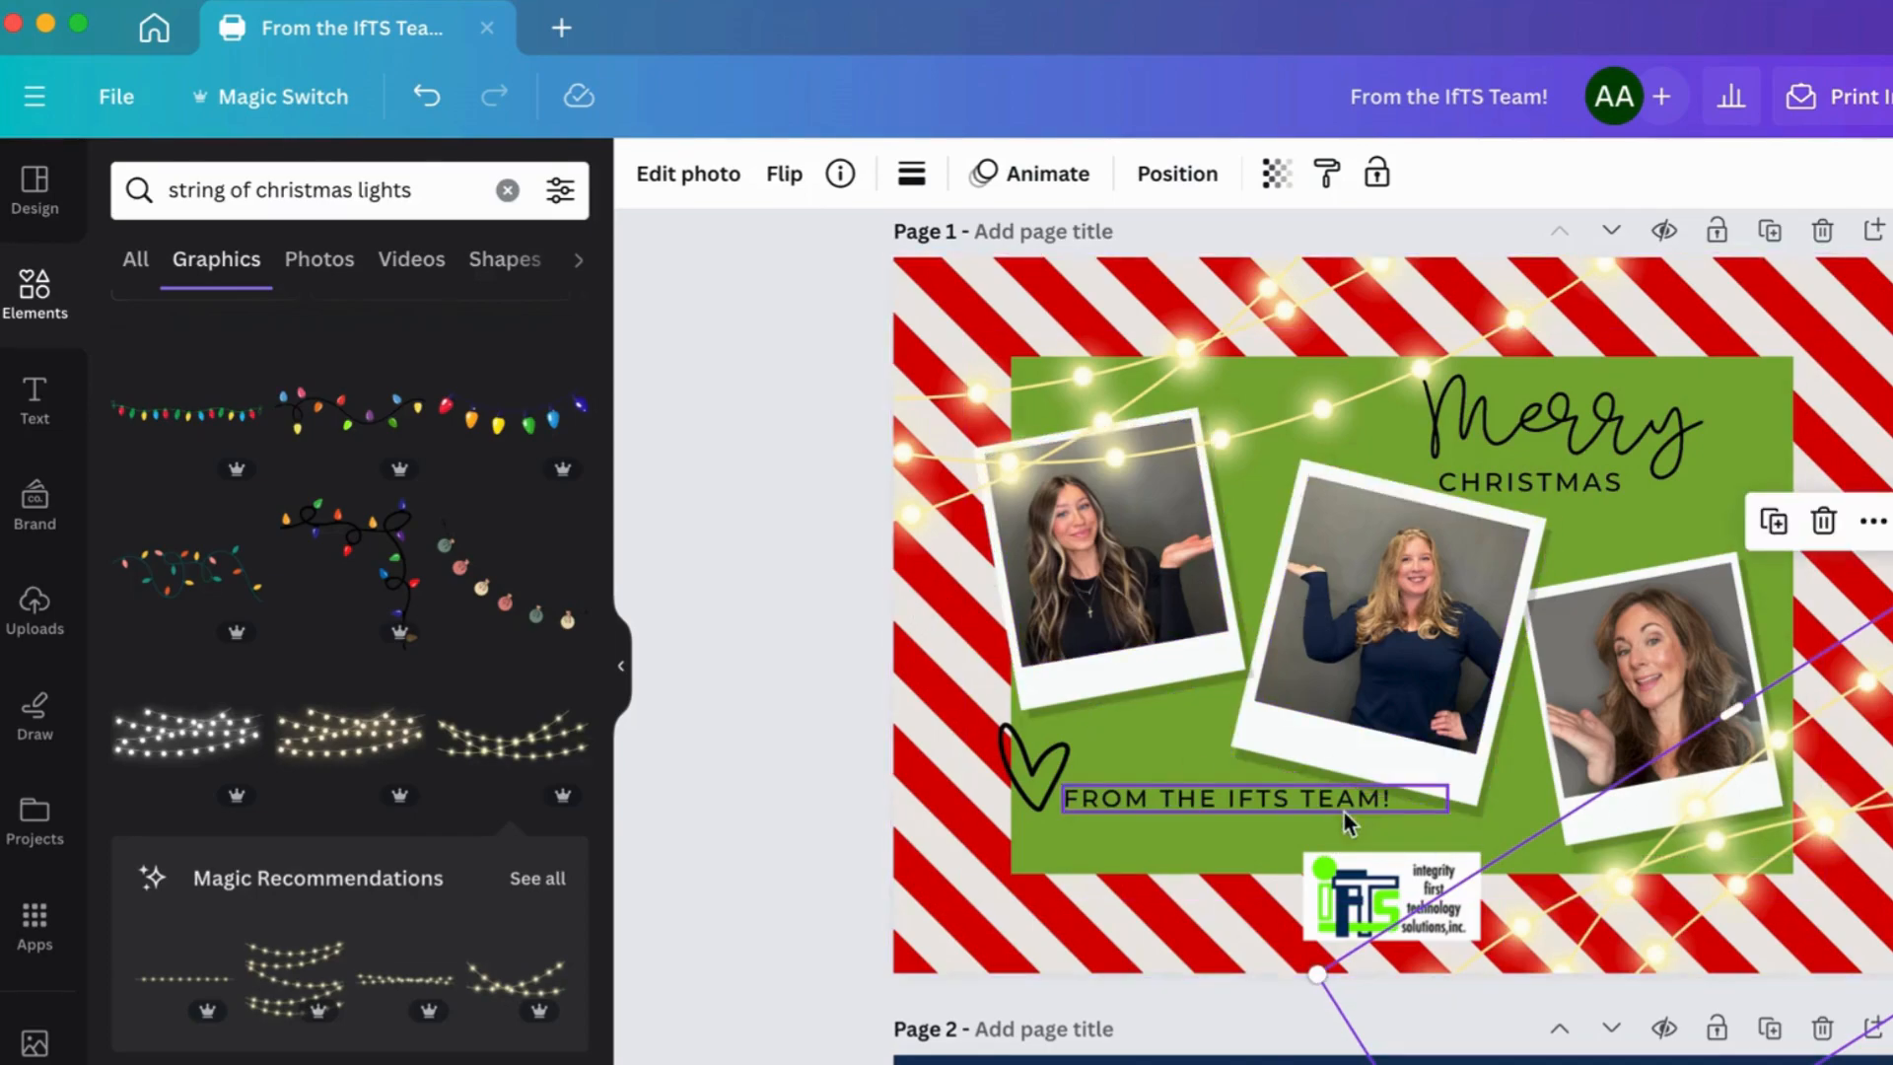
# - Search the elements for "garland" and show all matching graphics
pyautogui.click(1179, 891)
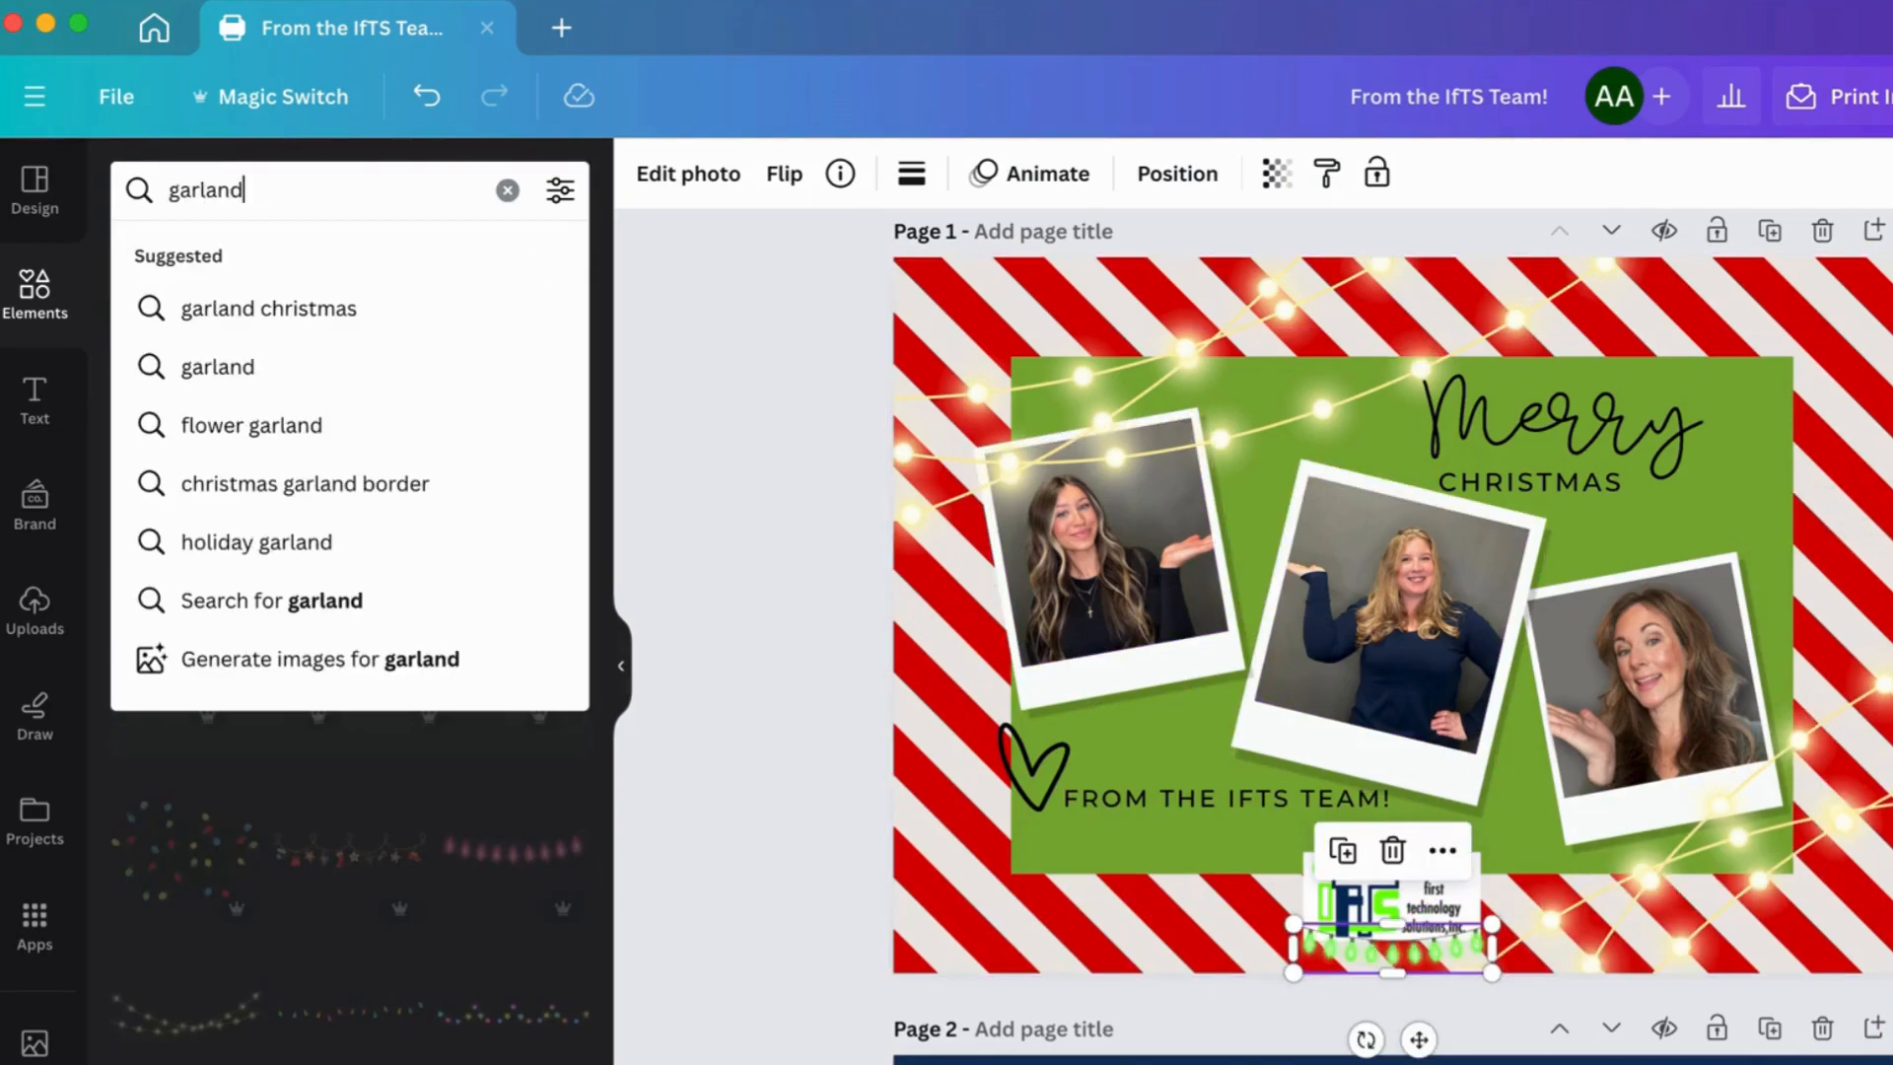
pyautogui.press('Return')
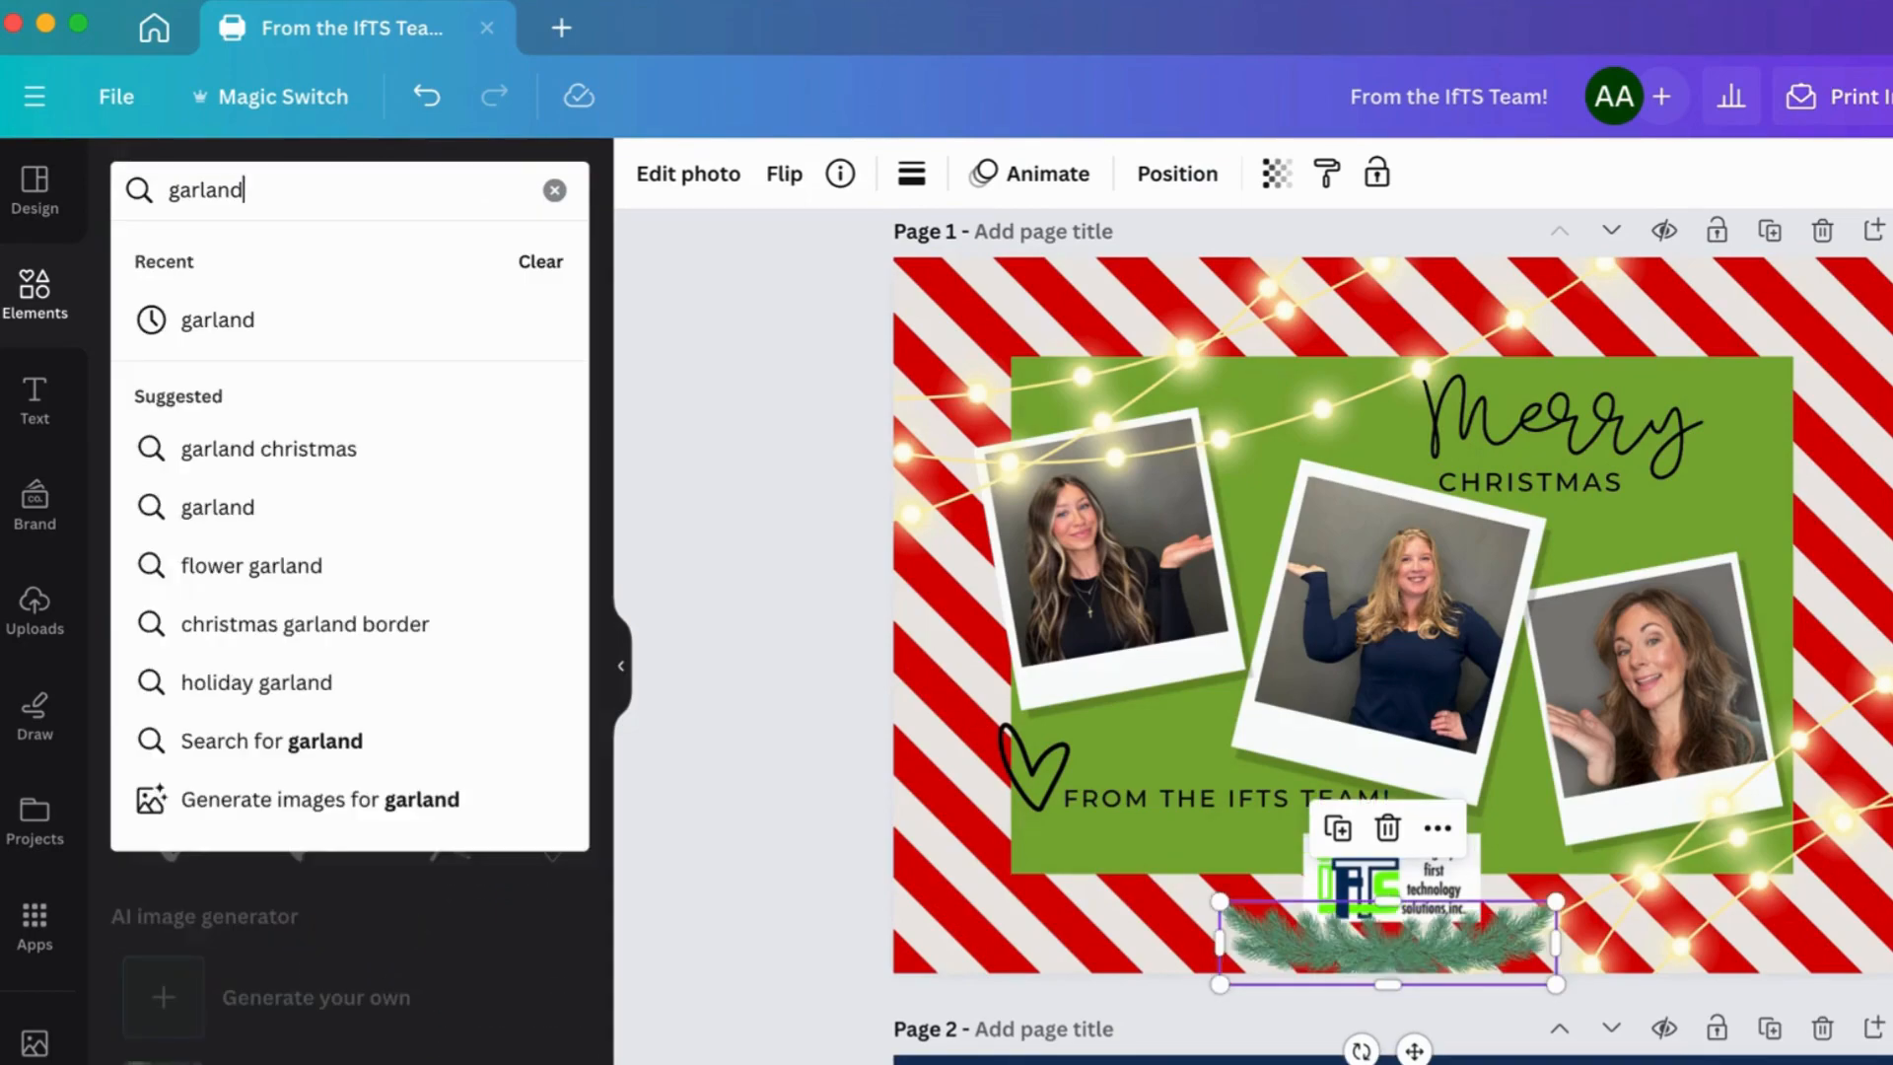
pyautogui.press('Return')
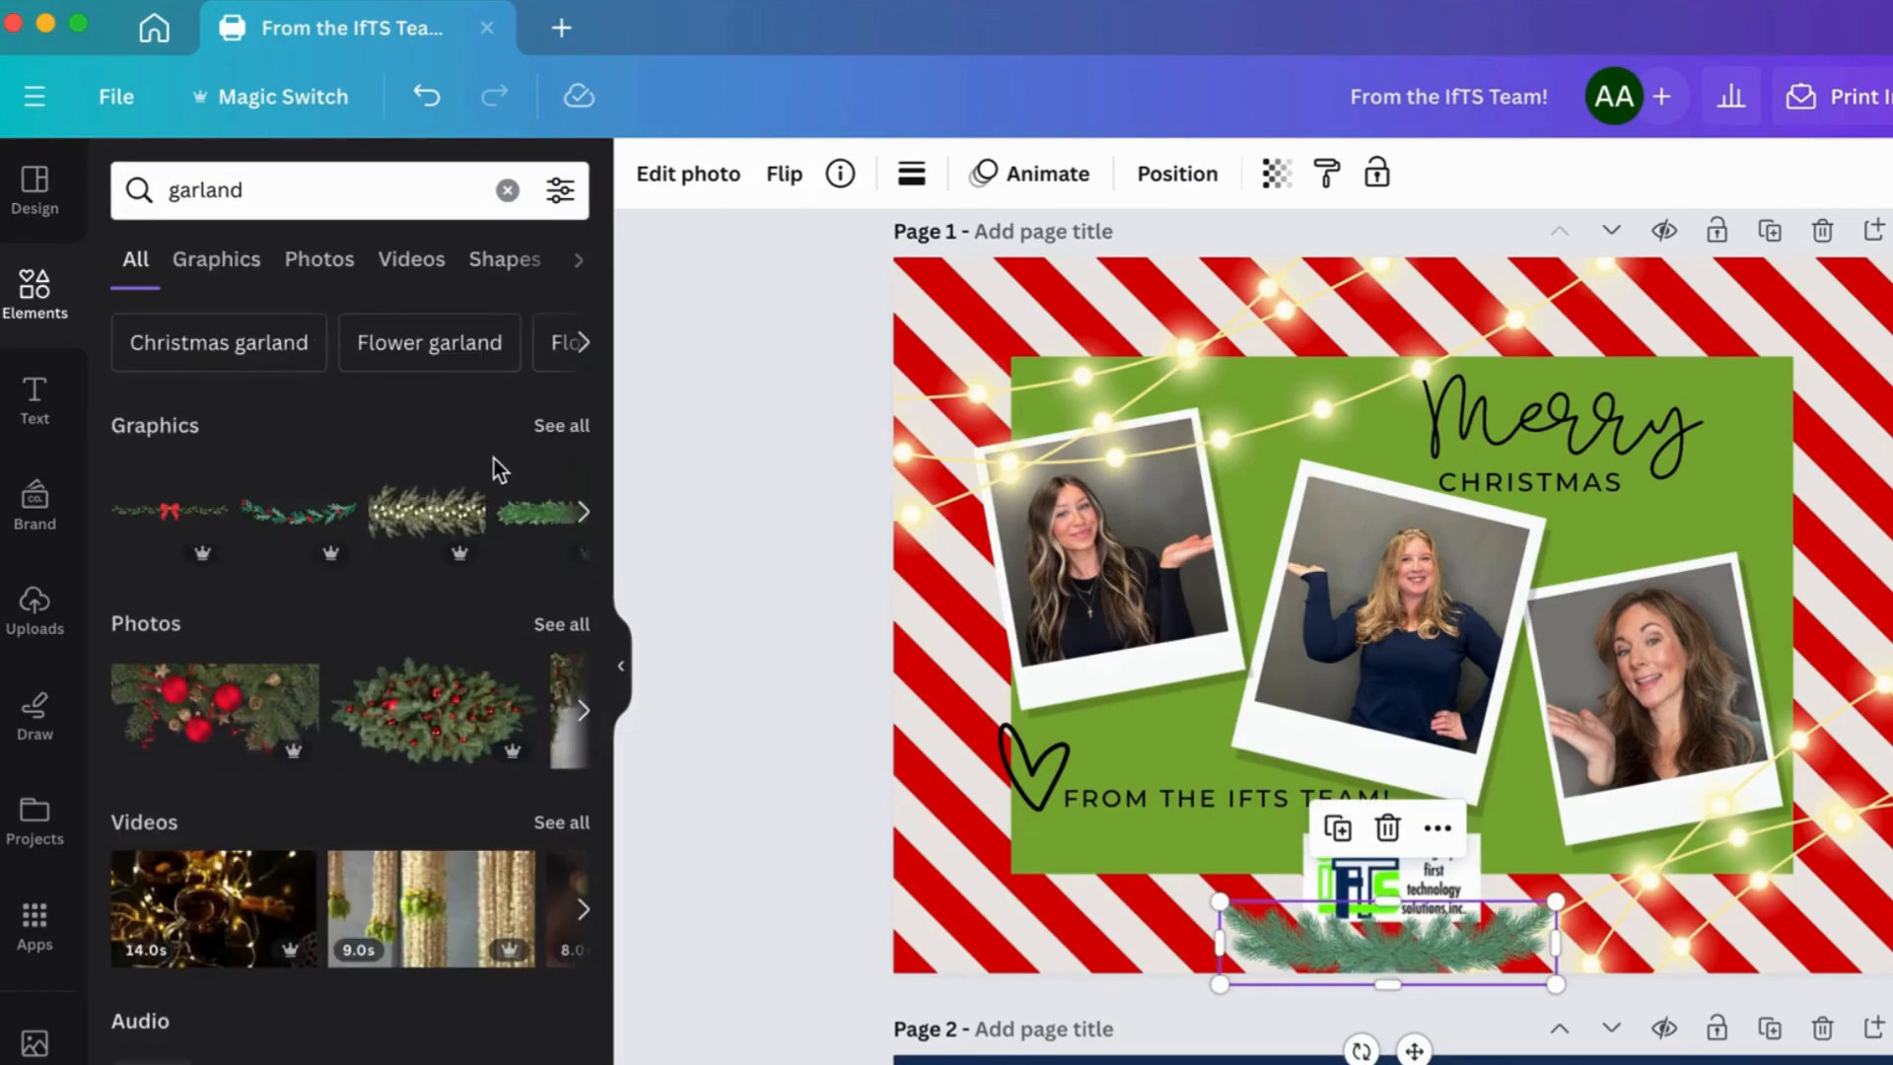
pyautogui.click(562, 425)
pyautogui.scroll(-1, 486, 718)
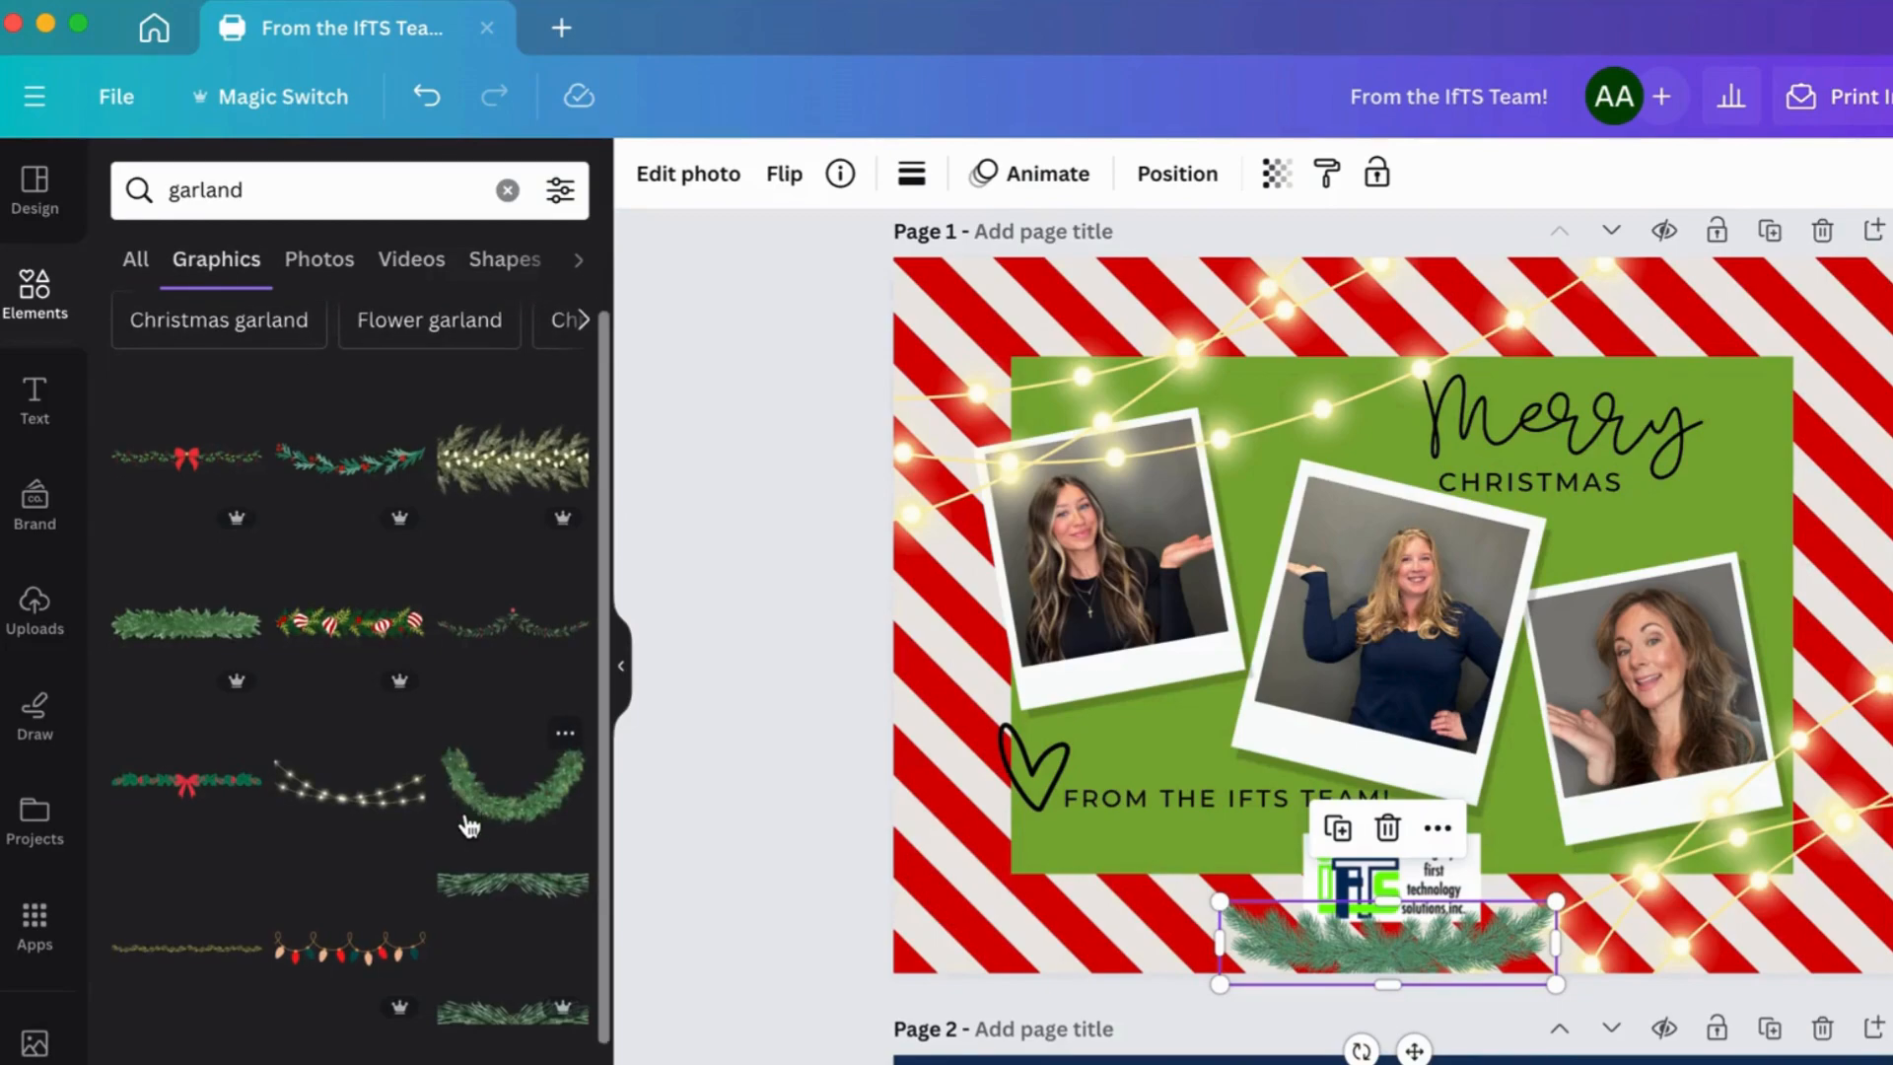
# - Add the garland with red-and-white striped ornaments and fit it along the bottom edge of the IFTS logo
pyautogui.click(362, 641)
pyautogui.moveTo(1385, 631); pyautogui.dragTo(1394, 917)
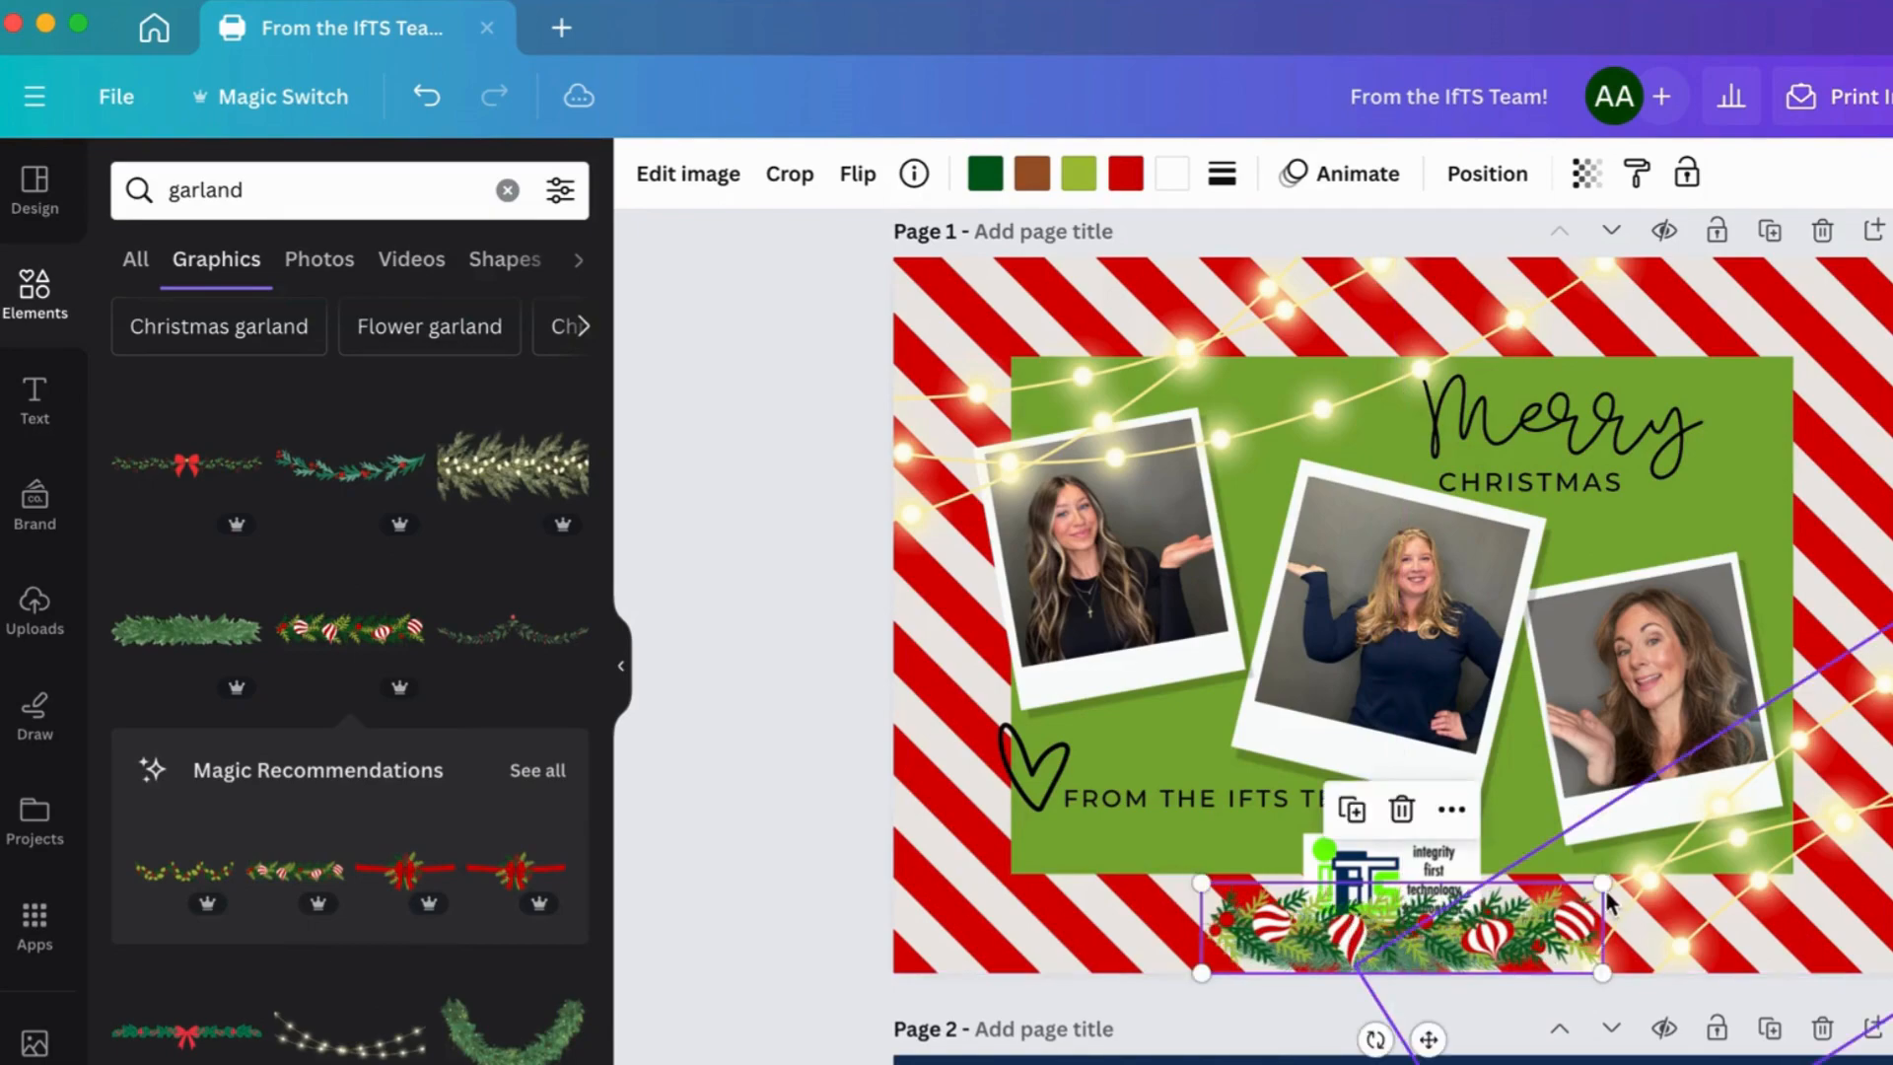
pyautogui.moveTo(1608, 899); pyautogui.dragTo(1452, 938)
pyautogui.click(1459, 877)
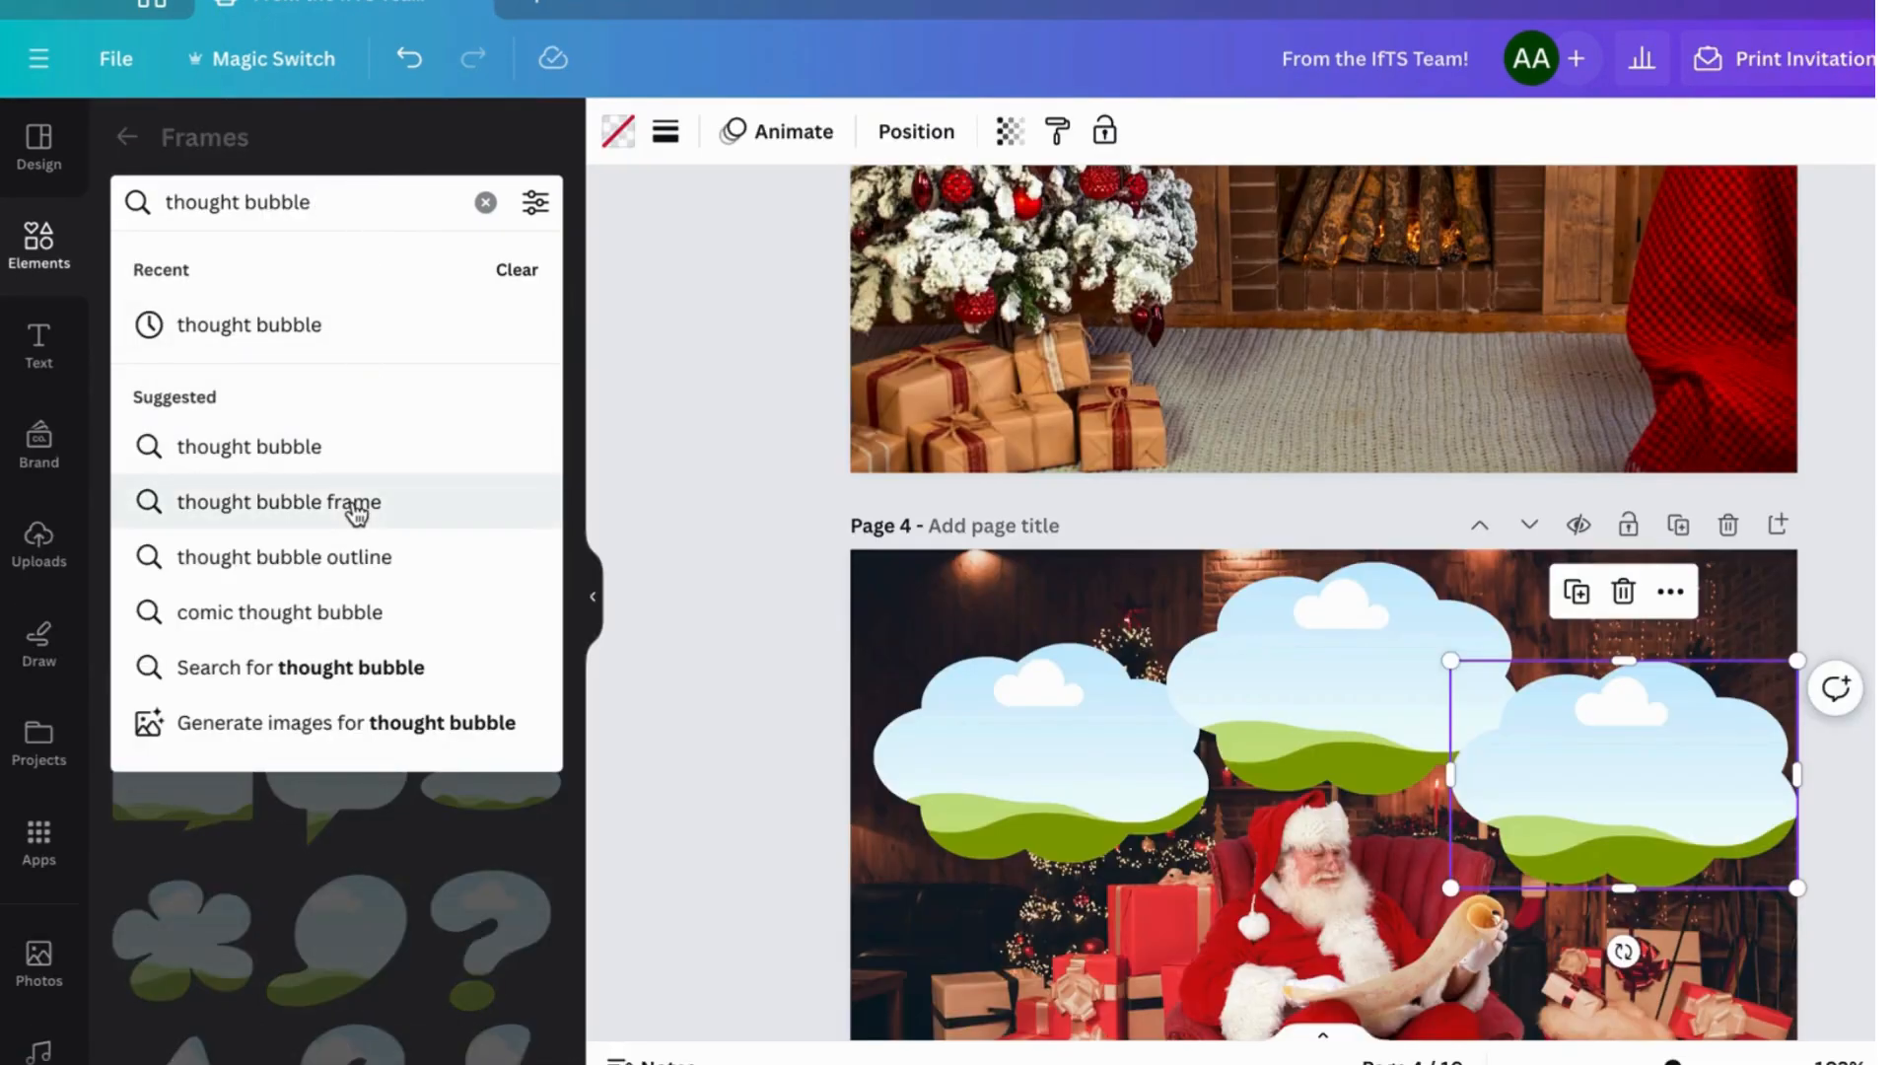
# - Search the frames for "thought bubble frame" and then for "cloud"
pyautogui.click(360, 513)
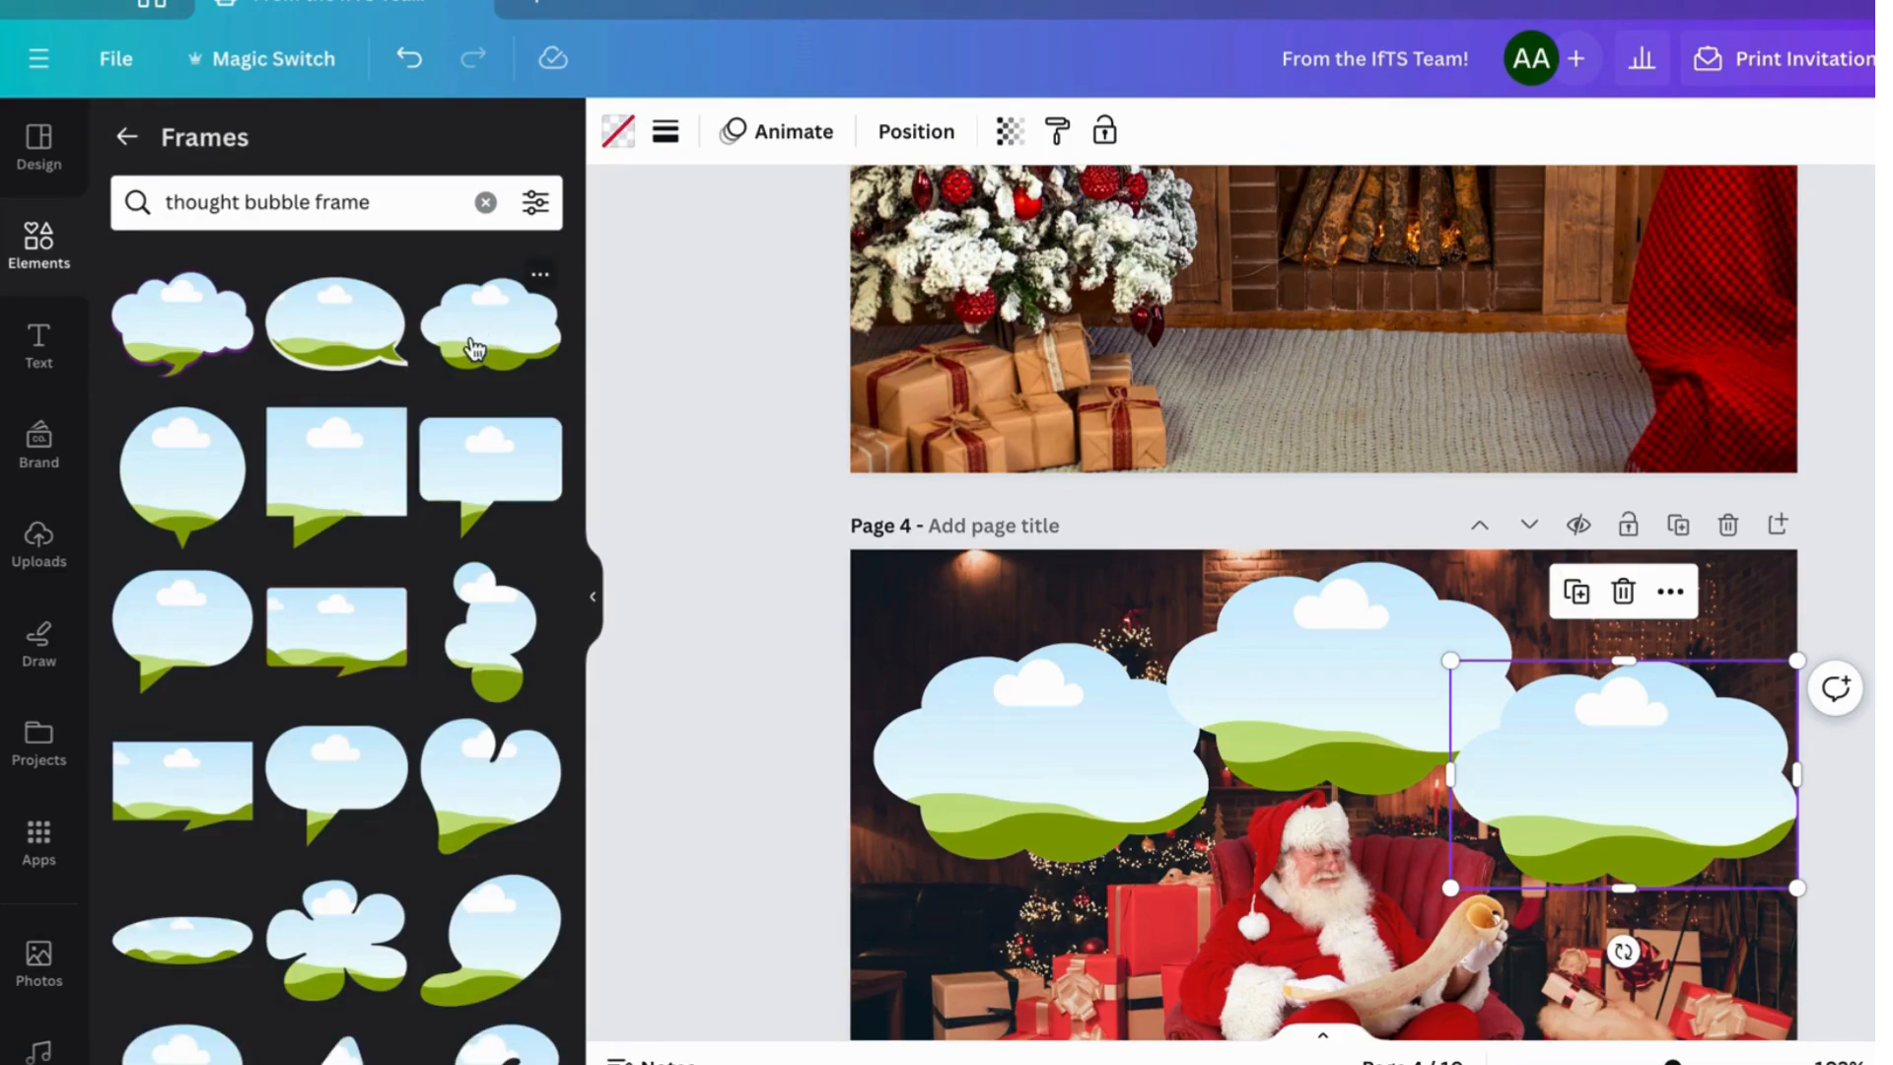
pyautogui.click(484, 204)
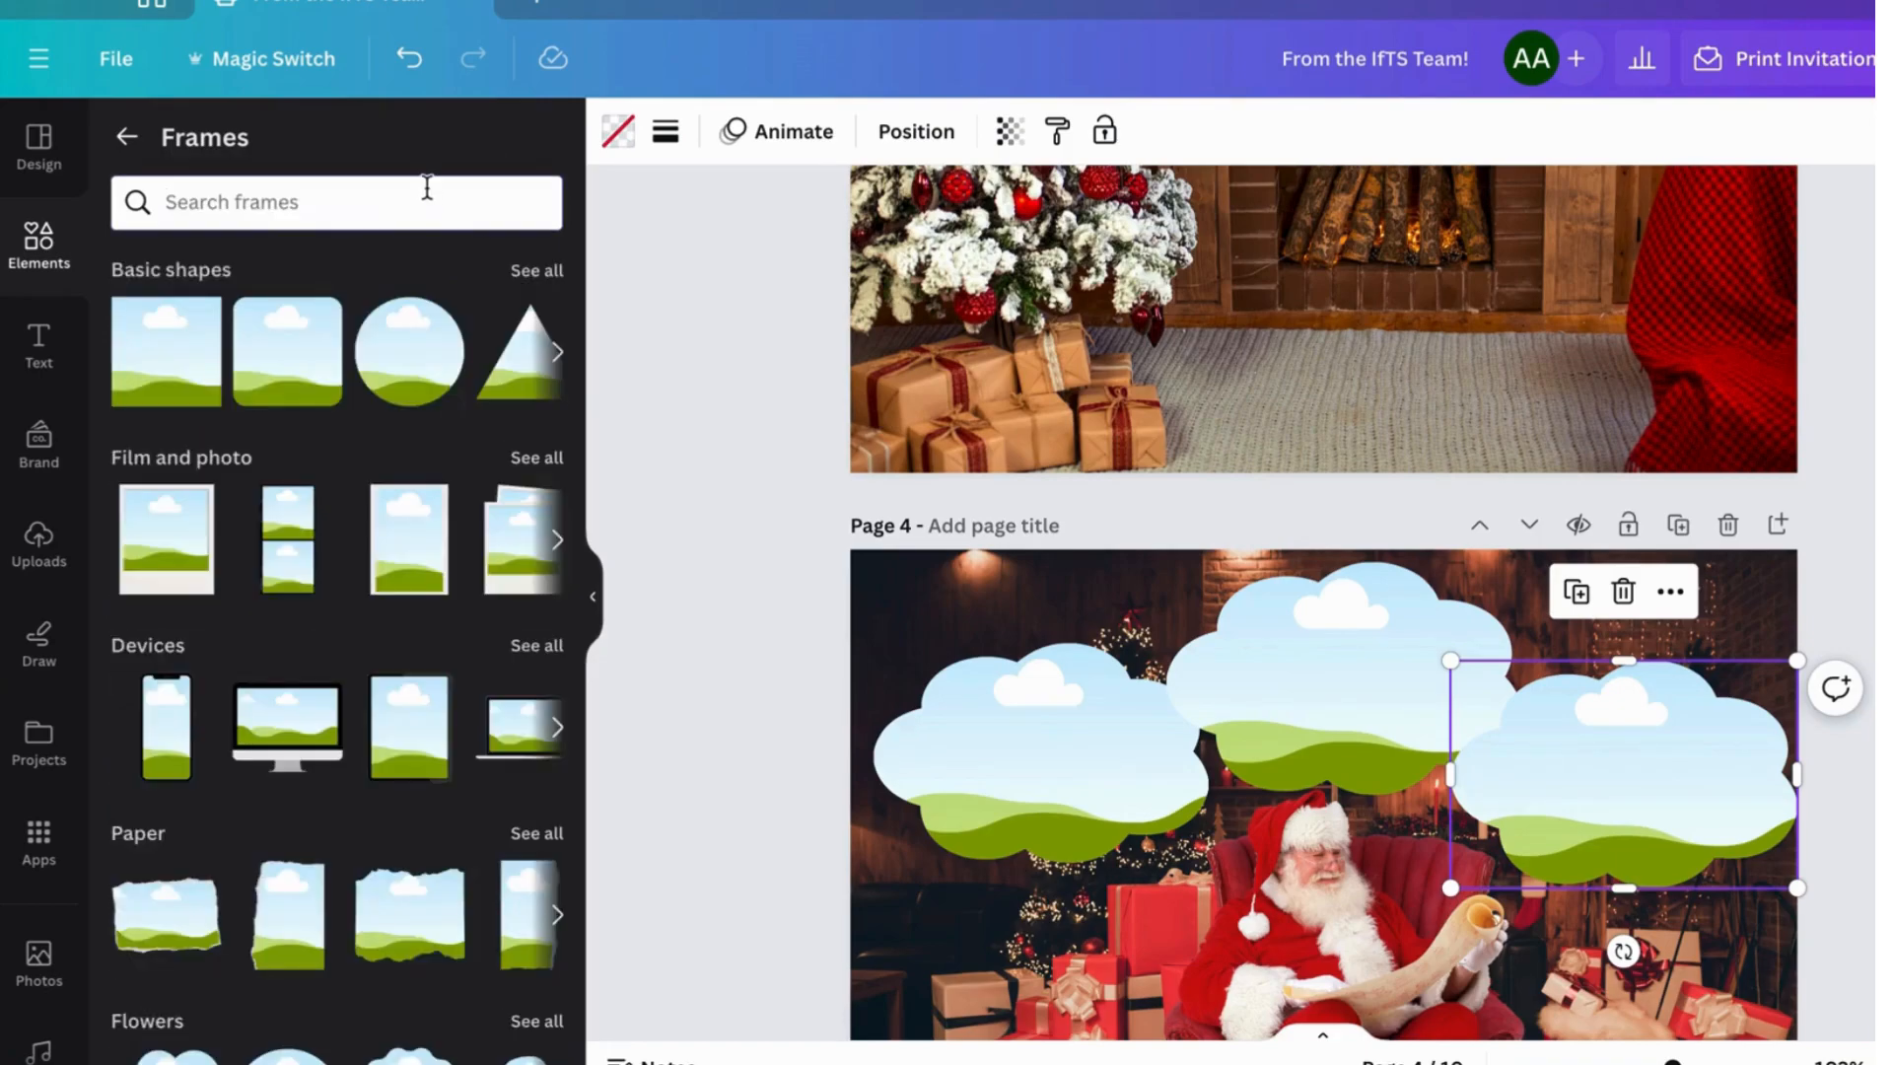
pyautogui.write('cloud')
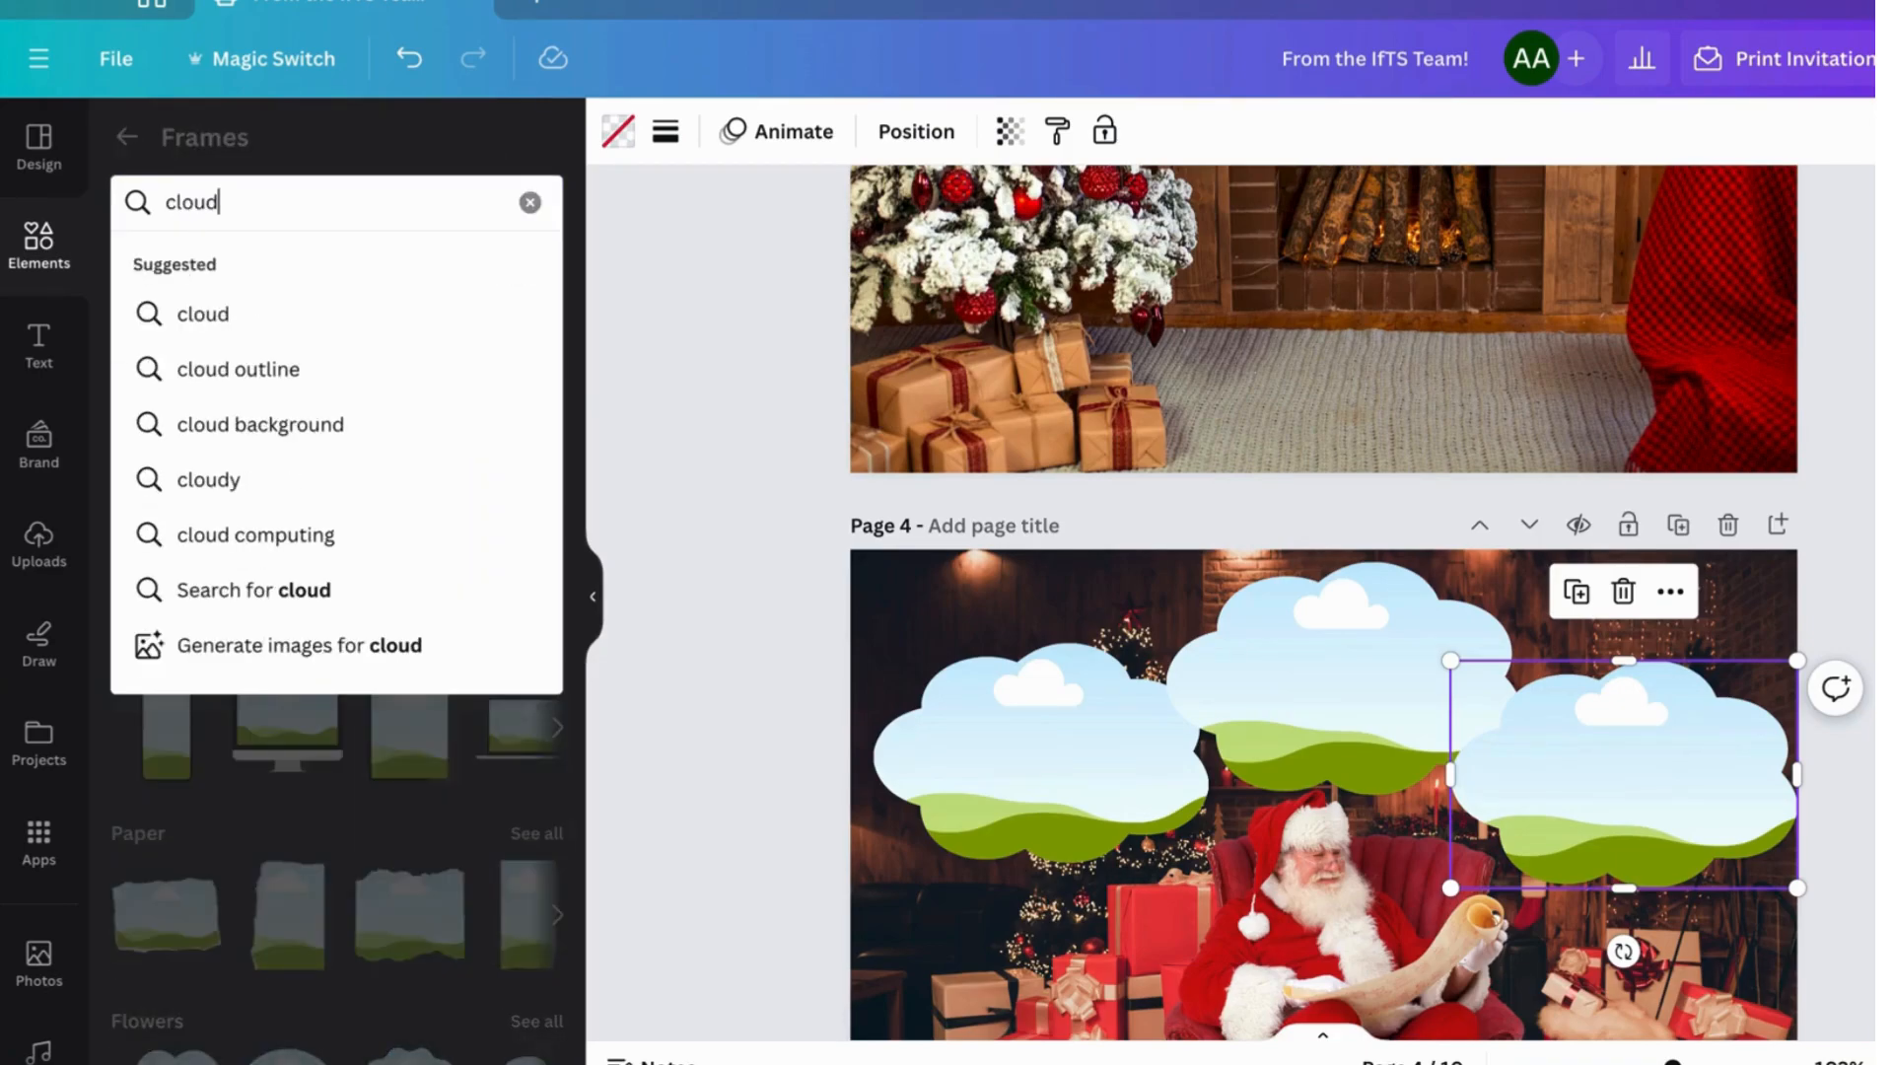
pyautogui.press('Return')
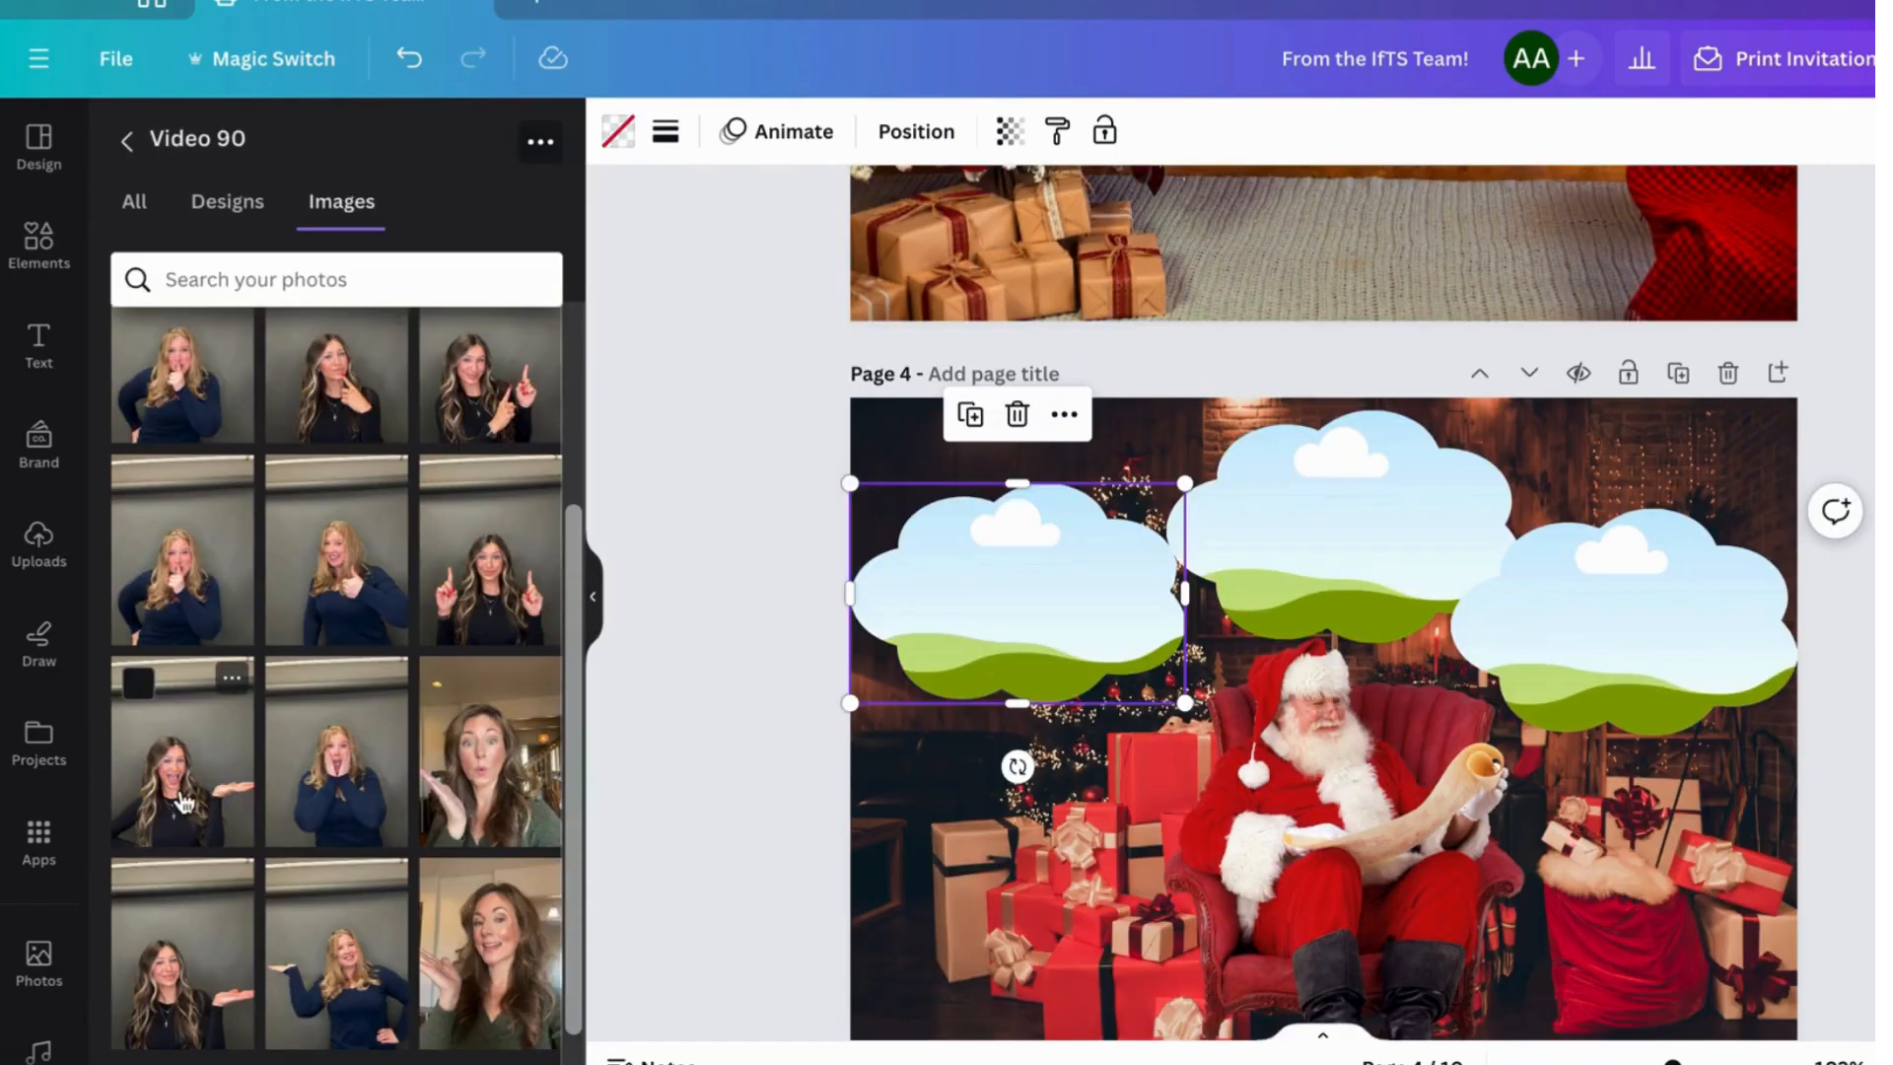
# - Fill page 4's left cloud frame with the photo of the woman in black and shift the photo upward within it
pyautogui.moveTo(182, 803); pyautogui.dragTo(1082, 580)
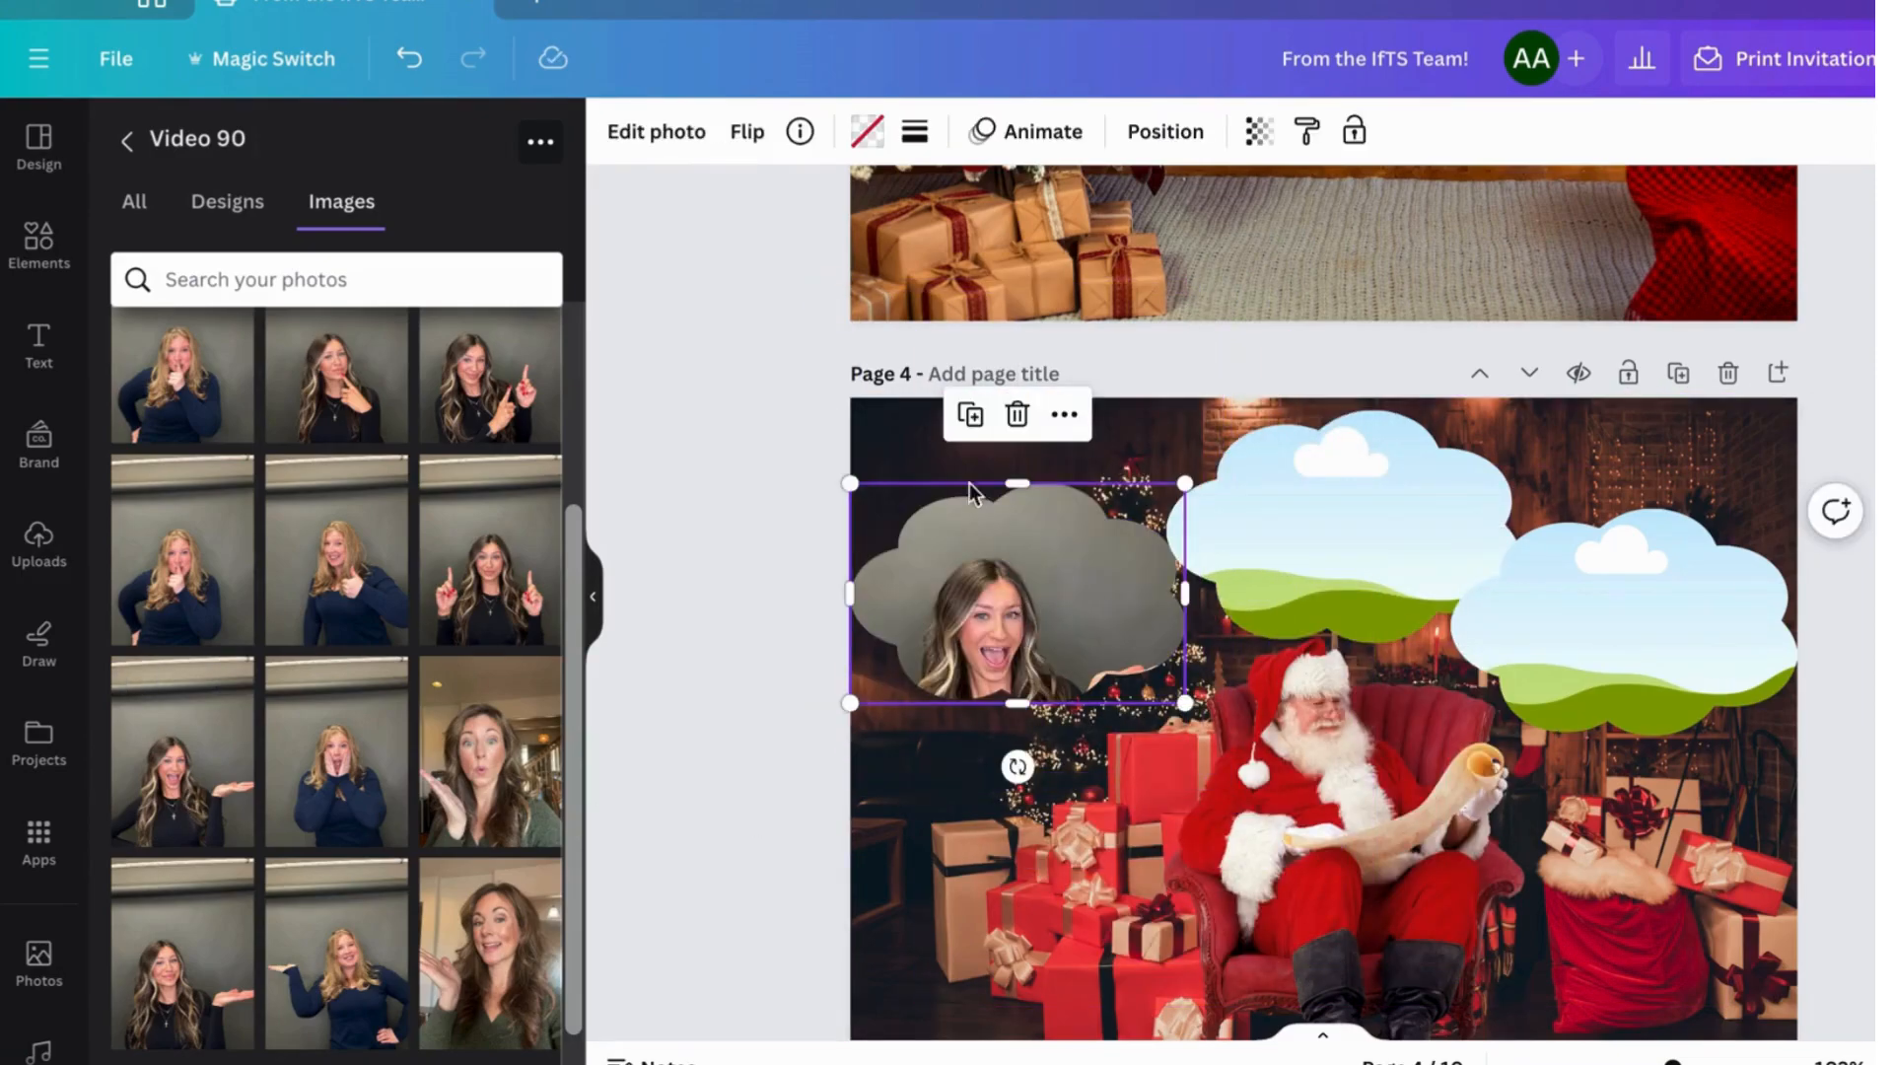
pyautogui.click(696, 141)
pyautogui.click(493, 145)
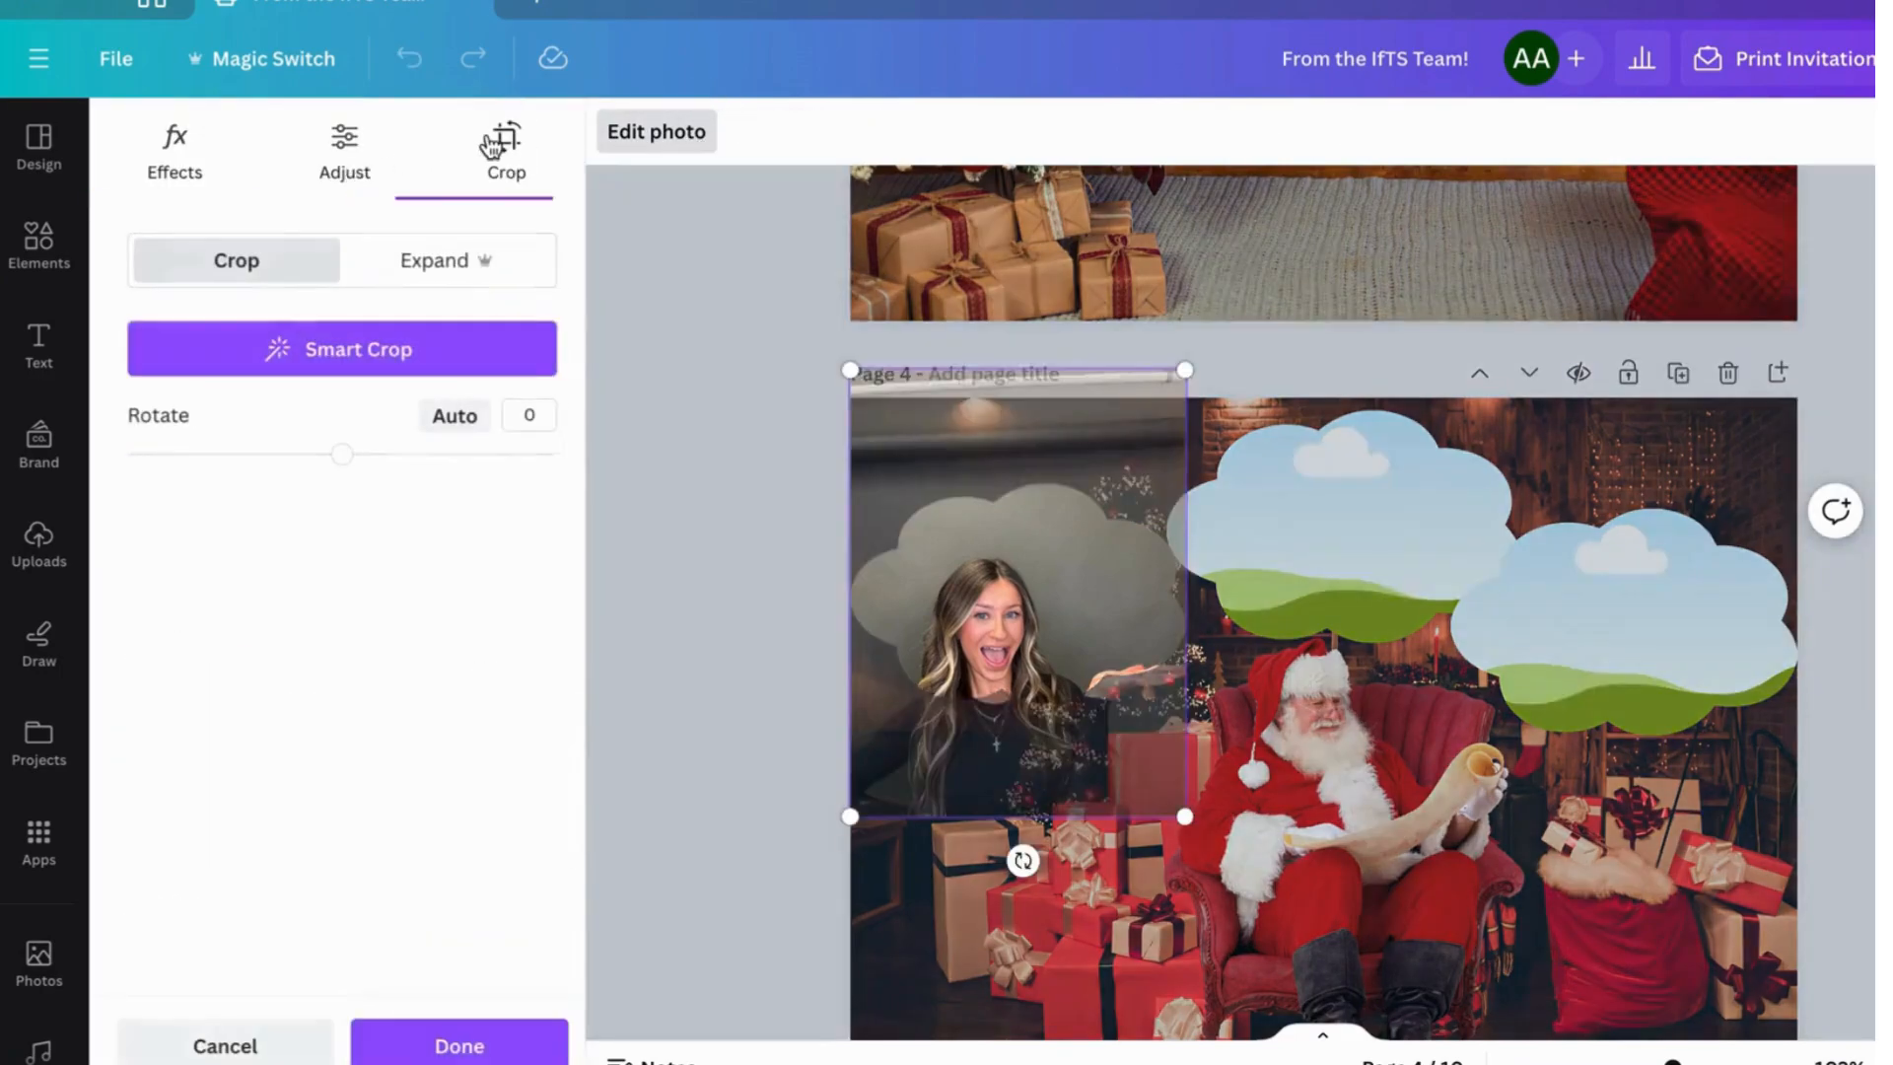
pyautogui.moveTo(1038, 590); pyautogui.dragTo(1043, 456)
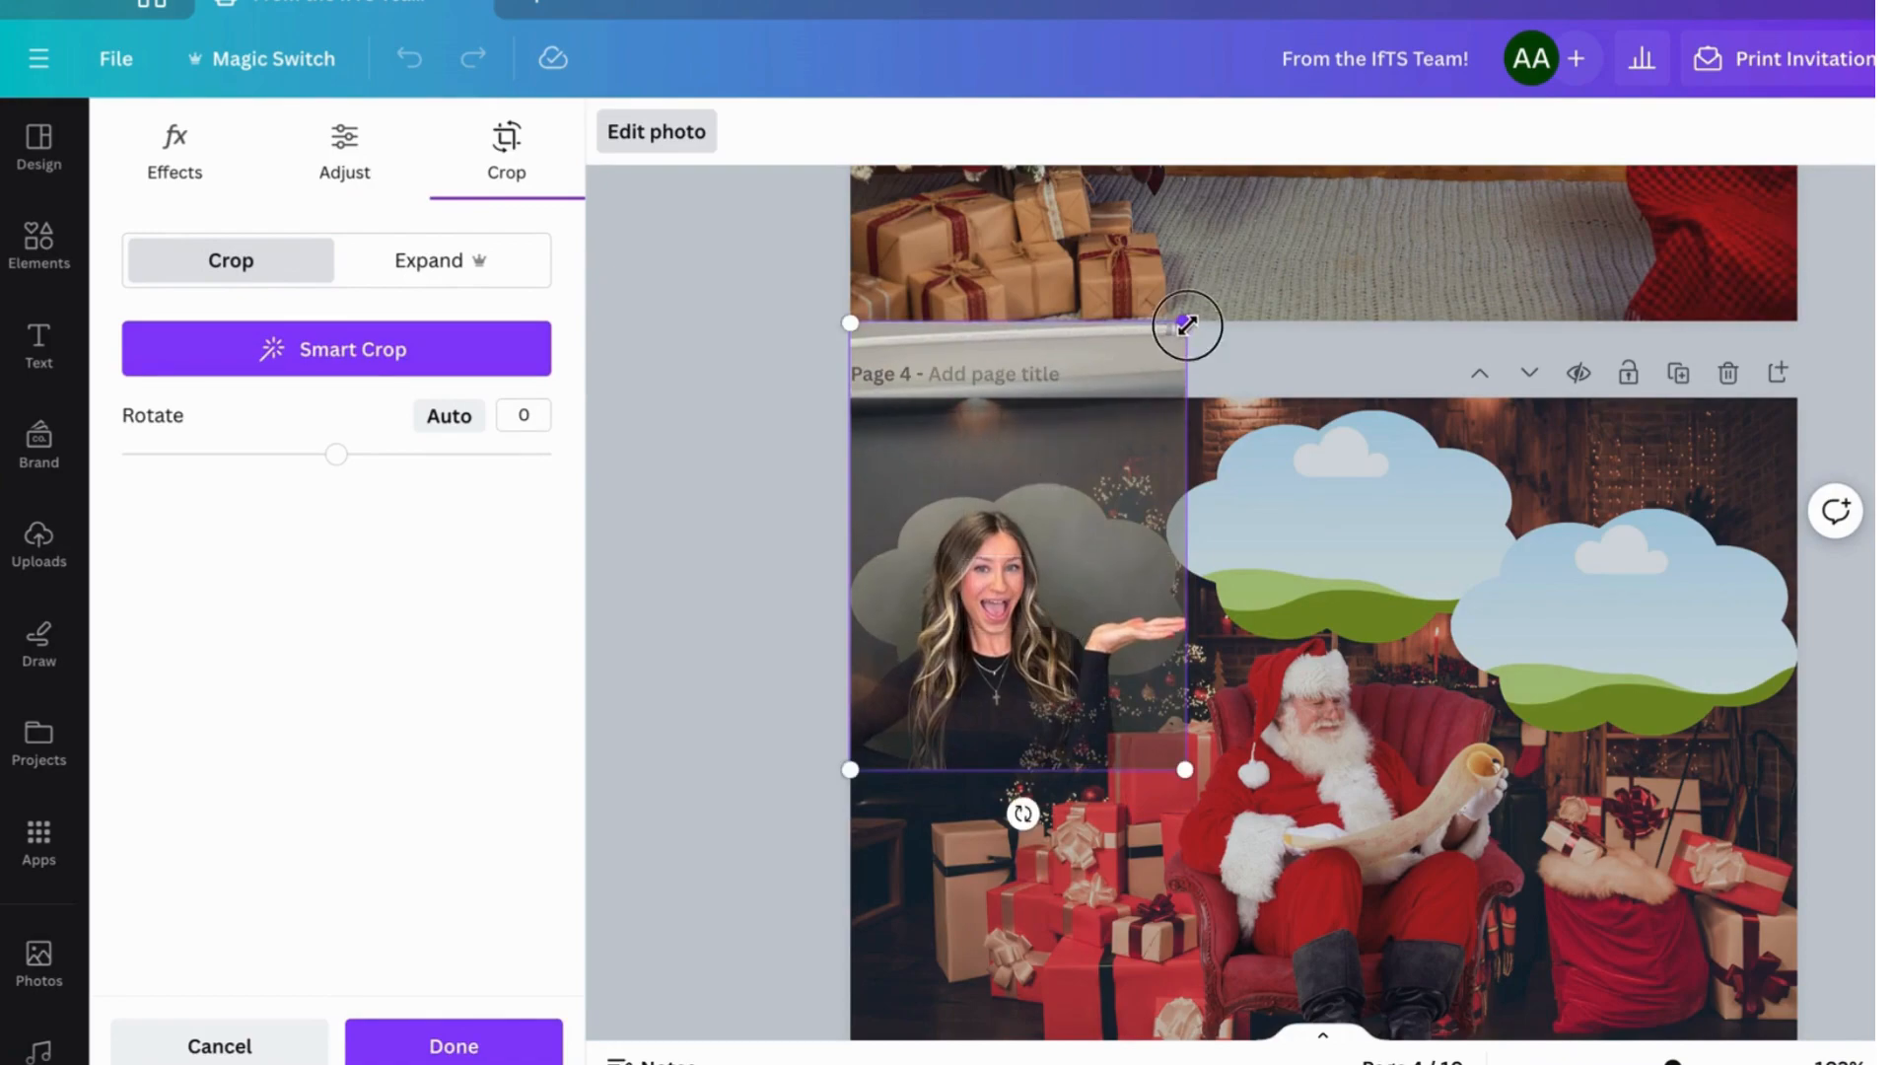
pyautogui.moveTo(1031, 604); pyautogui.dragTo(1073, 595)
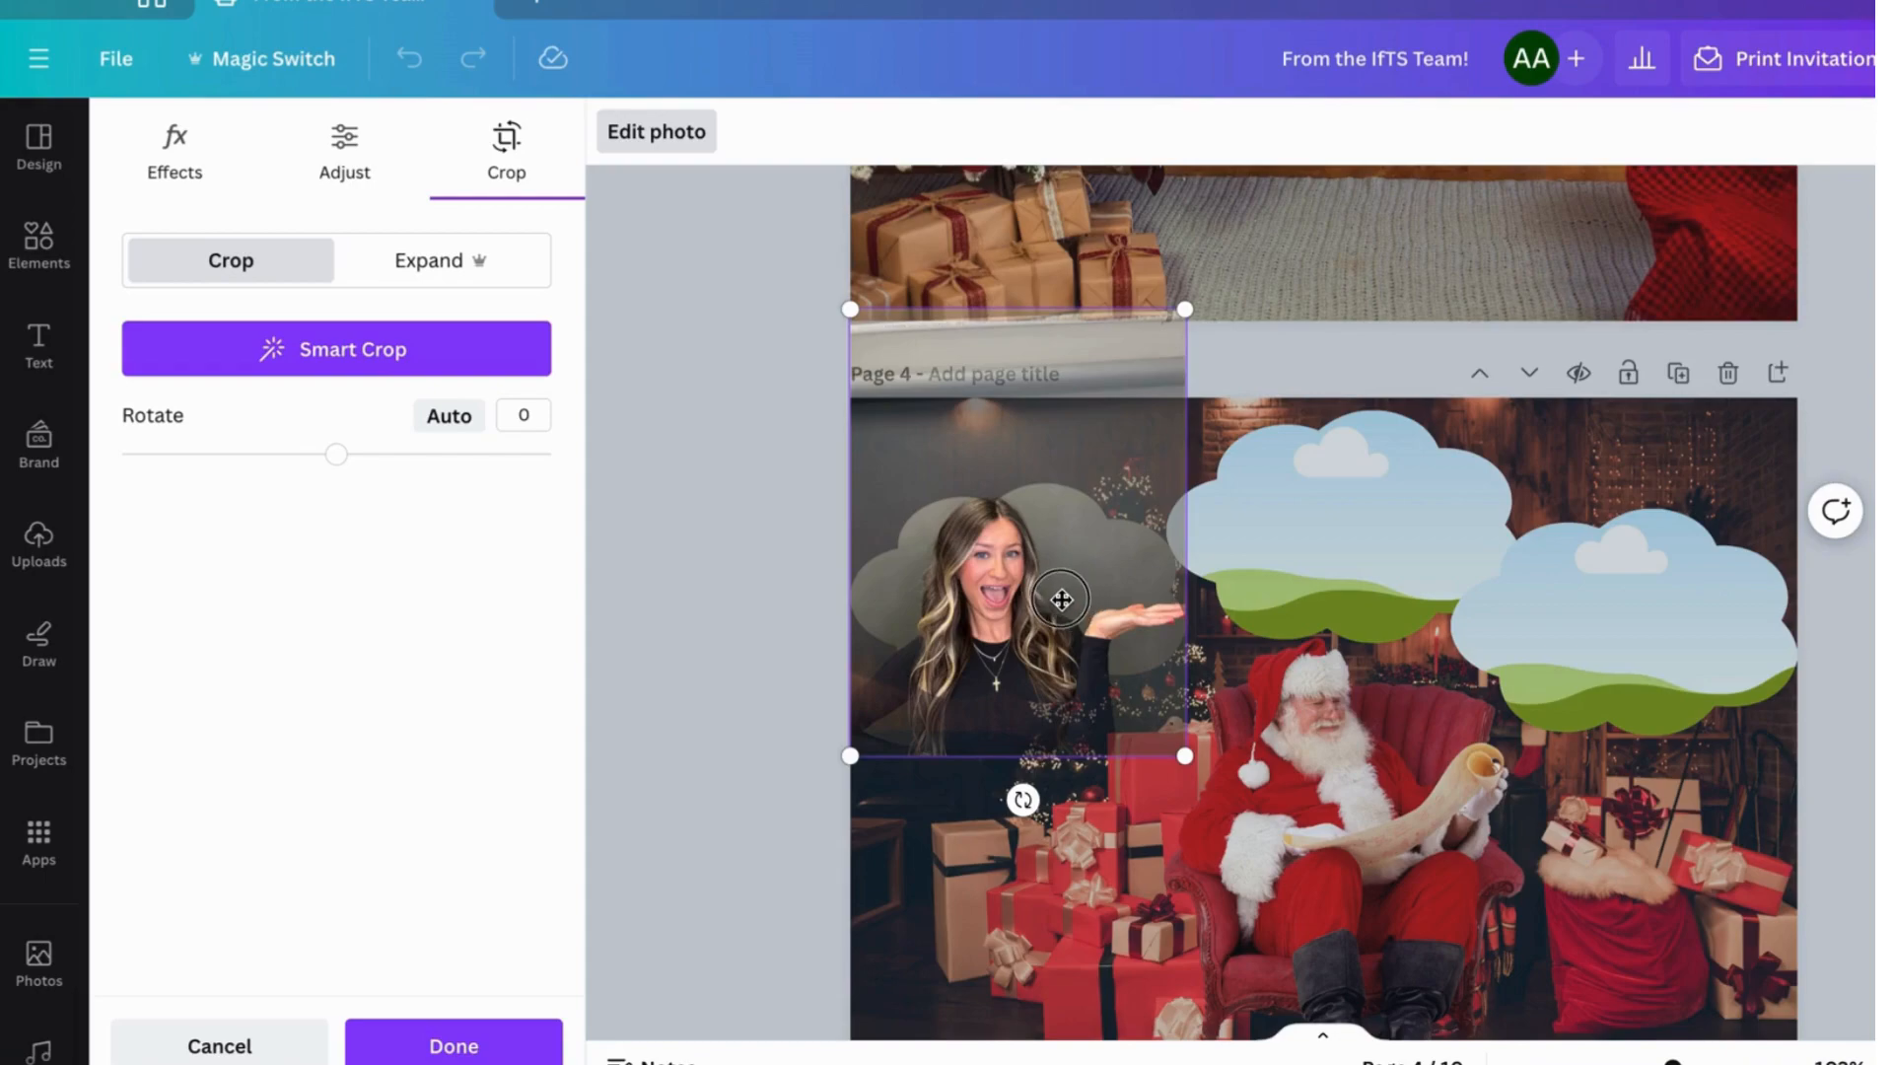
pyautogui.click(474, 1047)
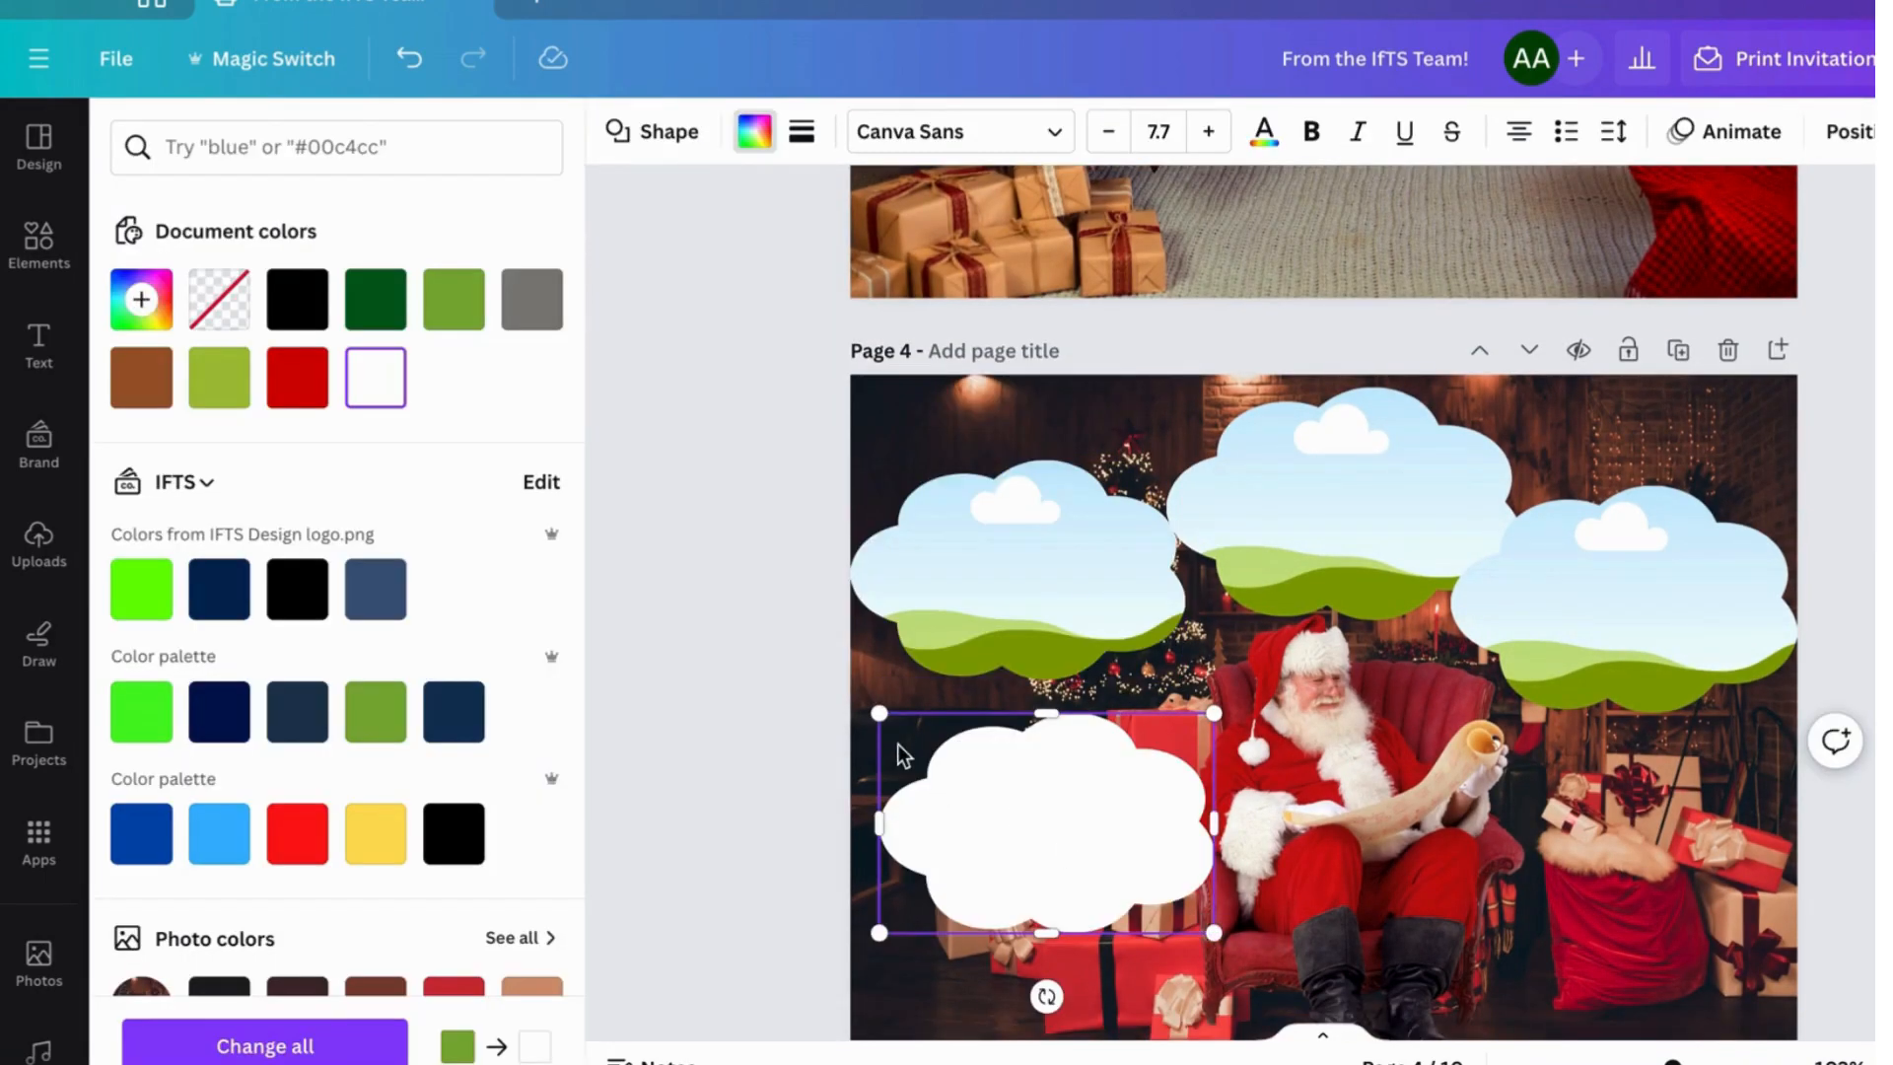
# - Move the white cloud shape on page 4 over the middle cloud frame
pyautogui.click(1315, 724)
pyautogui.click(967, 769)
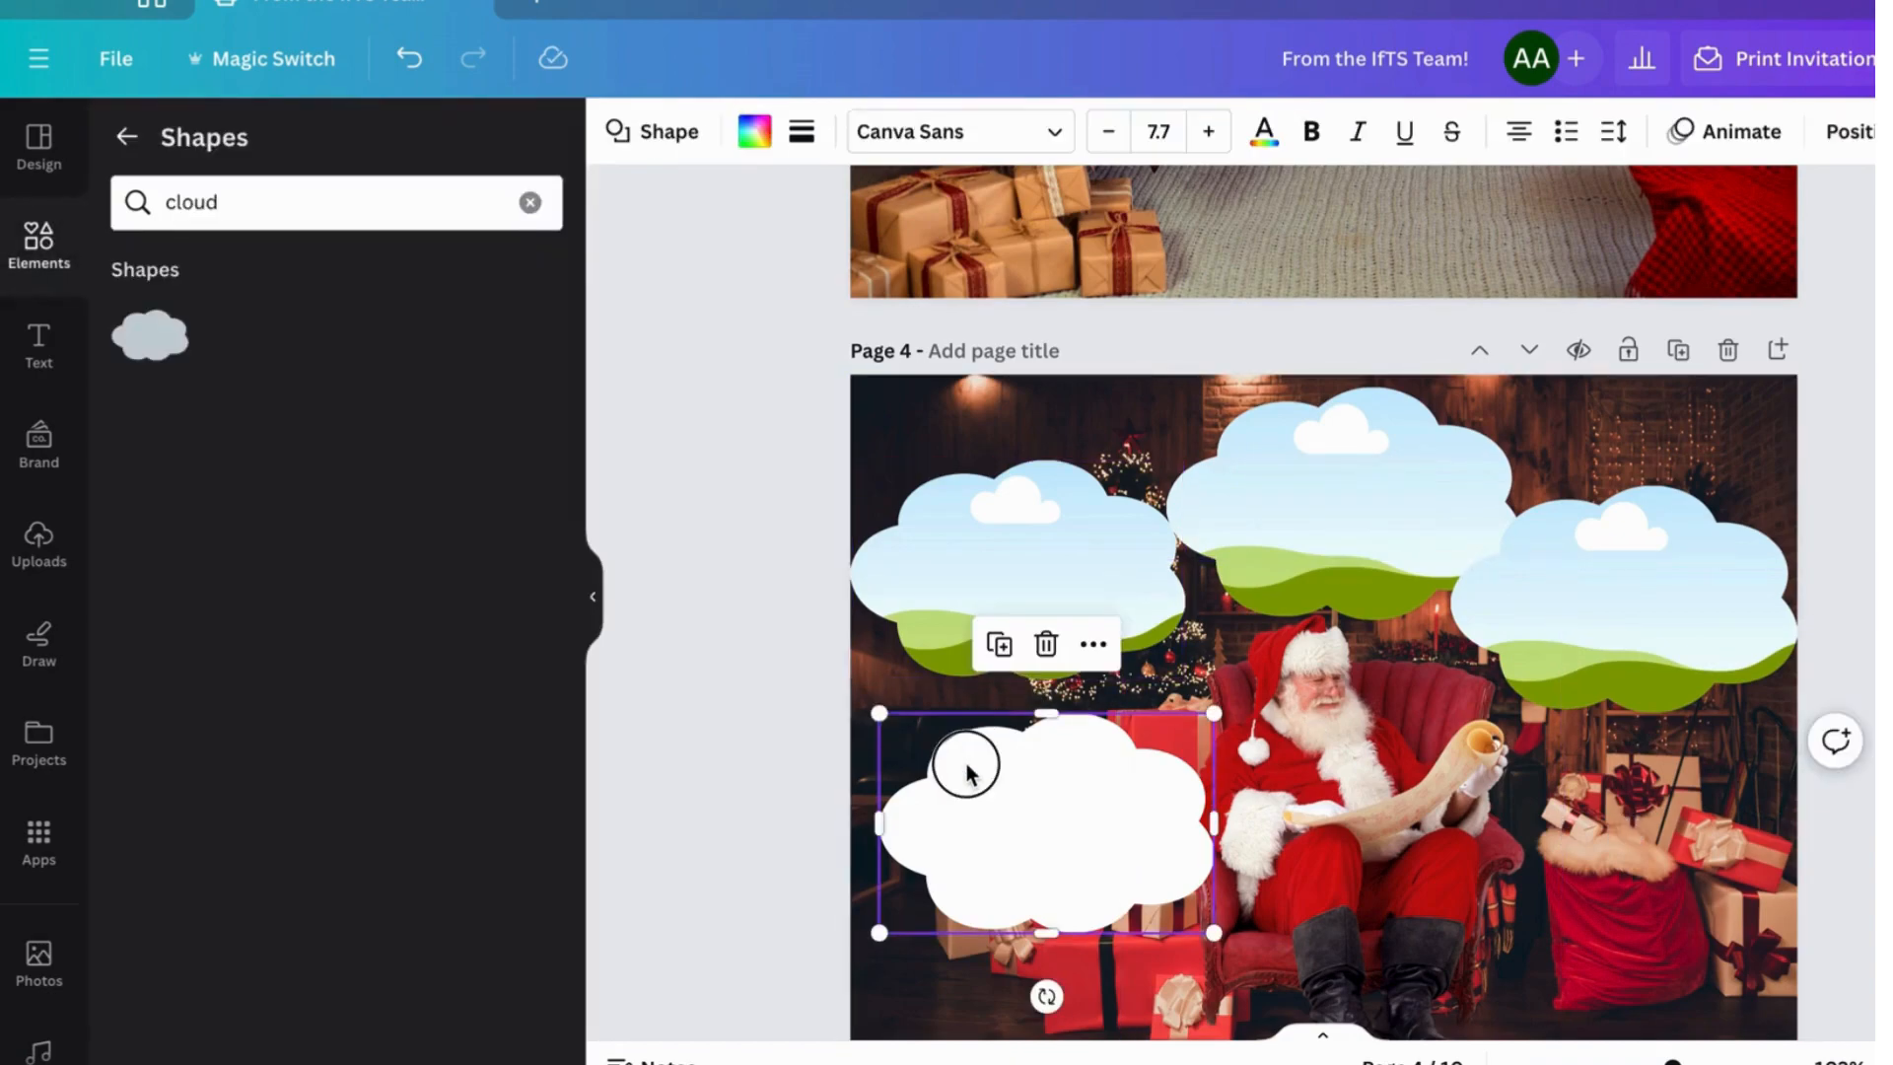
pyautogui.moveTo(966, 769); pyautogui.dragTo(1306, 465)
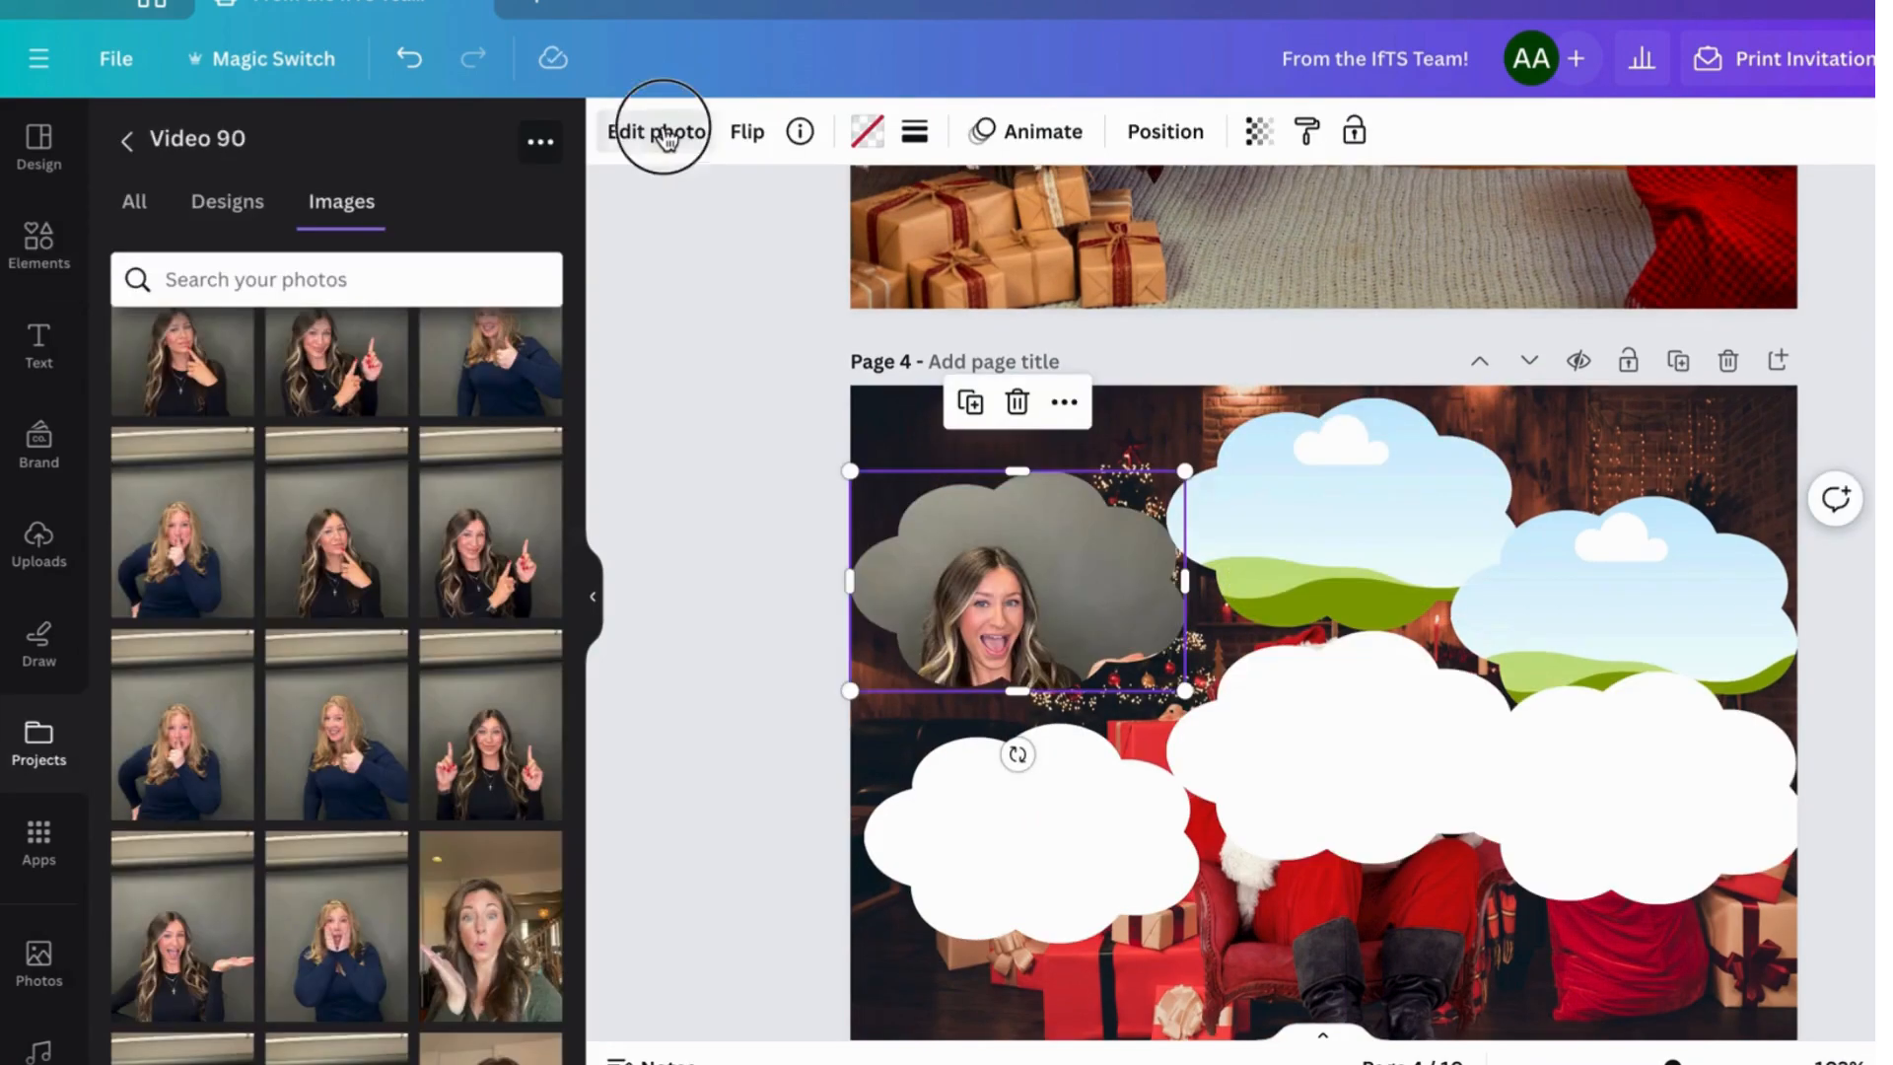
# - Remove the background of the photo in page 4's left cloud frame and shift the photo upward to show her raised hand
pyautogui.click(656, 132)
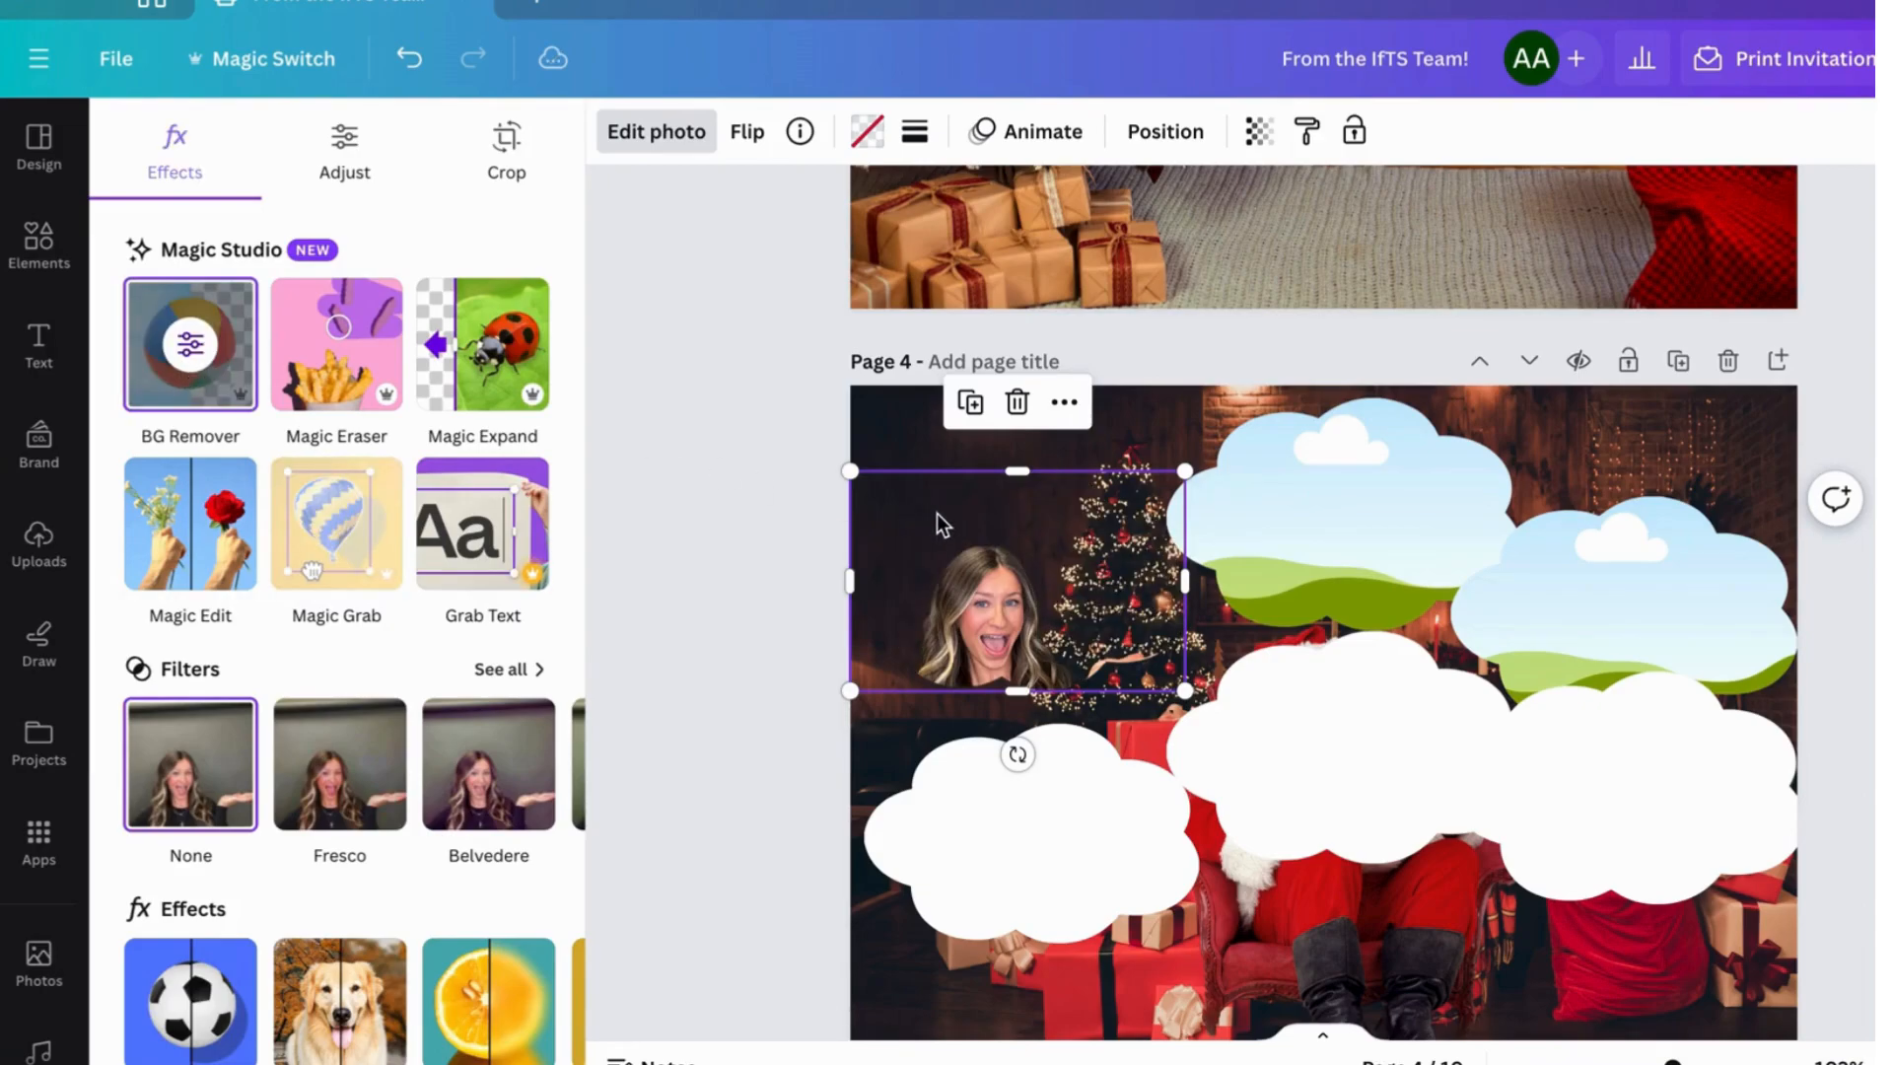
pyautogui.click(522, 172)
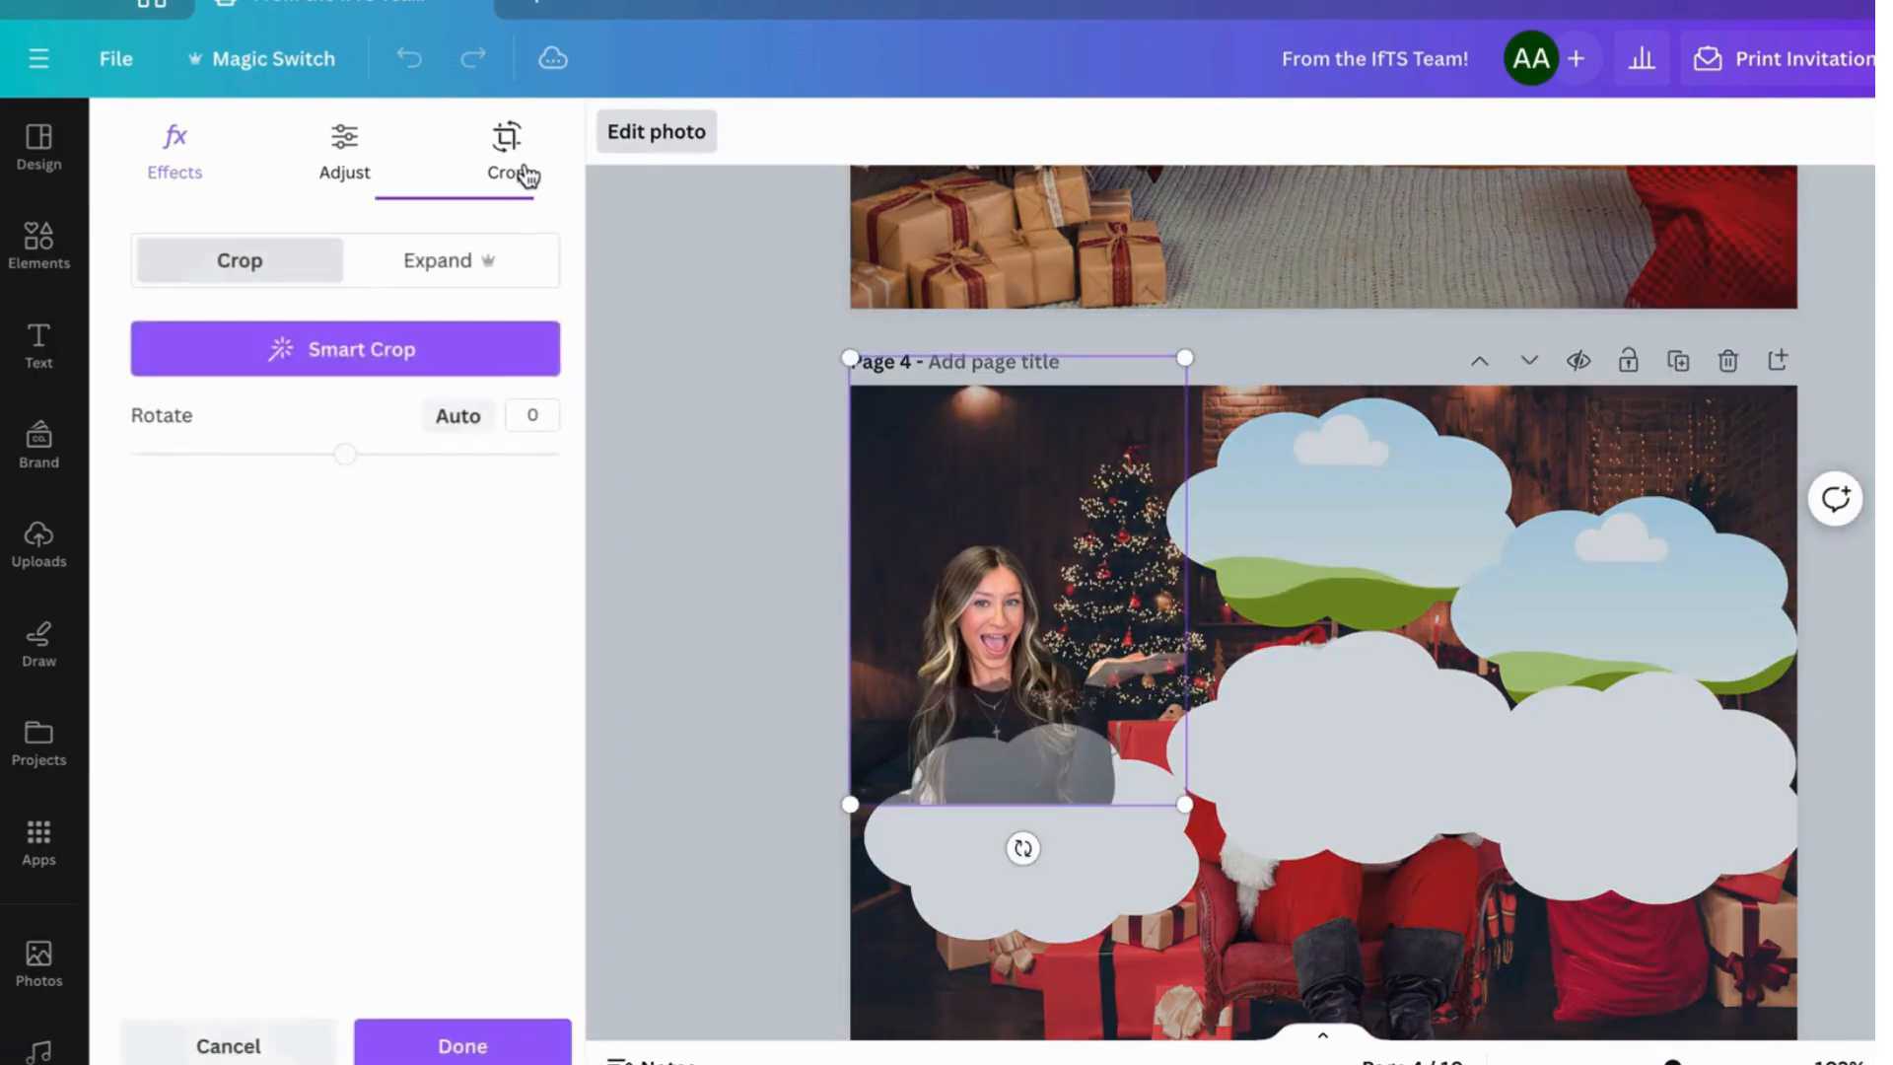
pyautogui.moveTo(1051, 580); pyautogui.dragTo(1058, 536)
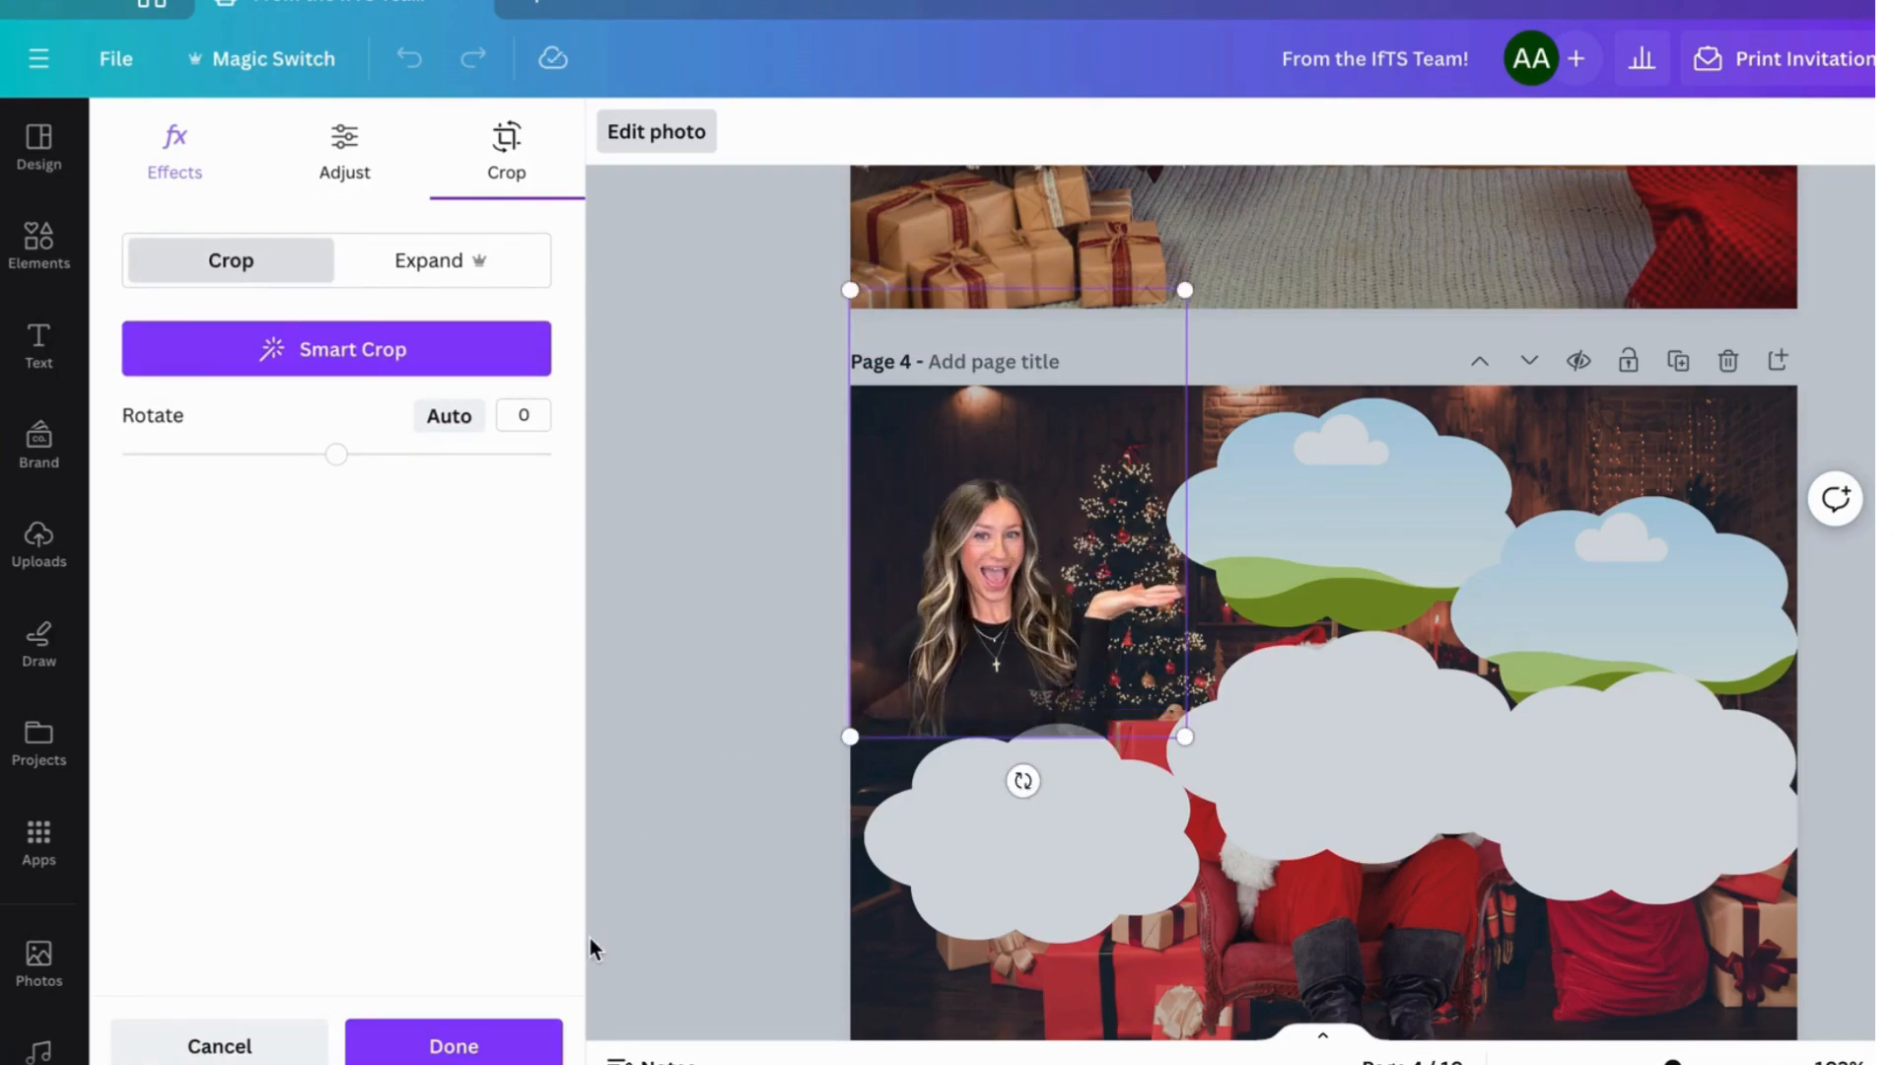
pyautogui.click(507, 1039)
# - Move the lower-left white cloud shape onto the left frame, send it one layer backward and align it behind the woman's cutout
pyautogui.click(1069, 908)
pyautogui.moveTo(1068, 834); pyautogui.dragTo(1039, 649)
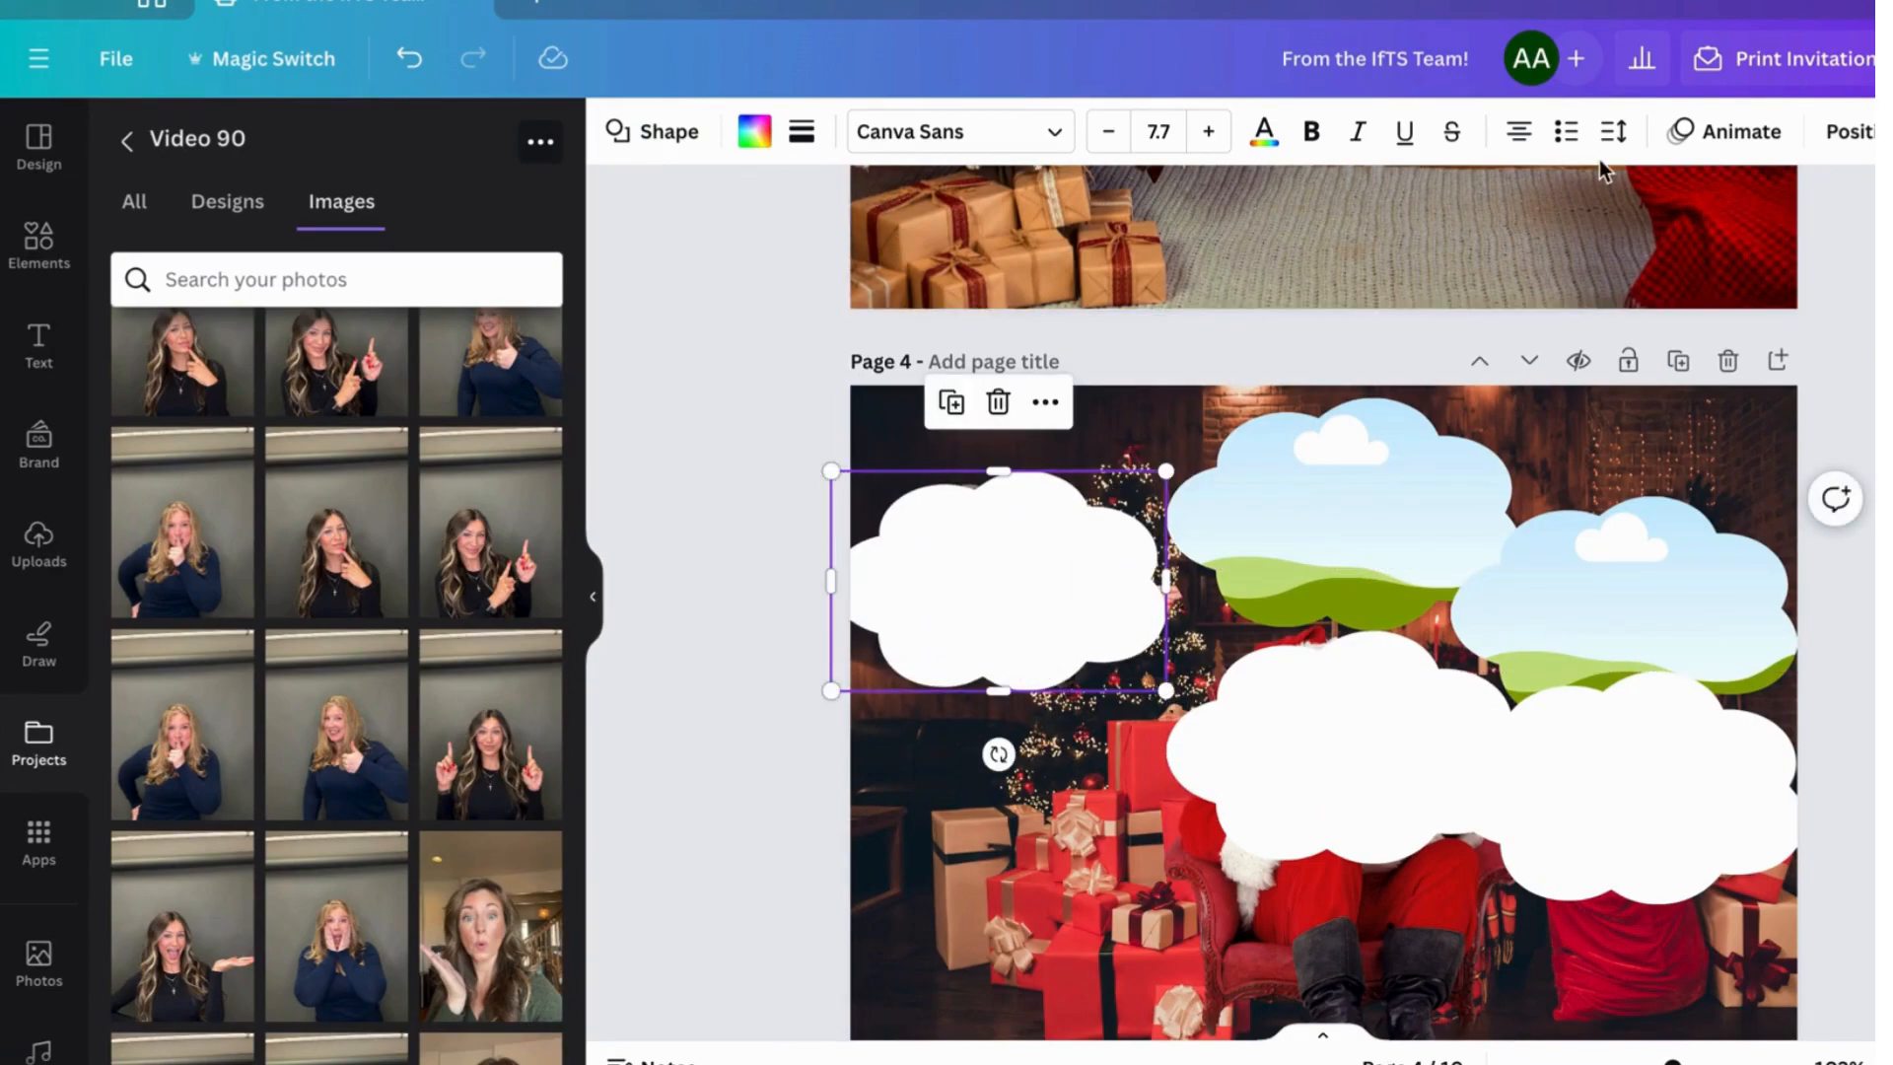
pyautogui.click(1849, 131)
pyautogui.click(453, 204)
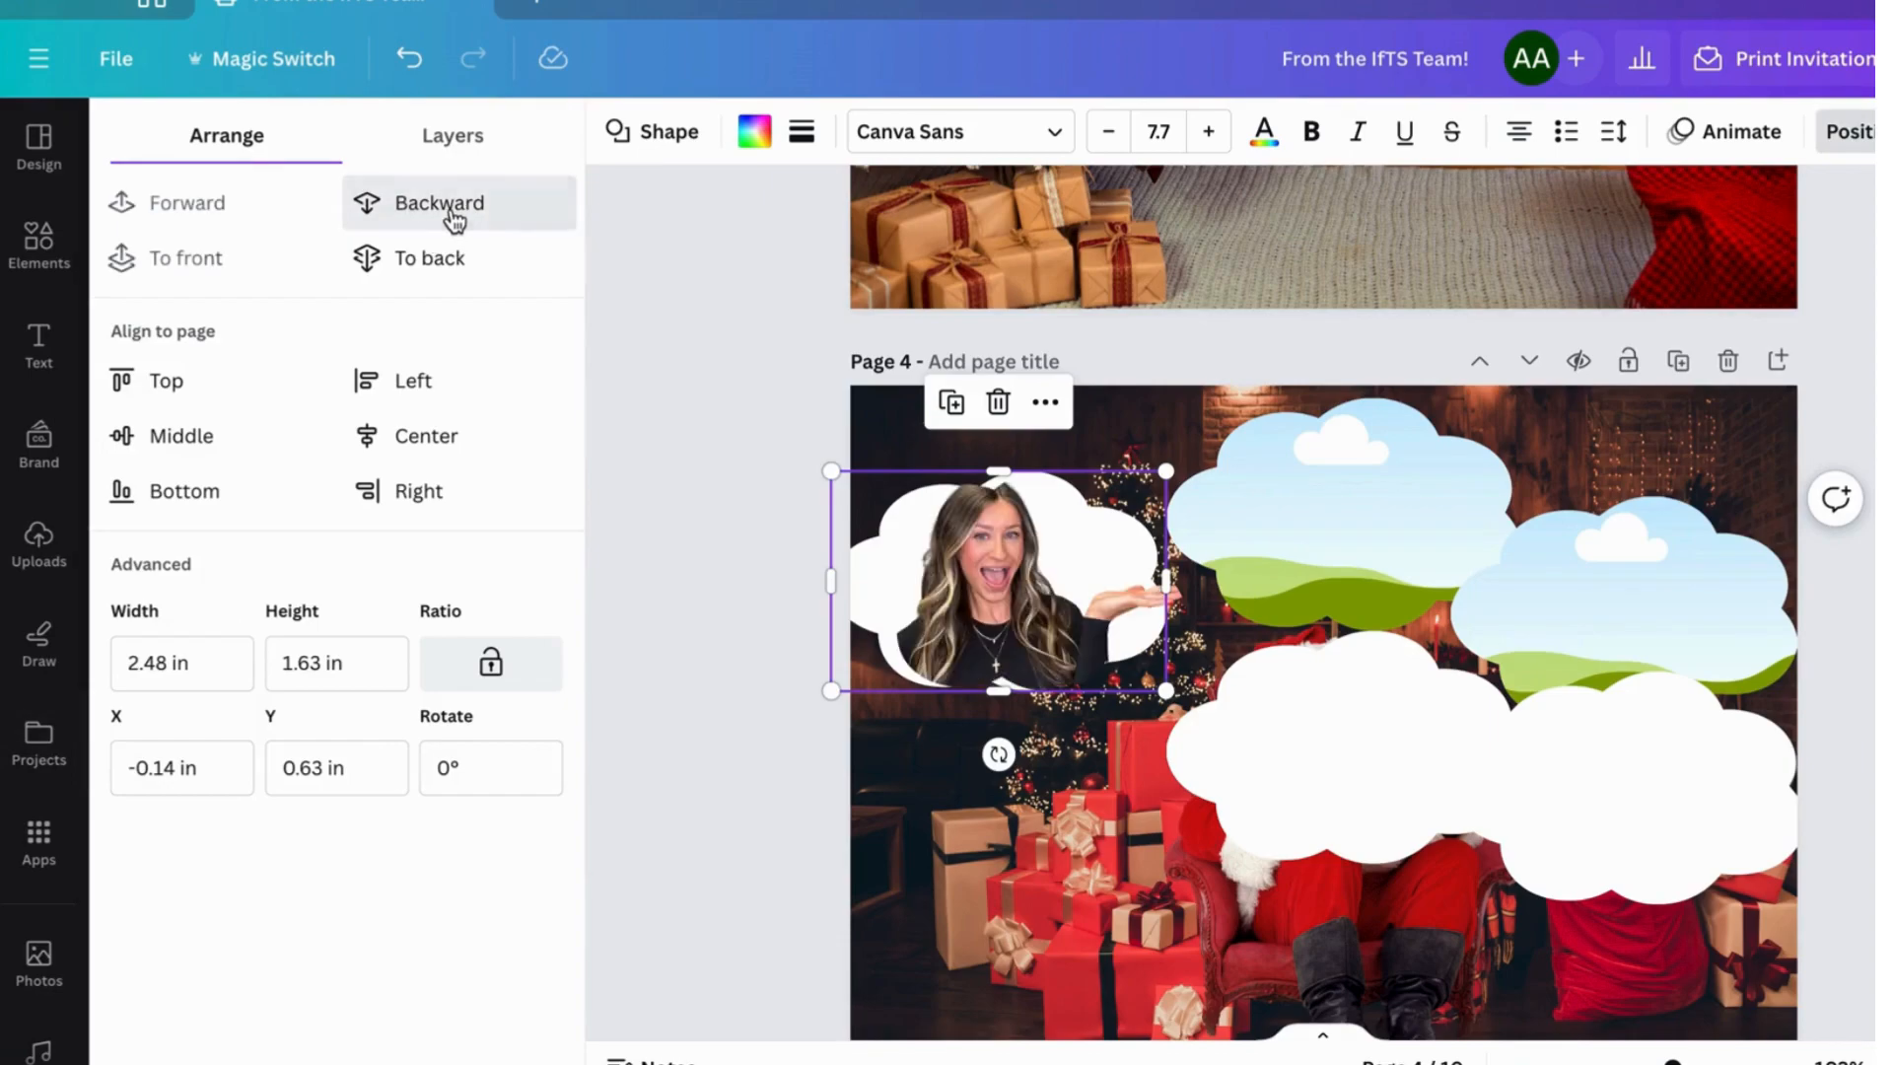
pyautogui.moveTo(1115, 524); pyautogui.dragTo(1138, 522)
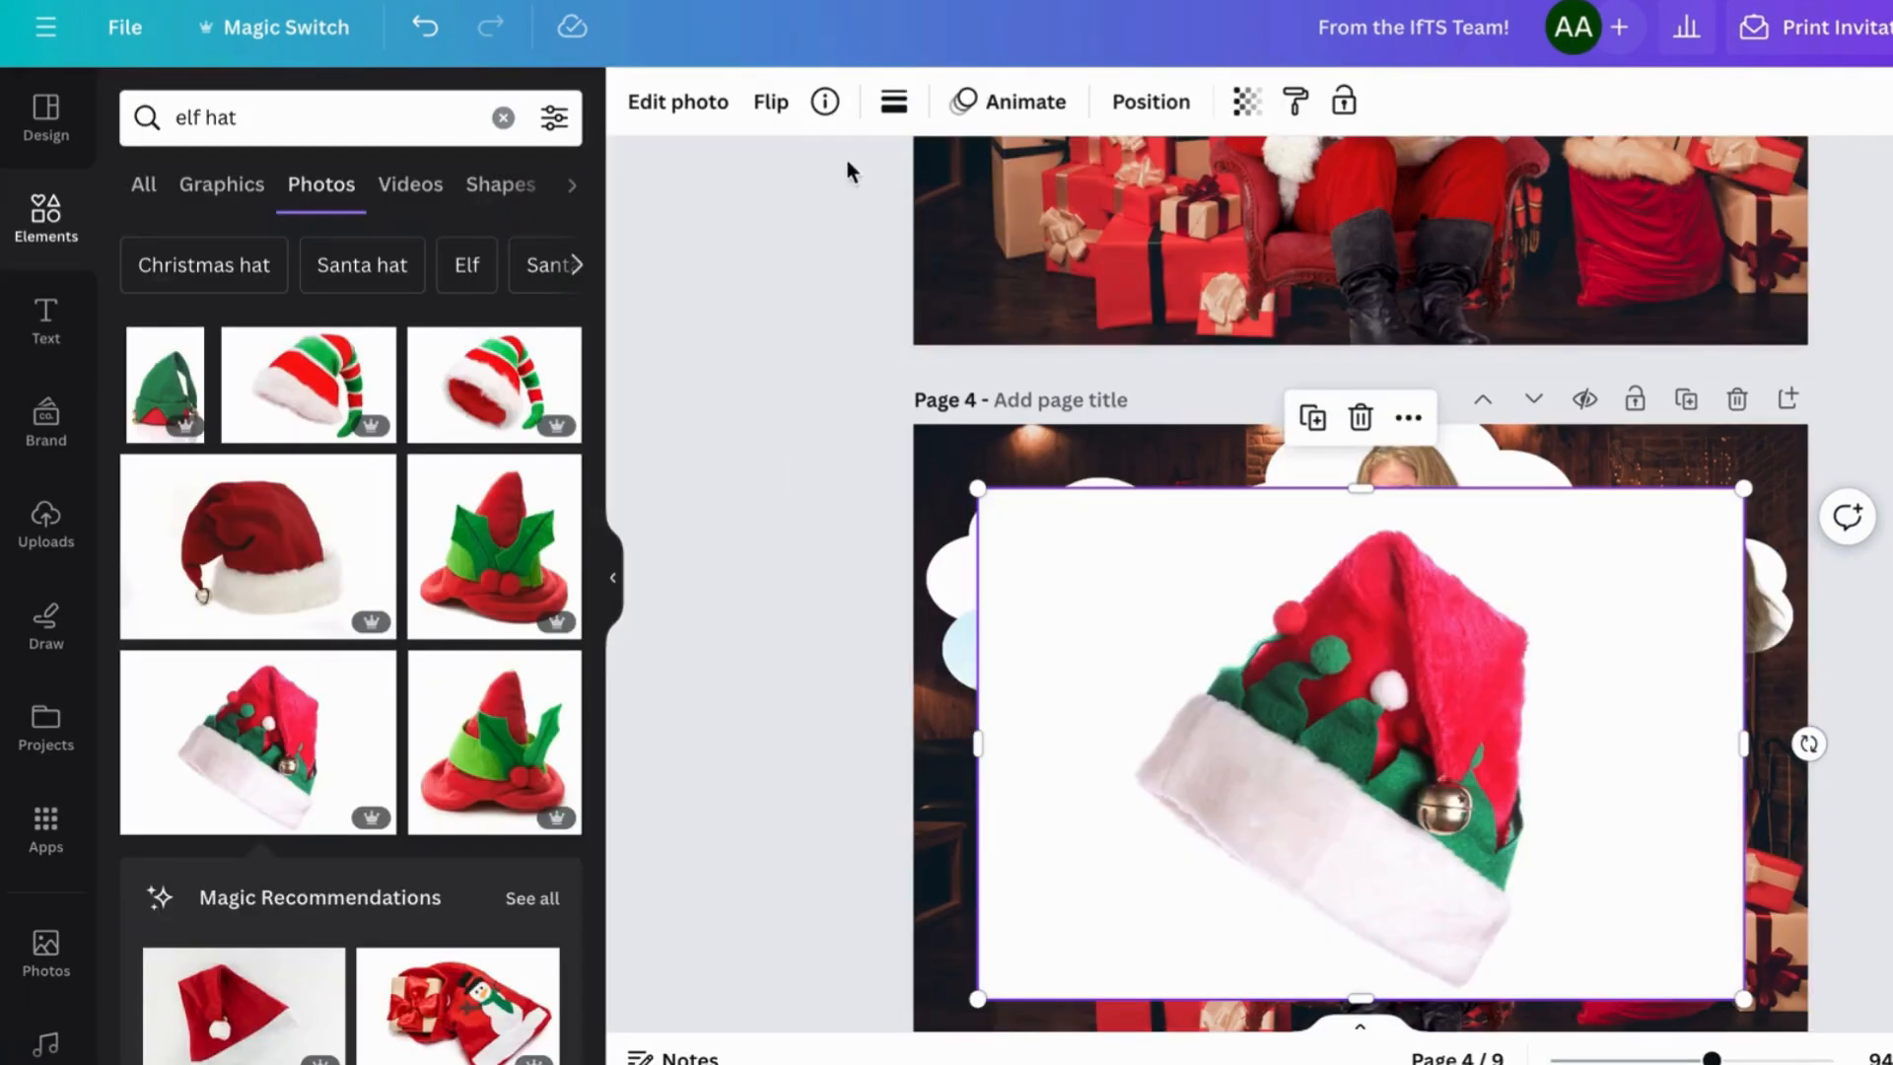
# - Remove the background of the elf hat photo on page 4, then shrink and rotate the hat near the woman in black
pyautogui.click(676, 98)
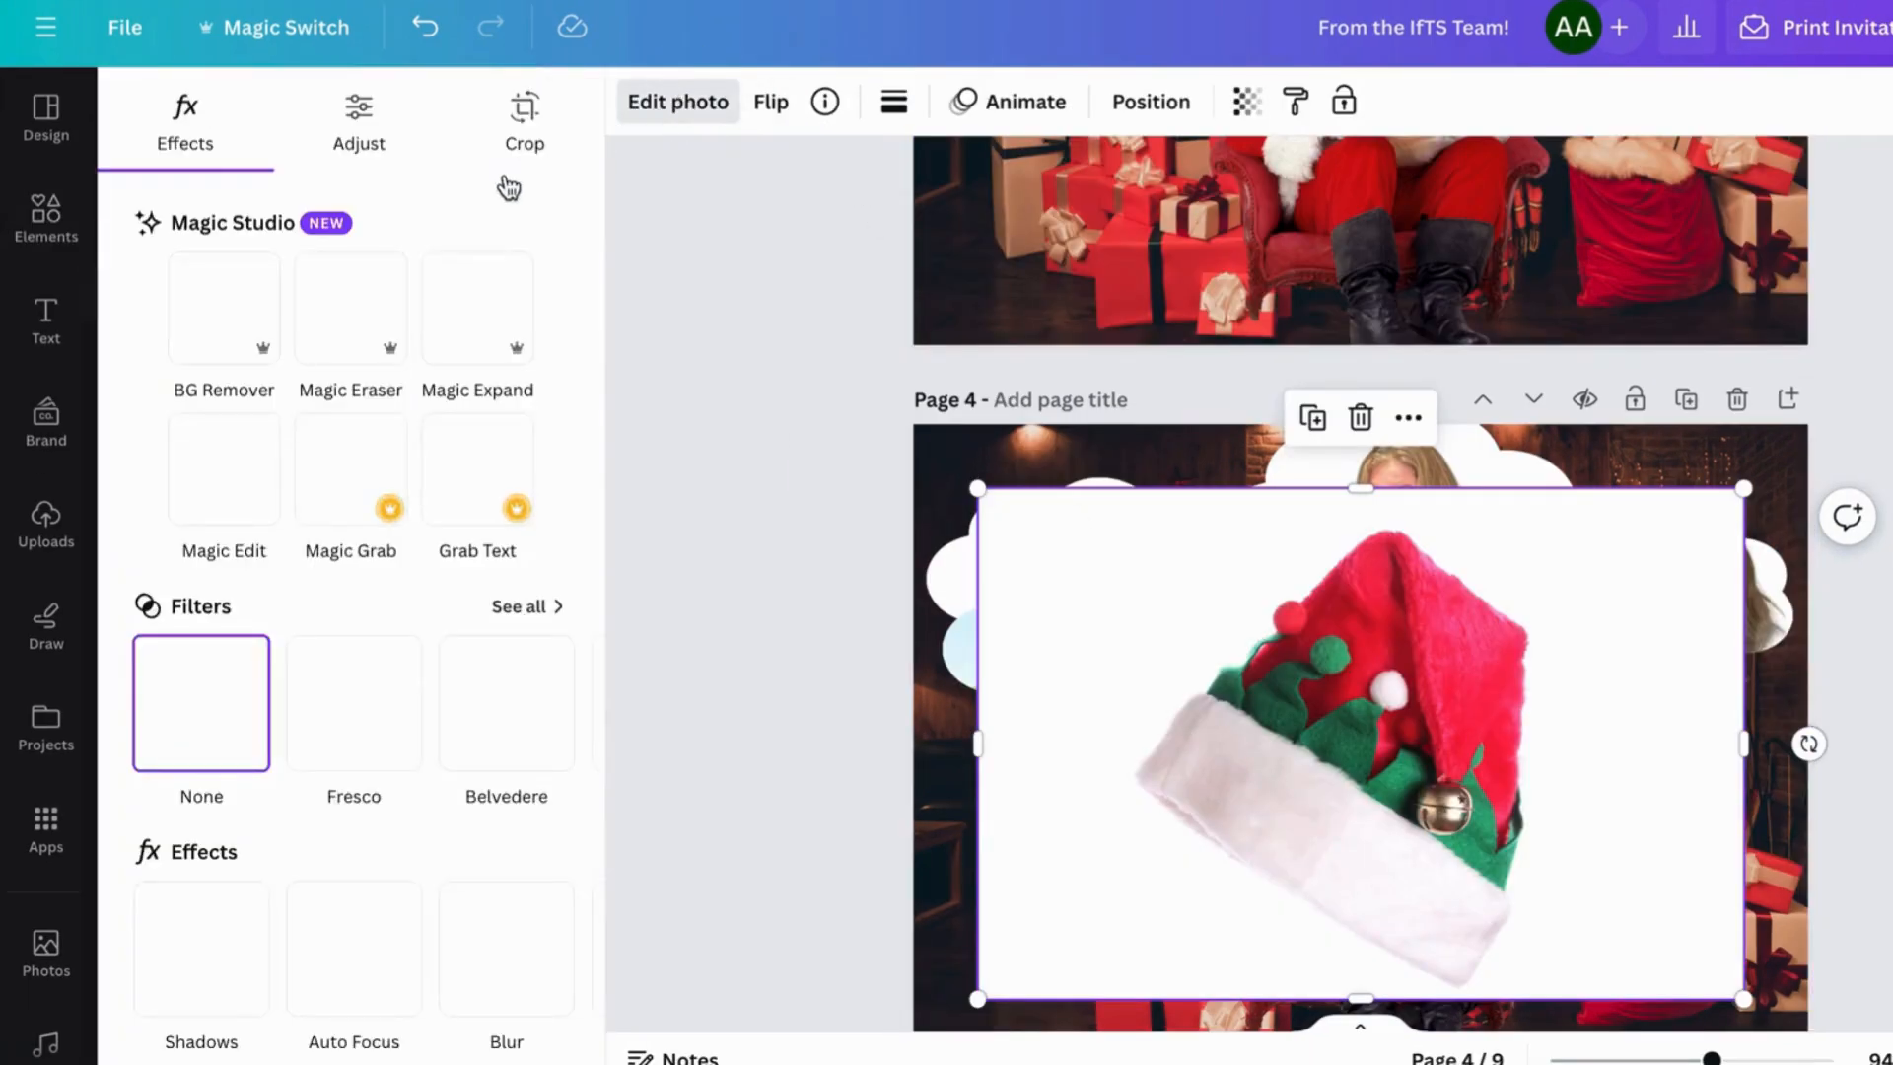
pyautogui.click(201, 318)
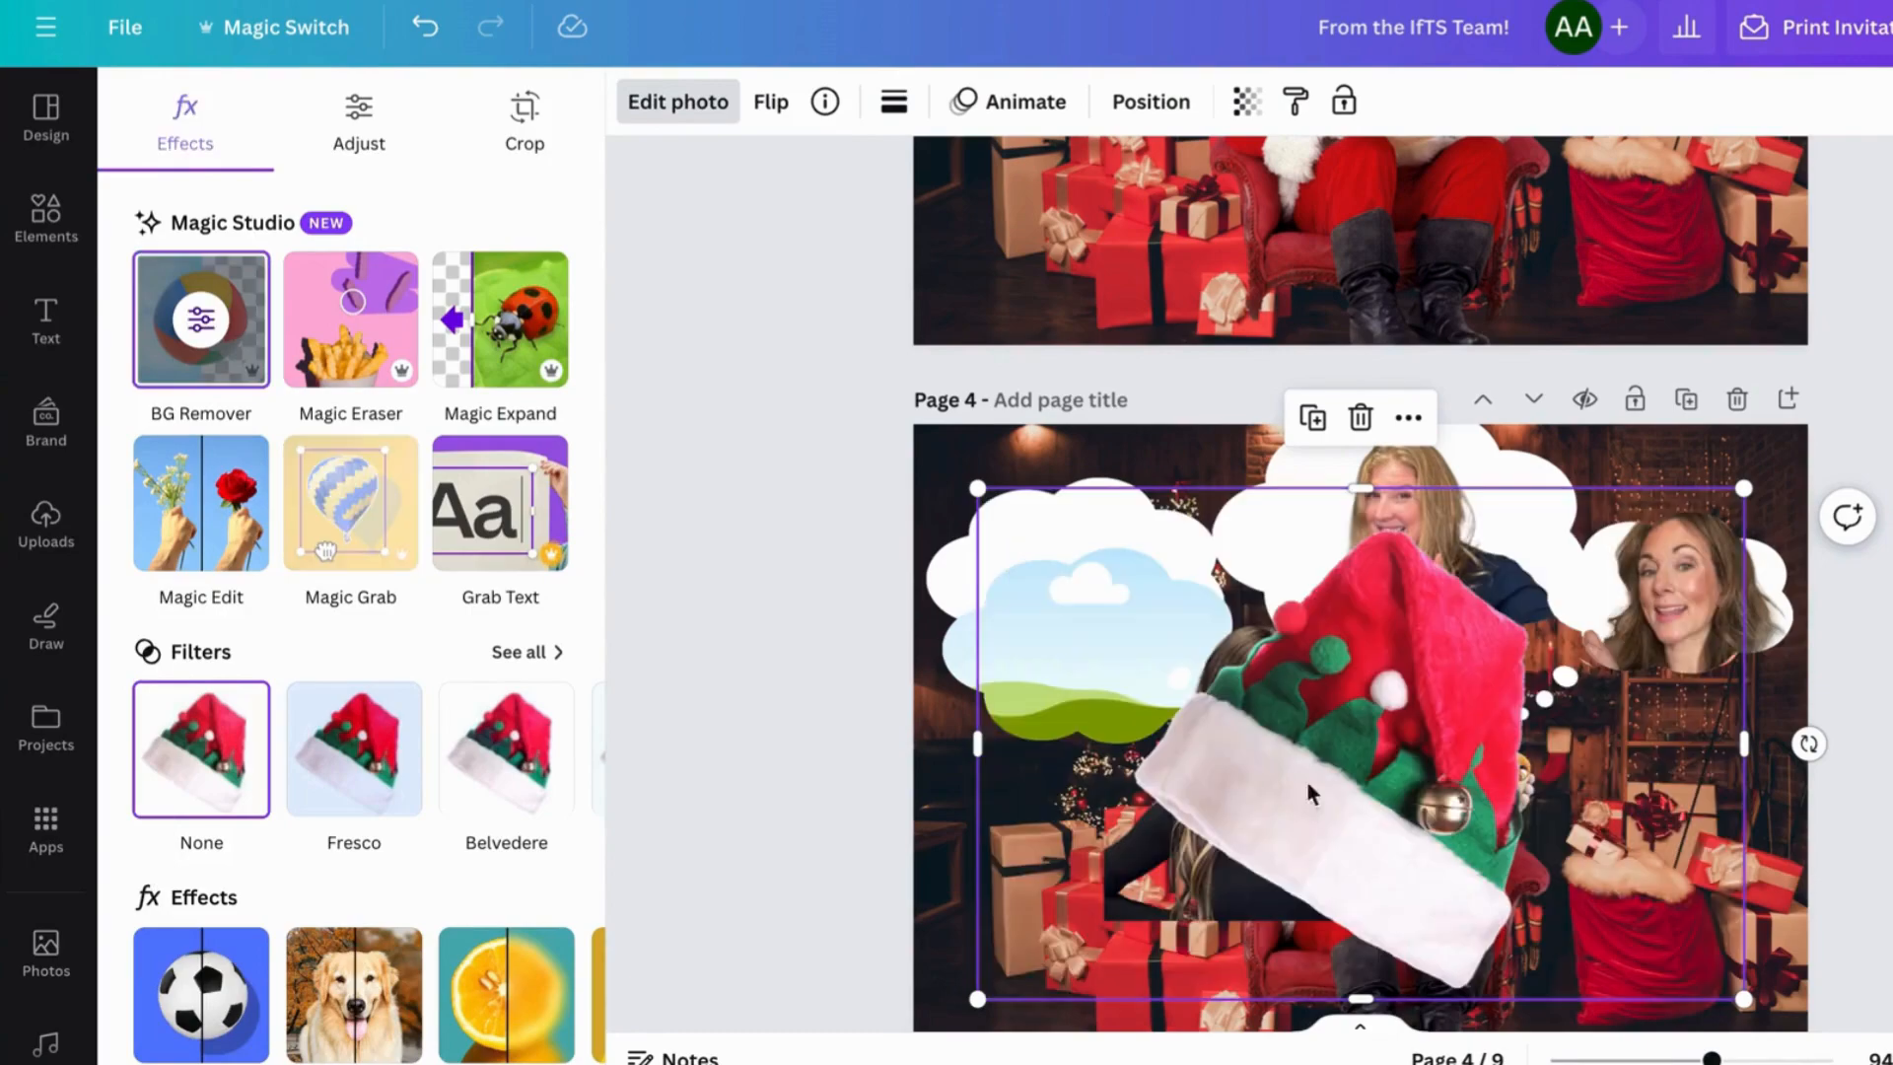
pyautogui.moveTo(1398, 815); pyautogui.dragTo(1410, 704)
pyautogui.moveTo(1686, 431); pyautogui.dragTo(1501, 559)
pyautogui.moveTo(1211, 1007); pyautogui.dragTo(1280, 998)
pyautogui.moveTo(1479, 684); pyautogui.dragTo(1376, 706)
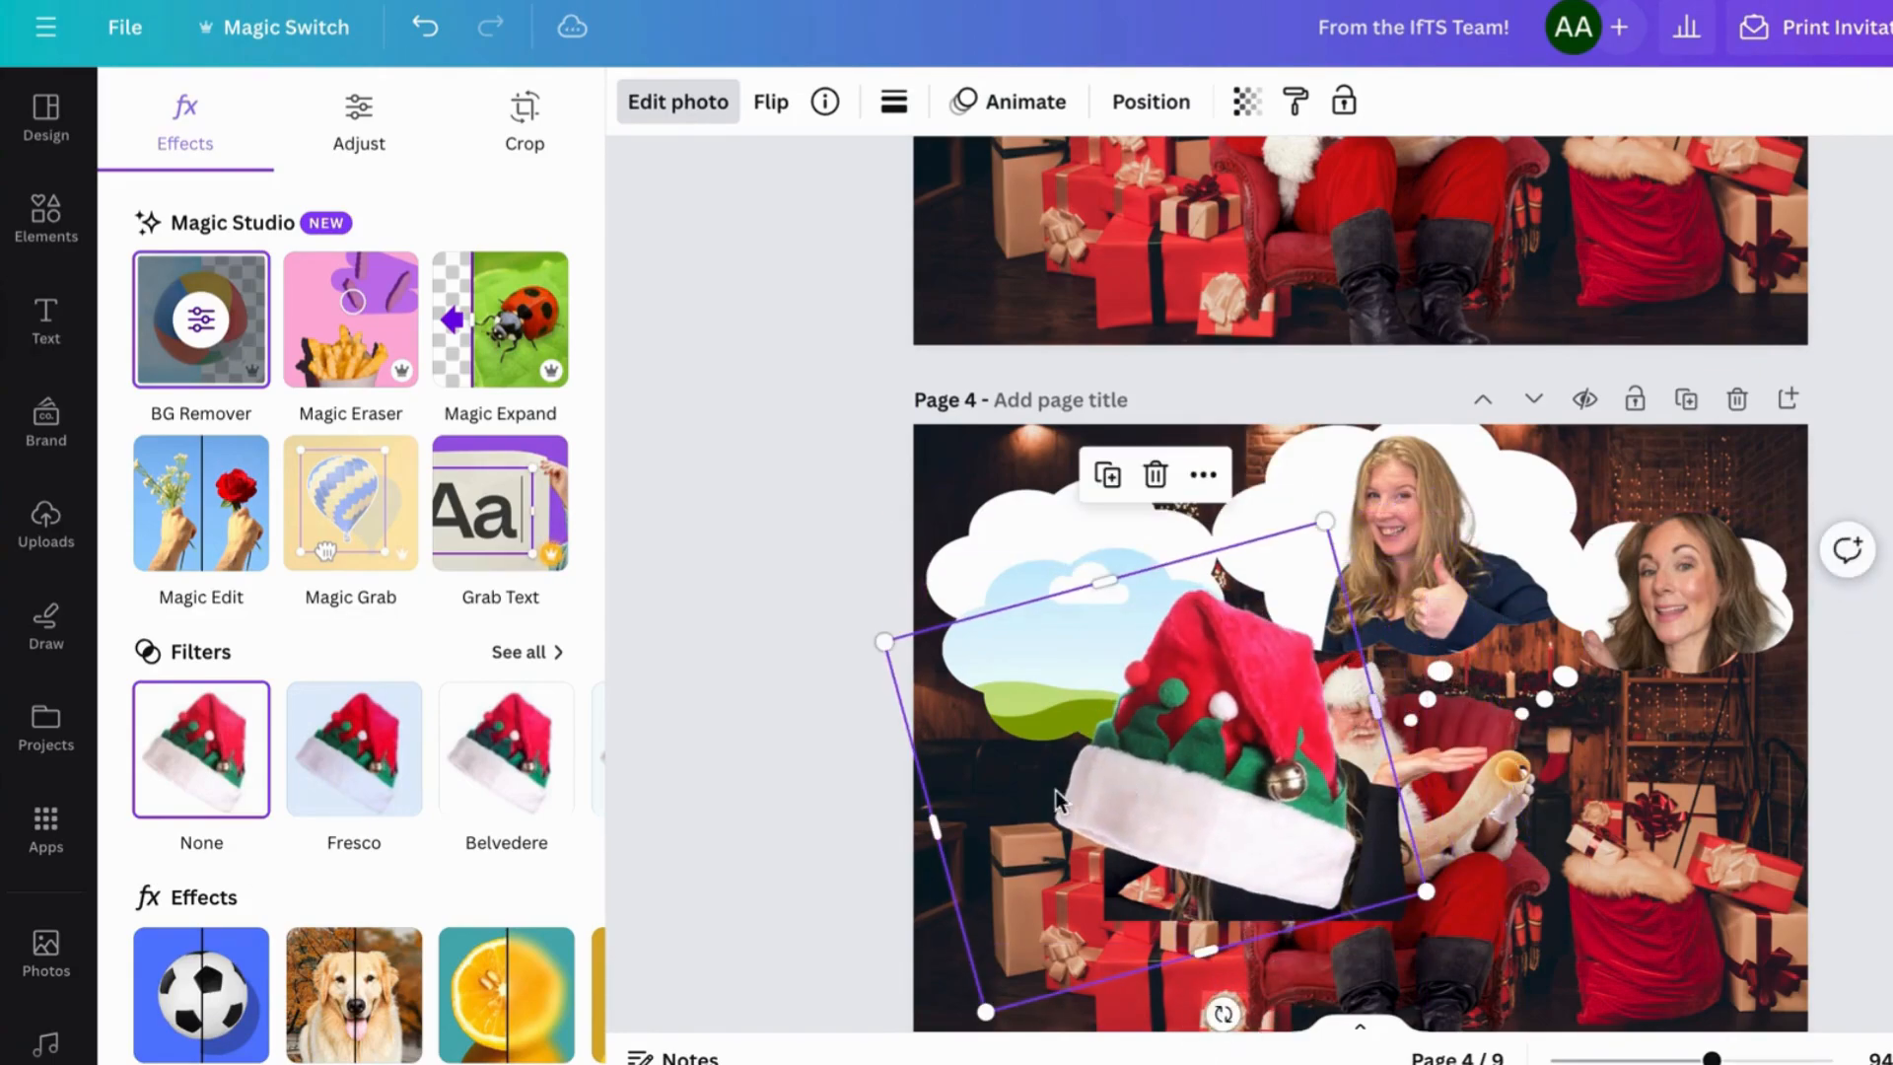
# - Crop the empty space beside the elf hat, then shrink and tilt it to fit on the head of the woman in black
pyautogui.moveTo(939, 827); pyautogui.dragTo(1027, 801)
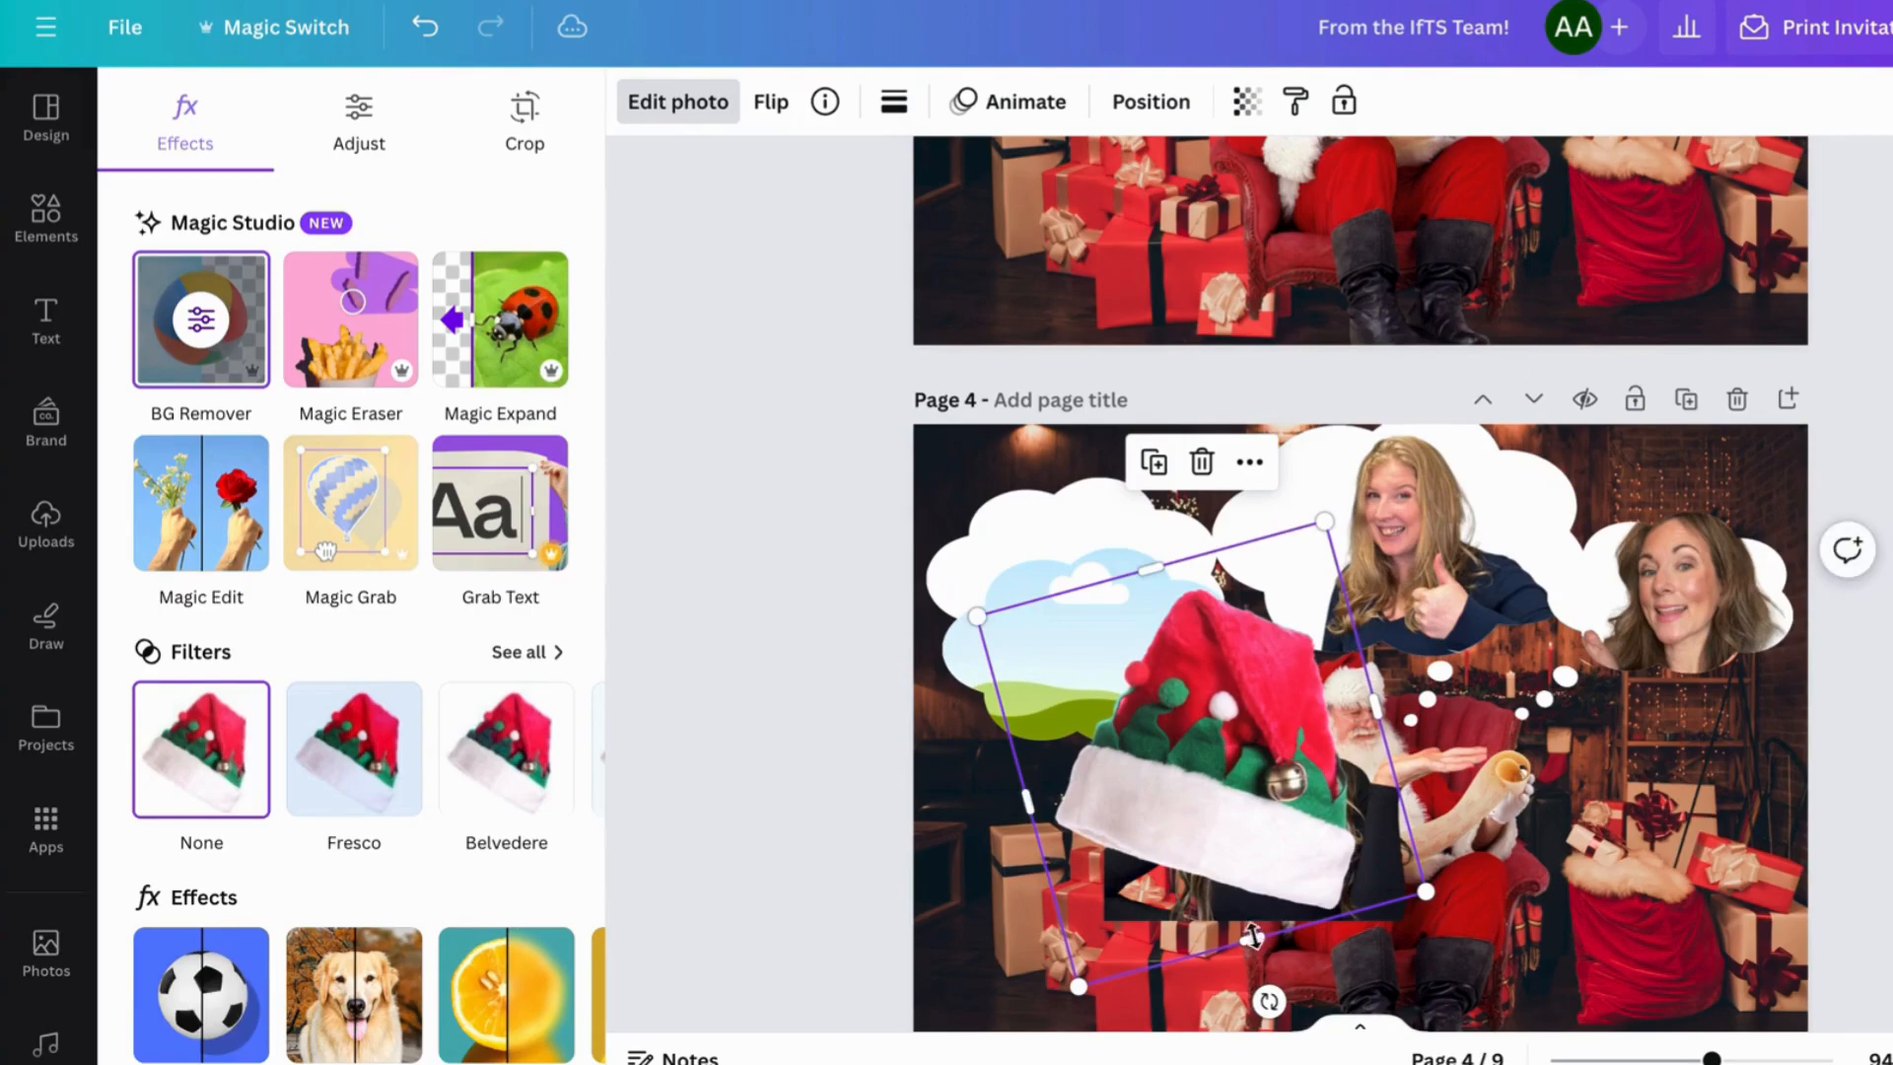
pyautogui.moveTo(1425, 891); pyautogui.dragTo(1282, 804)
pyautogui.moveTo(1181, 898); pyautogui.dragTo(1278, 652)
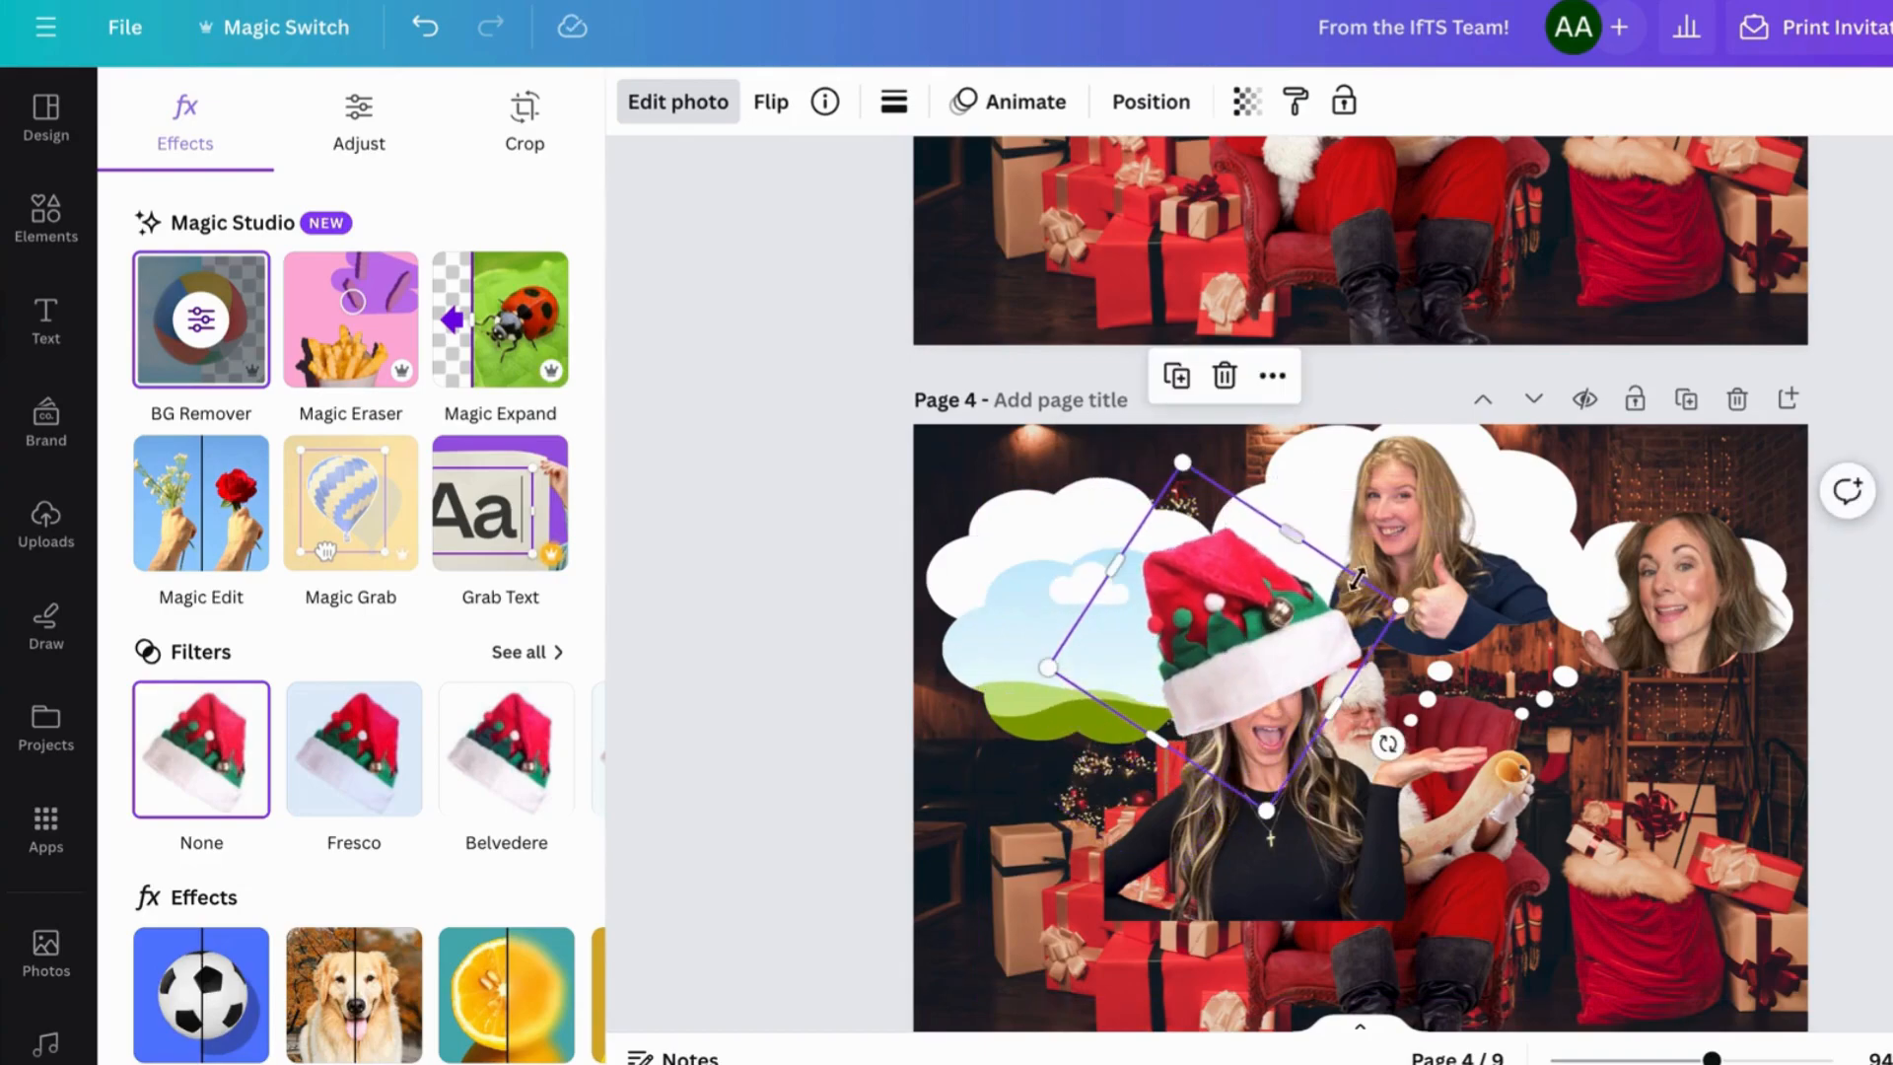
pyautogui.moveTo(1398, 606); pyautogui.dragTo(1315, 621)
pyautogui.moveTo(1207, 645); pyautogui.dragTo(1252, 648)
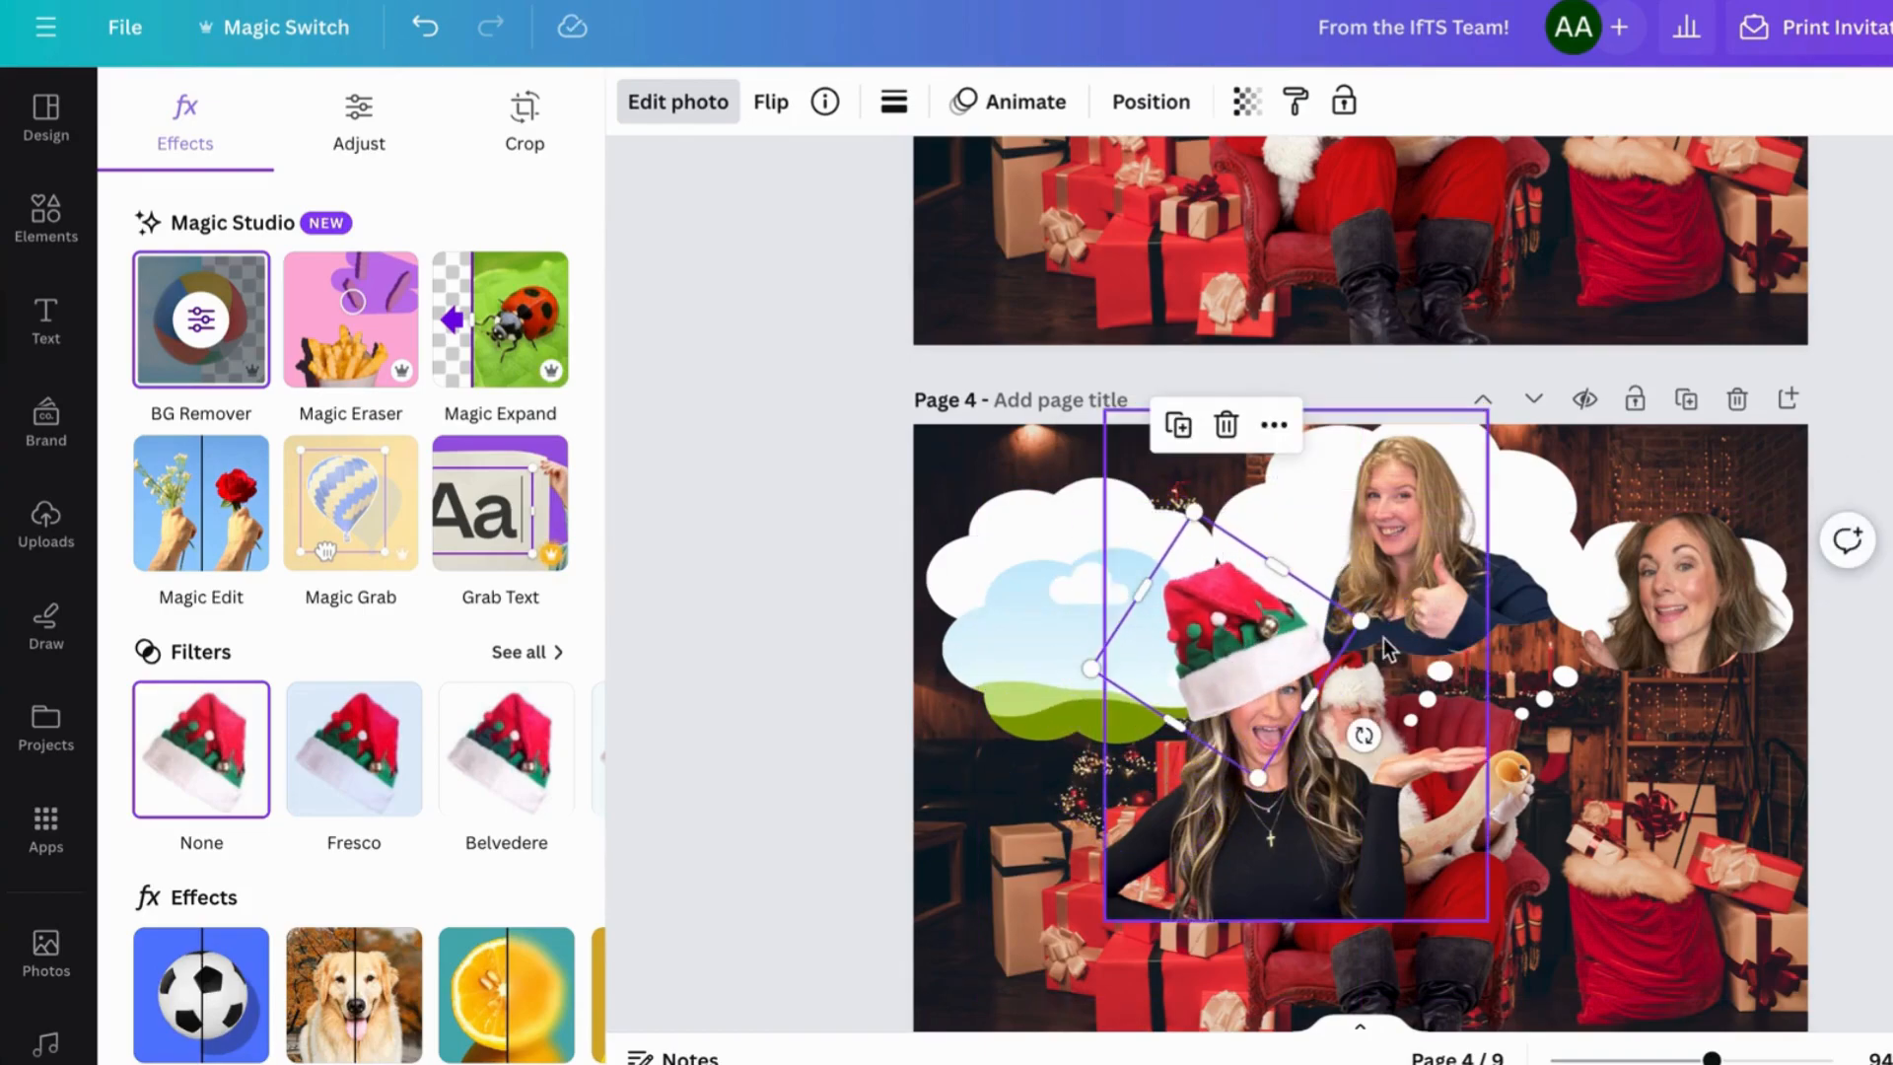
pyautogui.moveTo(1361, 621); pyautogui.dragTo(1269, 649)
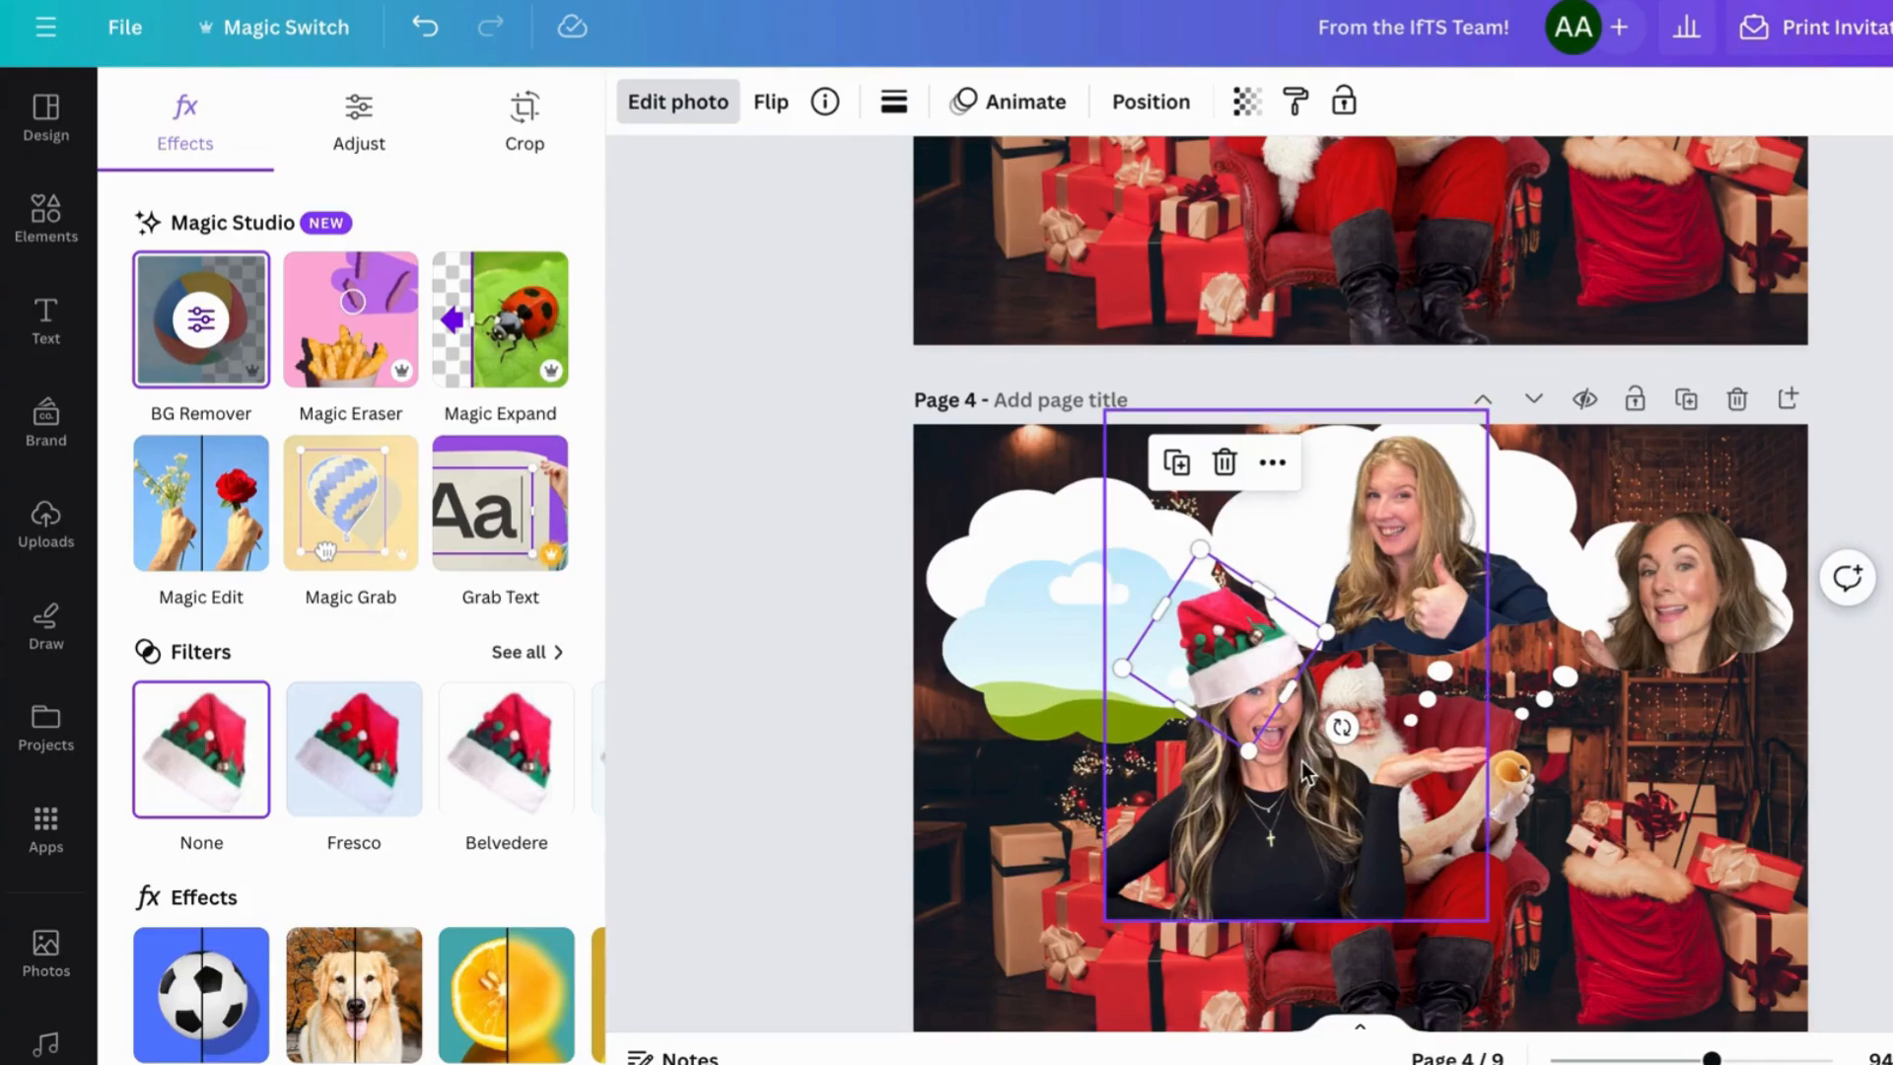
# - Place a copy of the elf hat on the blonde woman's head in the middle cloud and rotate and resize it to fit
pyautogui.scroll(1, 1207, 643)
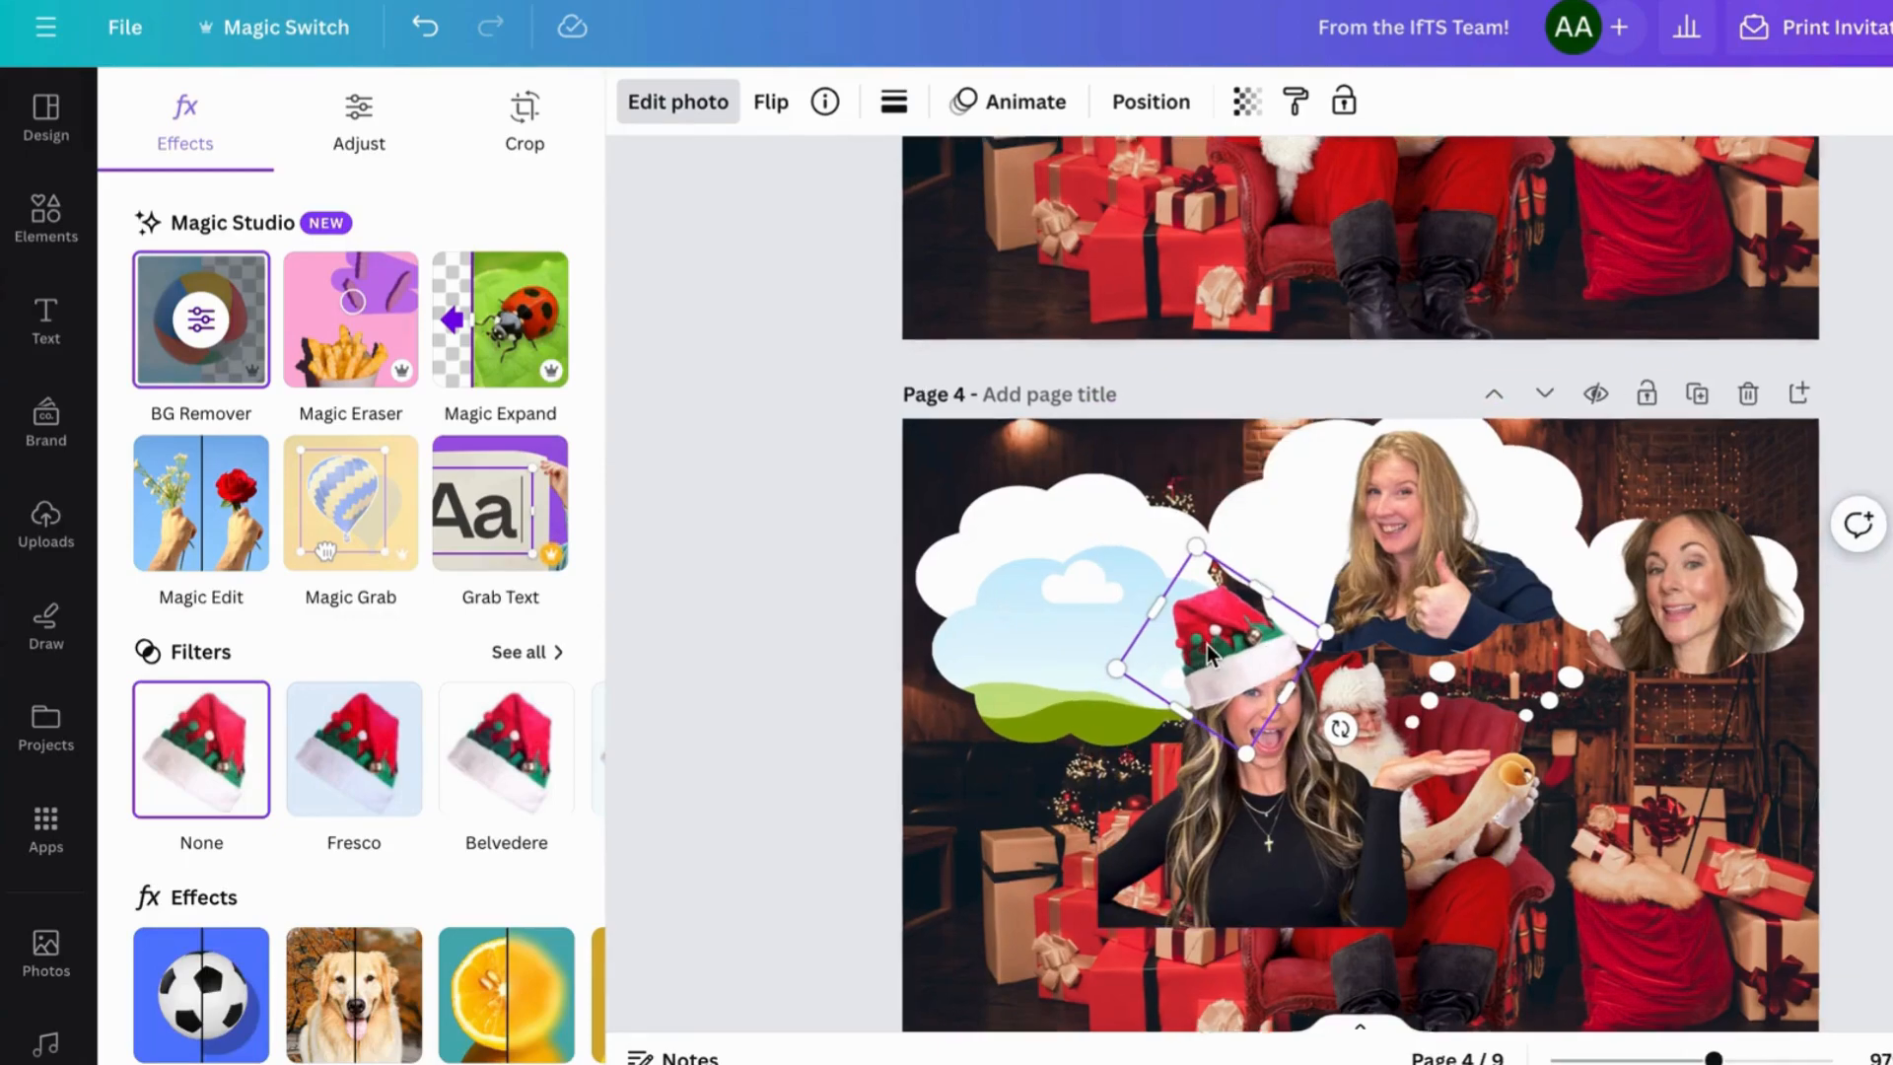
pyautogui.scroll(5, 1207, 643)
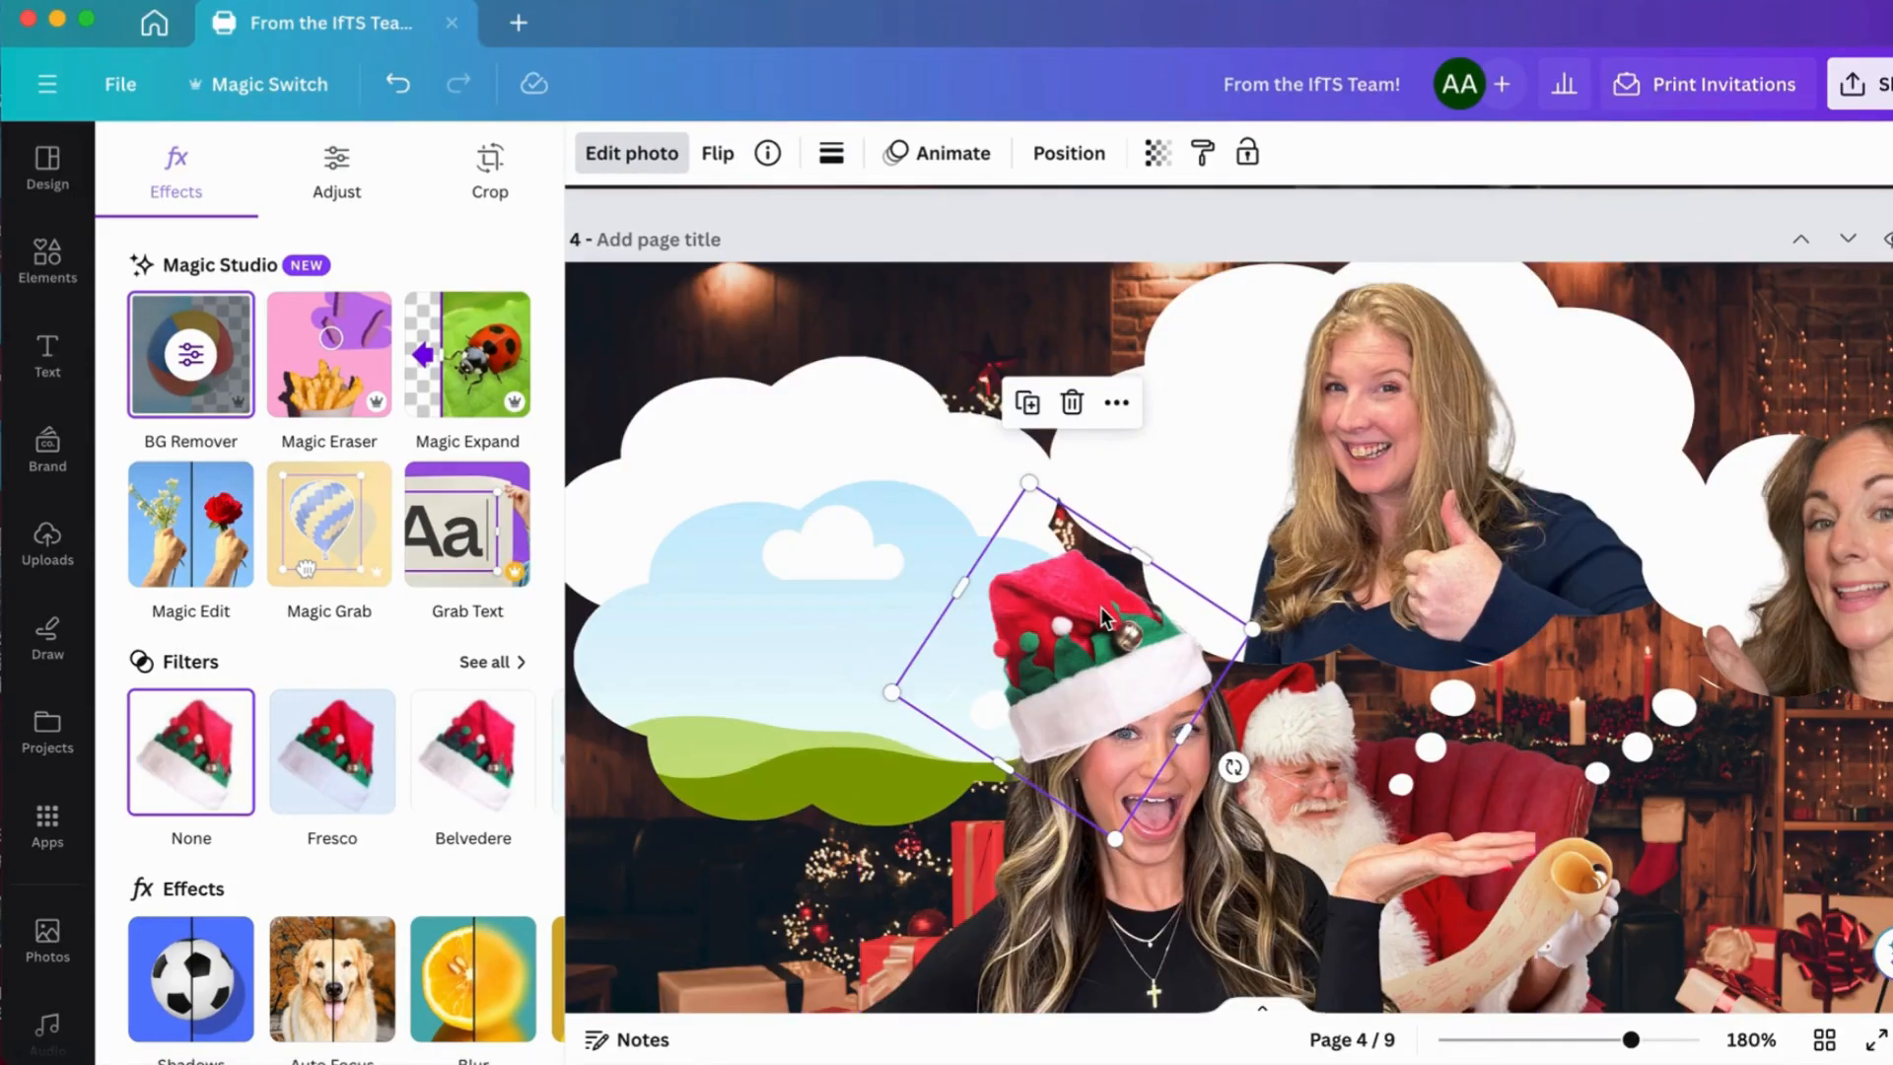
pyautogui.moveTo(1092, 676); pyautogui.dragTo(1293, 272)
pyautogui.moveTo(1331, 365)
pyautogui.mouseDown()
pyautogui.moveTo(1365, 368)
pyautogui.moveTo(1348, 338)
pyautogui.moveTo(1365, 370)
pyautogui.mouseUp()
pyautogui.scroll(2, 1373, 436)
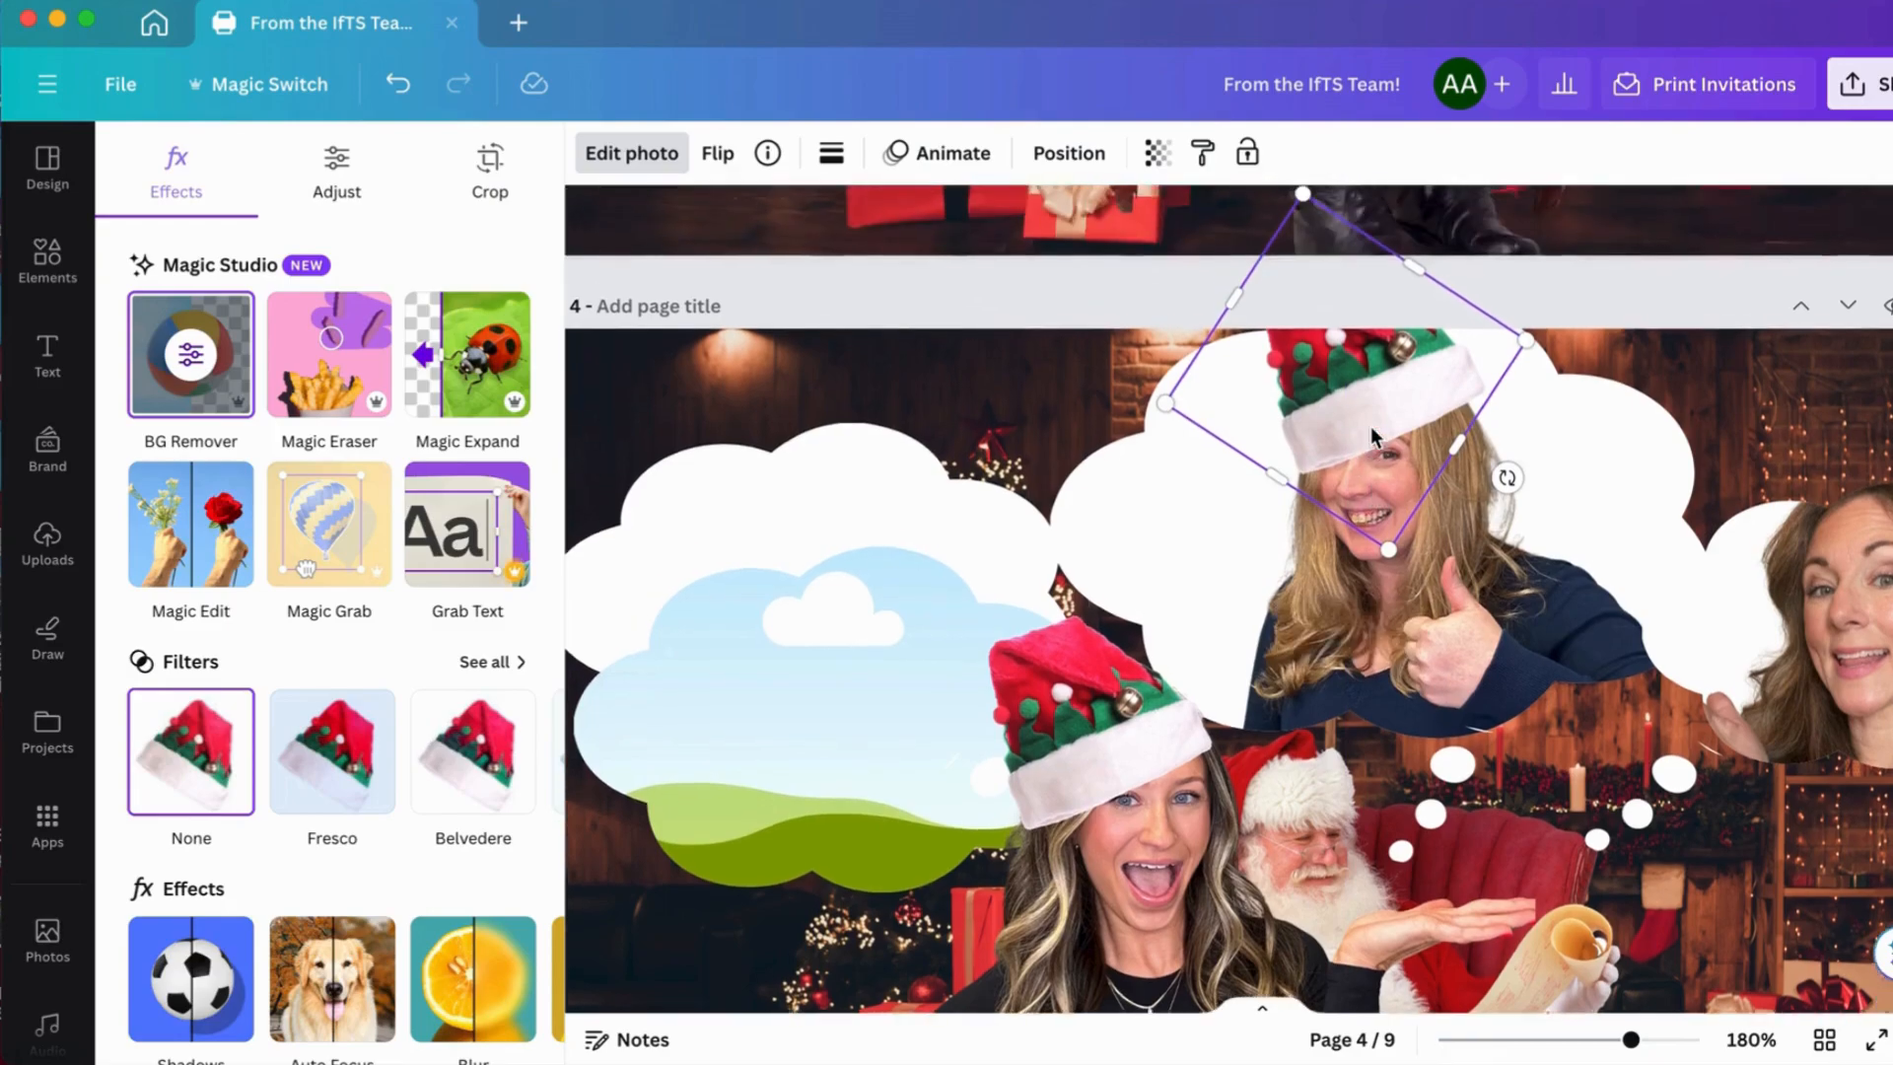
pyautogui.scroll(-2, 1375, 439)
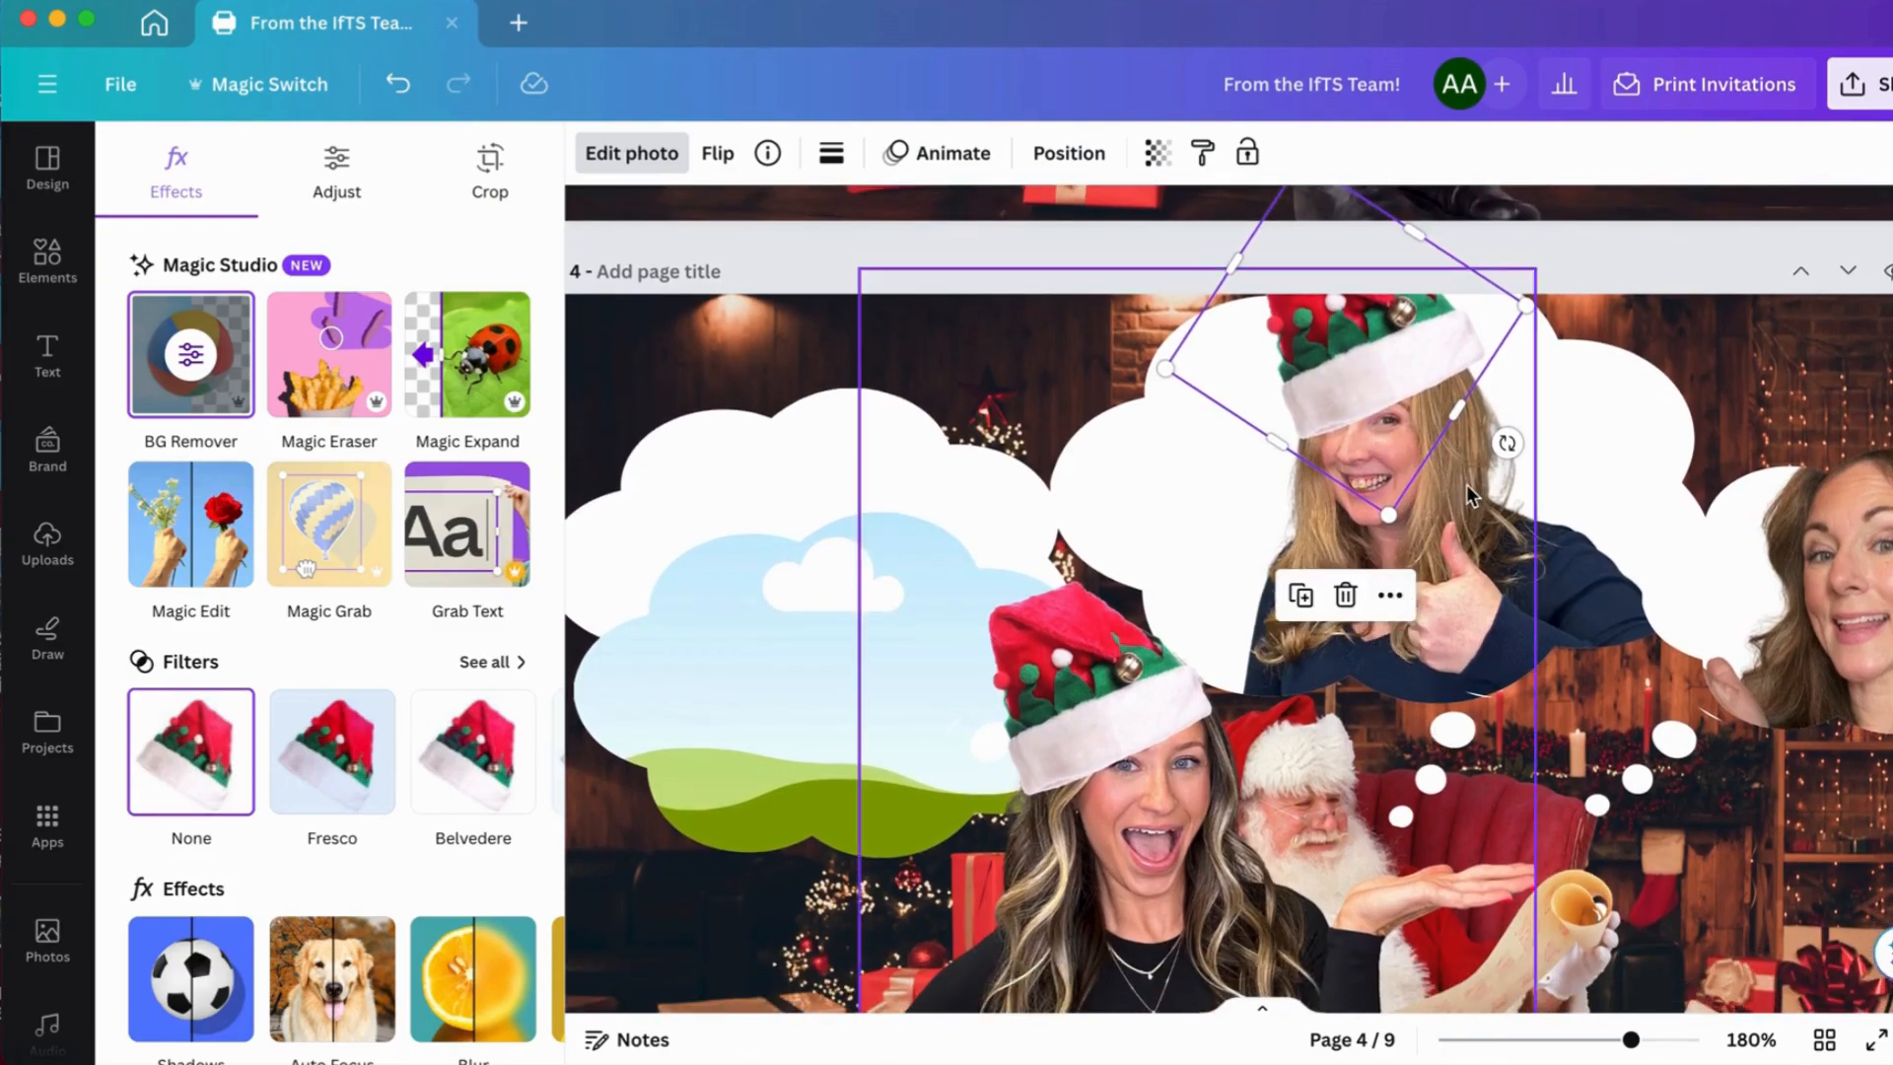
pyautogui.moveTo(1507, 443); pyautogui.dragTo(1454, 493)
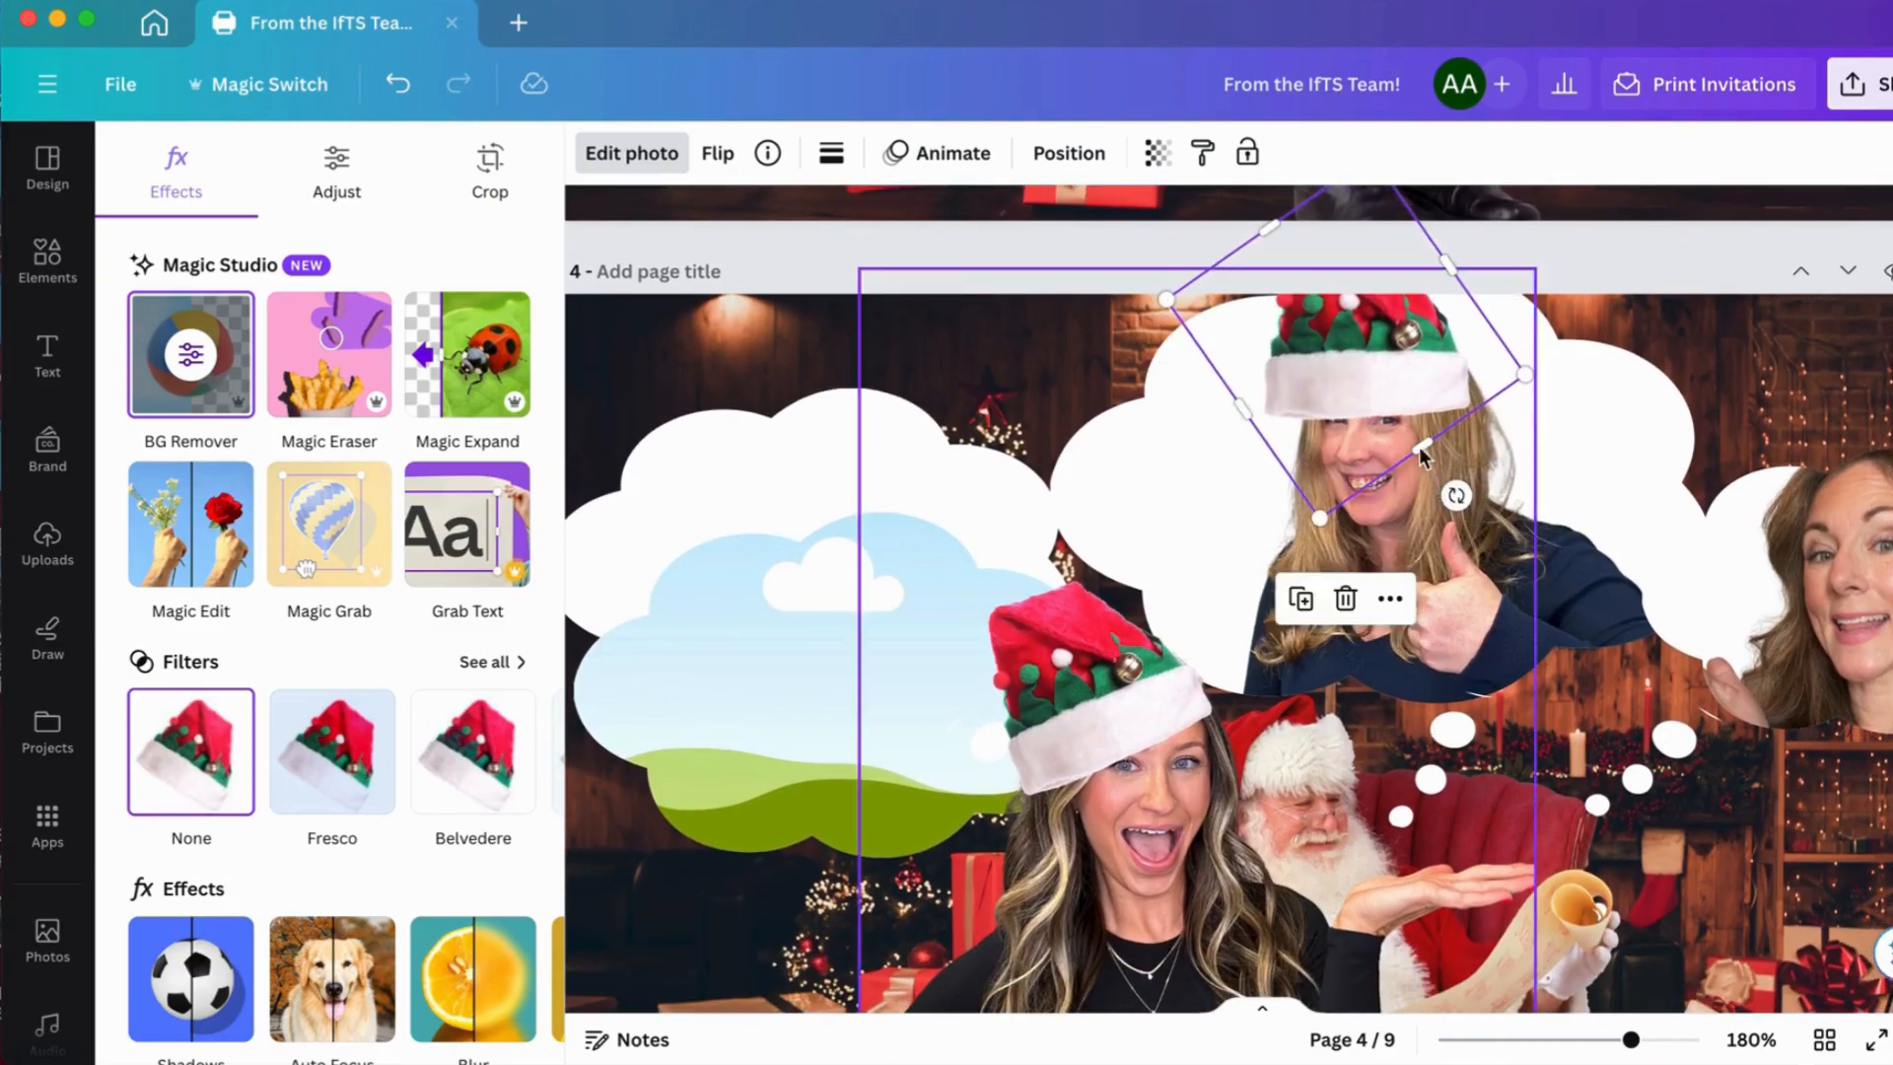
pyautogui.moveTo(1373, 372); pyautogui.dragTo(1400, 382)
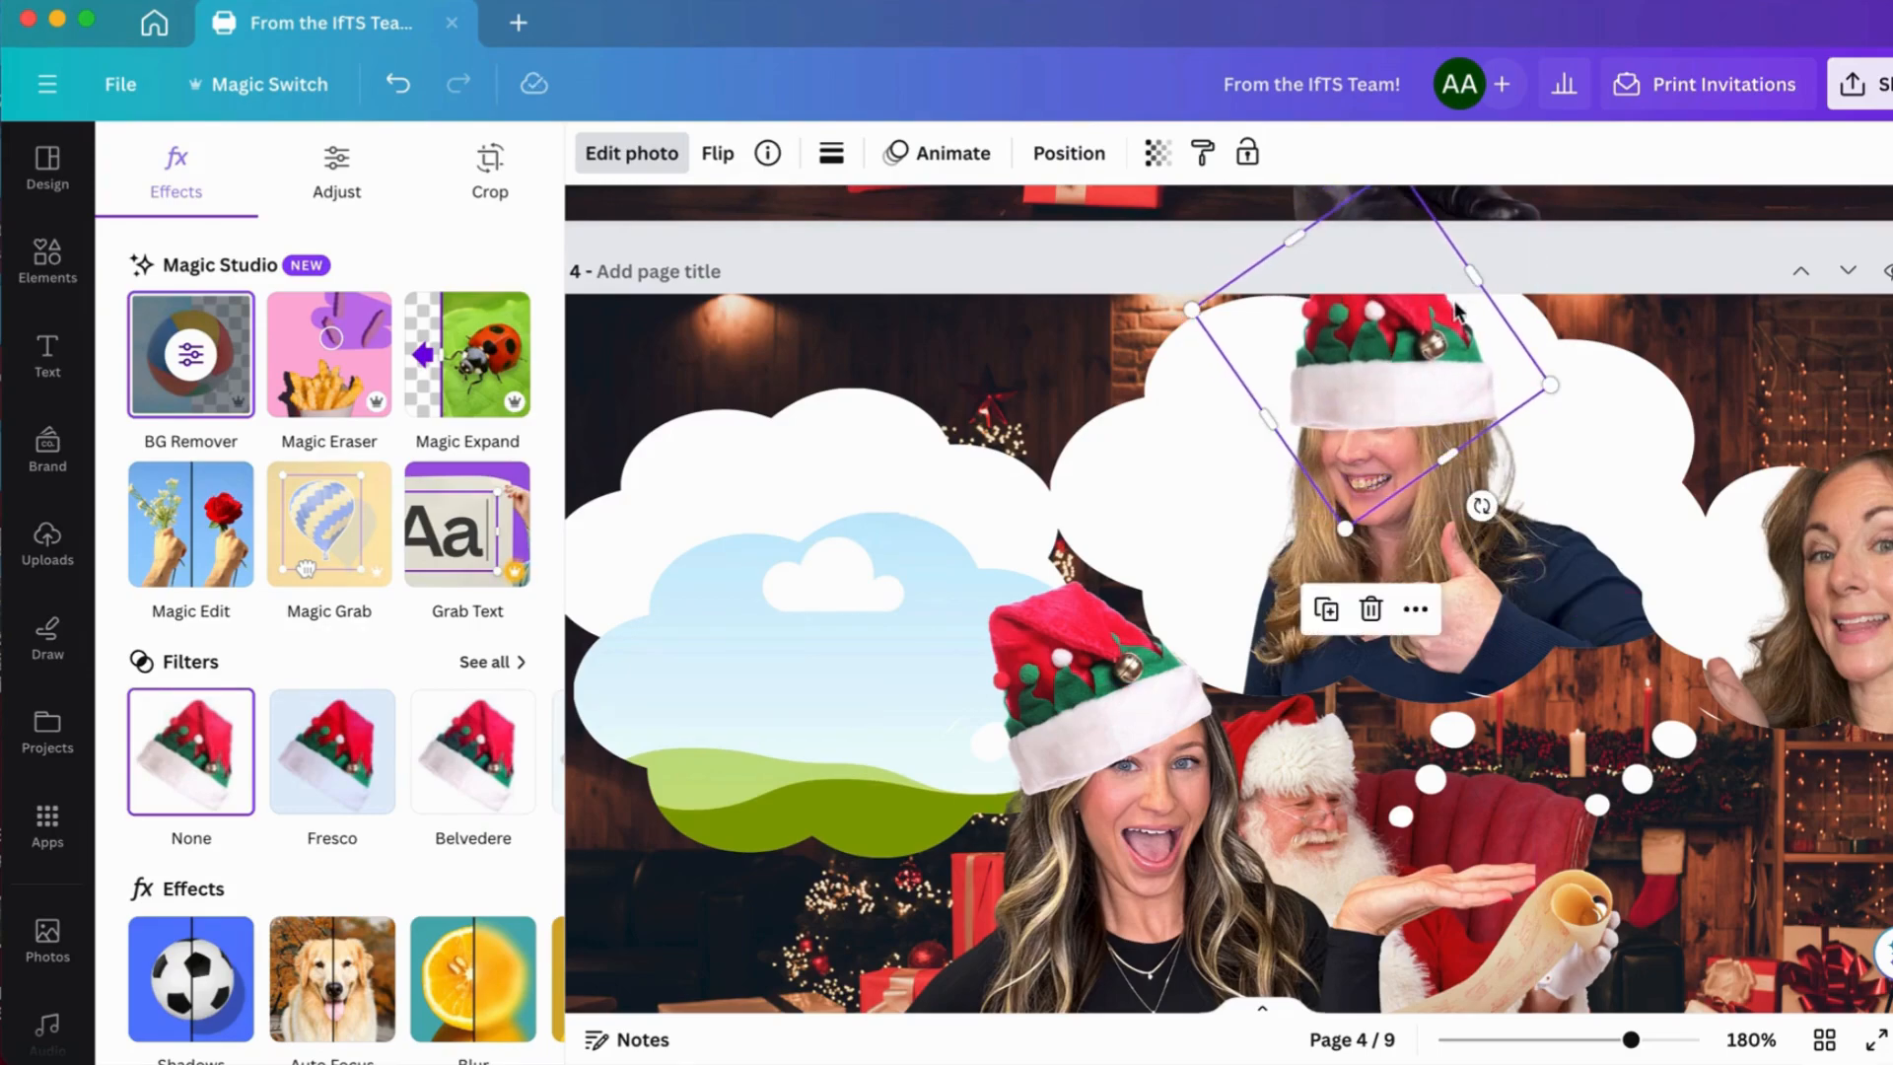
pyautogui.moveTo(1546, 383); pyautogui.dragTo(1413, 339)
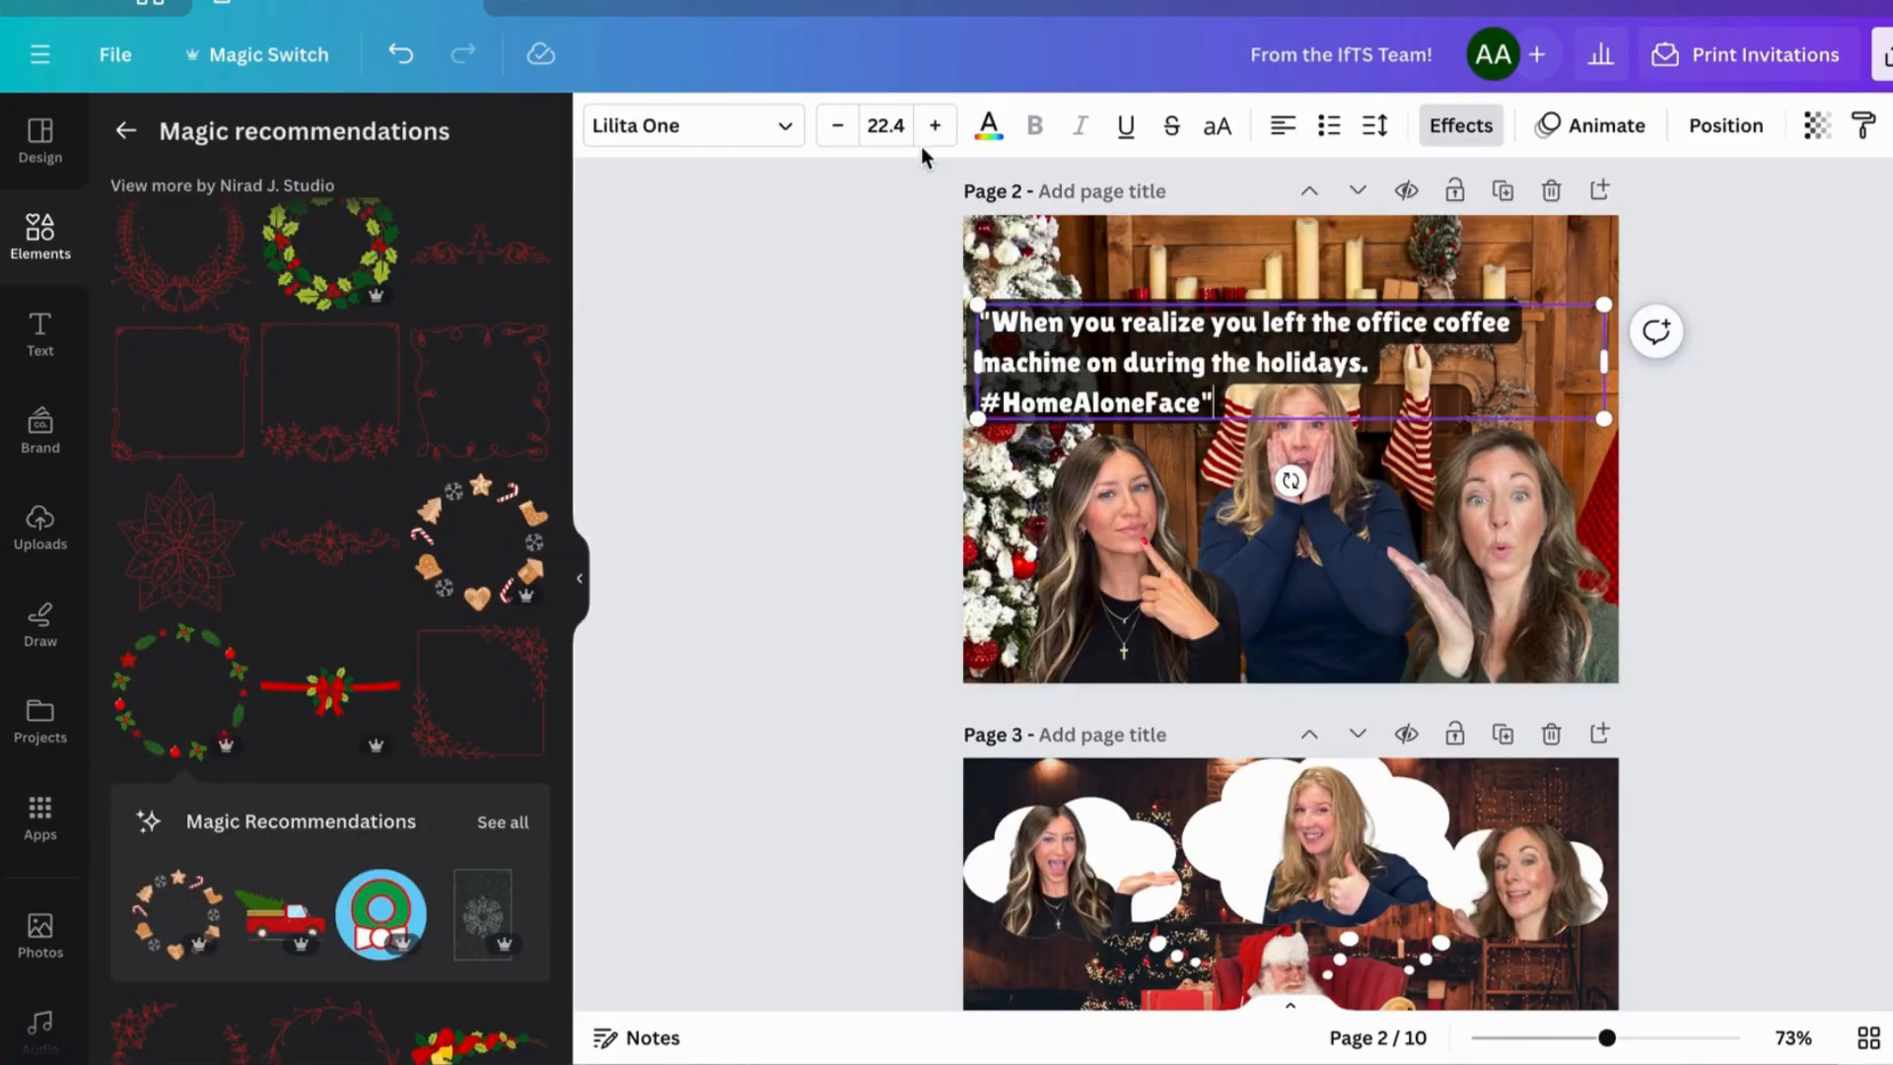
# - Reduce the font size of page 2's coffee machine caption to 18.4
pyautogui.click(837, 126)
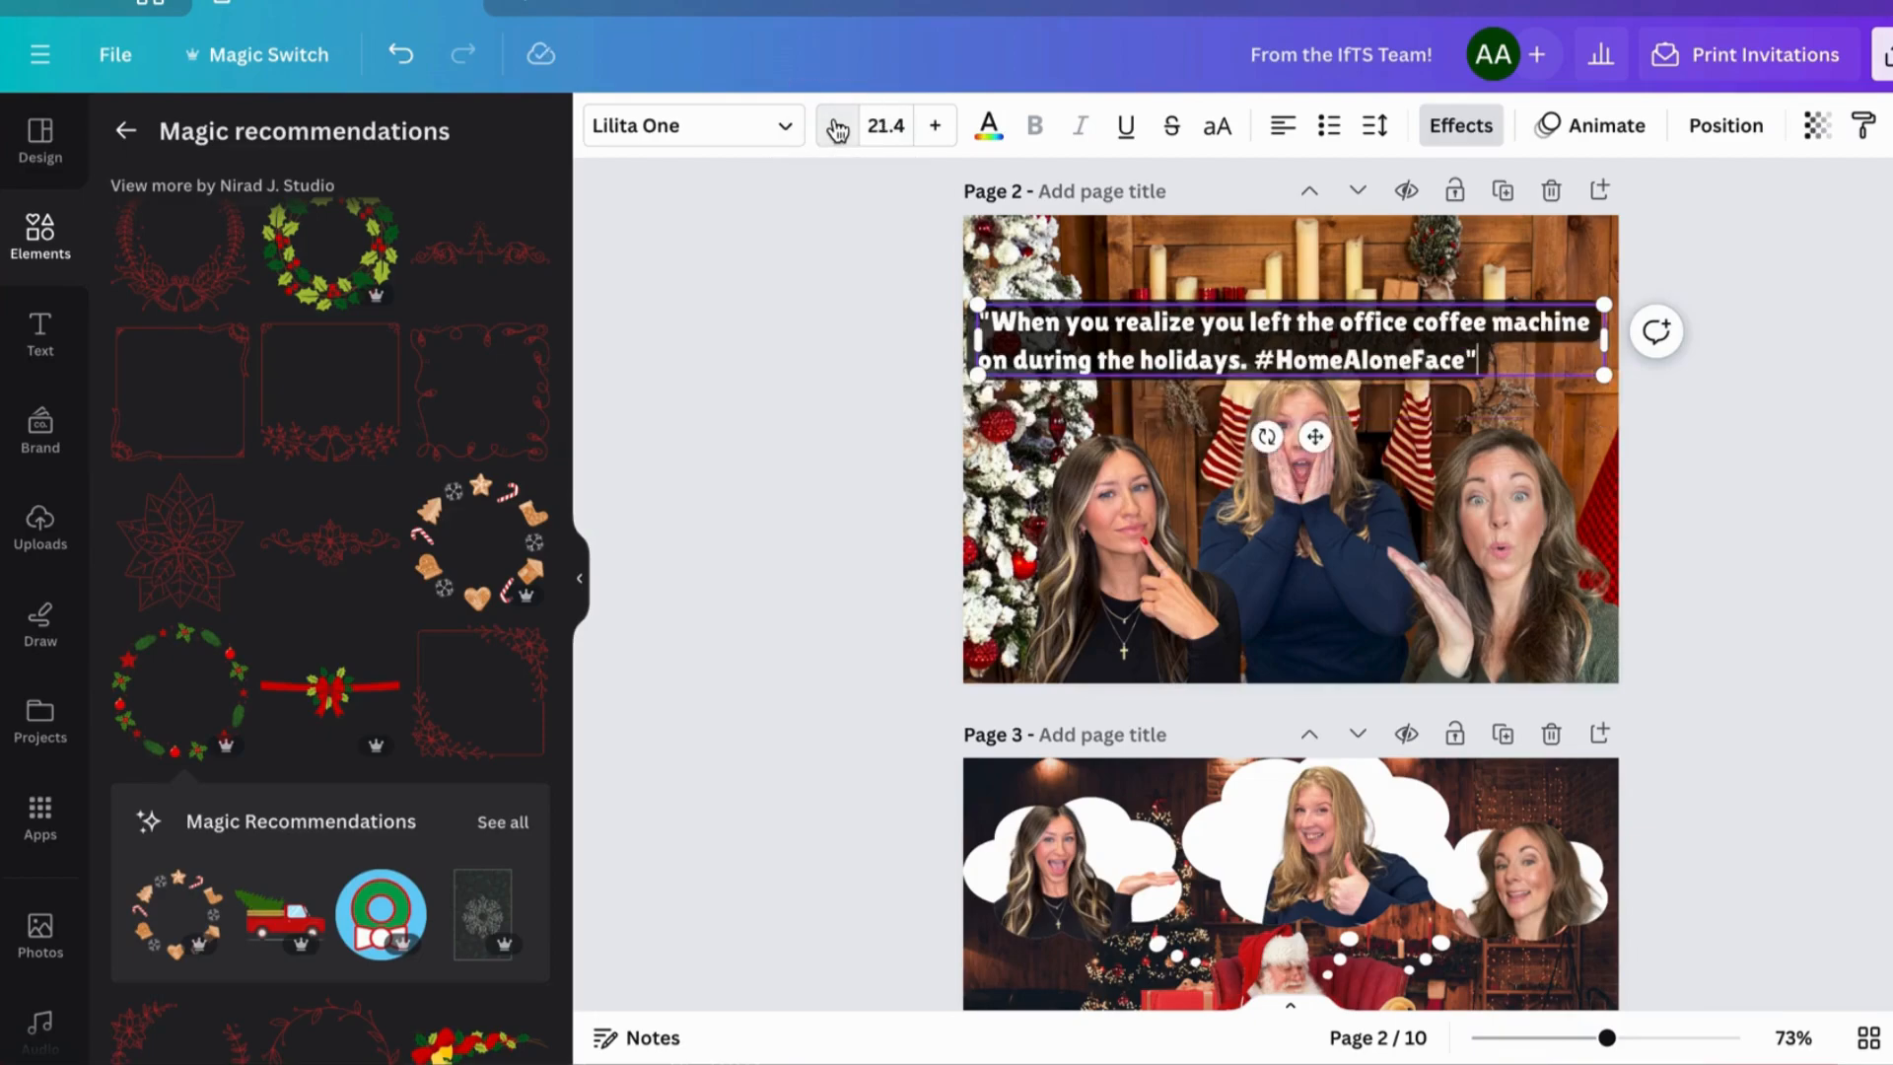
pyautogui.click(837, 126)
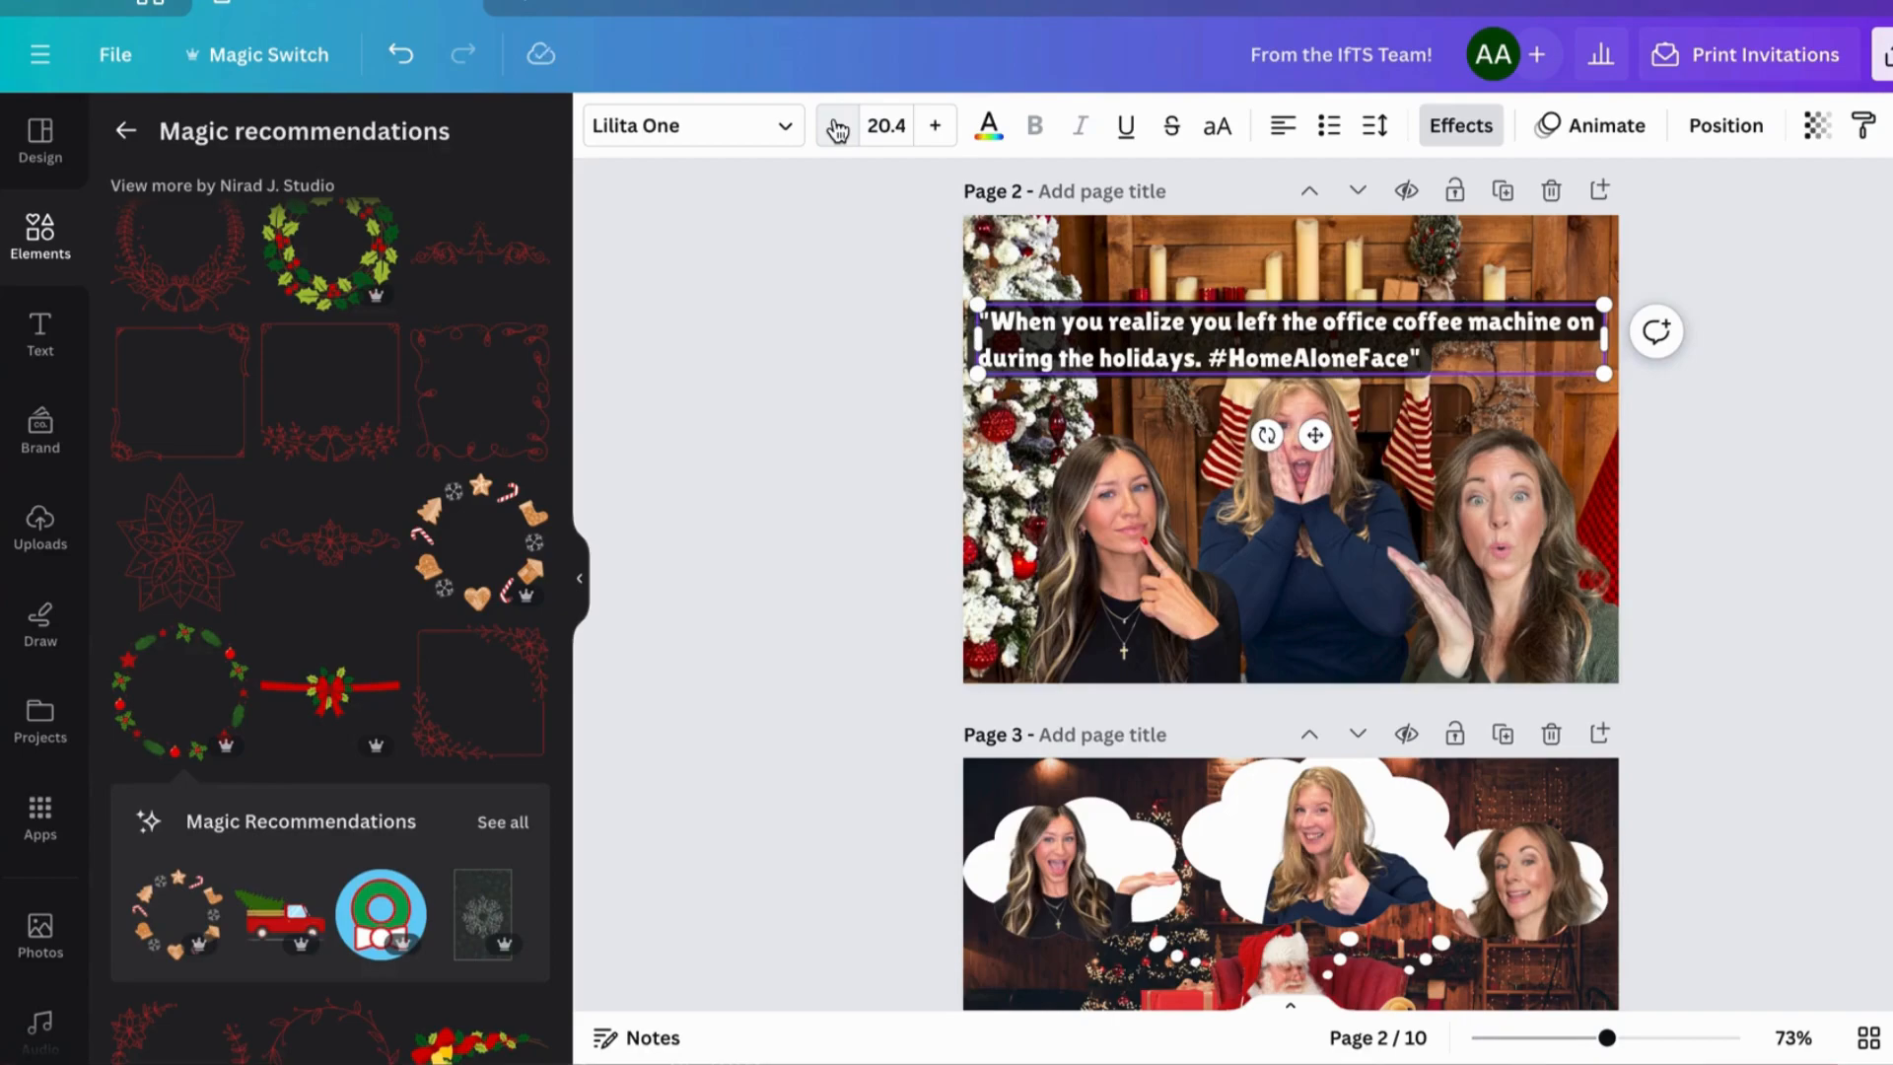
pyautogui.click(837, 126)
pyautogui.click(837, 127)
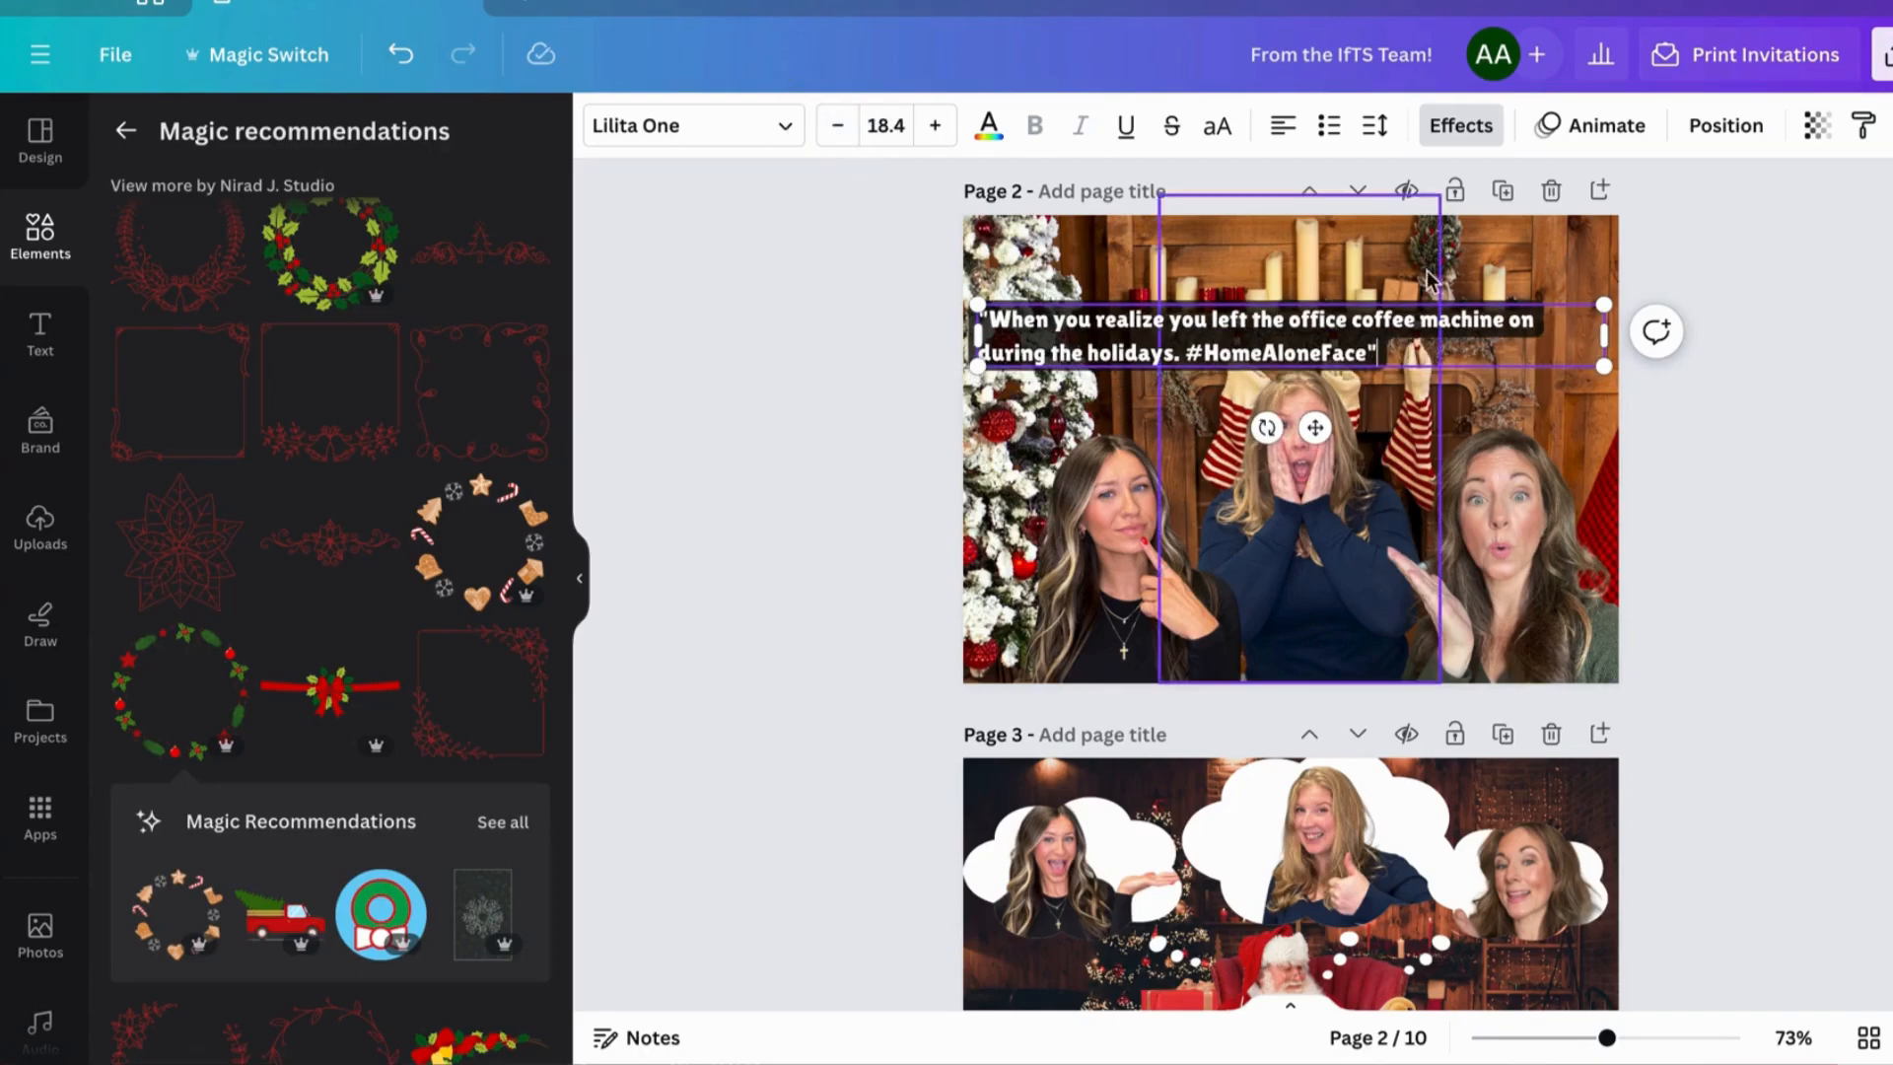
# - Narrow page 2's caption box, position it higher on the photo and set its background effect's roundness to 0
pyautogui.moveTo(1612, 340); pyautogui.dragTo(1532, 313)
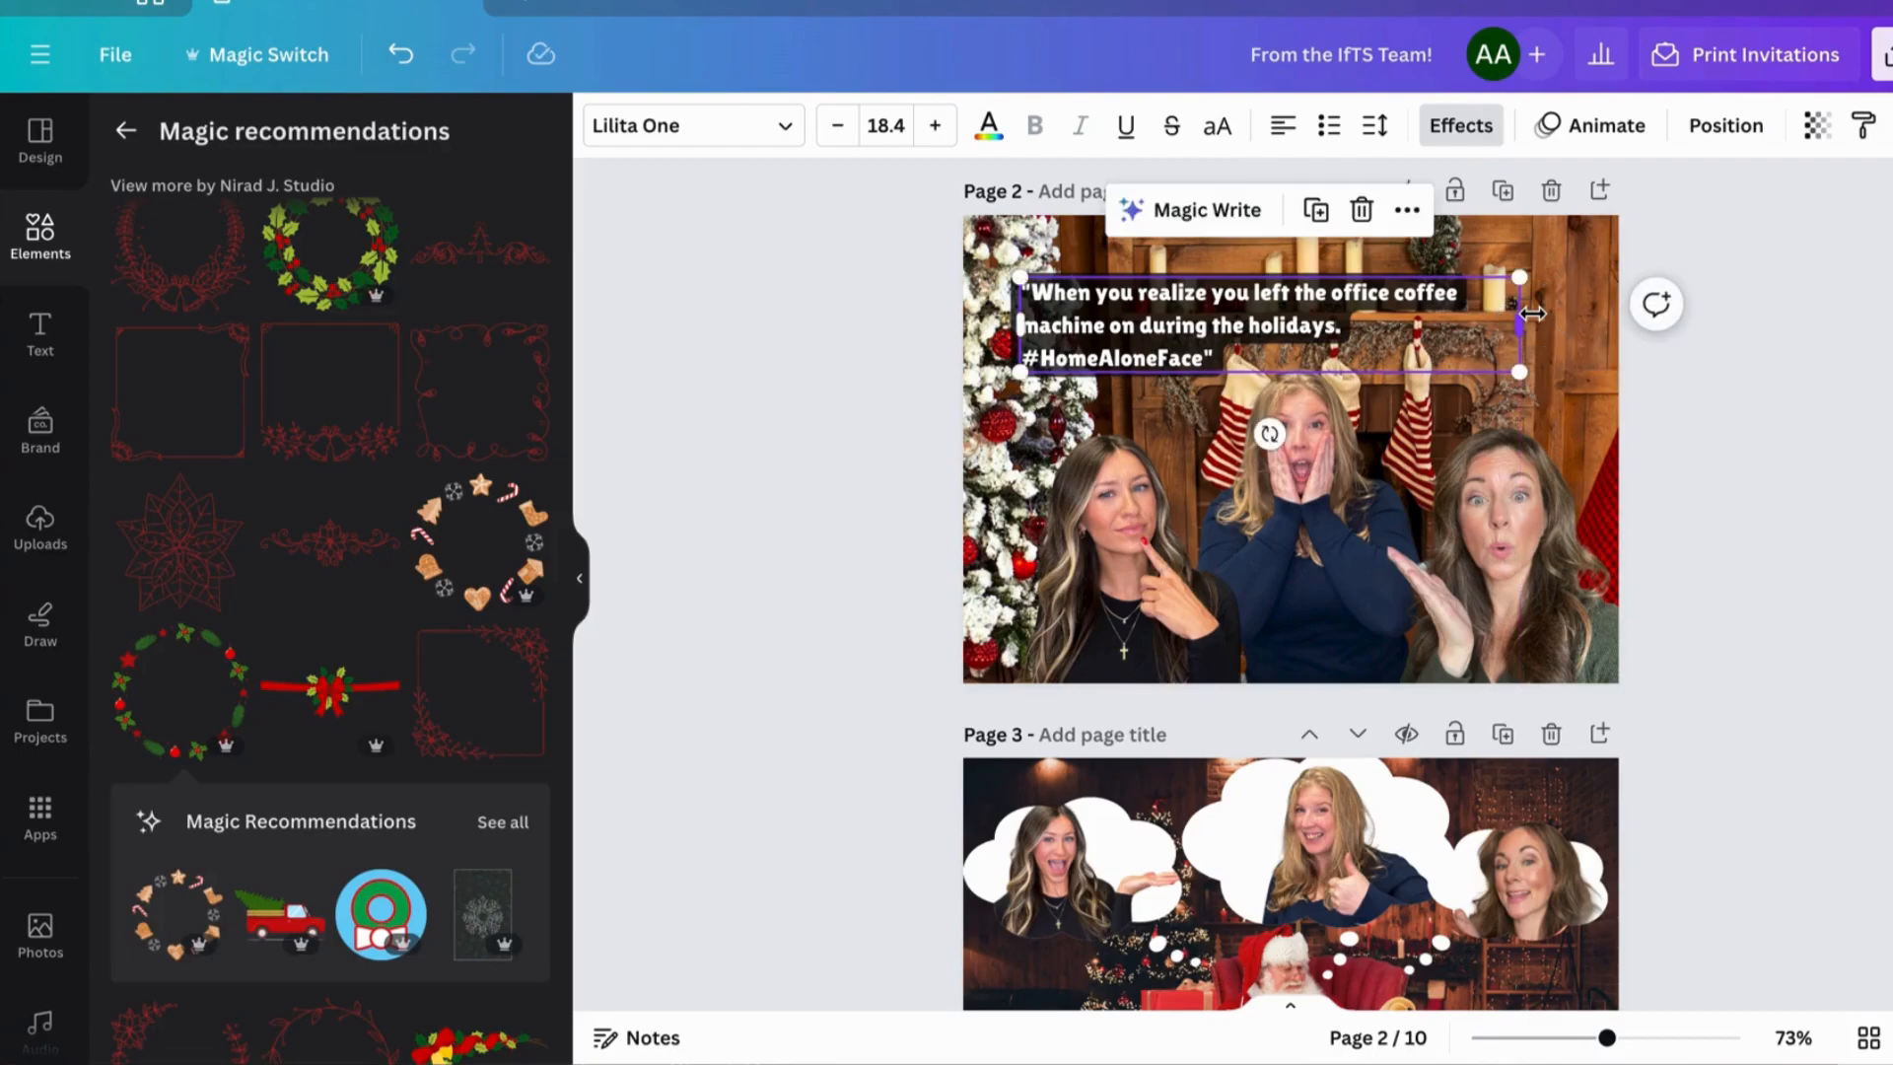
pyautogui.click(1461, 125)
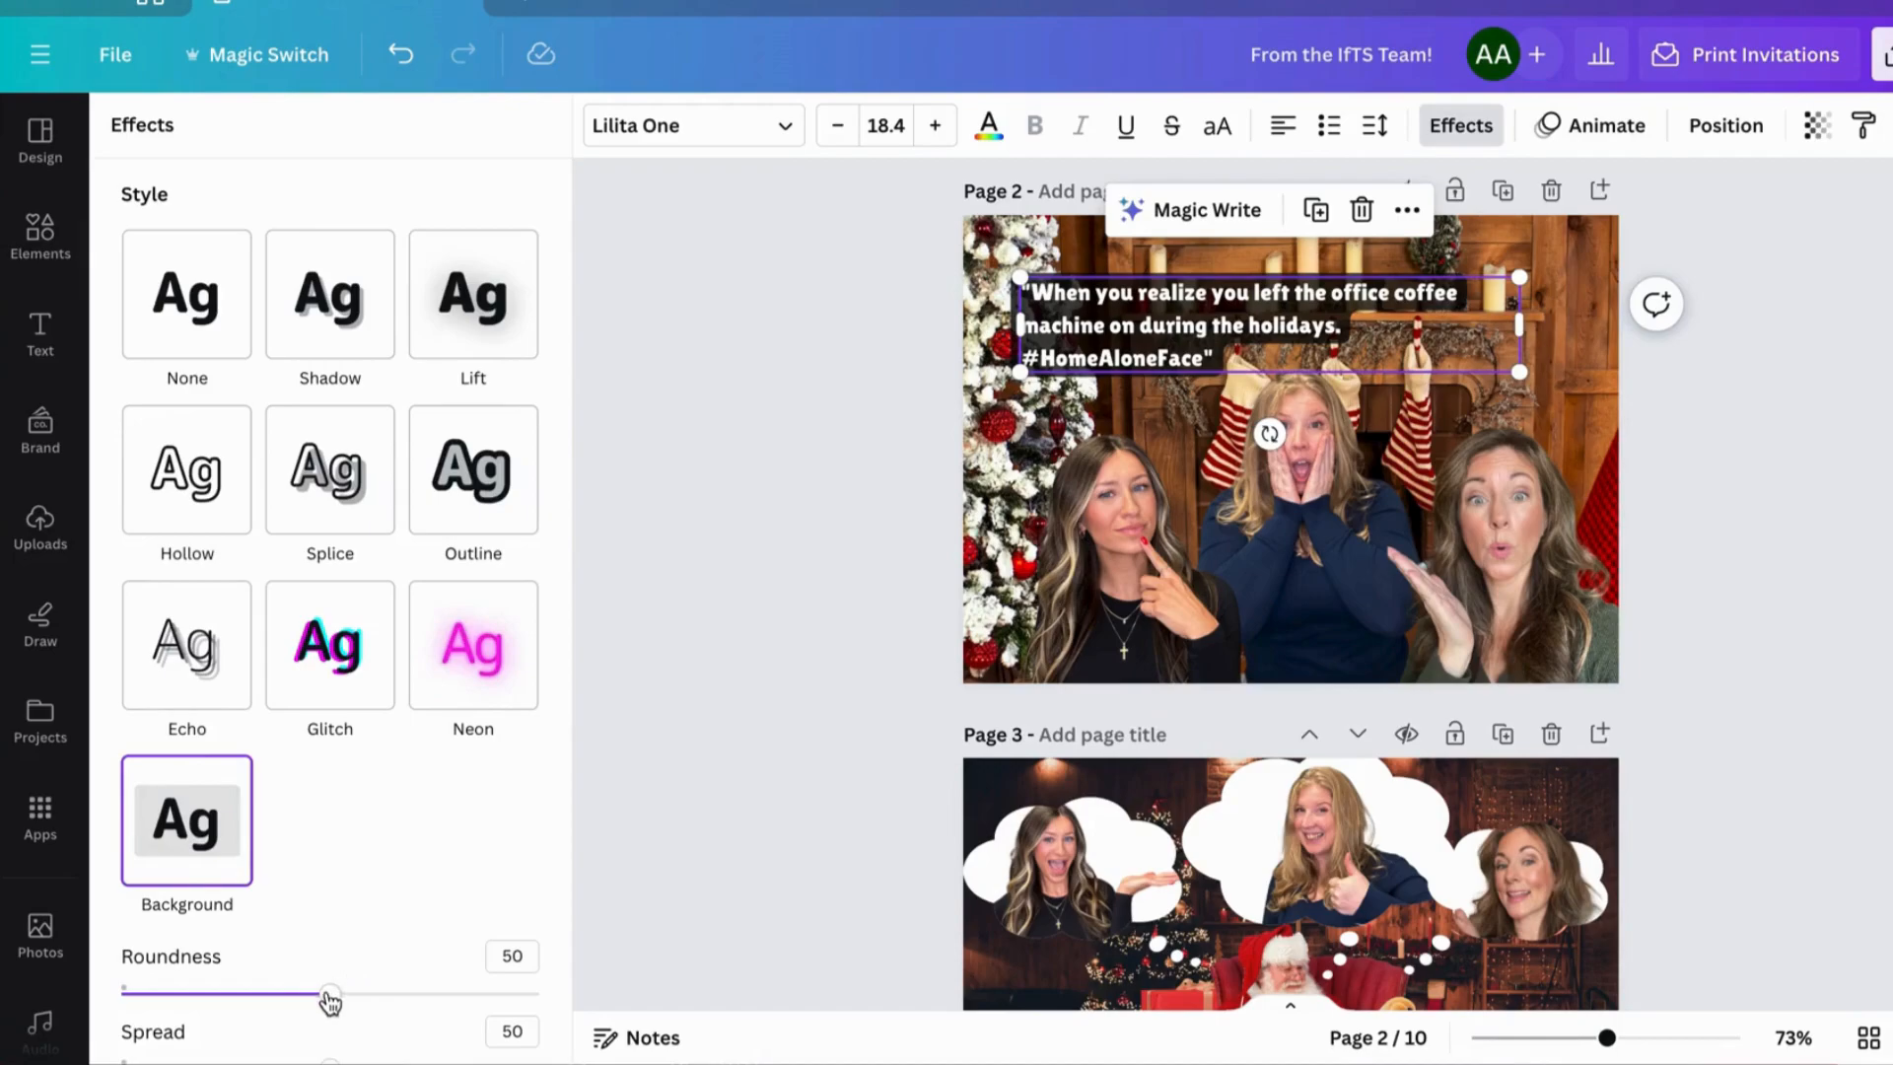
pyautogui.moveTo(329, 993); pyautogui.dragTo(121, 994)
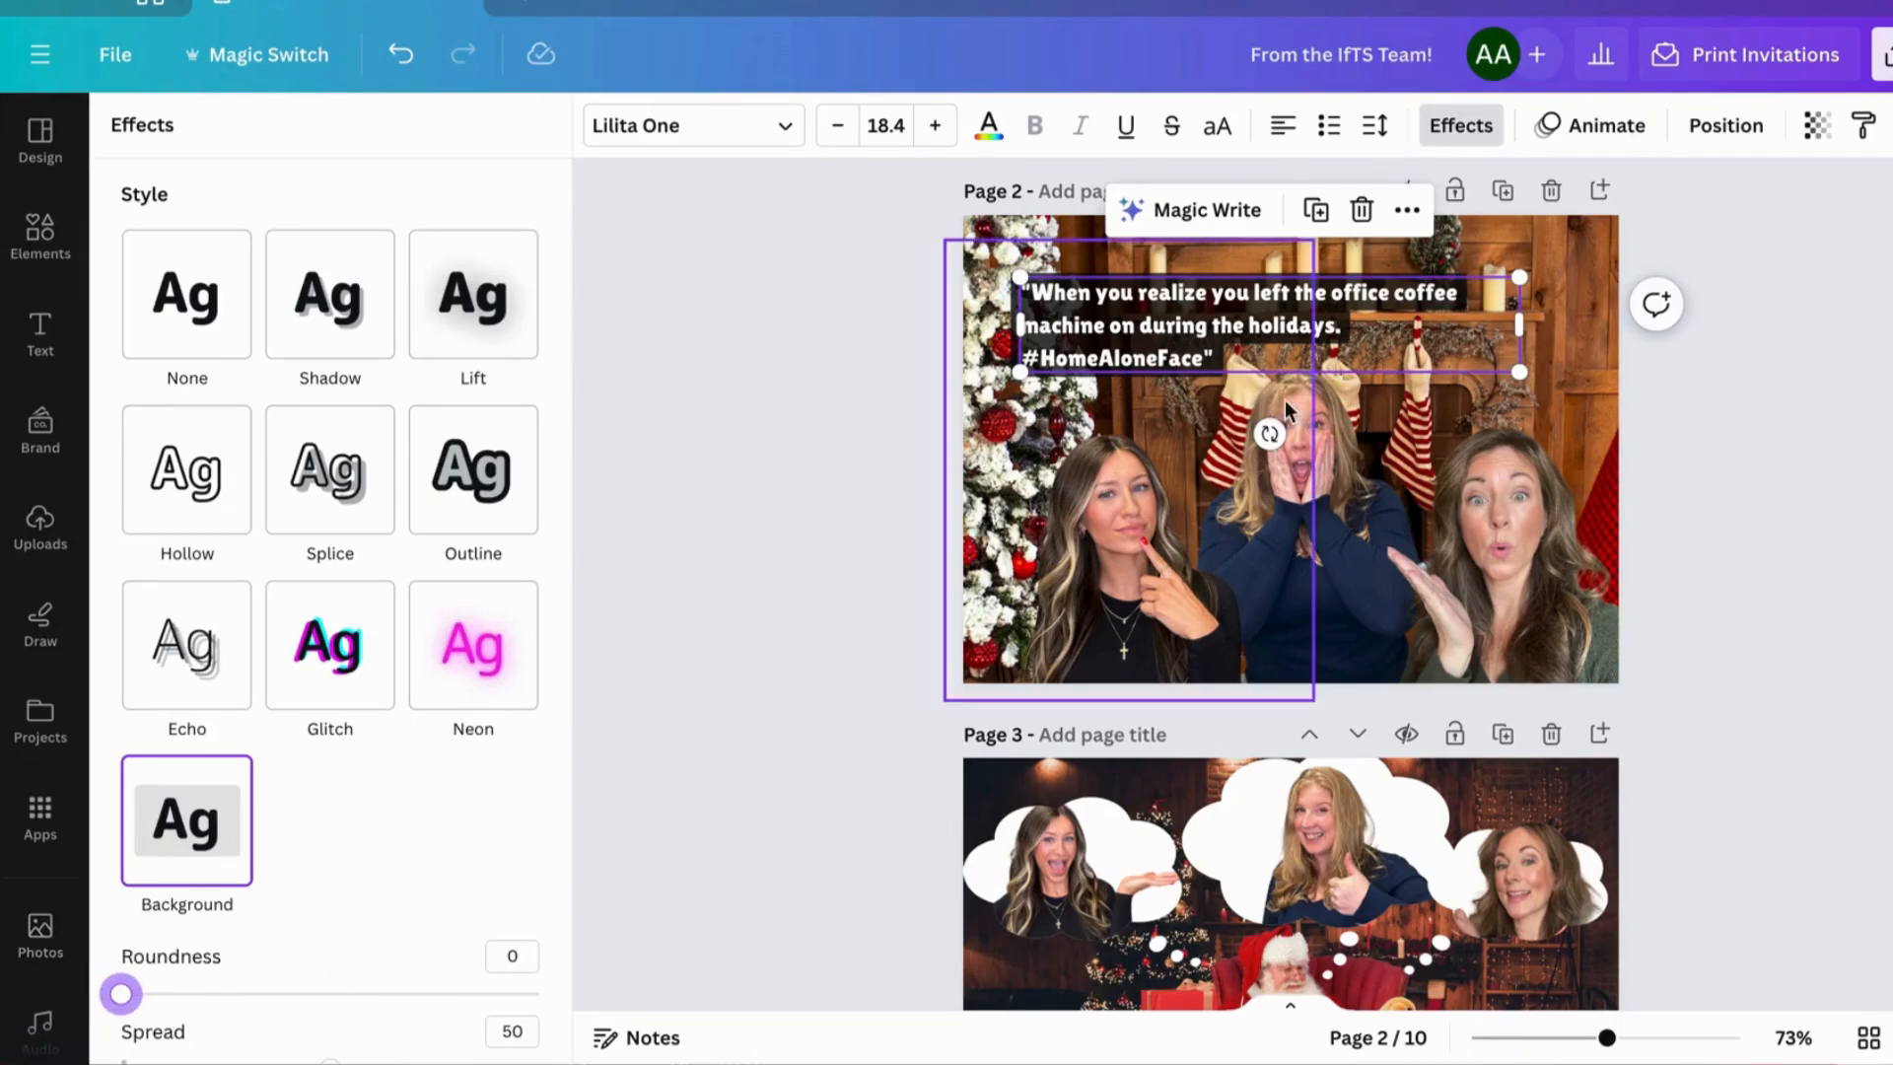
# - Slightly shrink the photo of the woman in green and slightly enlarge the photo of the middle woman on page 2
pyautogui.scroll(-7, 1495, 525)
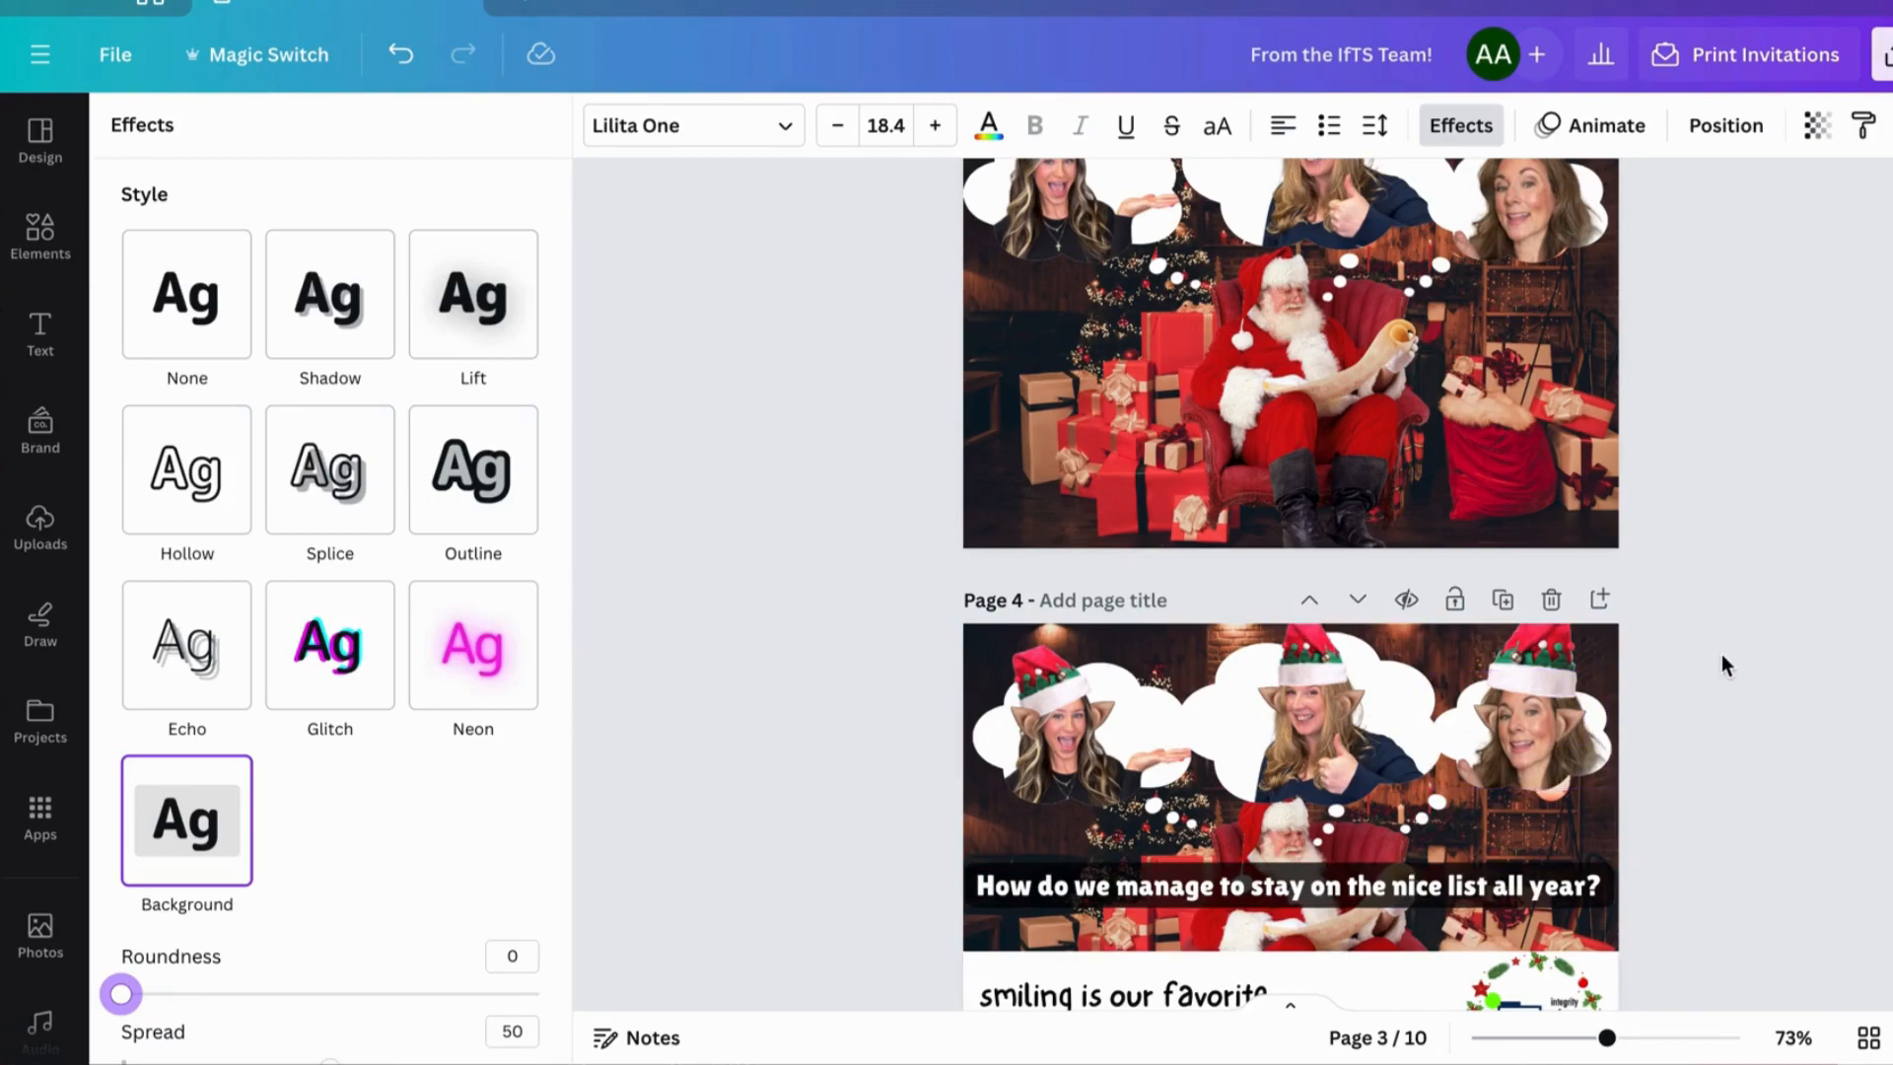
pyautogui.scroll(8, 1722, 659)
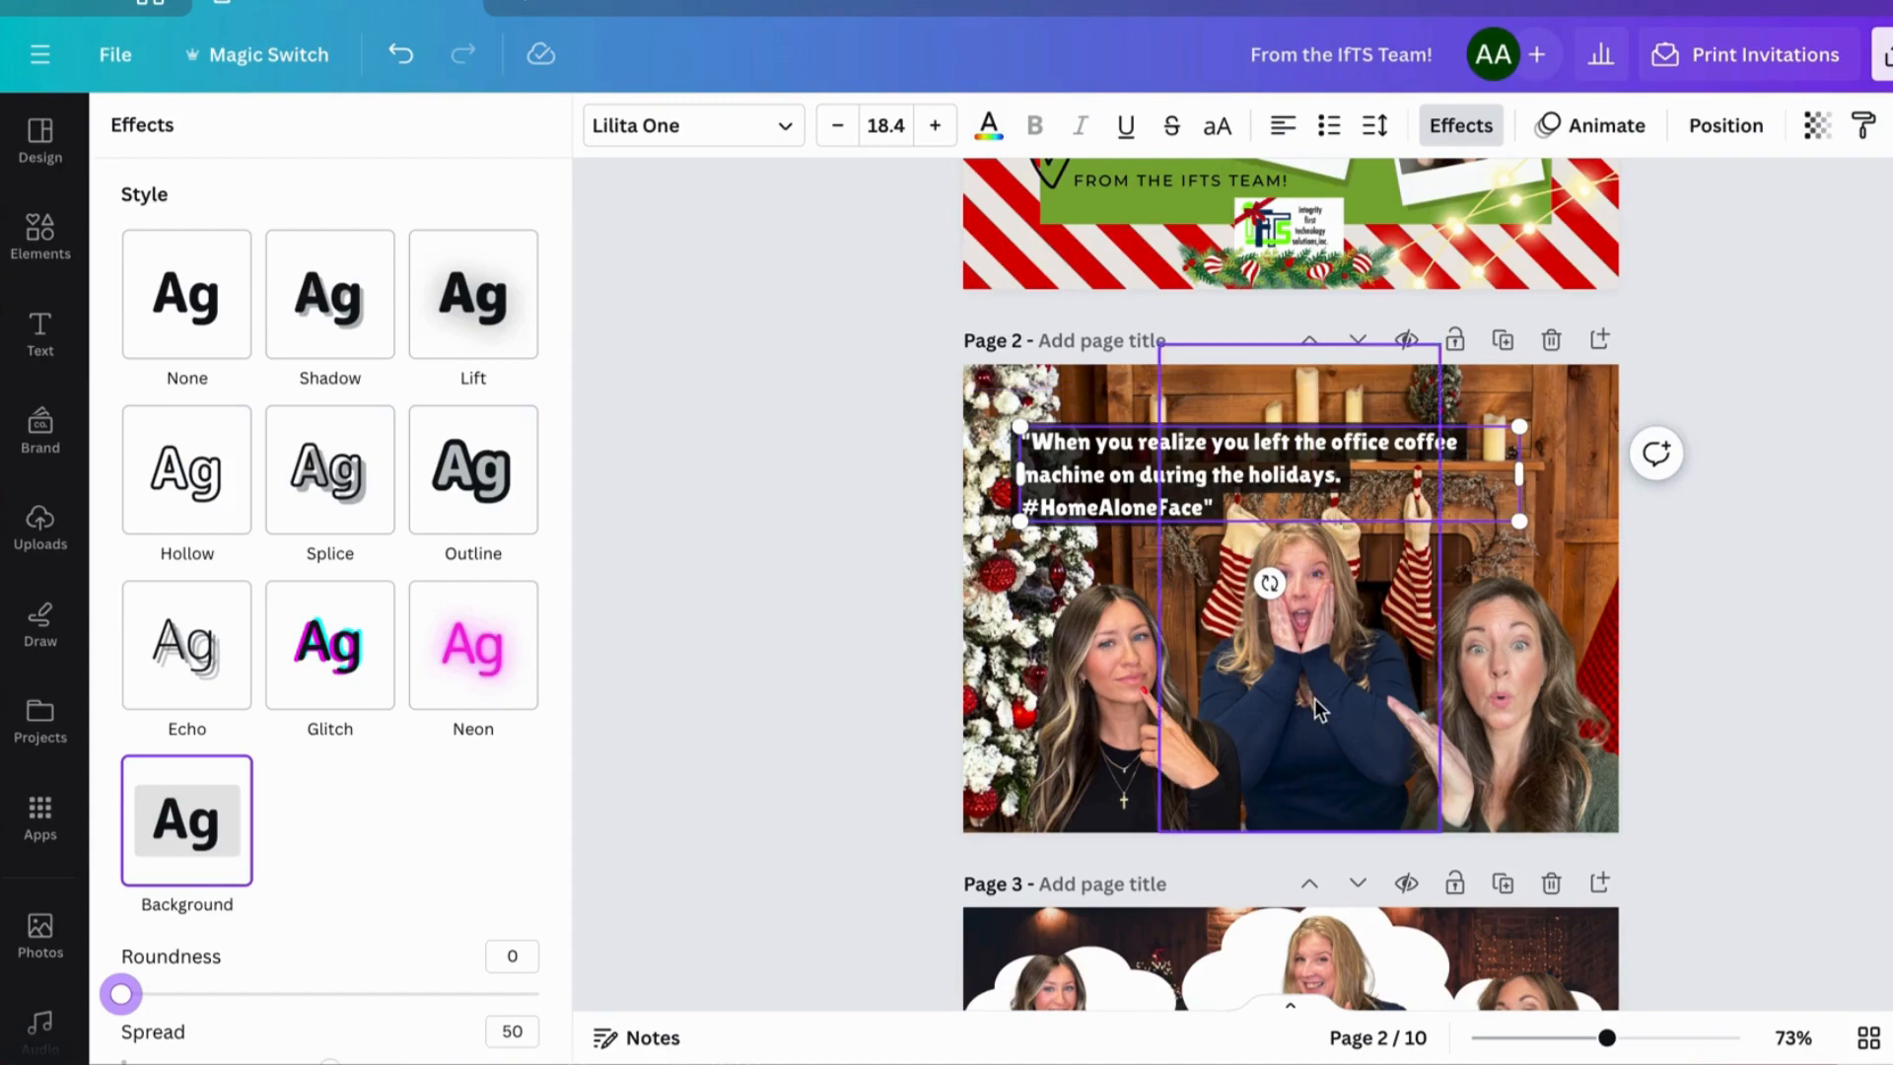
pyautogui.click(1503, 754)
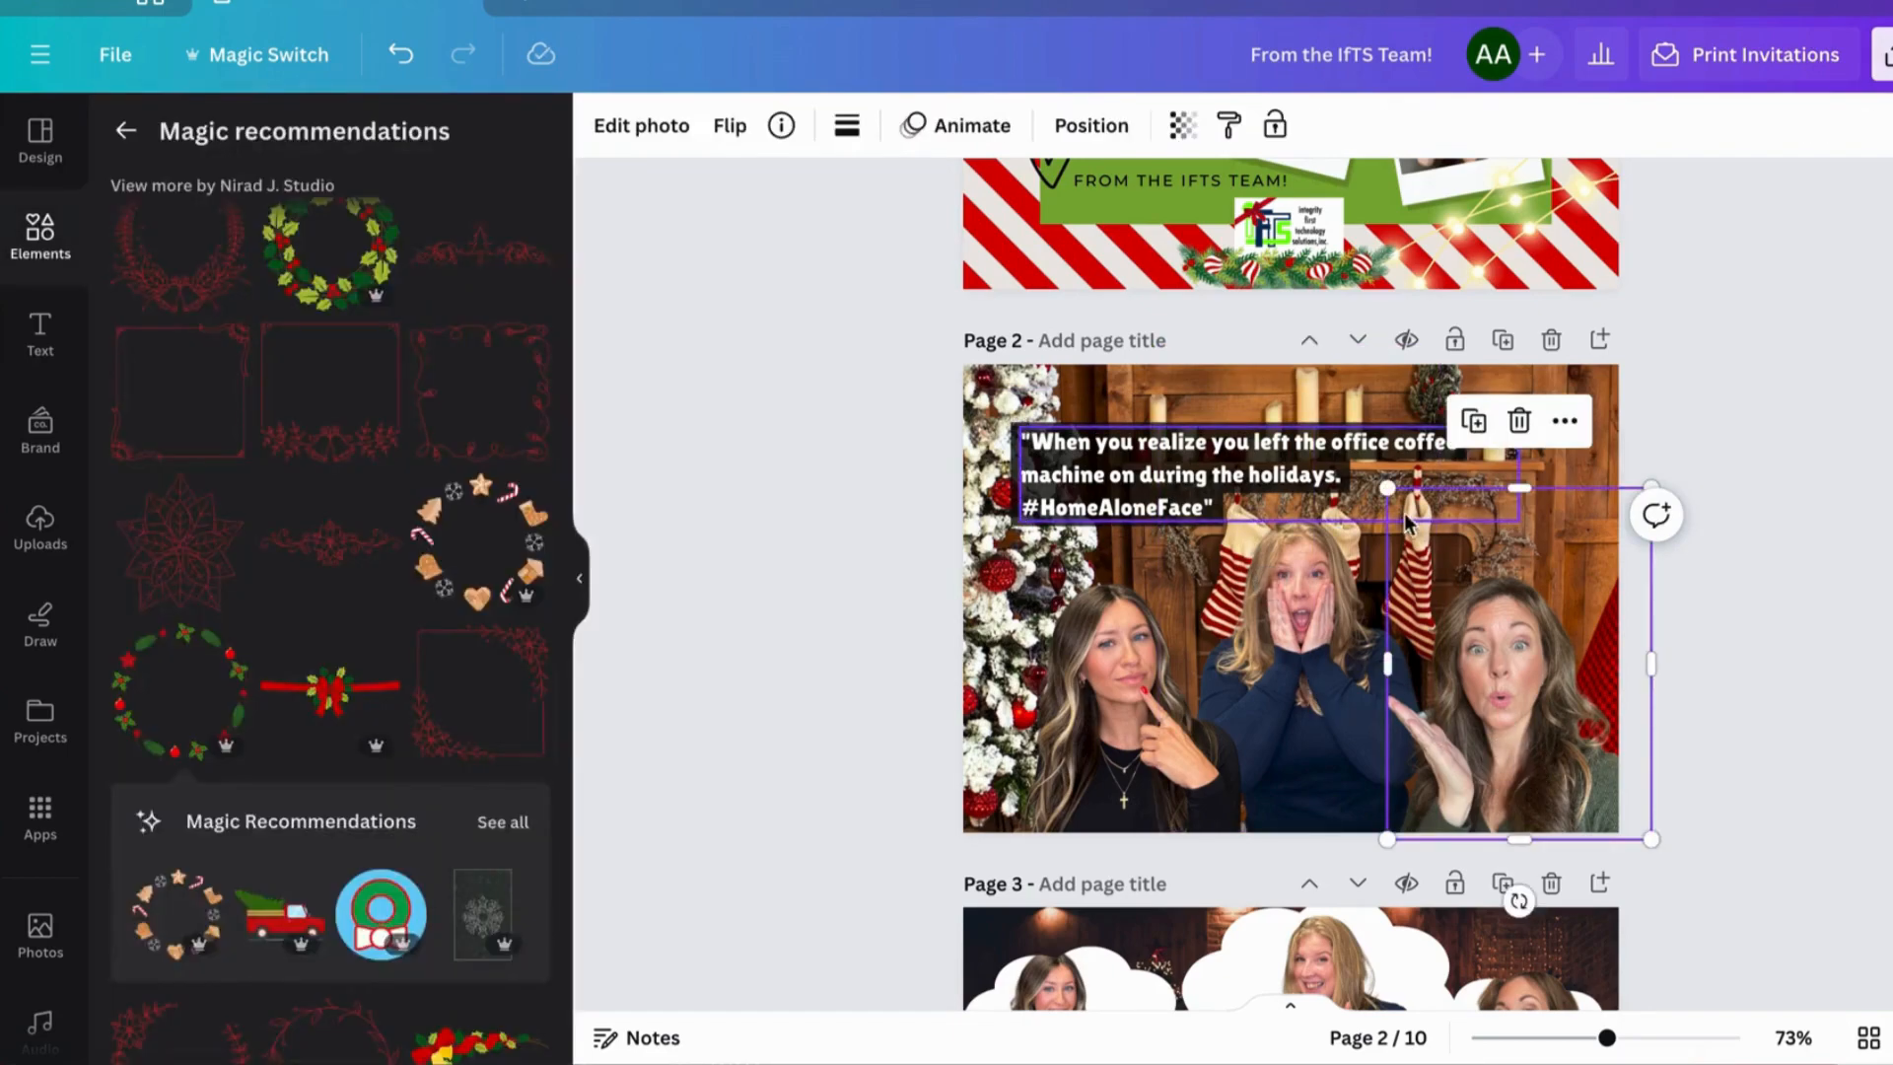
pyautogui.moveTo(1388, 487)
pyautogui.mouseDown()
pyautogui.moveTo(1415, 520)
pyautogui.moveTo(1378, 481)
pyautogui.moveTo(1393, 495)
pyautogui.mouseUp()
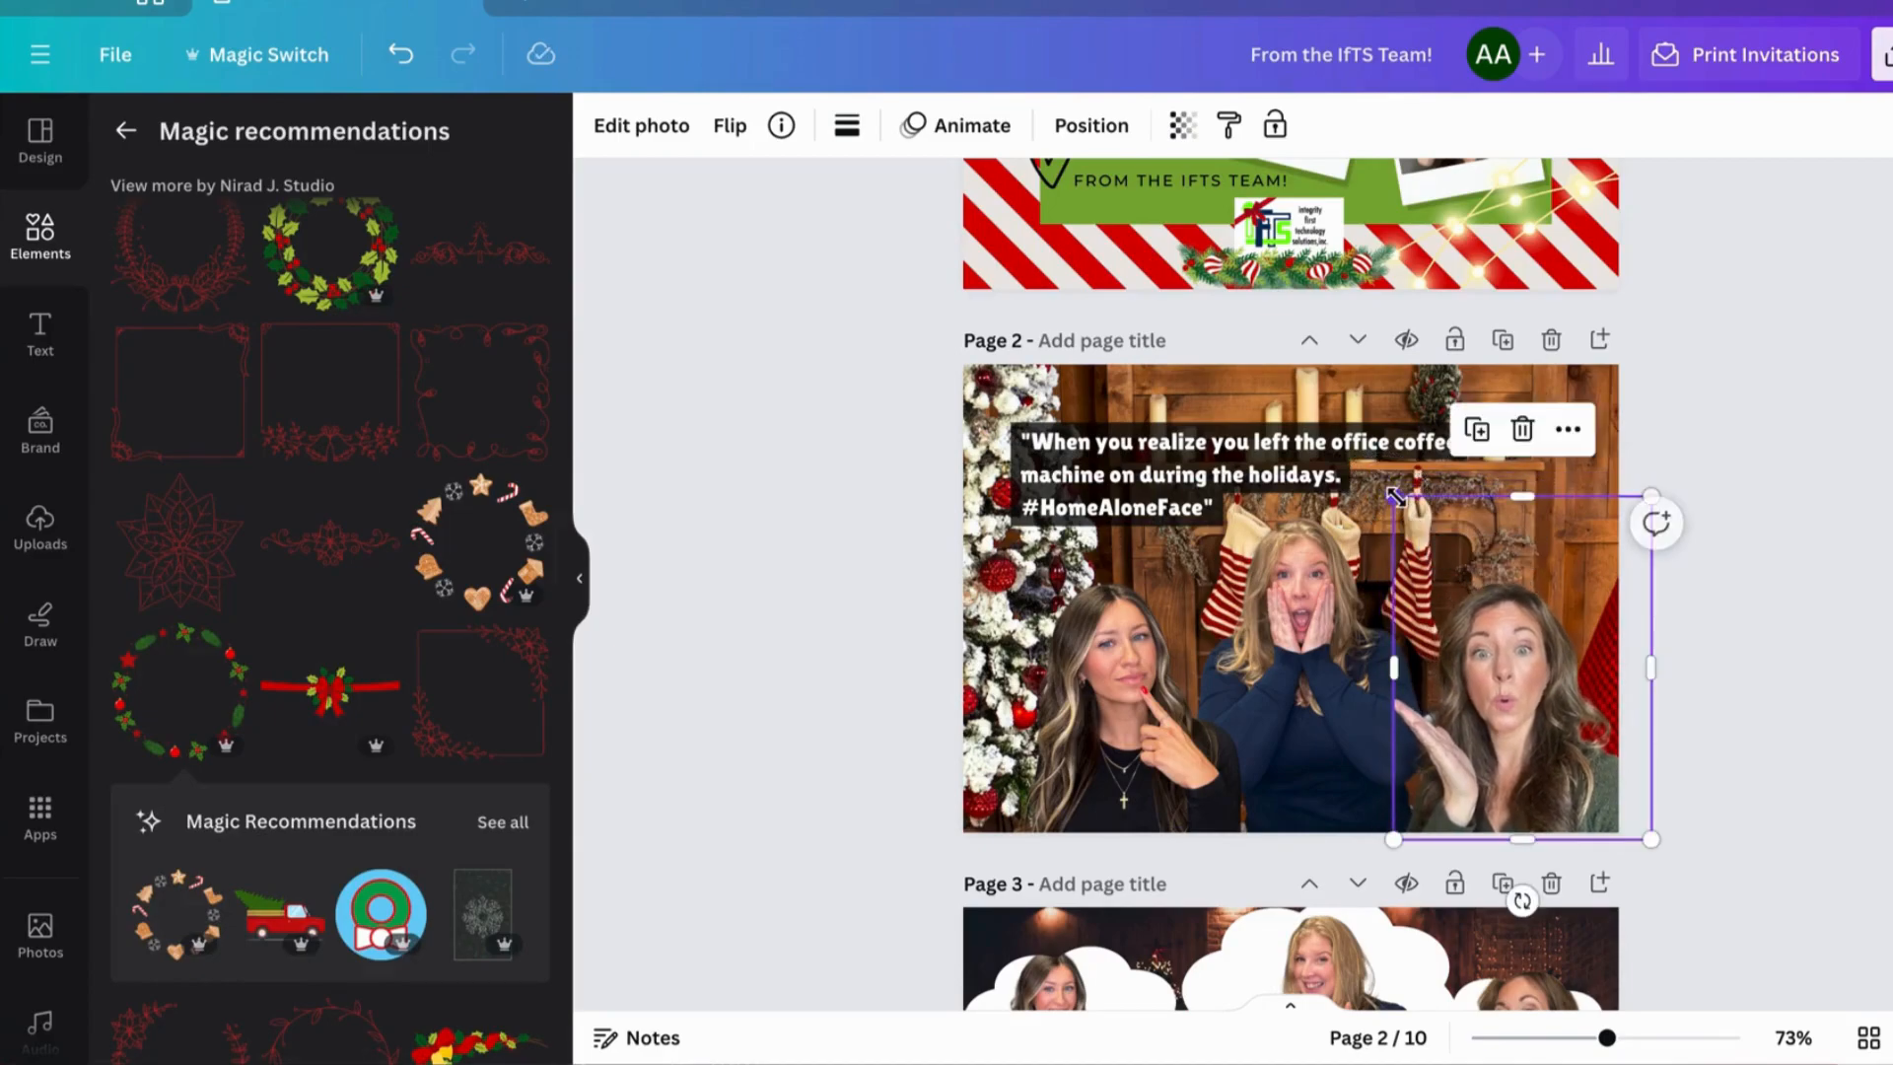
pyautogui.click(1331, 598)
pyautogui.moveTo(1438, 345); pyautogui.dragTo(1458, 314)
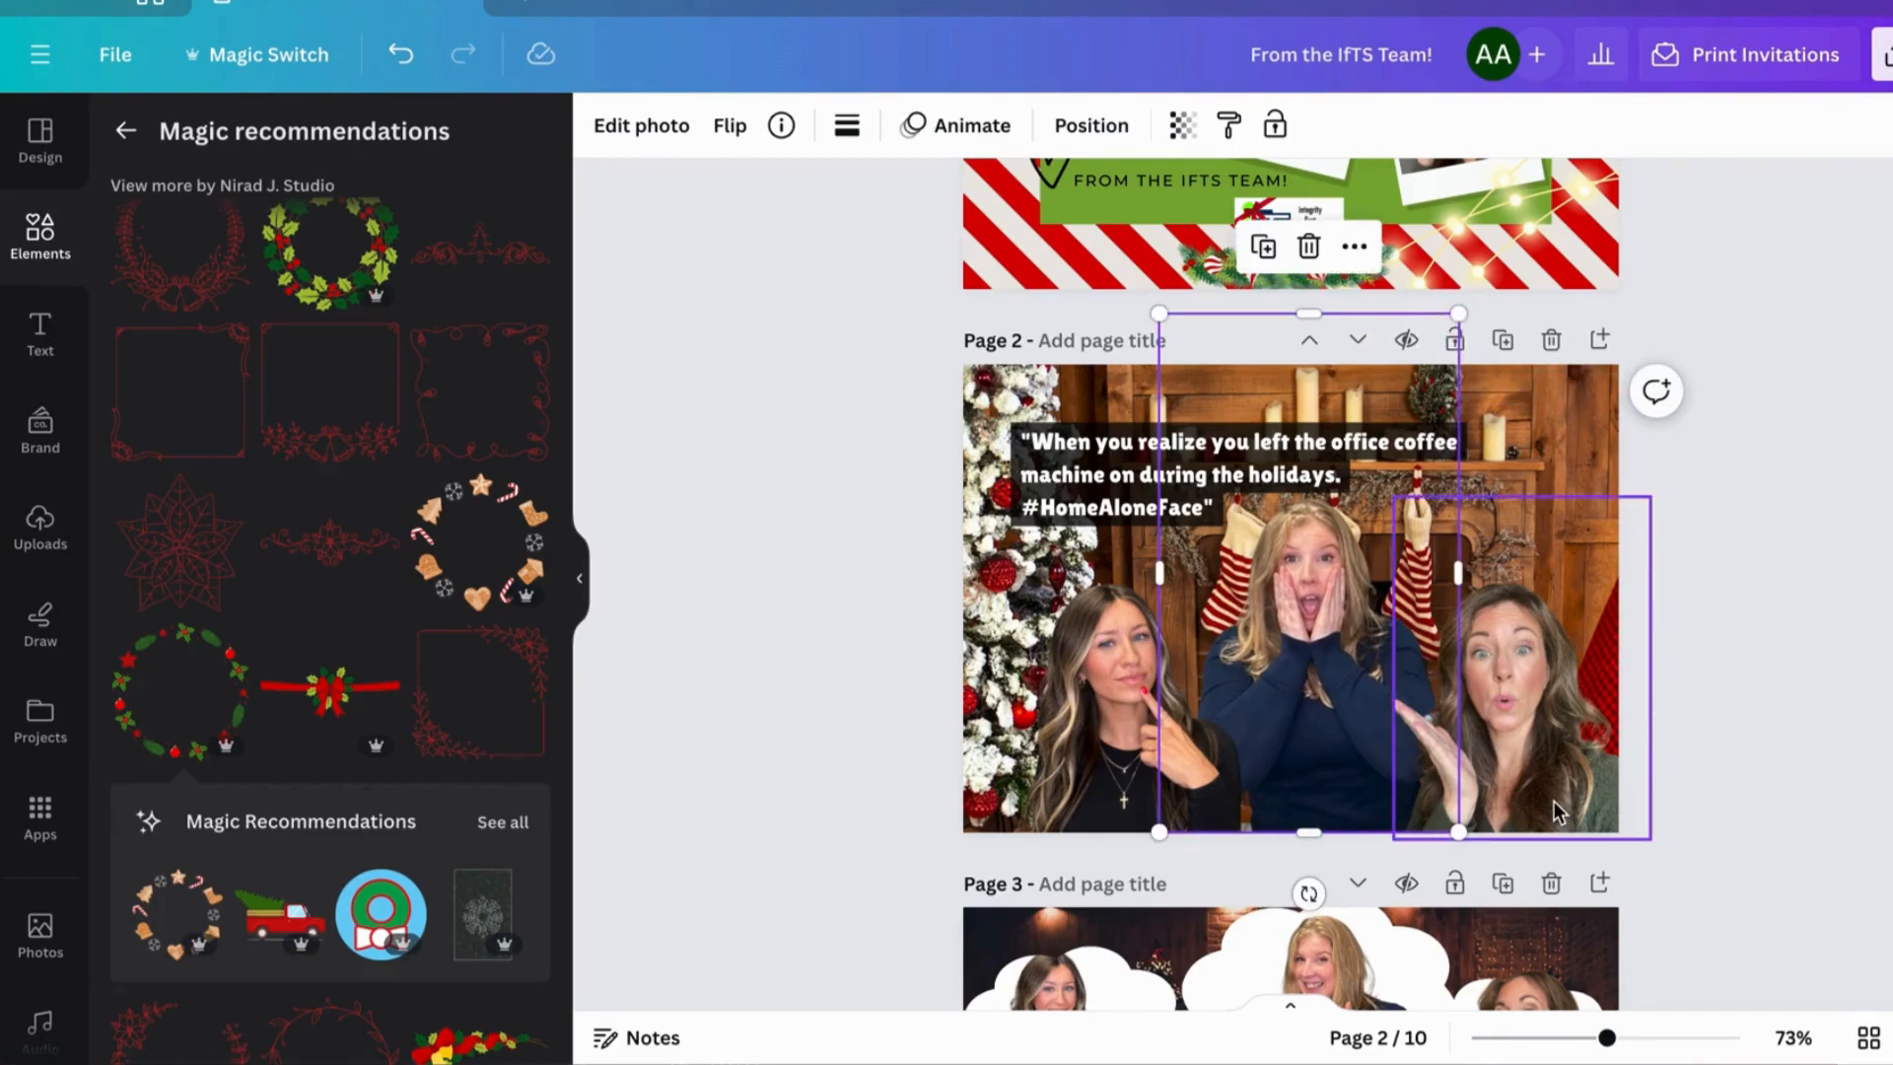
pyautogui.click(1739, 729)
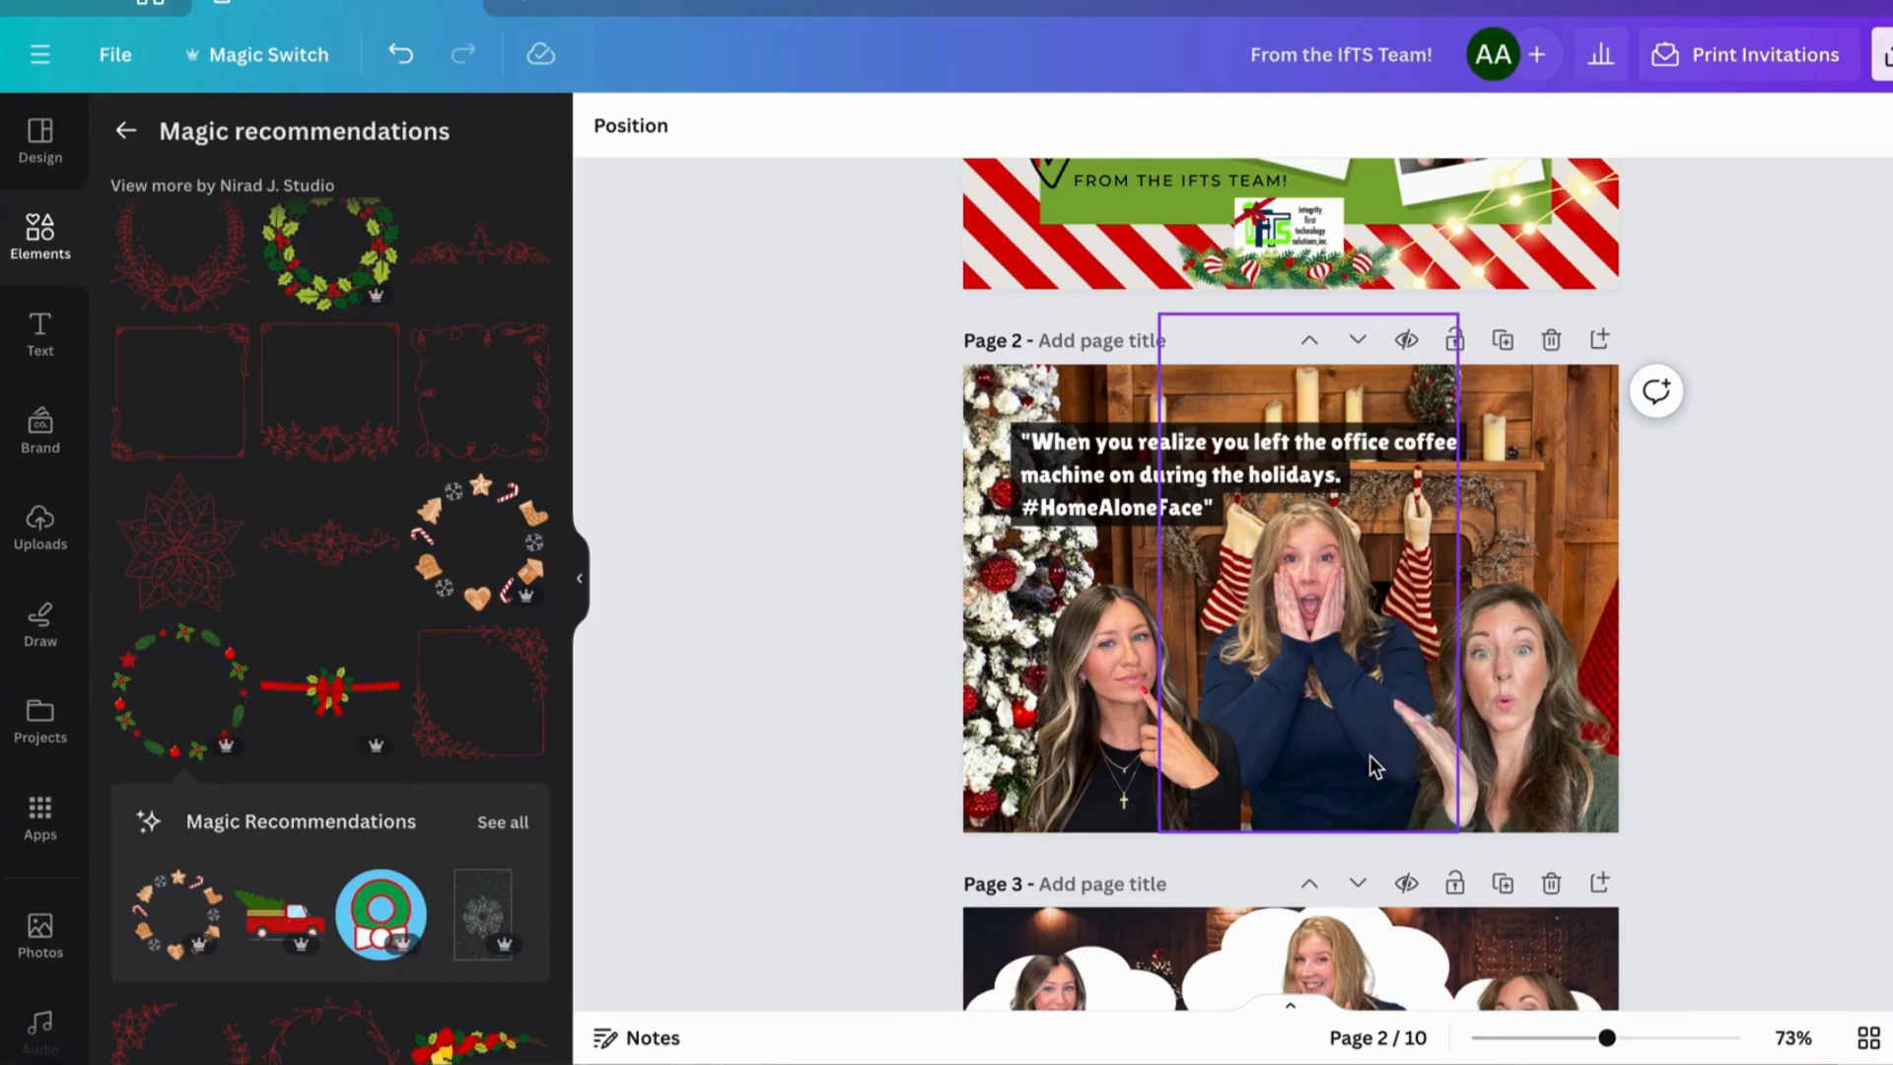
# - Change the background effect color of page 2's caption to white
pyautogui.click(1104, 454)
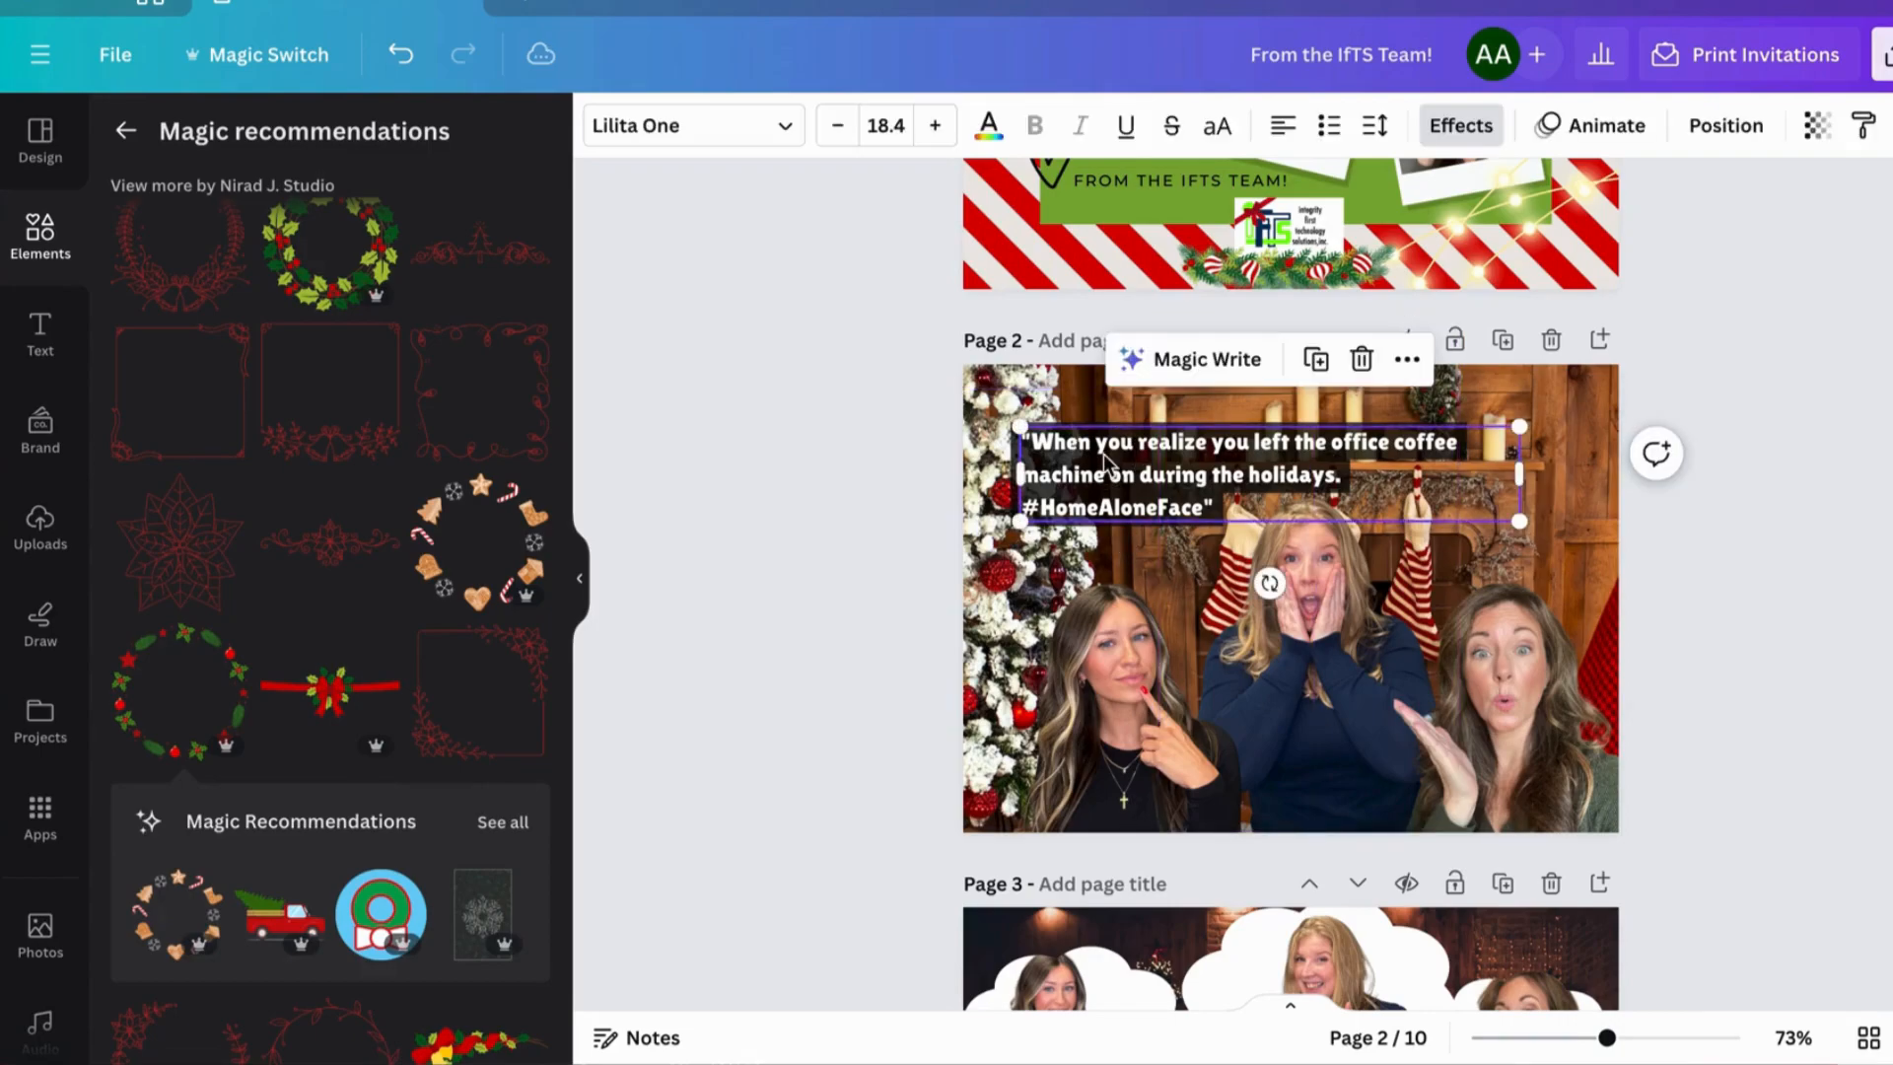
pyautogui.click(1460, 125)
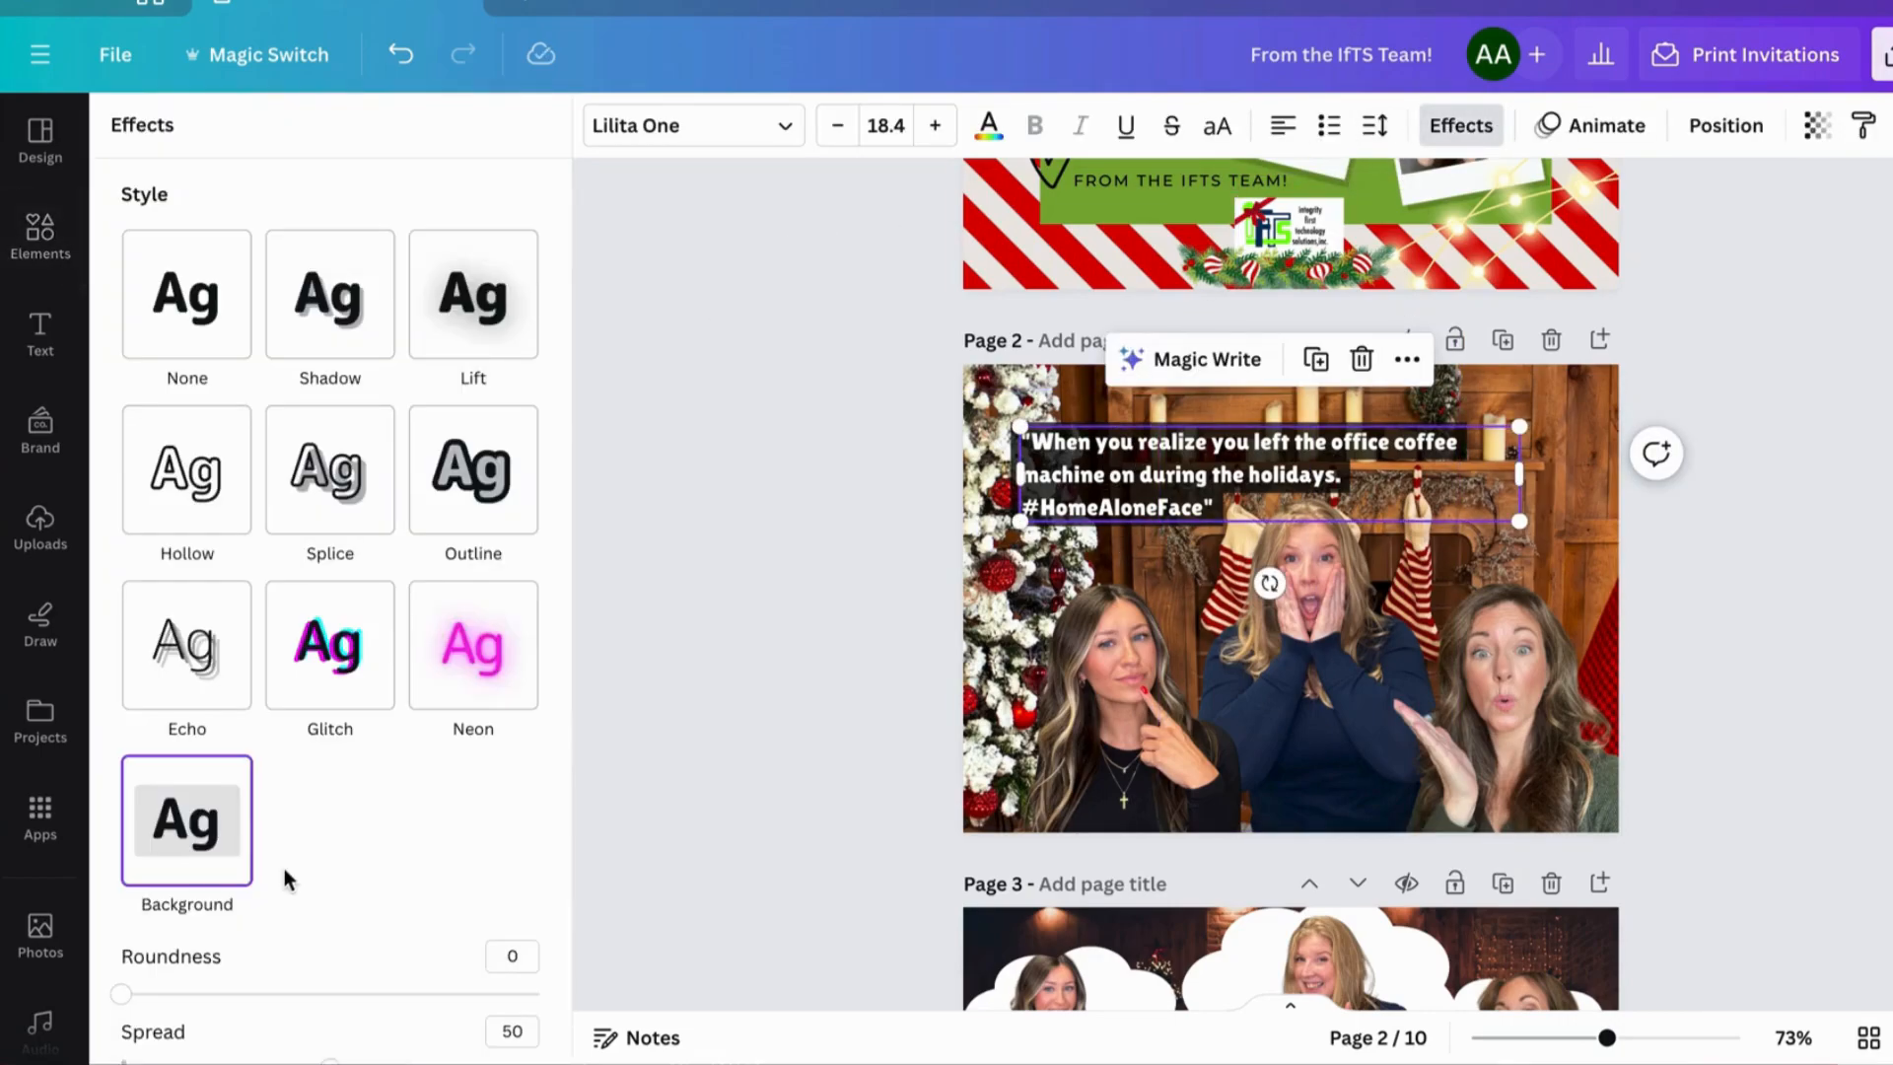
pyautogui.scroll(-2, 281, 862)
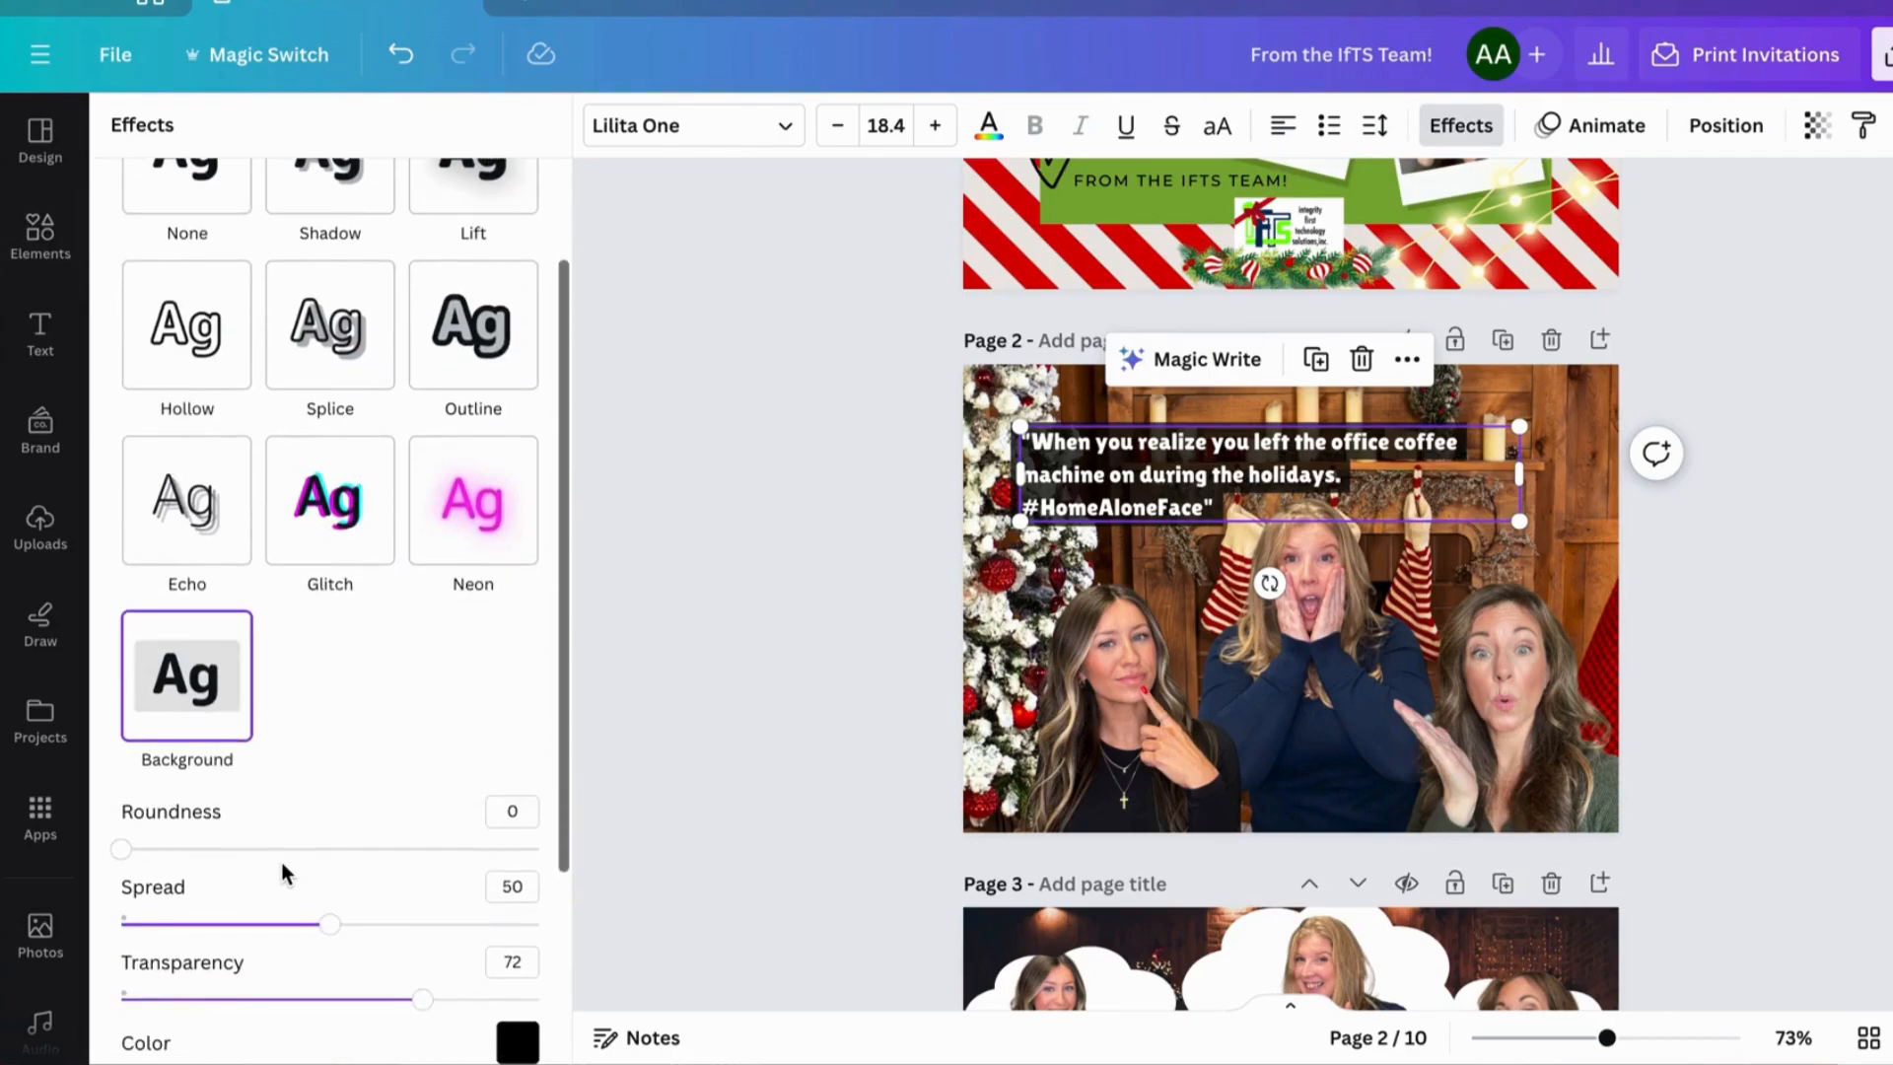
pyautogui.click(515, 1040)
pyautogui.click(166, 836)
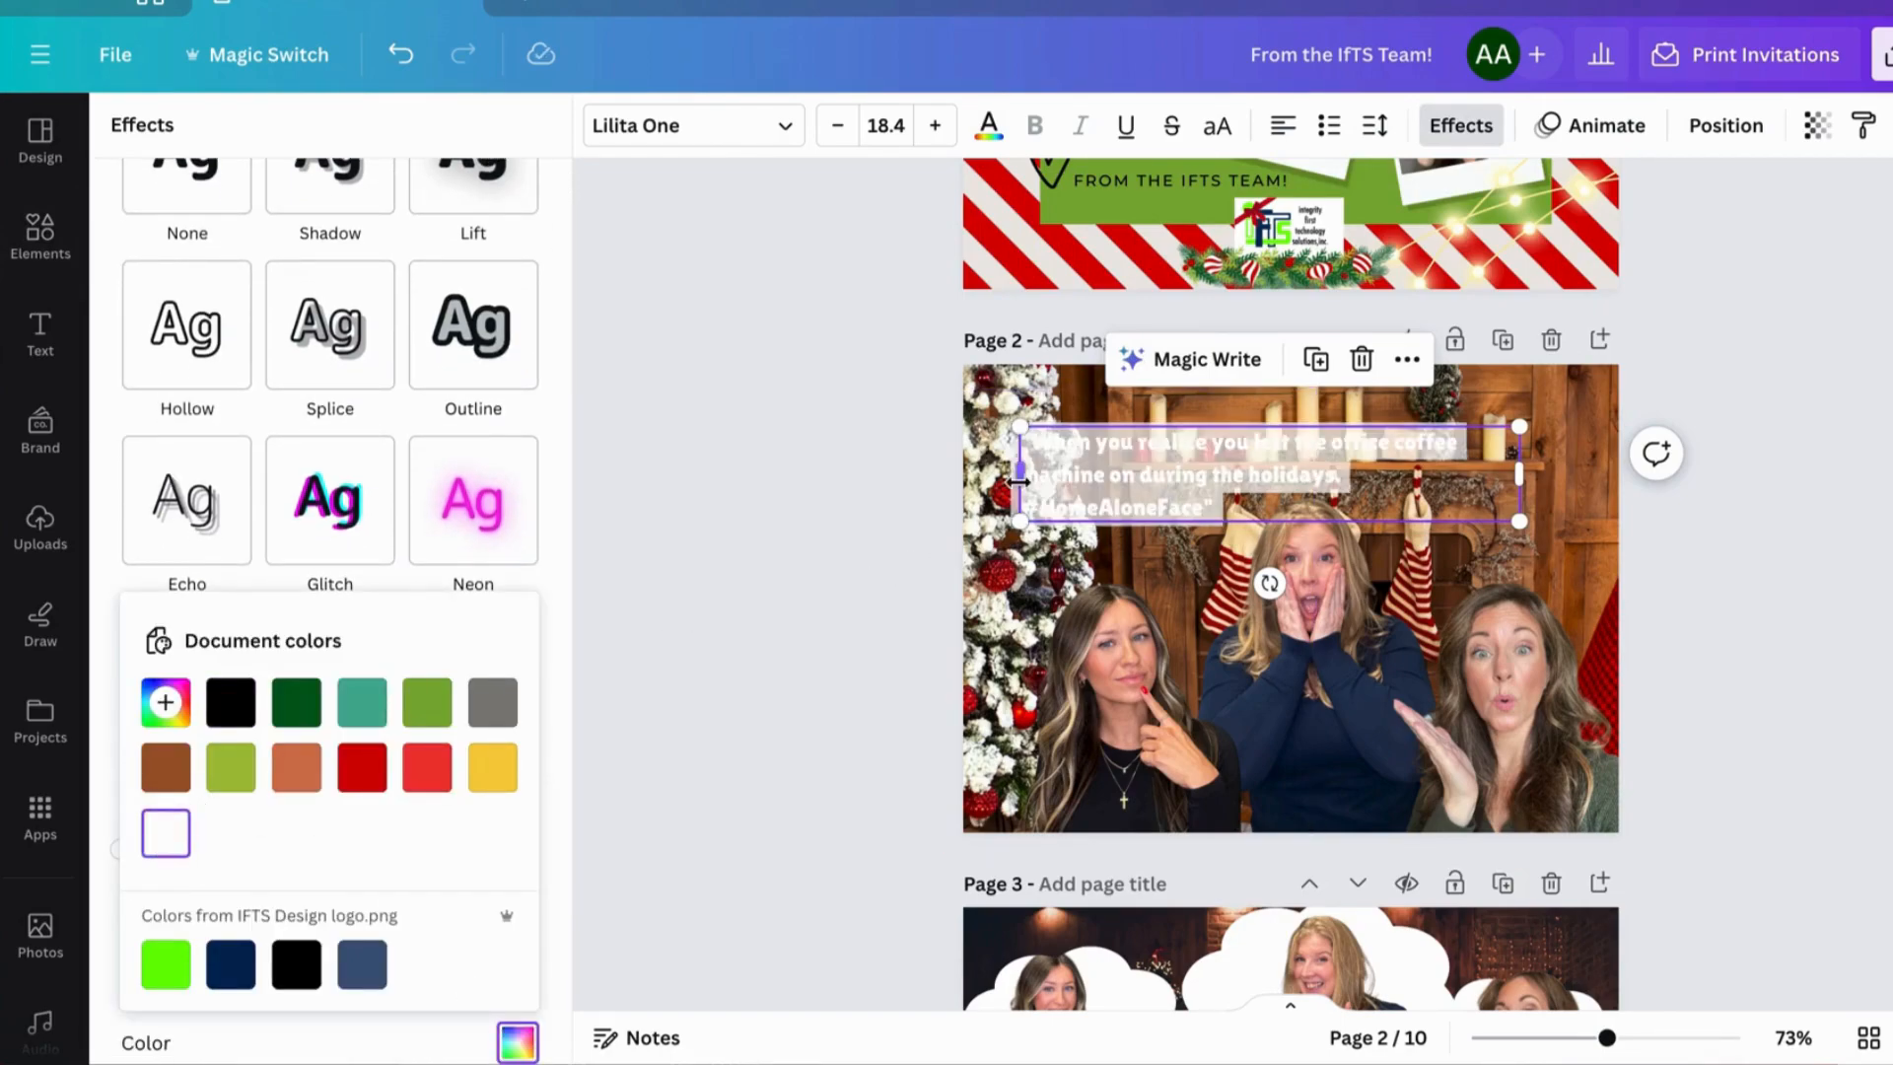
# - Set the text color of page 2's entire caption to black
pyautogui.doubleClick(1138, 470)
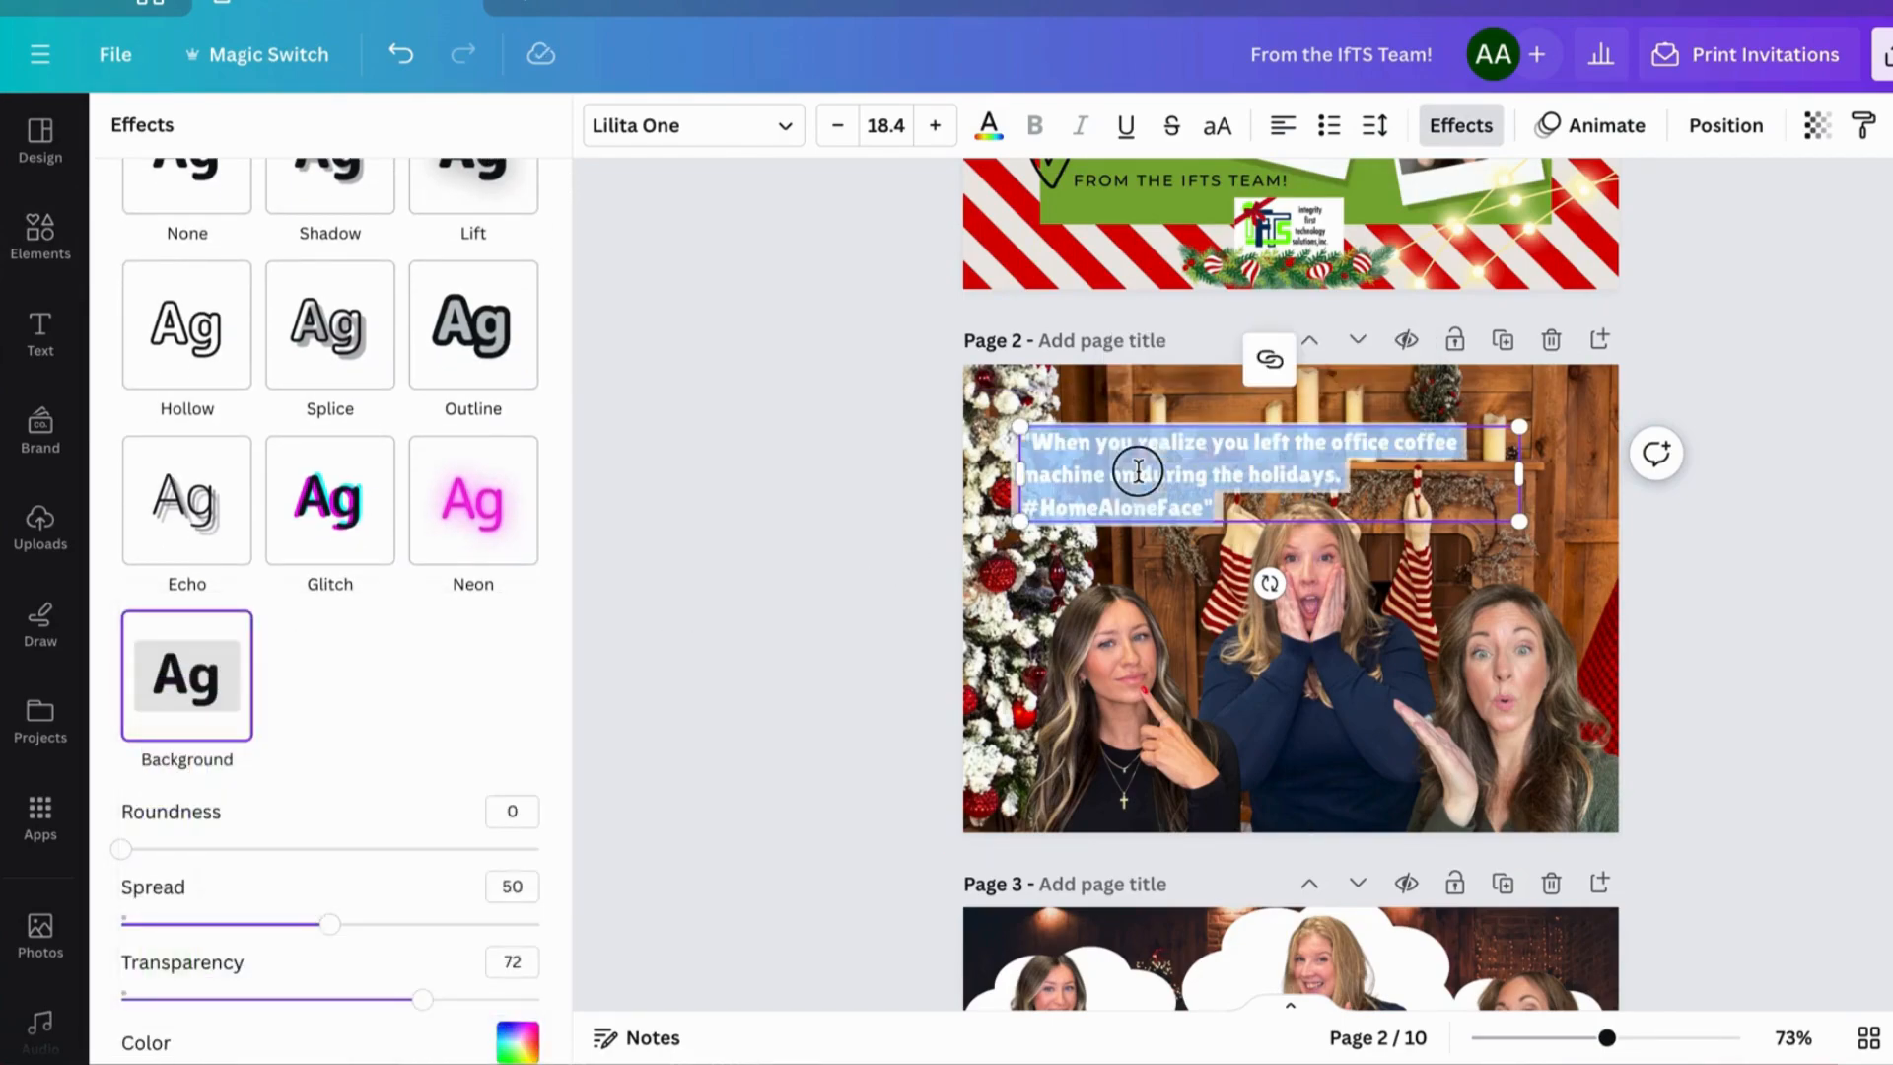
pyautogui.click(990, 128)
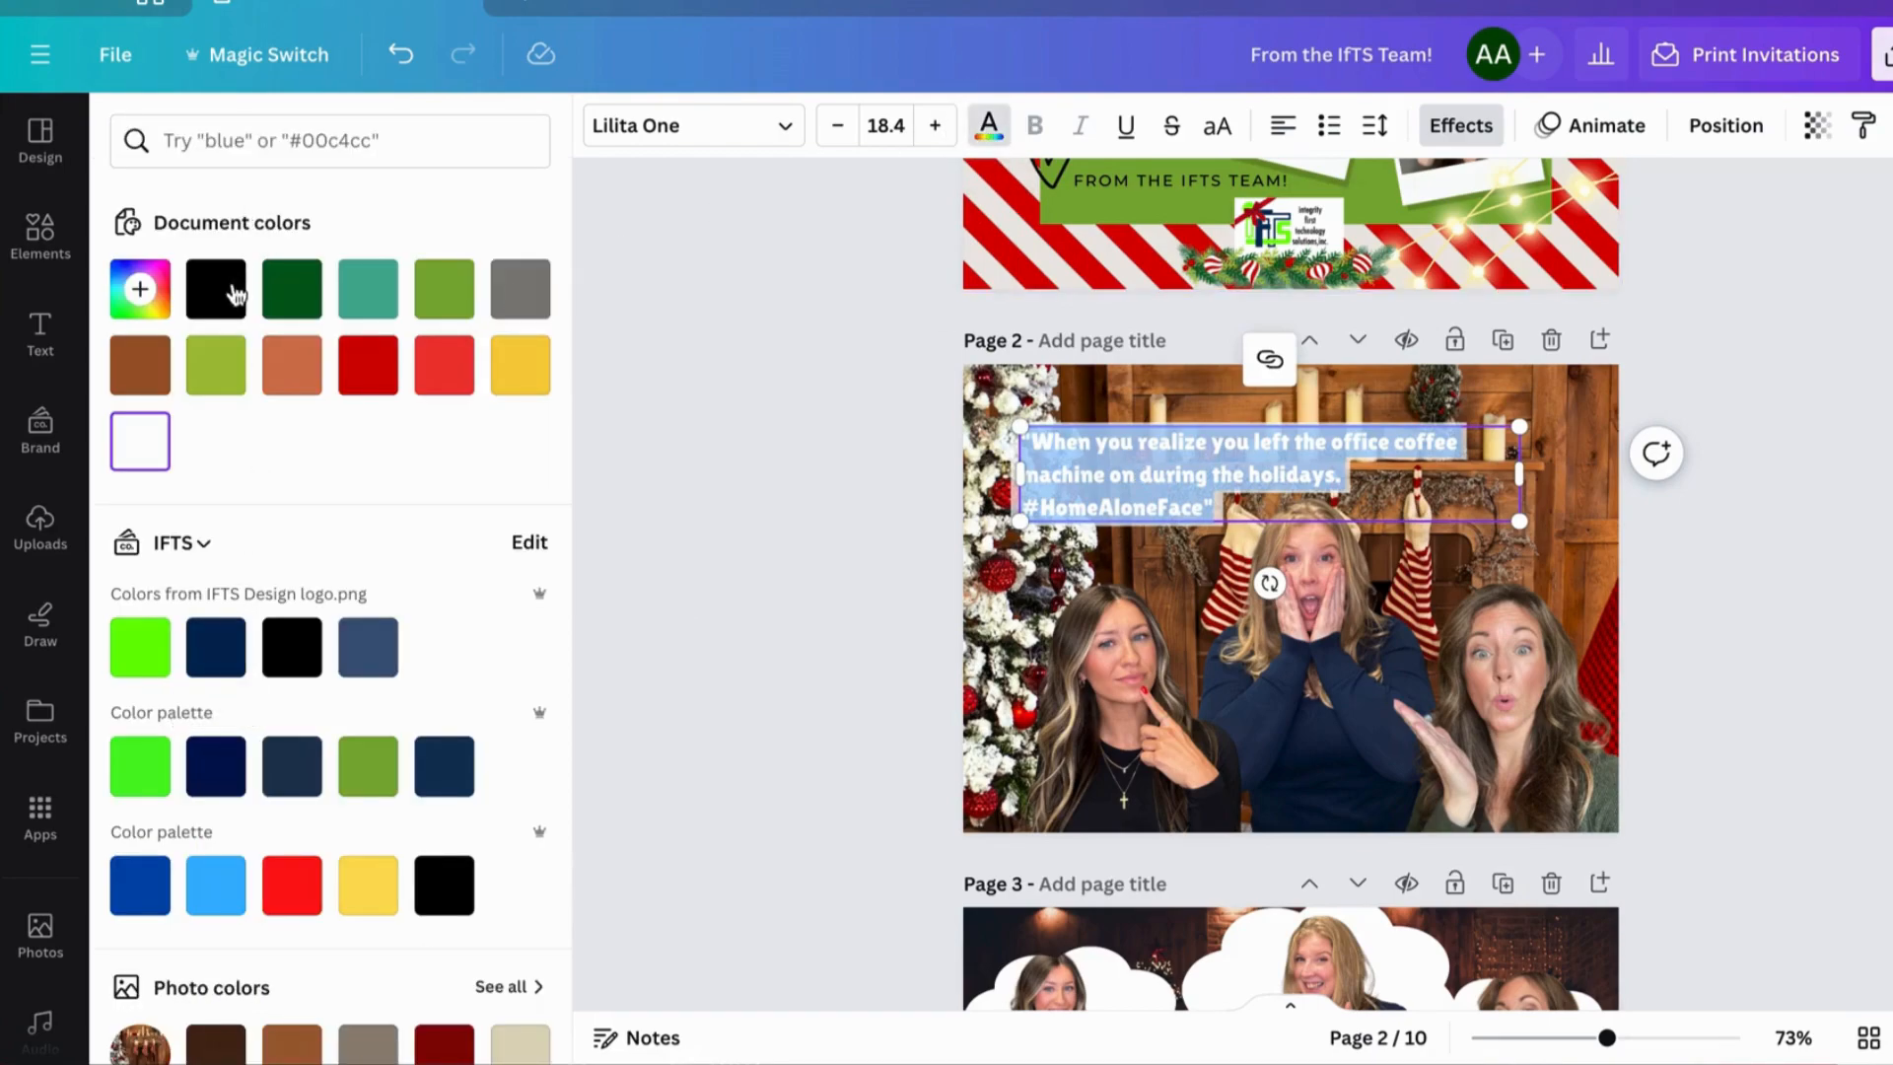
pyautogui.click(293, 296)
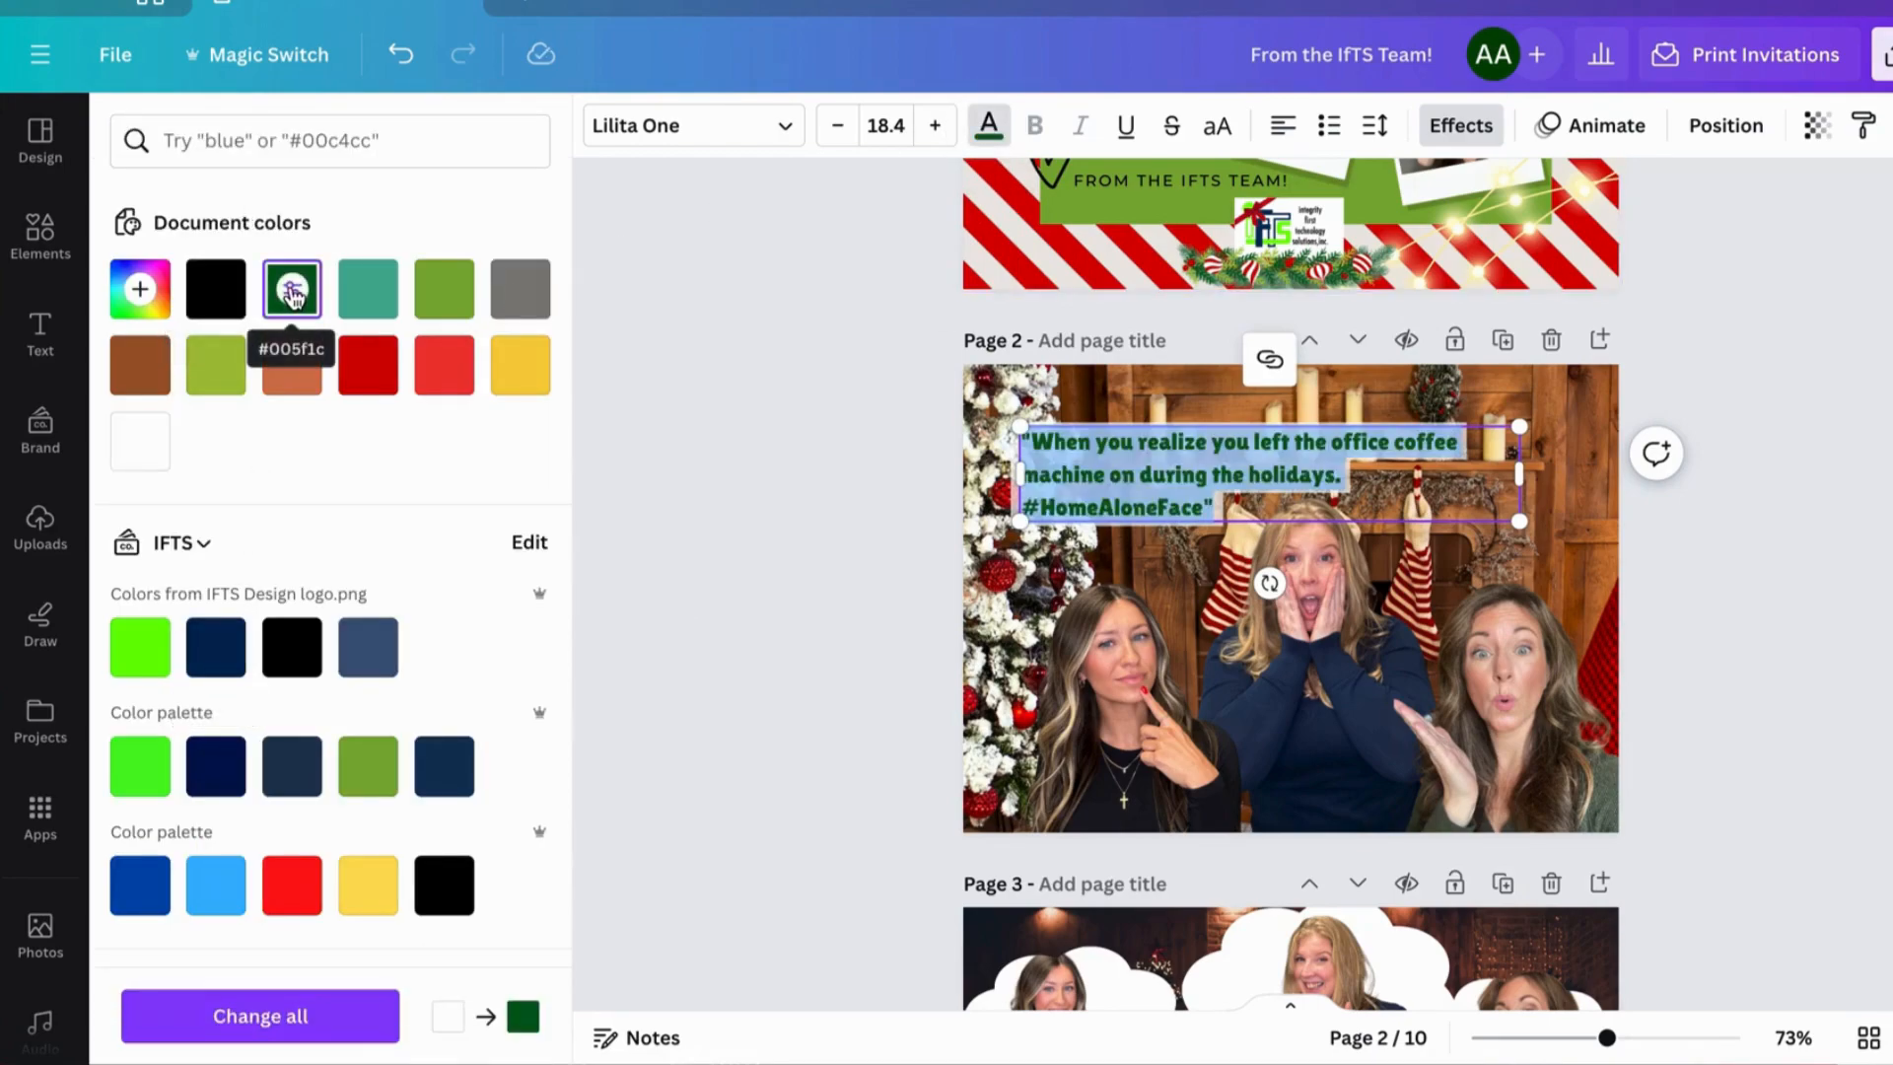
pyautogui.click(215, 290)
pyautogui.click(1754, 385)
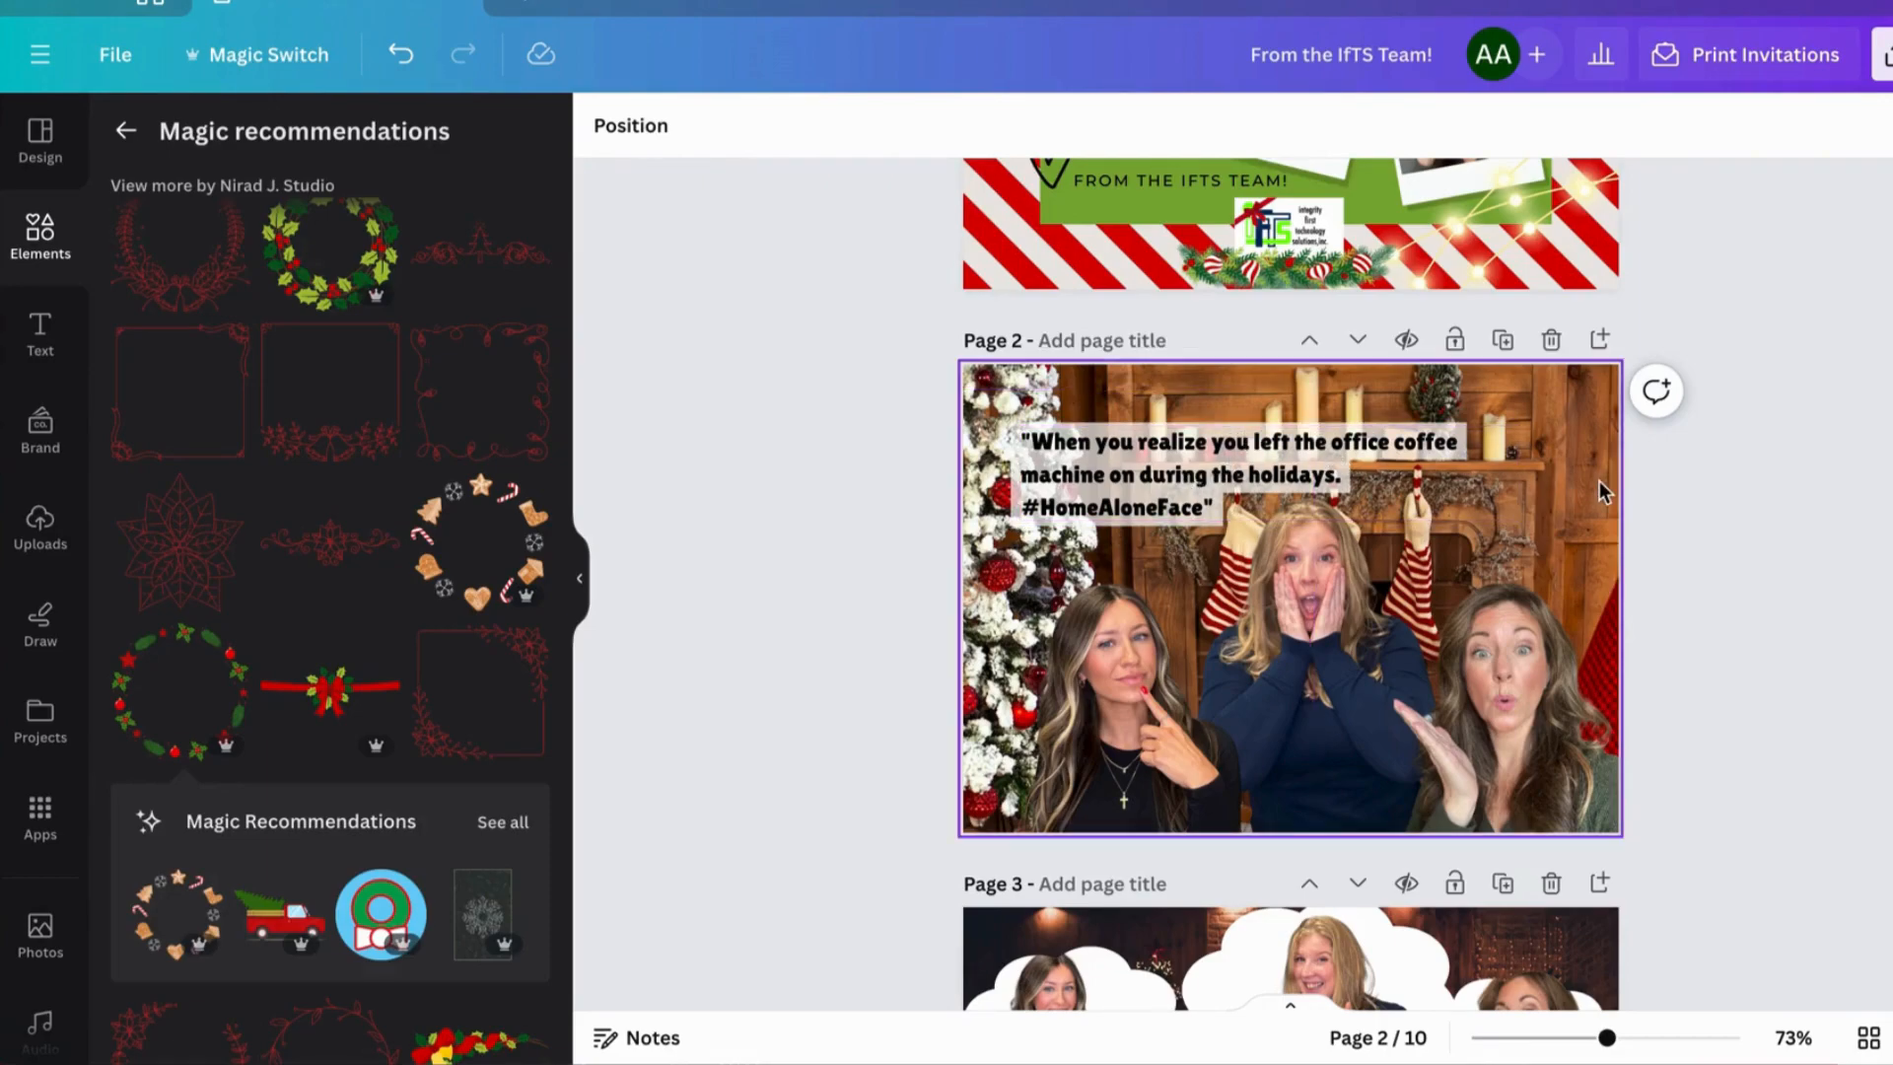
# - Try the caption's background effect with transparency set to 100, and undo that change
pyautogui.click(1277, 466)
pyautogui.click(1460, 125)
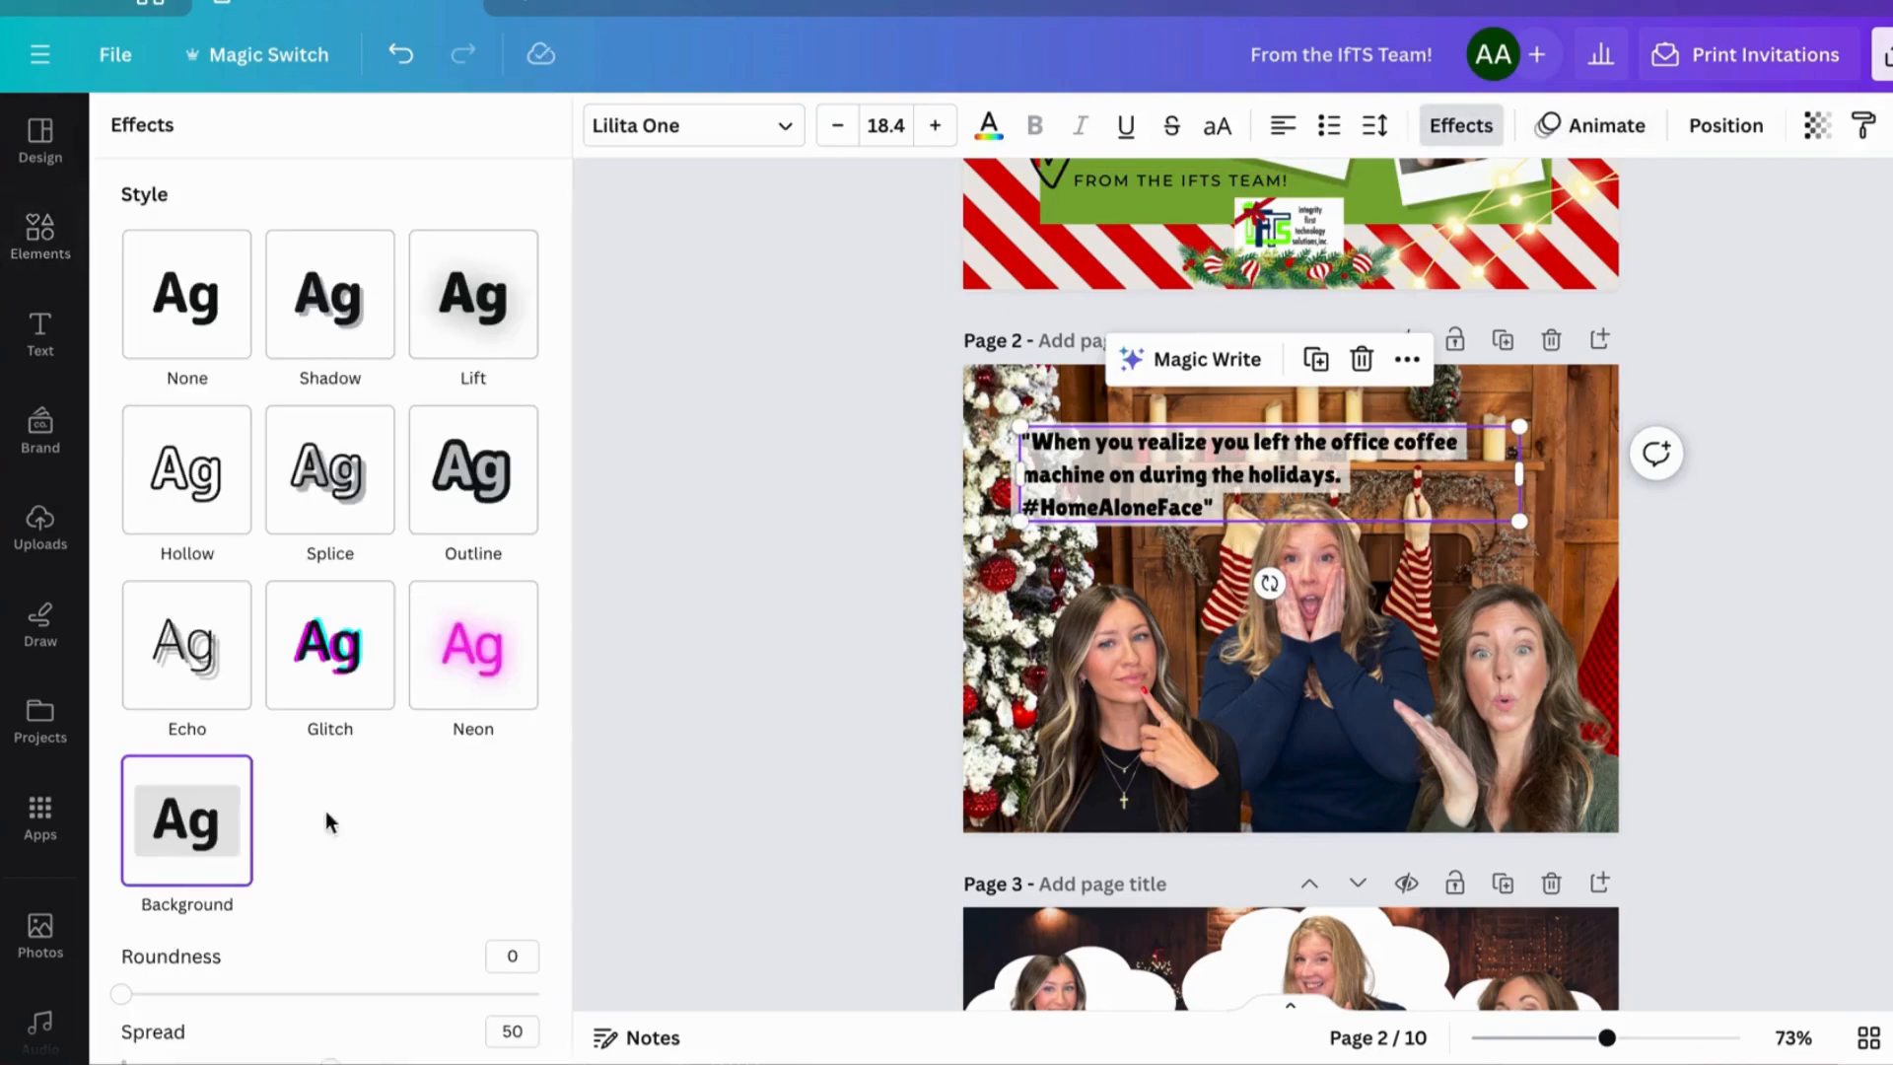
pyautogui.scroll(-4, 182, 927)
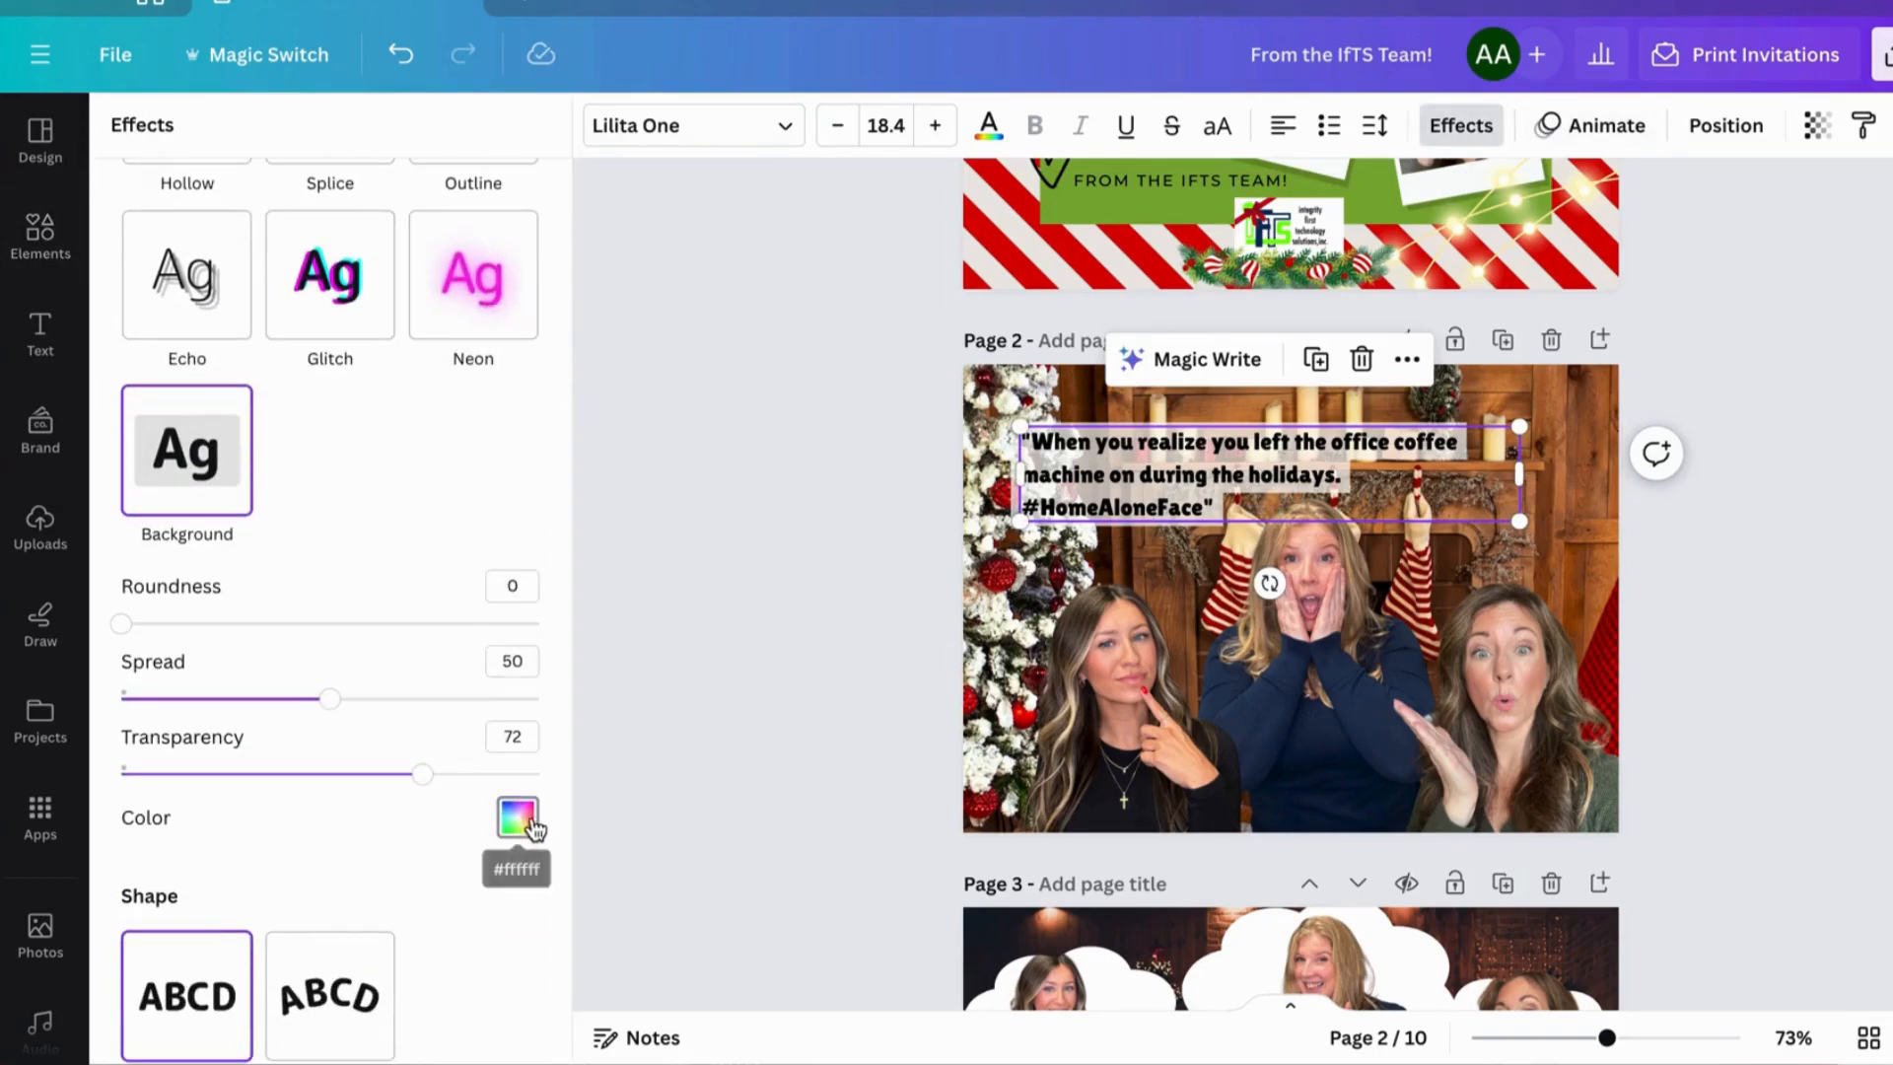
pyautogui.click(424, 775)
pyautogui.moveTo(424, 775); pyautogui.dragTo(619, 779)
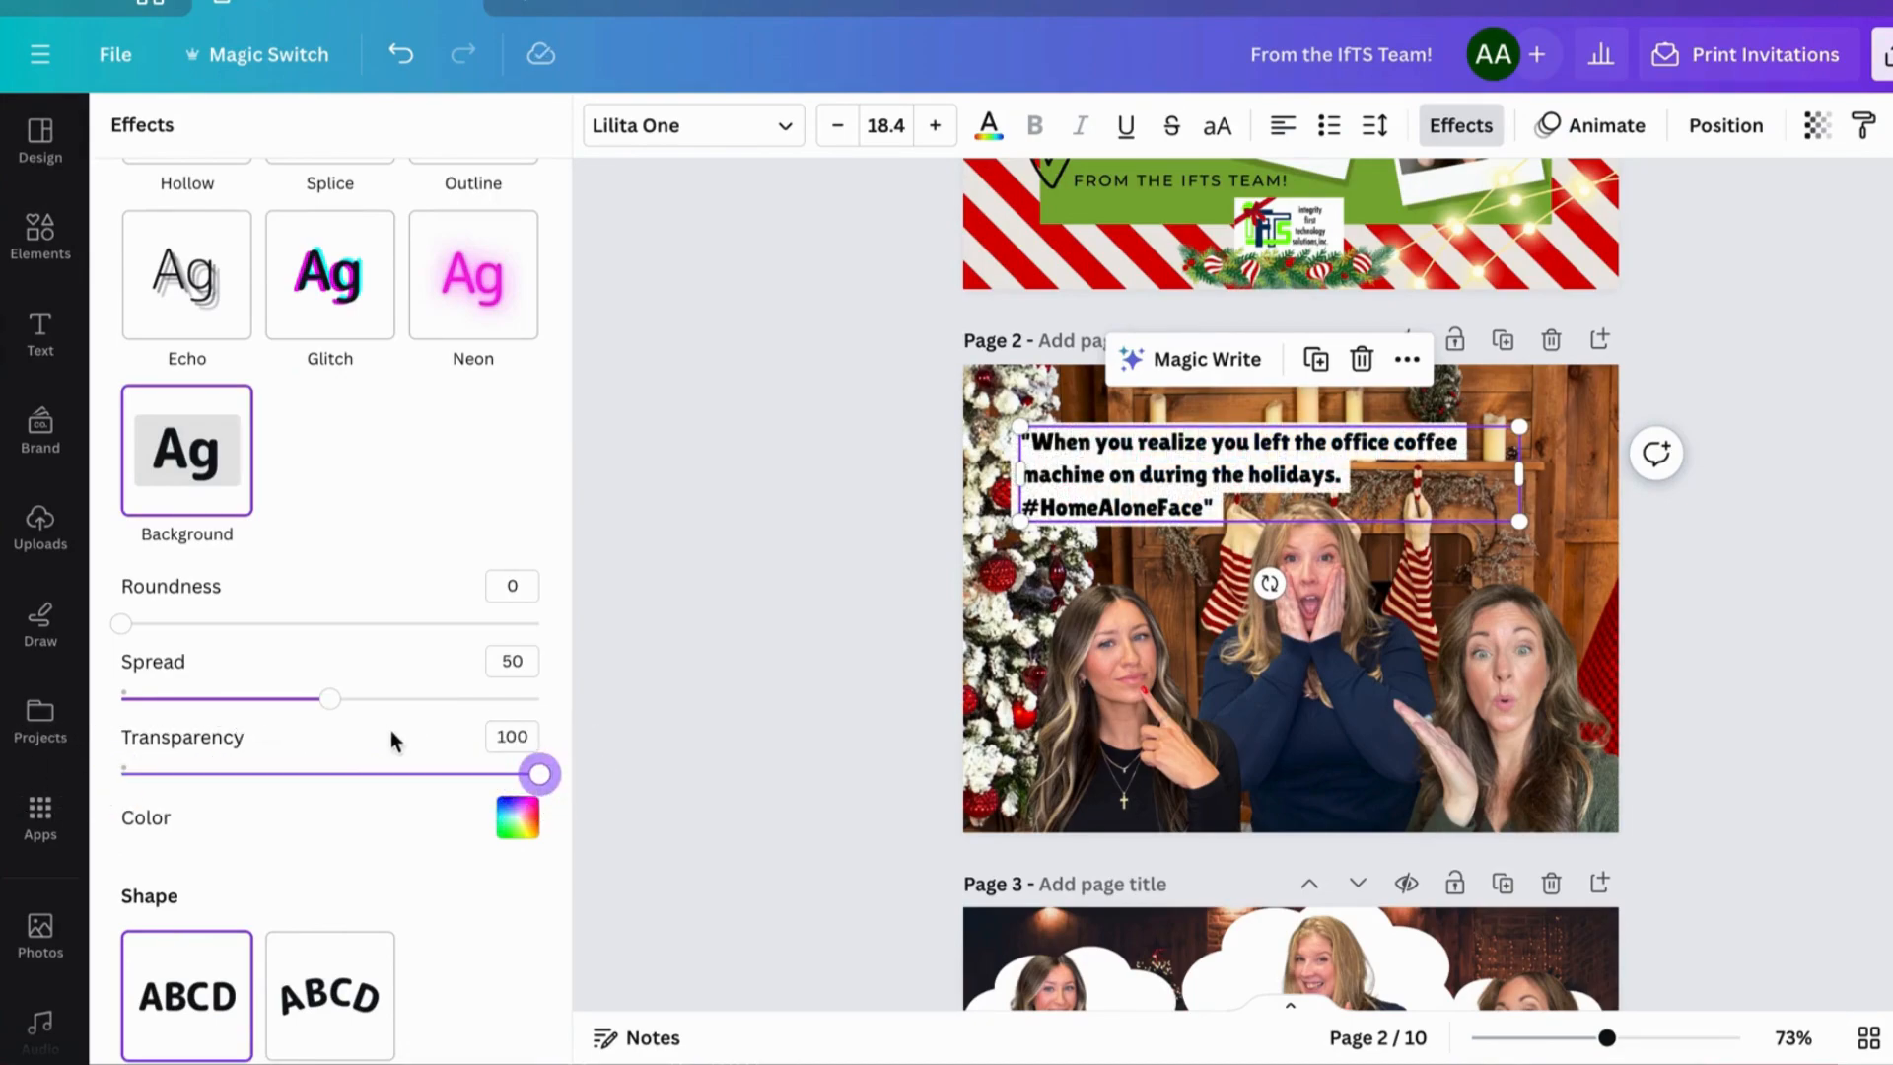
pyautogui.click(518, 821)
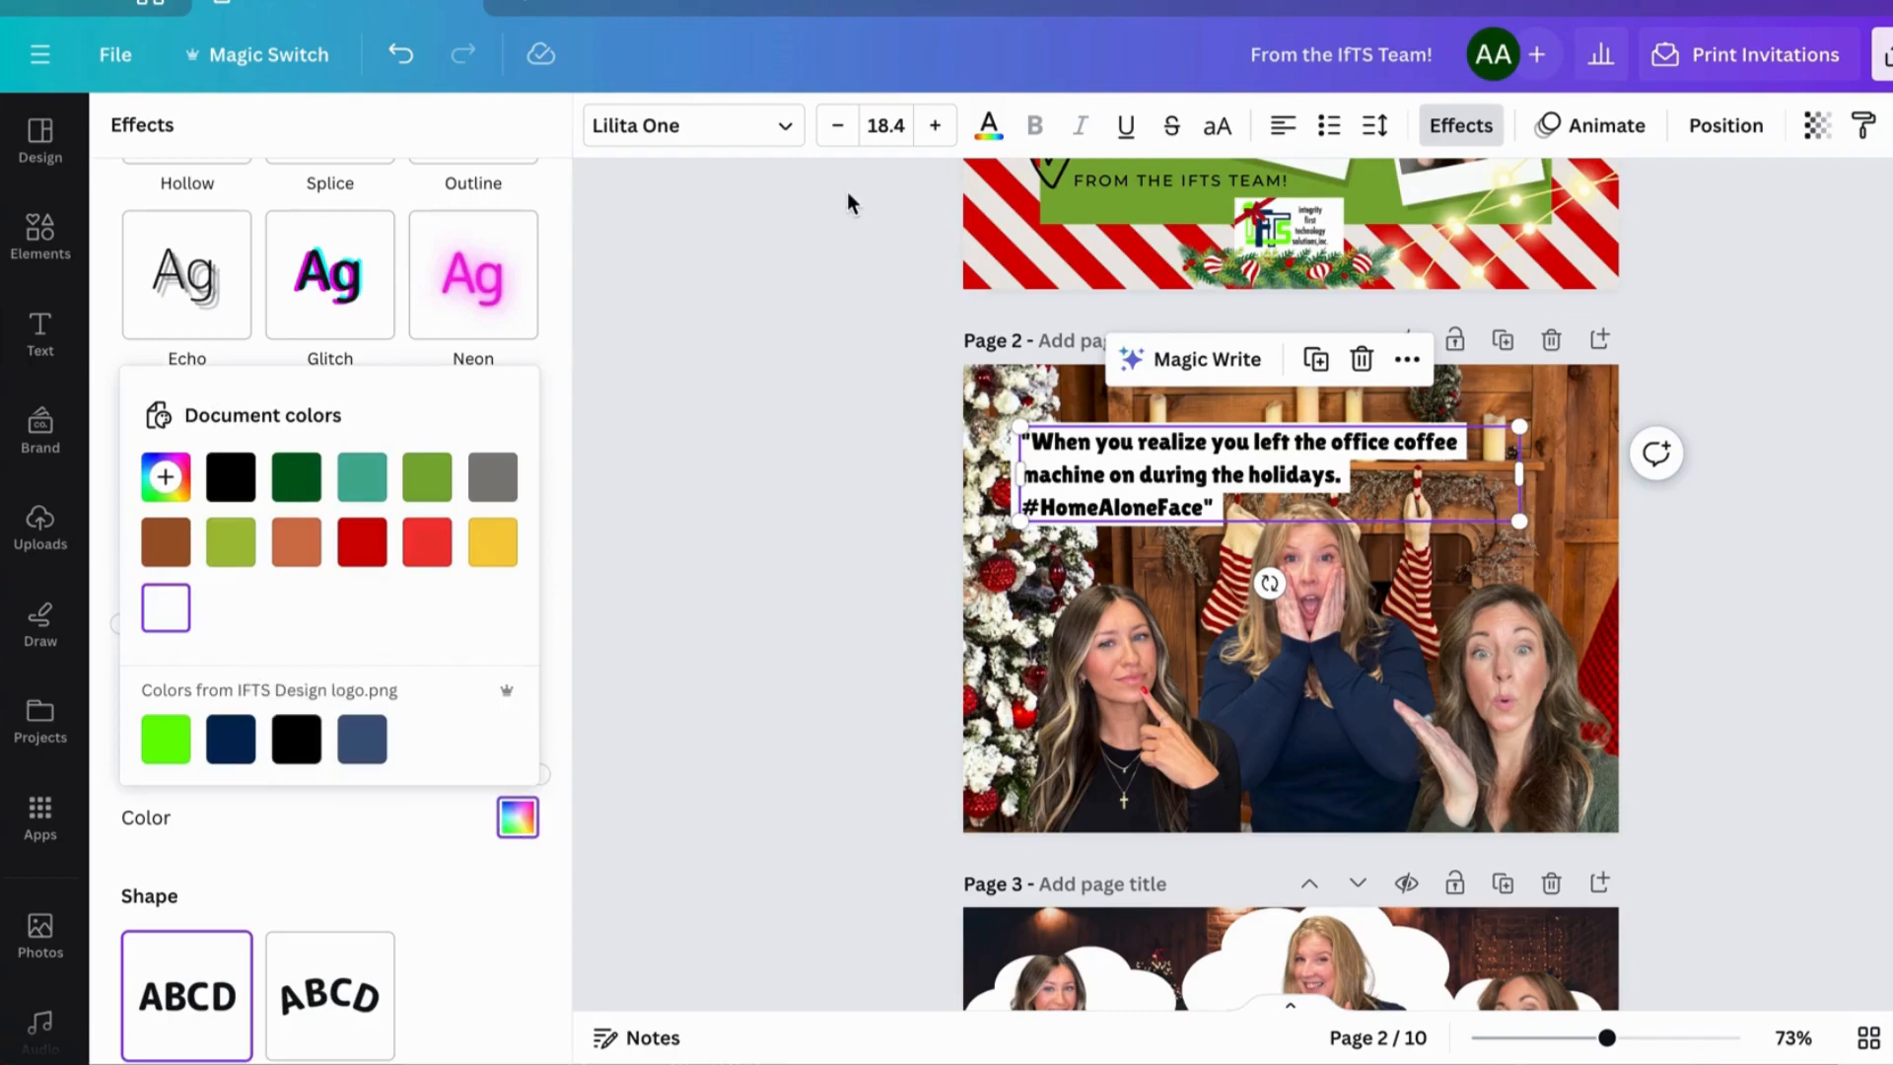
pyautogui.click(401, 56)
pyautogui.click(404, 59)
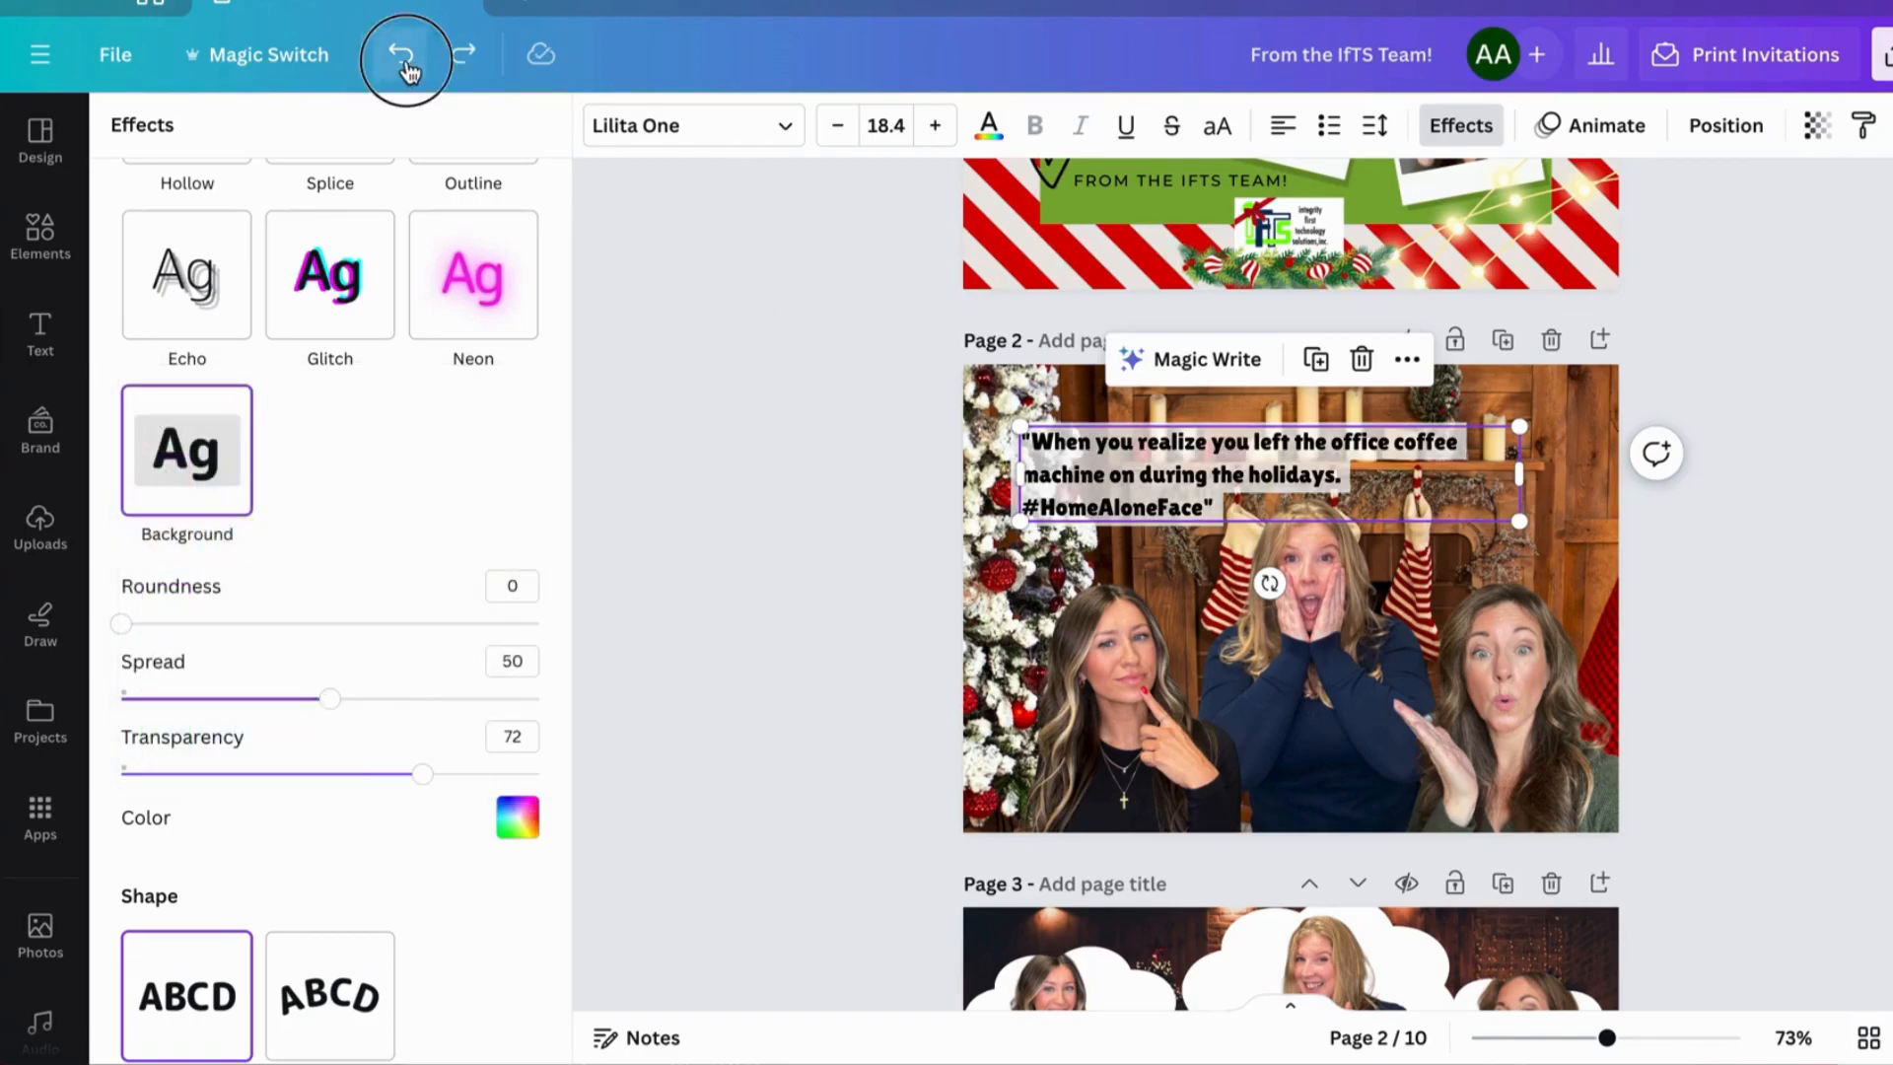